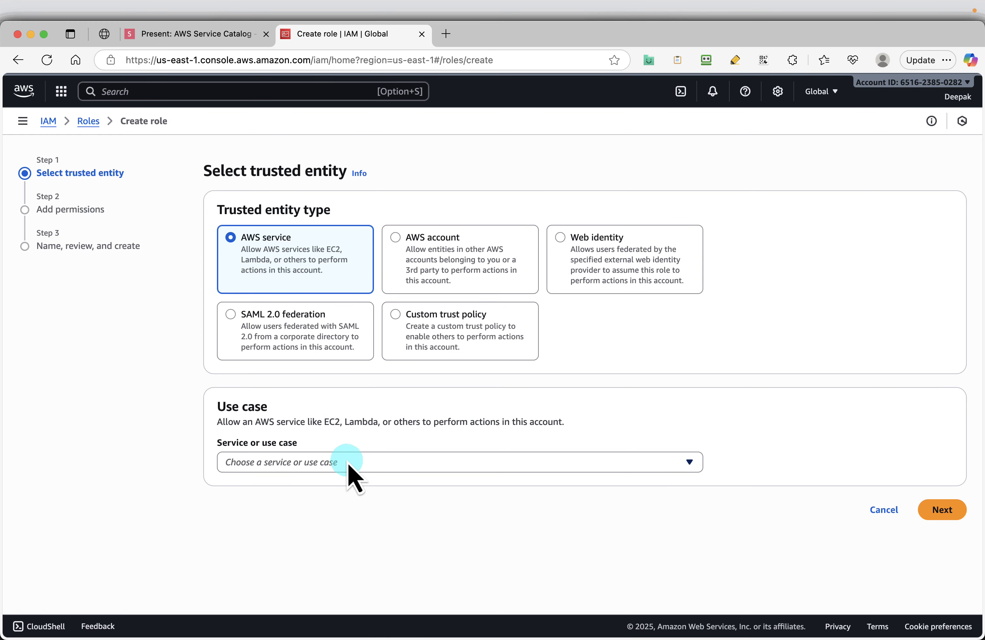
# Choose Service Catalog as the service and use case for the role's AWS service trusted entity, and continue to the permissions
pyautogui.click(347, 461)
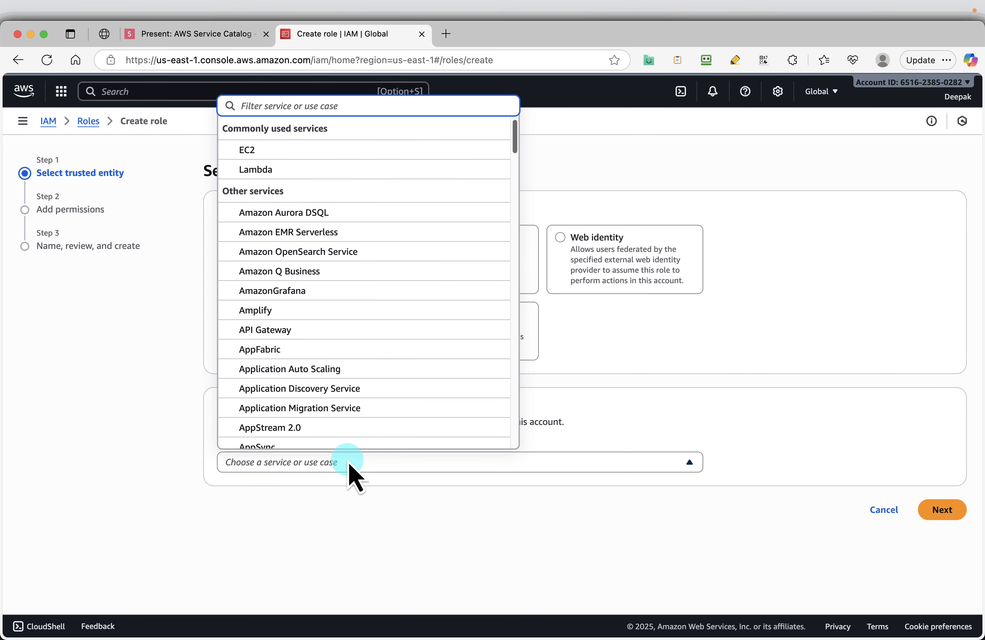
pyautogui.write('cata')
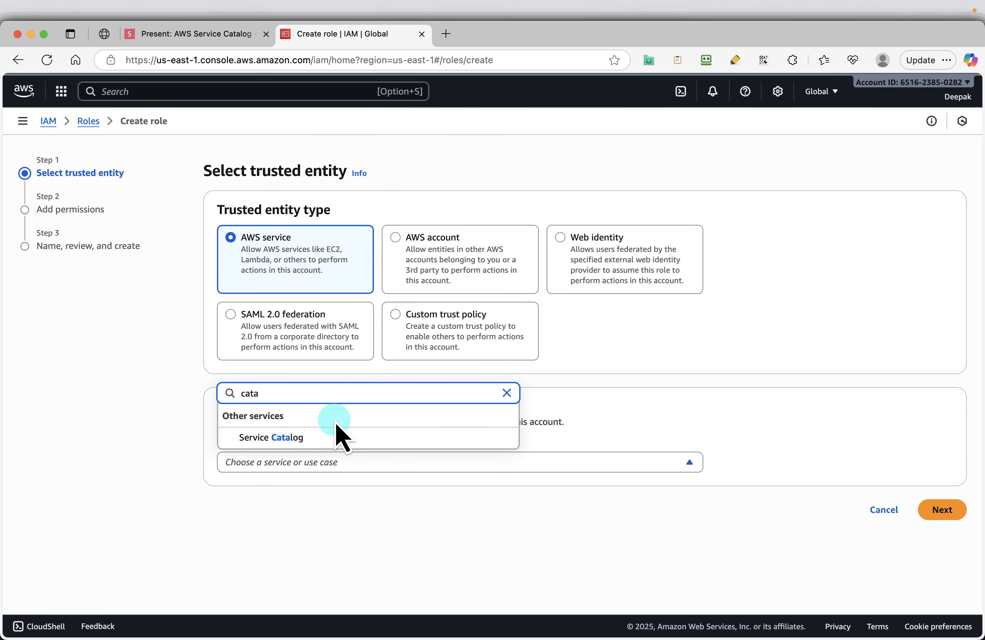
pyautogui.click(317, 437)
pyautogui.scroll(-1, 665, 532)
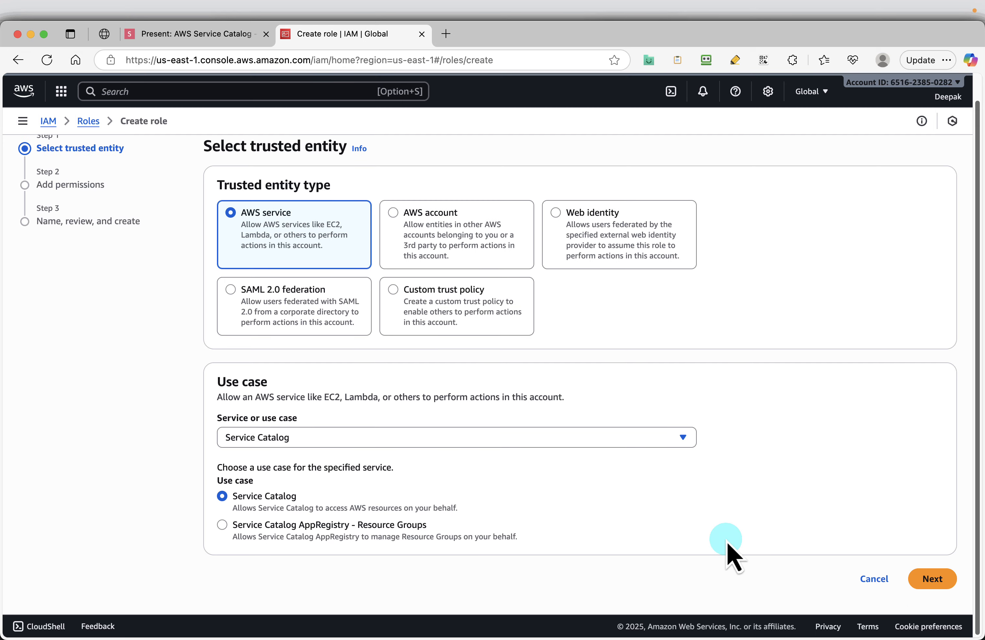
pyautogui.click(939, 579)
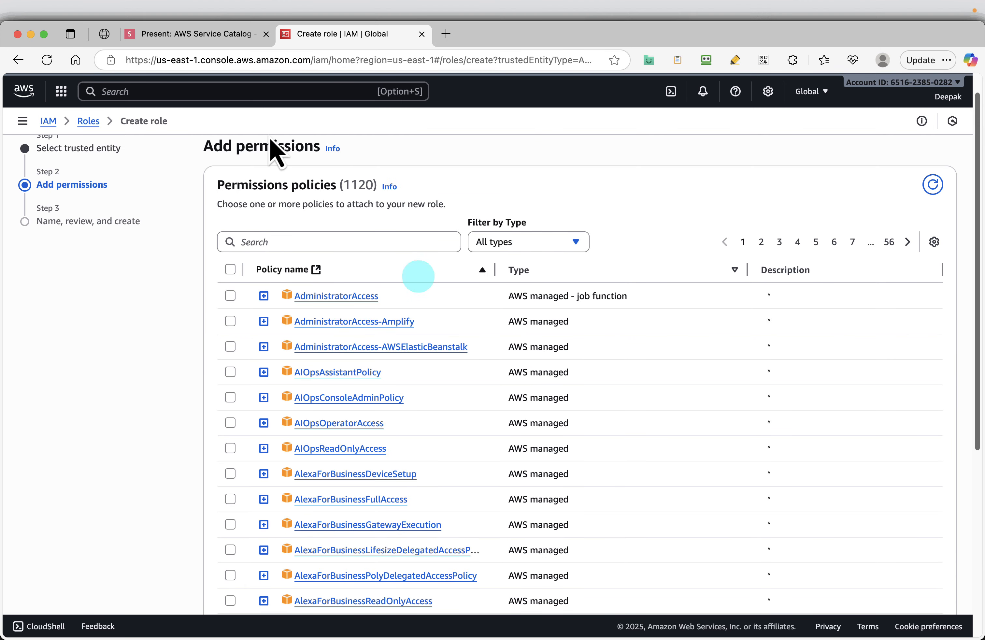
# Copy the policy name AWSServiceCatalogAdminFullAccess from the Add permissions slide, find that policy in the IAM console and select it
pyautogui.click(166, 34)
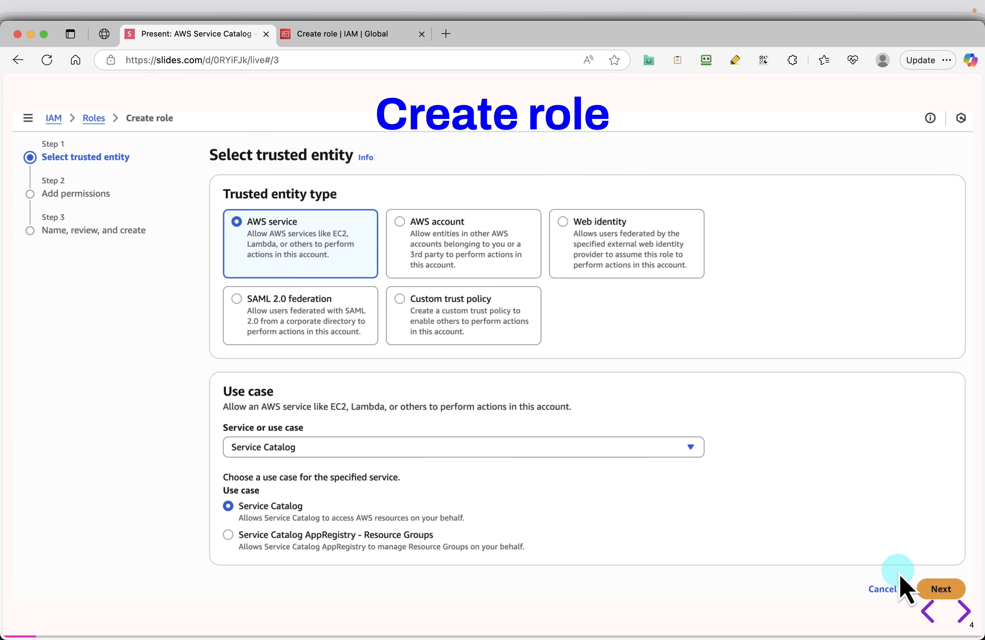
pyautogui.click(962, 611)
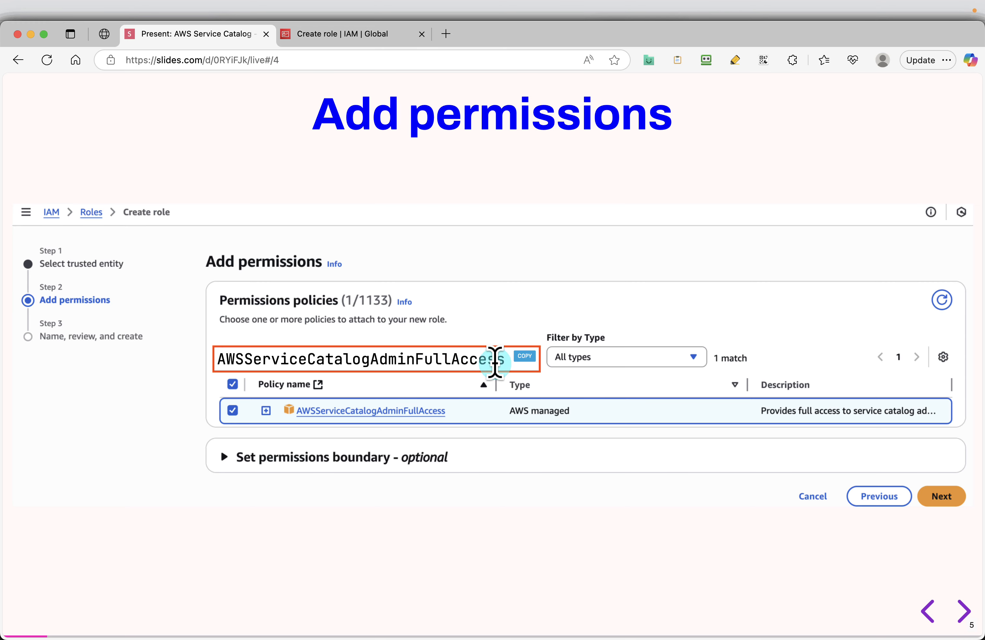
pyautogui.click(525, 357)
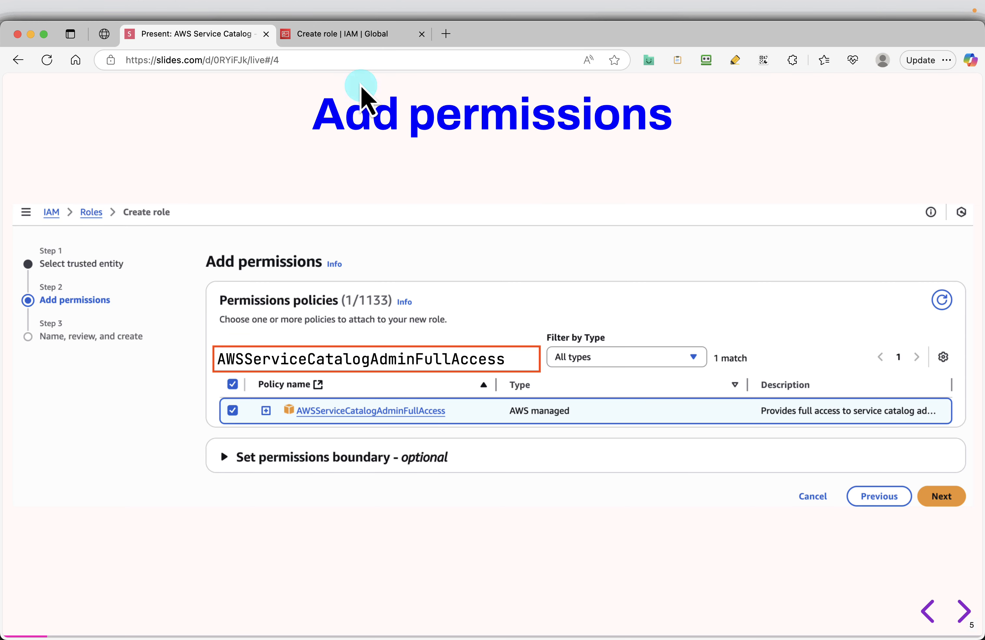
pyautogui.click(352, 34)
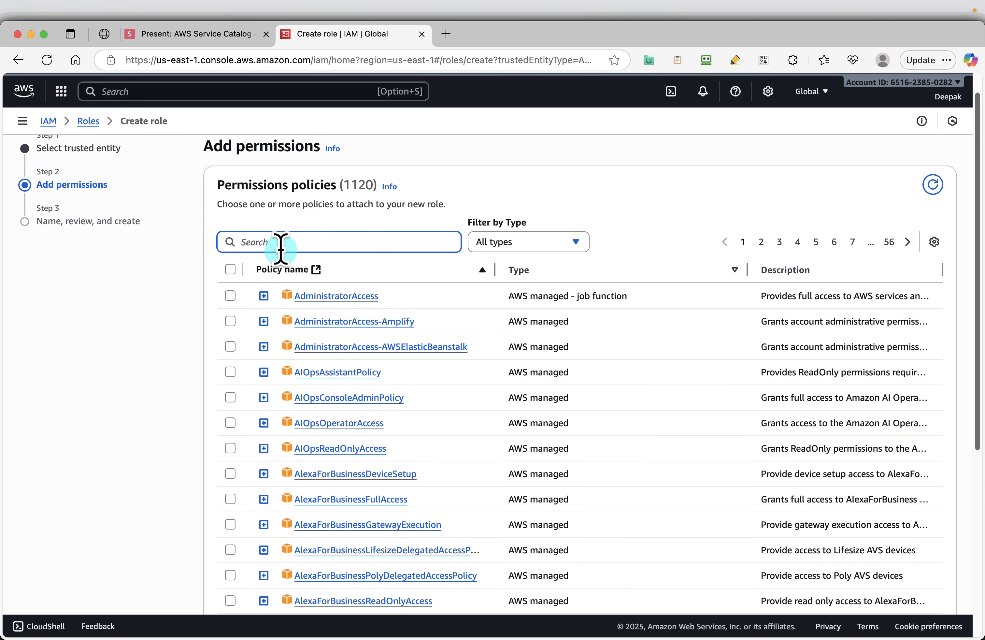
pyautogui.press('super+v')
pyautogui.click(230, 320)
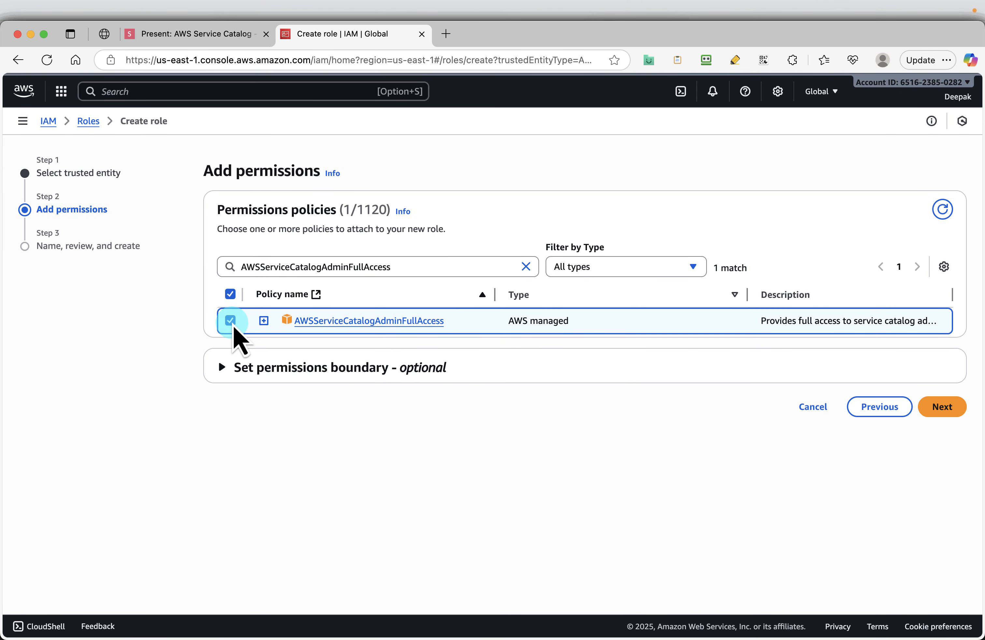
# Copy PowerUserAccess from the next slide, find and select that policy for the role as well, and continue to the review page
pyautogui.click(174, 34)
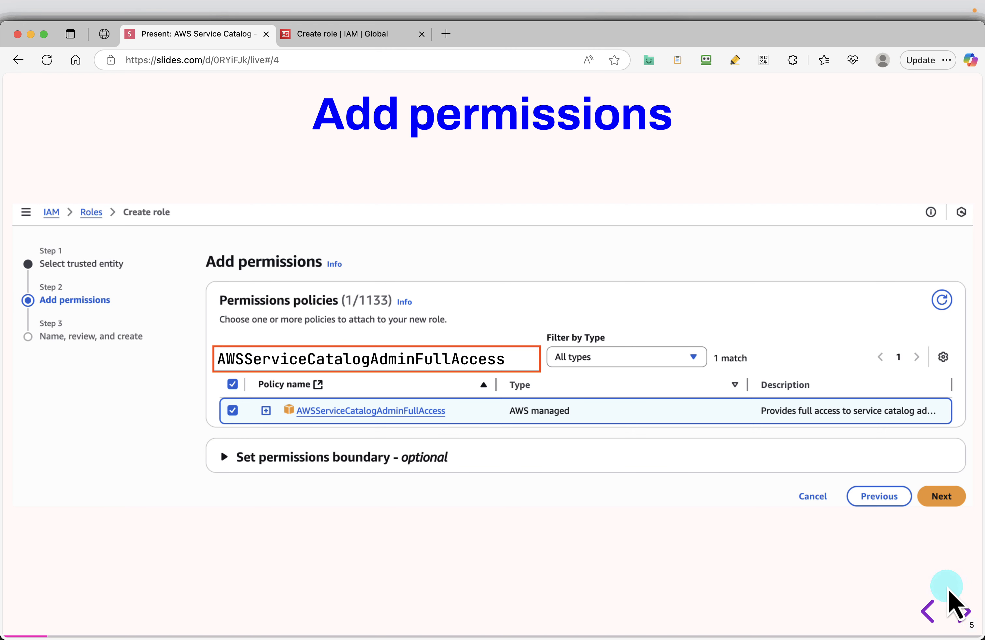
pyautogui.click(955, 611)
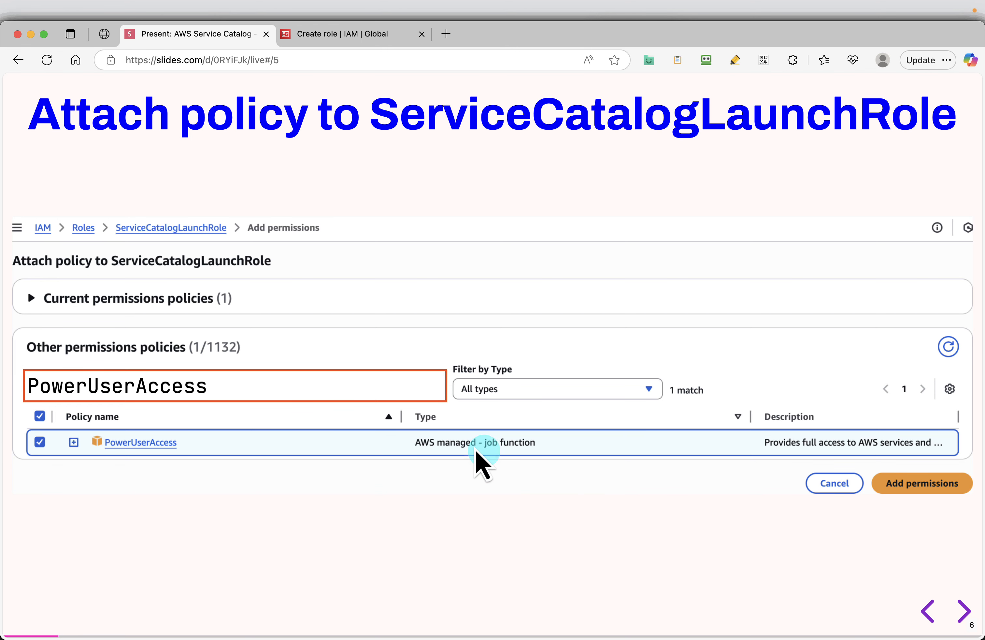
pyautogui.moveTo(434, 386)
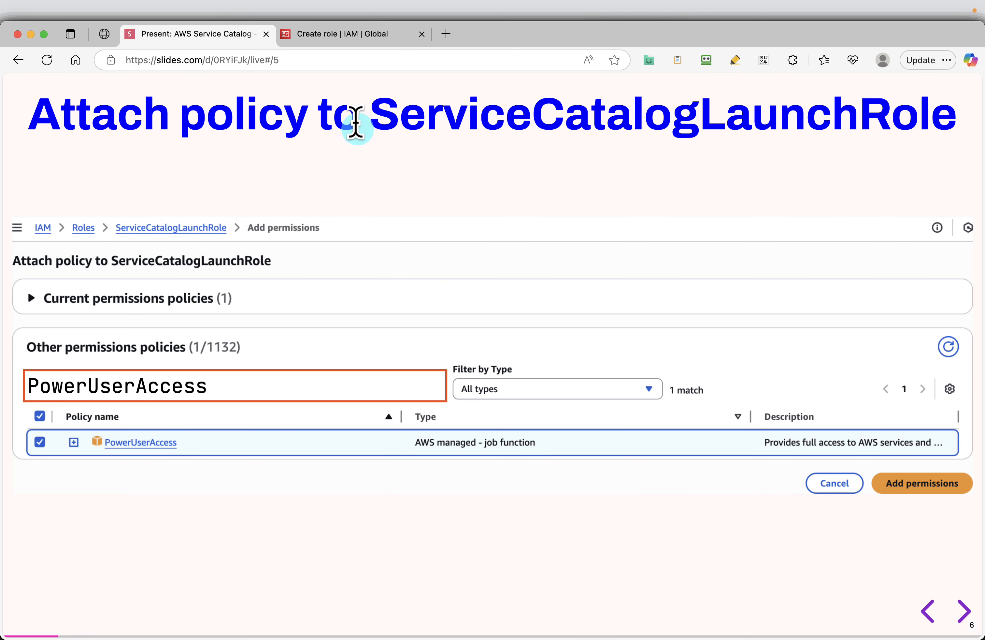
pyautogui.click(333, 36)
pyautogui.click(293, 261)
pyautogui.doubleClick(292, 264)
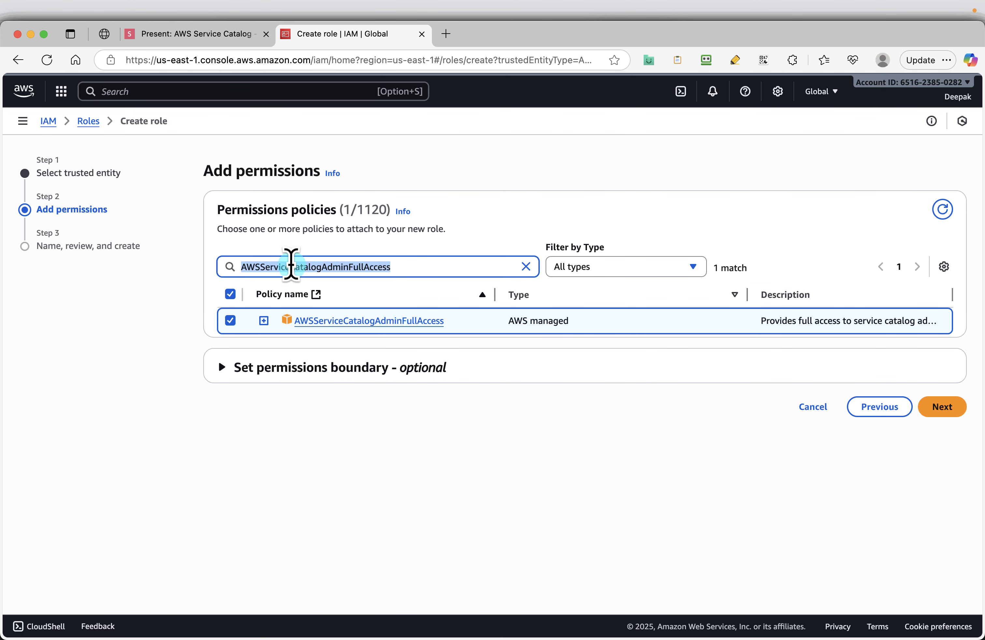
pyautogui.press('super+v')
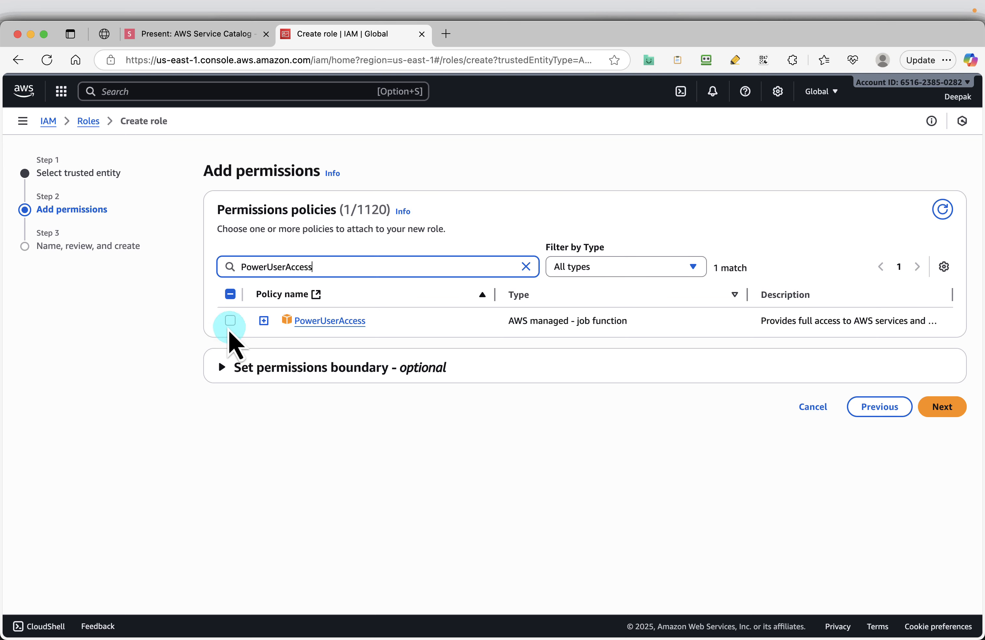
pyautogui.click(231, 320)
pyautogui.click(942, 407)
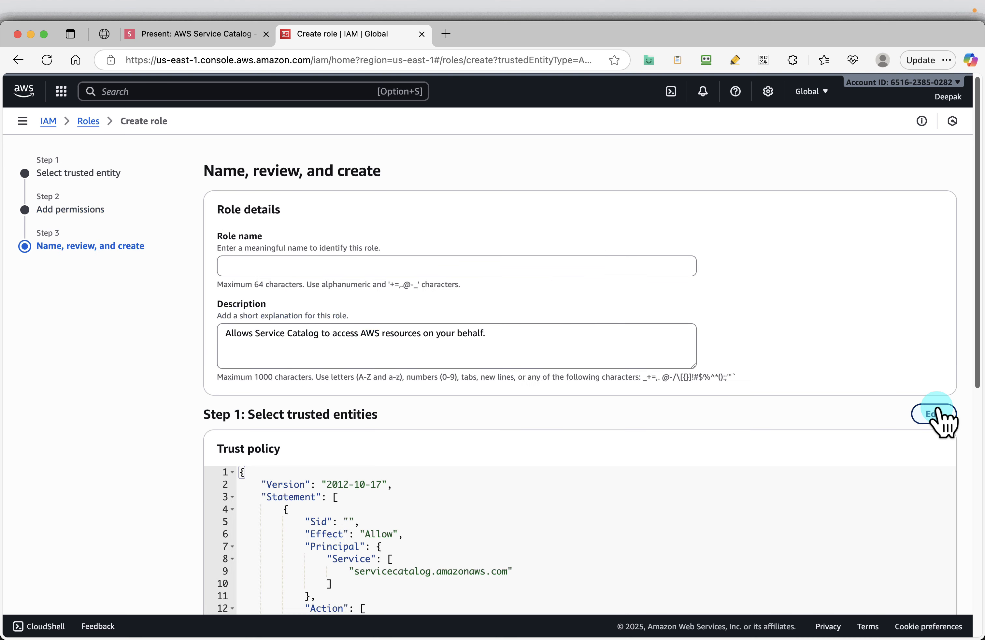
# Name the role ServiceCatalogLaunchRole, copying the name from the "Name, review, and create" slide
pyautogui.click(316, 266)
pyautogui.click(196, 34)
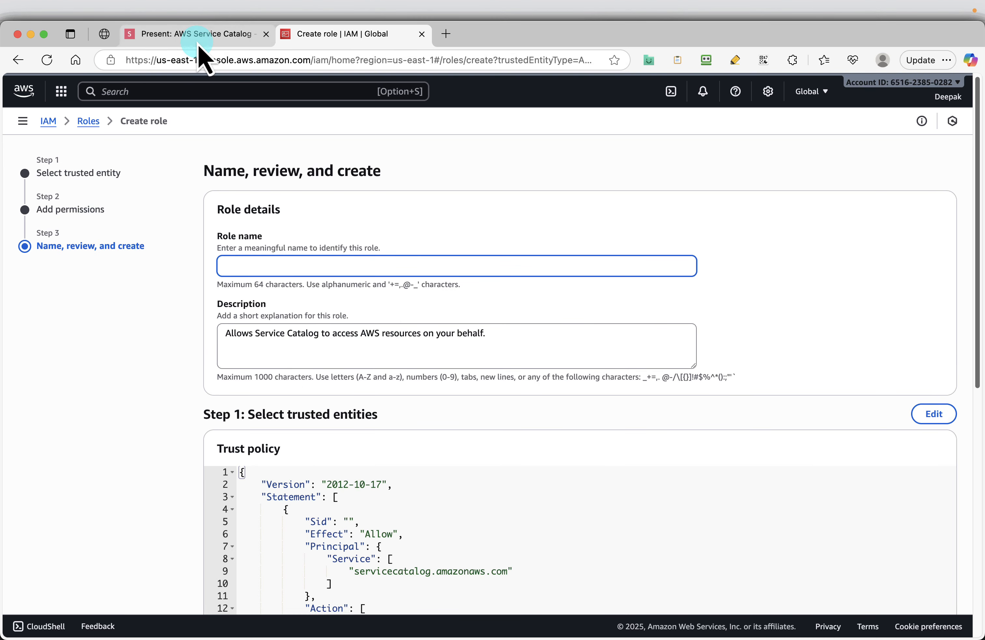
pyautogui.click(961, 610)
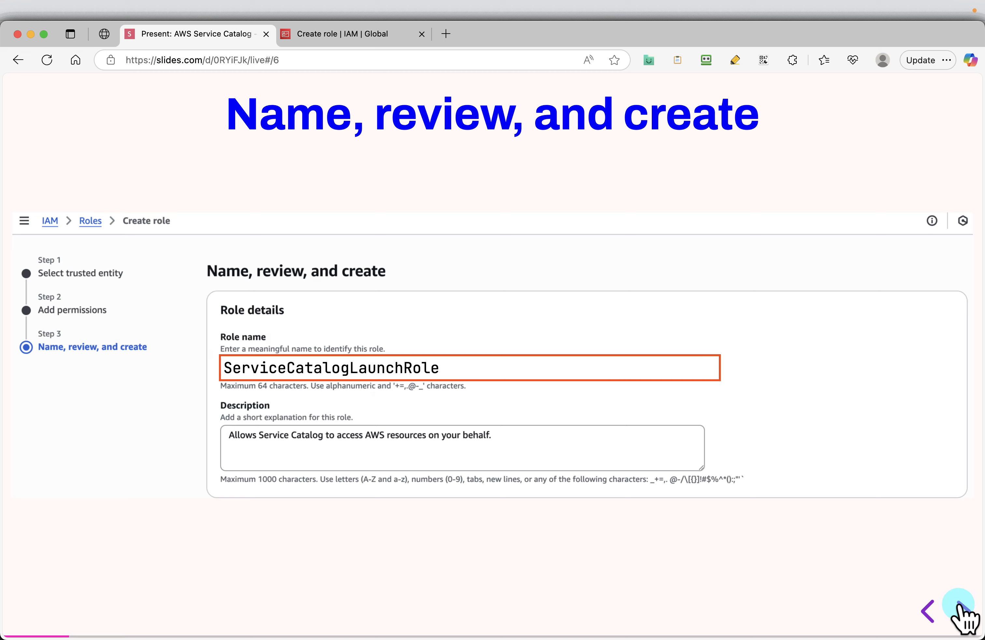
pyautogui.click(951, 609)
pyautogui.click(933, 614)
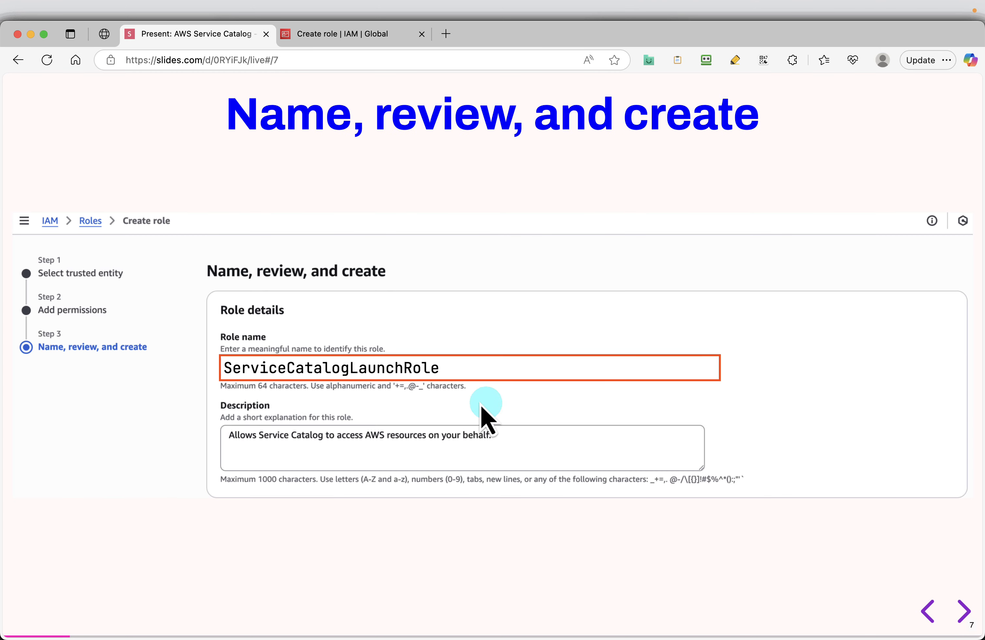
pyautogui.moveTo(684, 376)
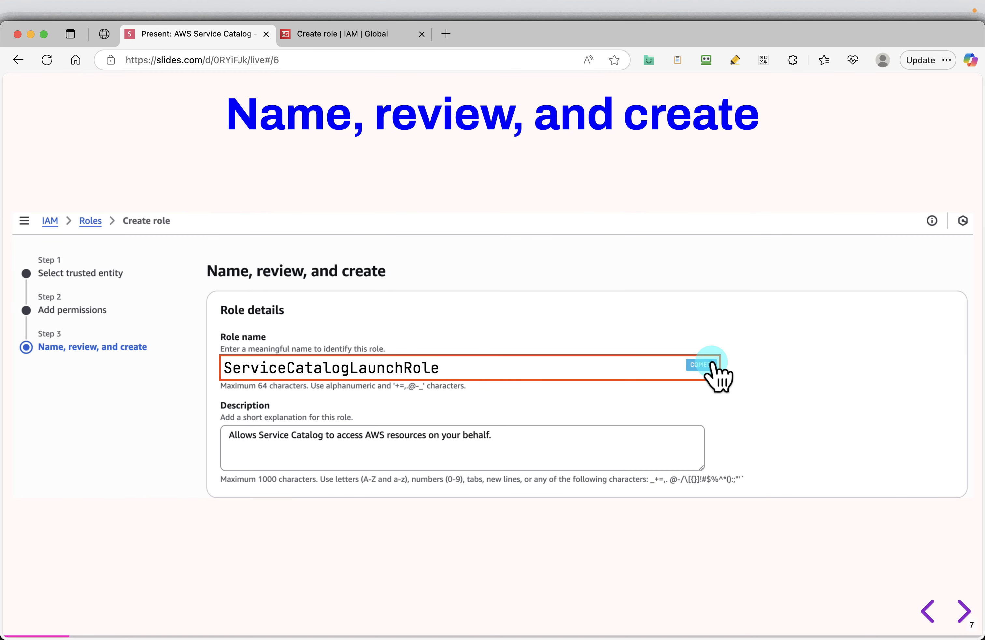
pyautogui.click(384, 35)
pyautogui.click(370, 267)
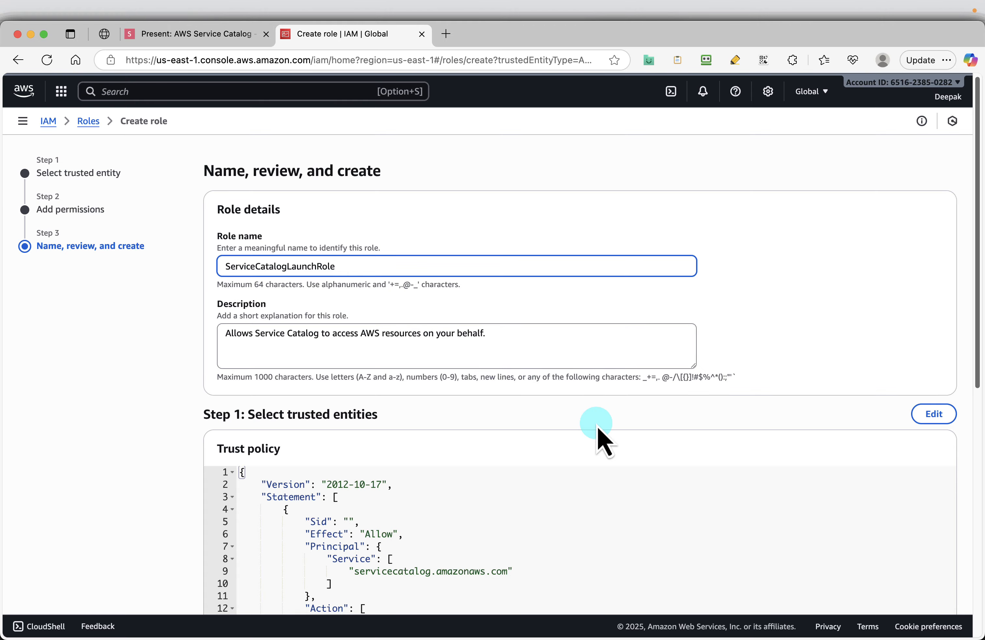
# Review the trust policy and attached permissions, create the role, and open its details page
pyautogui.scroll(-5, 607, 445)
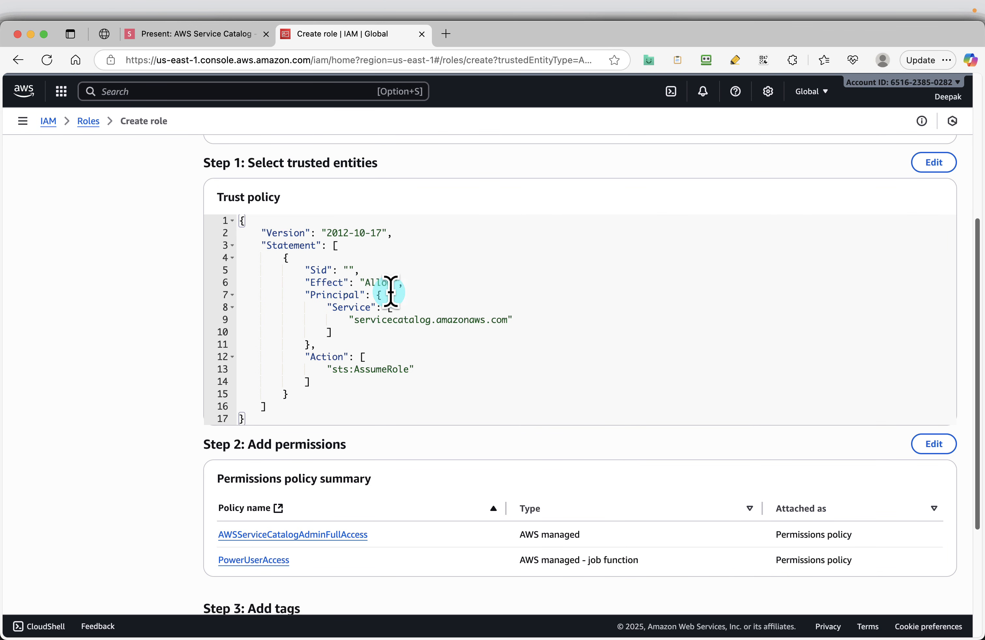
pyautogui.scroll(-2, 456, 465)
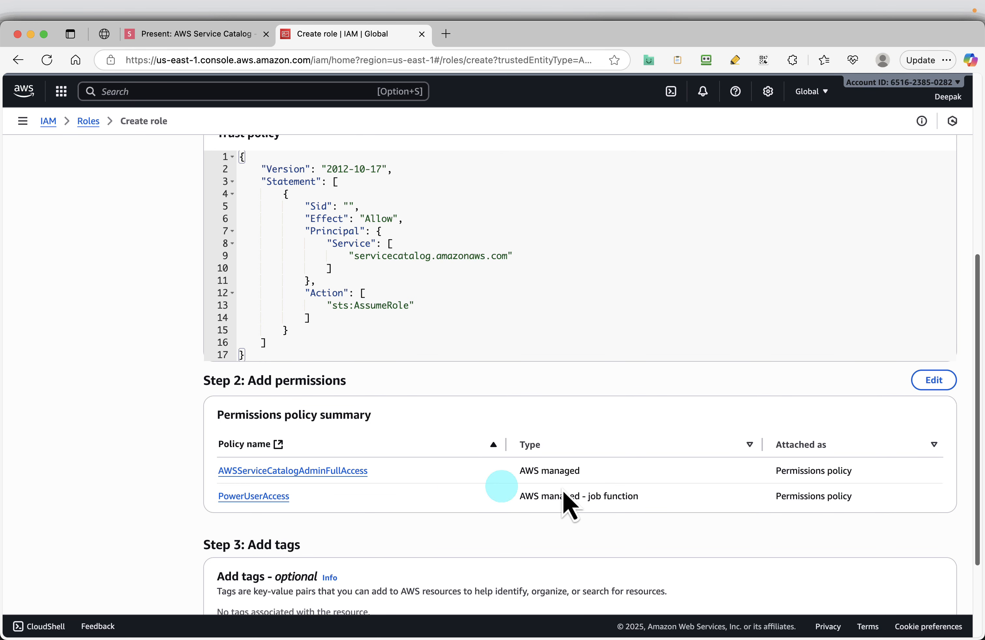
pyautogui.scroll(-4, 594, 505)
pyautogui.click(917, 580)
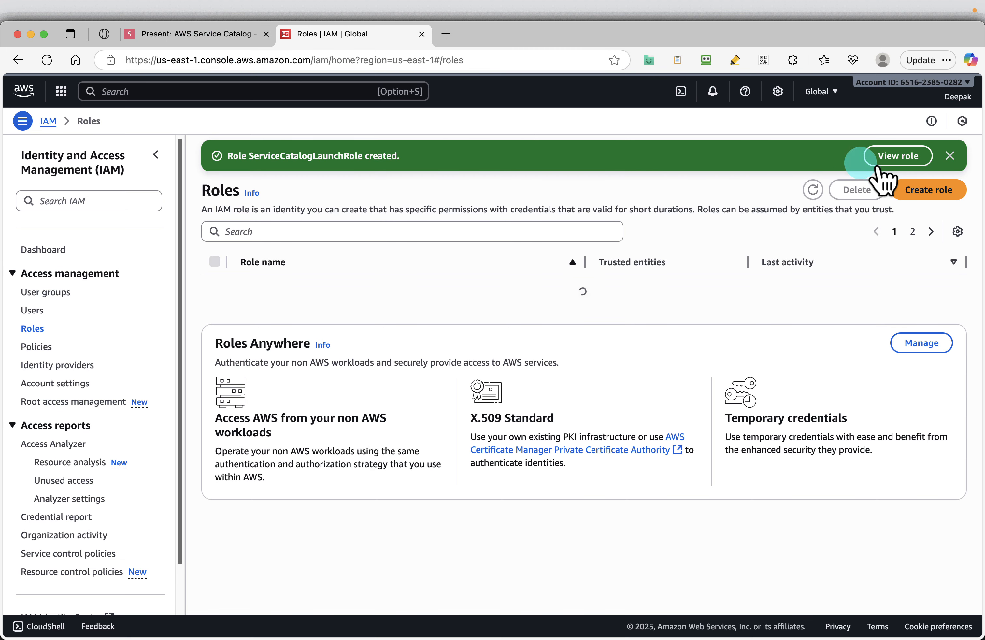
pyautogui.click(915, 159)
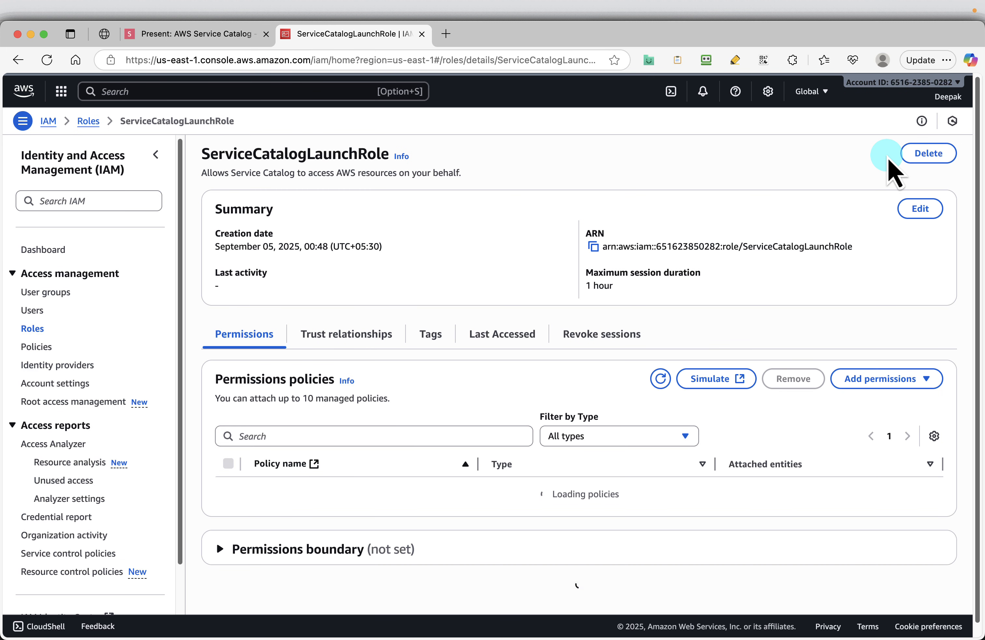
# Switch to the slides and advance past the "Step 2: Create a Service Catalog Portfolio" title to the Service Catalog home page slide
pyautogui.click(250, 34)
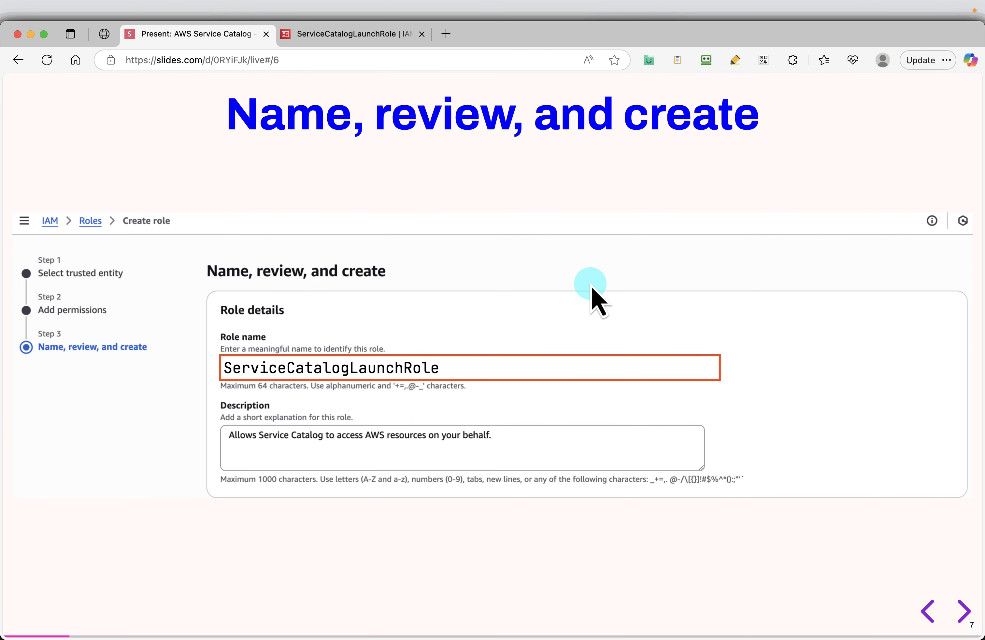
pyautogui.press('Right')
pyautogui.press('Right')
pyautogui.press('Right')
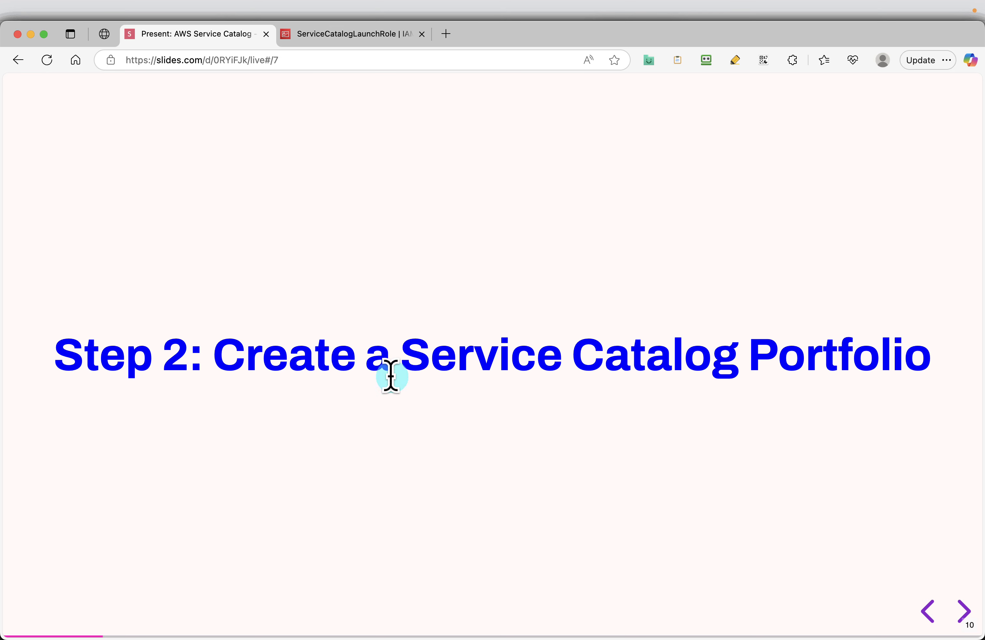
pyautogui.press('Right')
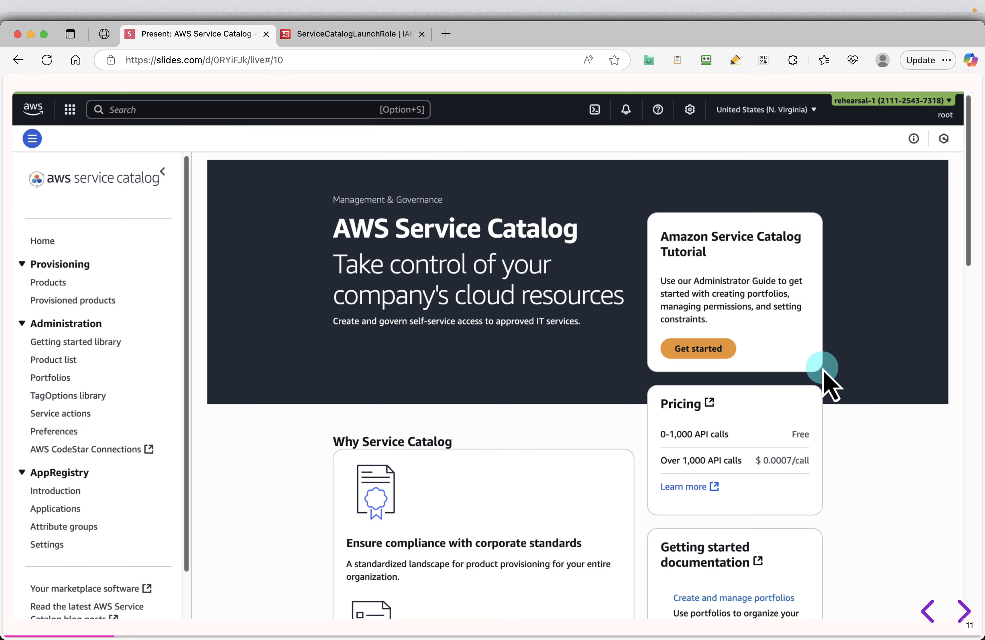
# Return to the AWS console, search for "service cat" and open Service Catalog in a separate browser tab
pyautogui.click(345, 45)
pyautogui.click(213, 91)
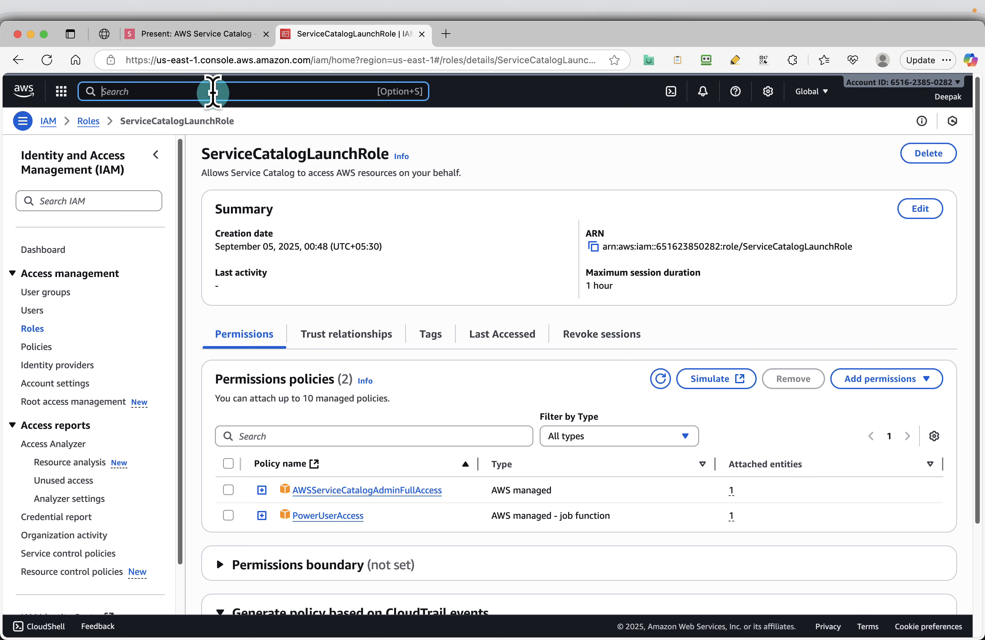
pyautogui.write('service cat')
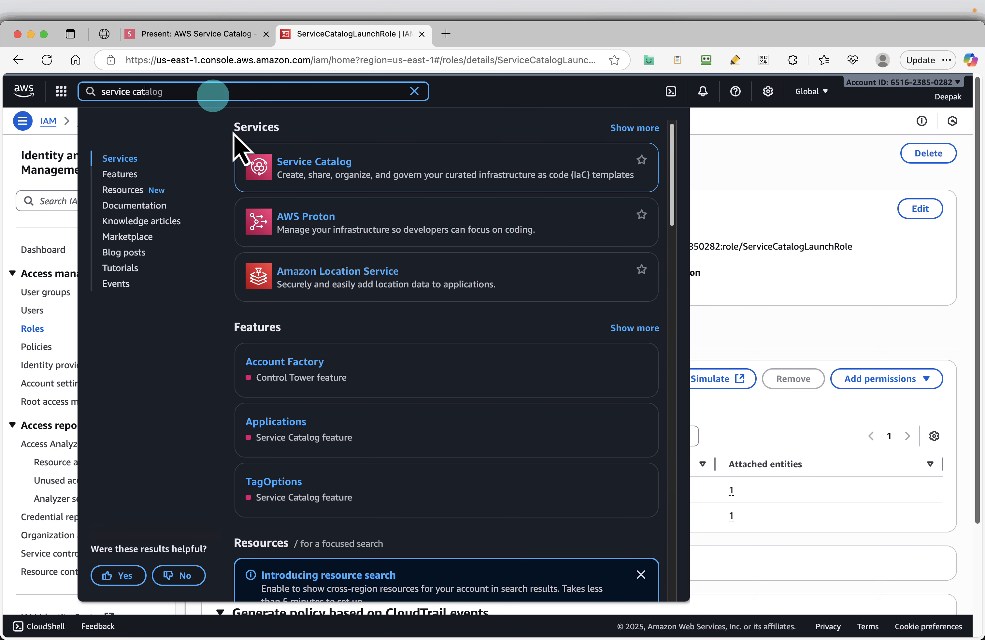
pyautogui.rightClick(308, 163)
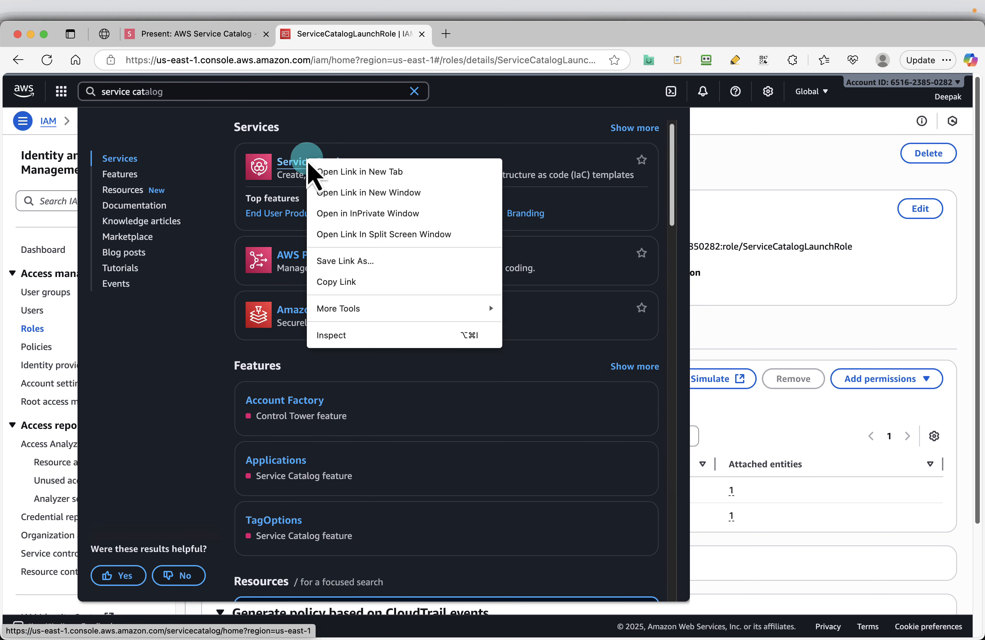
pyautogui.click(355, 172)
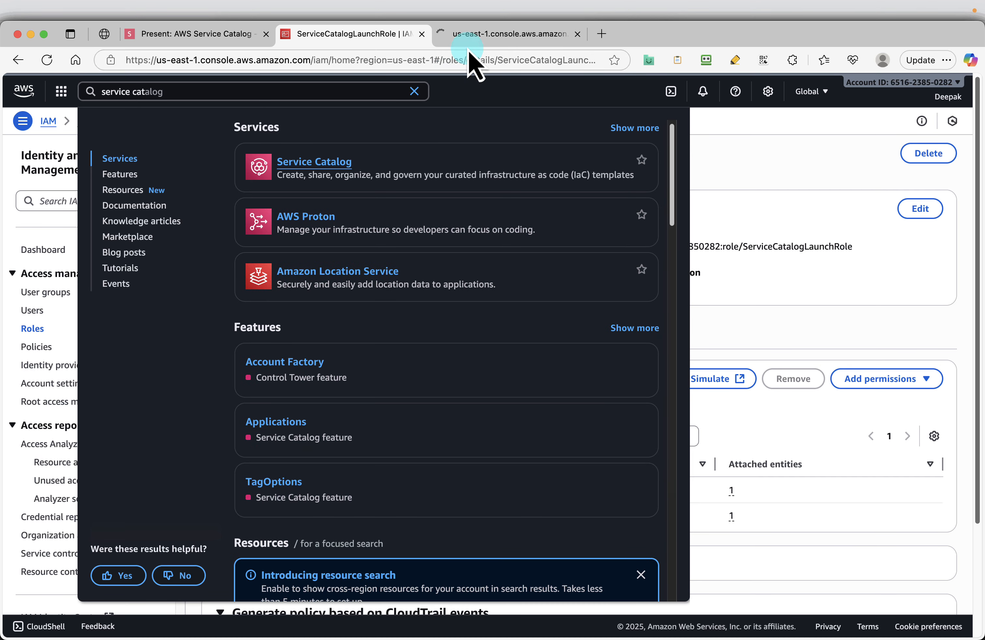
pyautogui.click(471, 35)
# Read the Portfolios and Create portfolio instructions in the slides, and return to the Service Catalog console
pyautogui.click(178, 35)
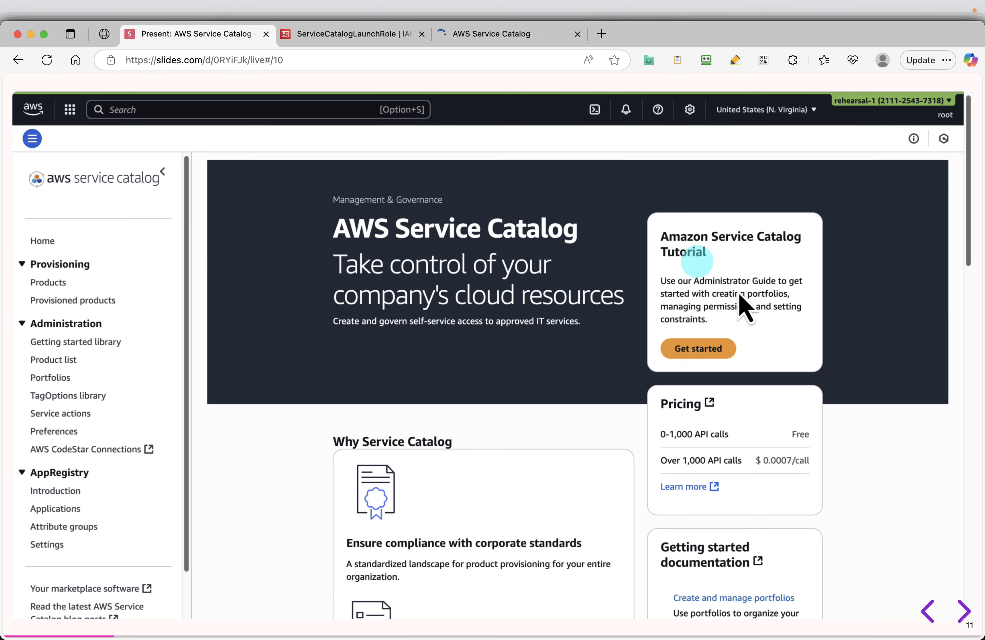
pyautogui.press('Right')
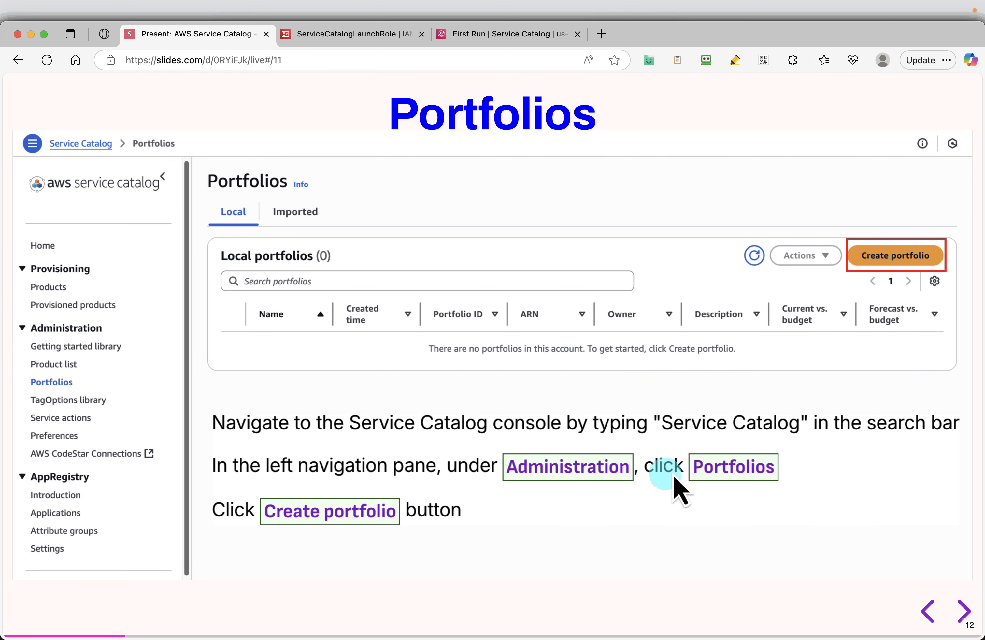
pyautogui.press('Right')
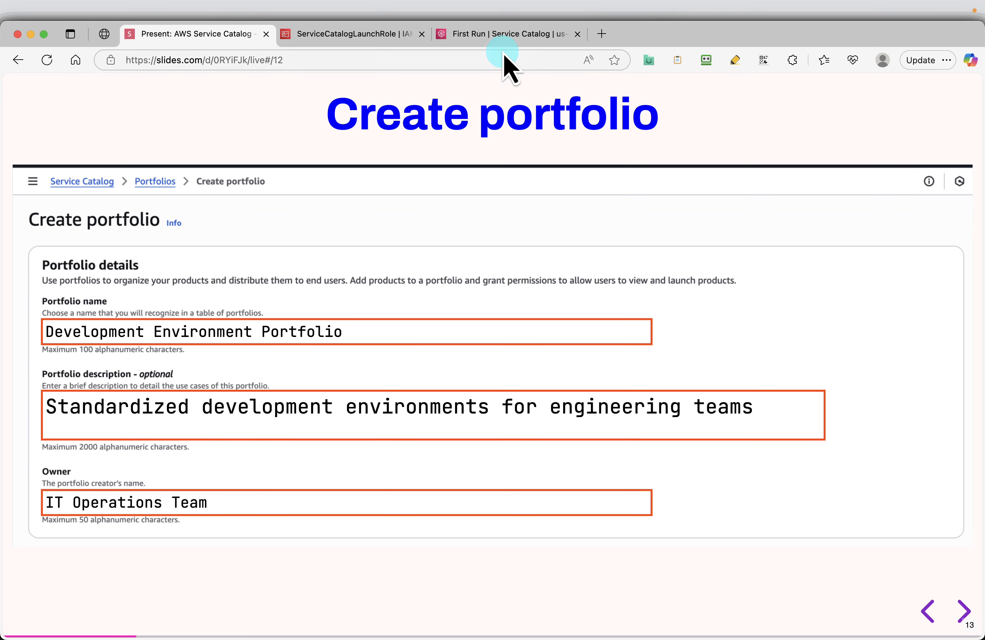
pyautogui.click(504, 39)
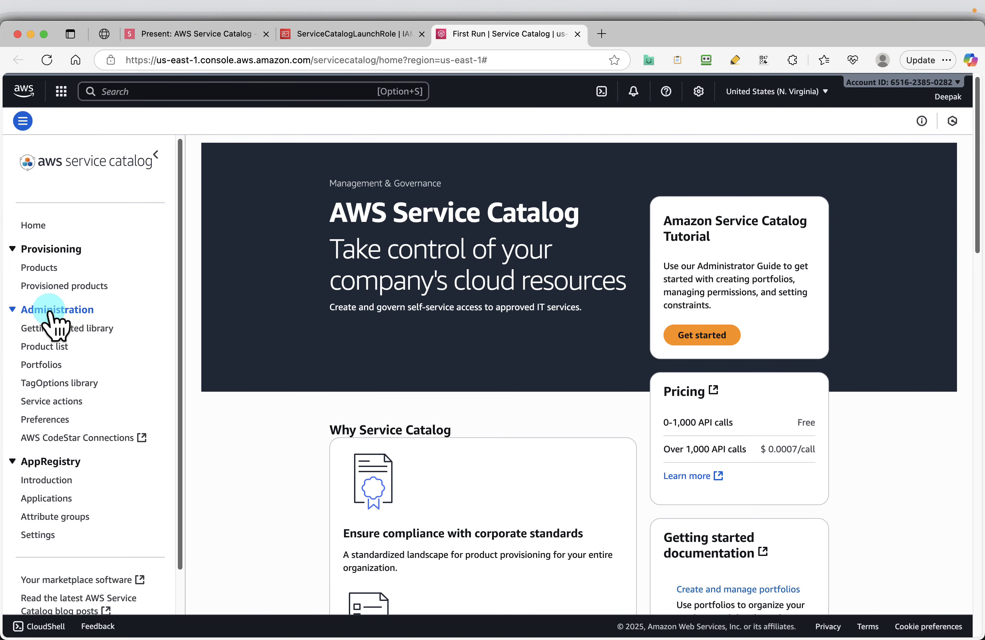
# Start a new portfolio from the Portfolios page and name it "Development Environment Portfolio"
pyautogui.click(43, 365)
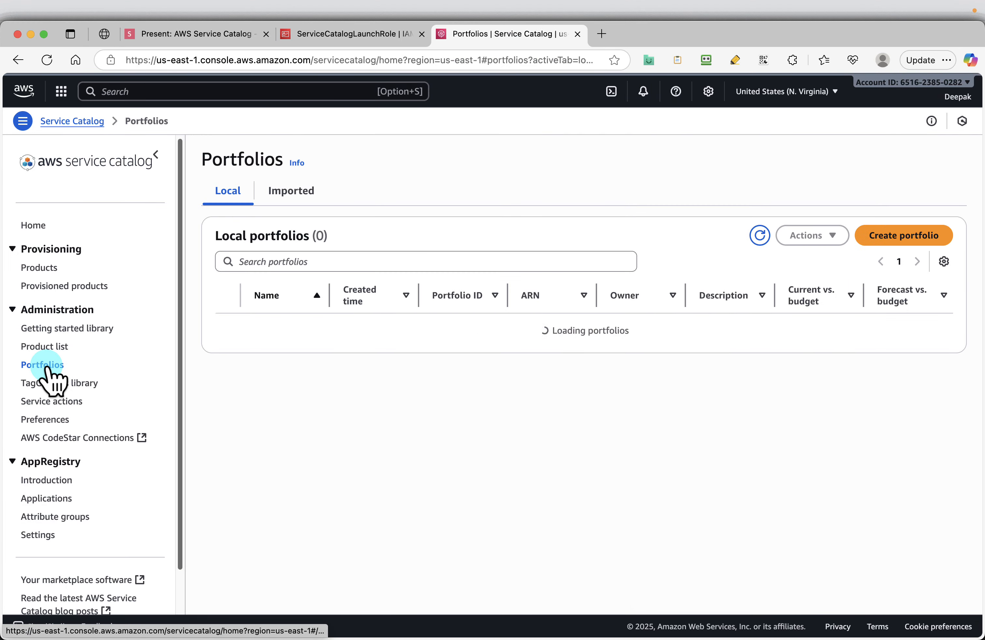
pyautogui.click(915, 245)
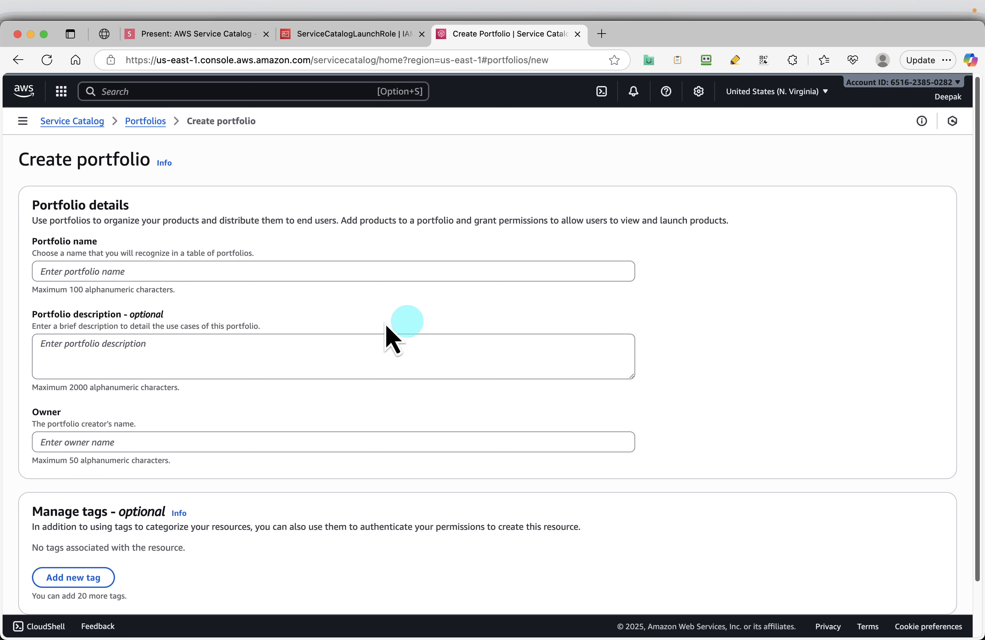
pyautogui.click(222, 272)
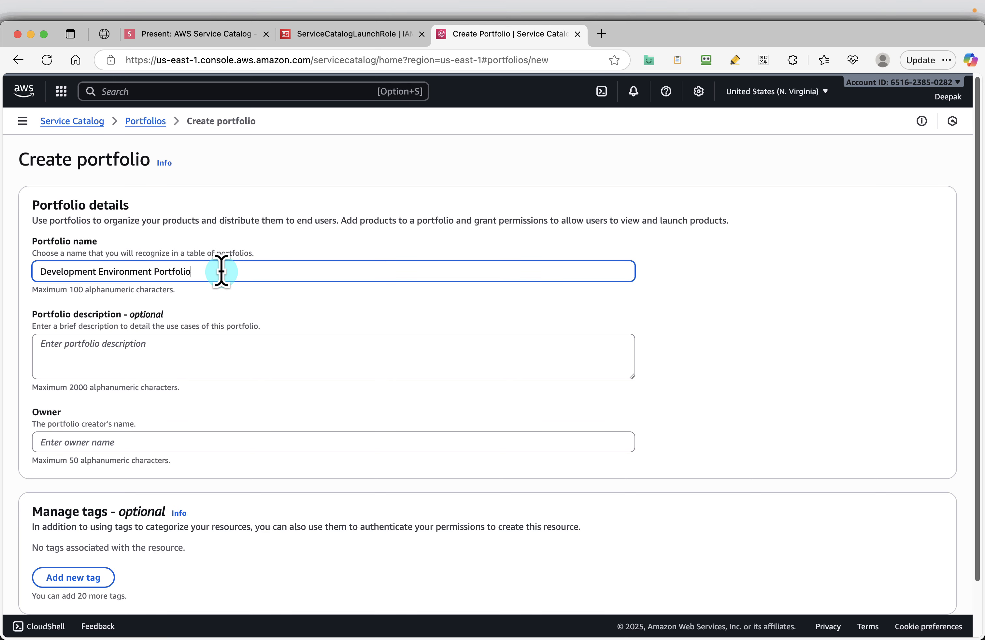
# Copy the portfolio description "Standardized development environments for engineering teams" from the slides and paste it into the portfolio form
pyautogui.click(130, 352)
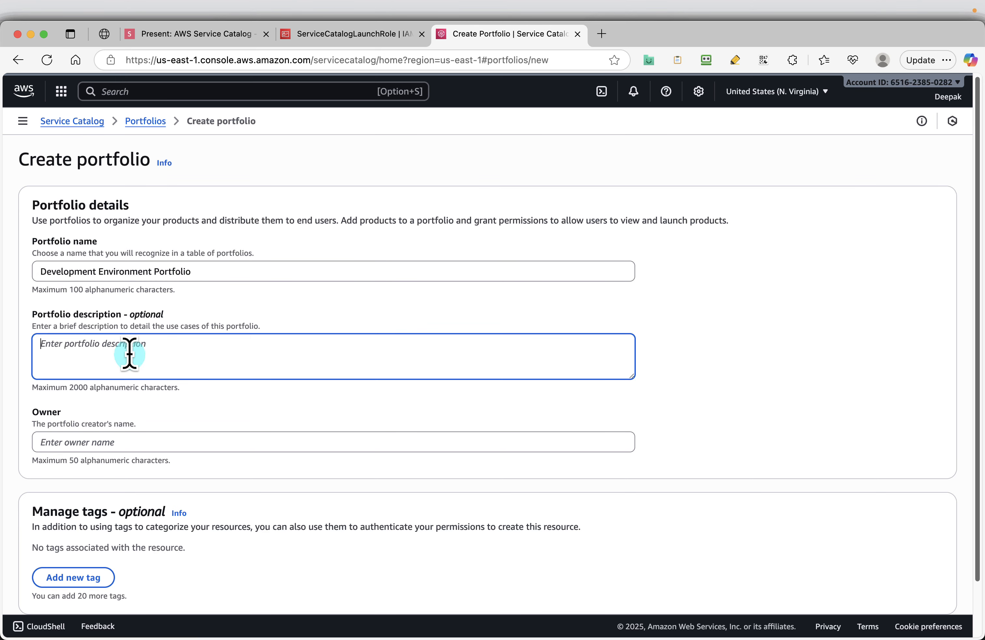
pyautogui.click(178, 36)
pyautogui.moveTo(781, 421)
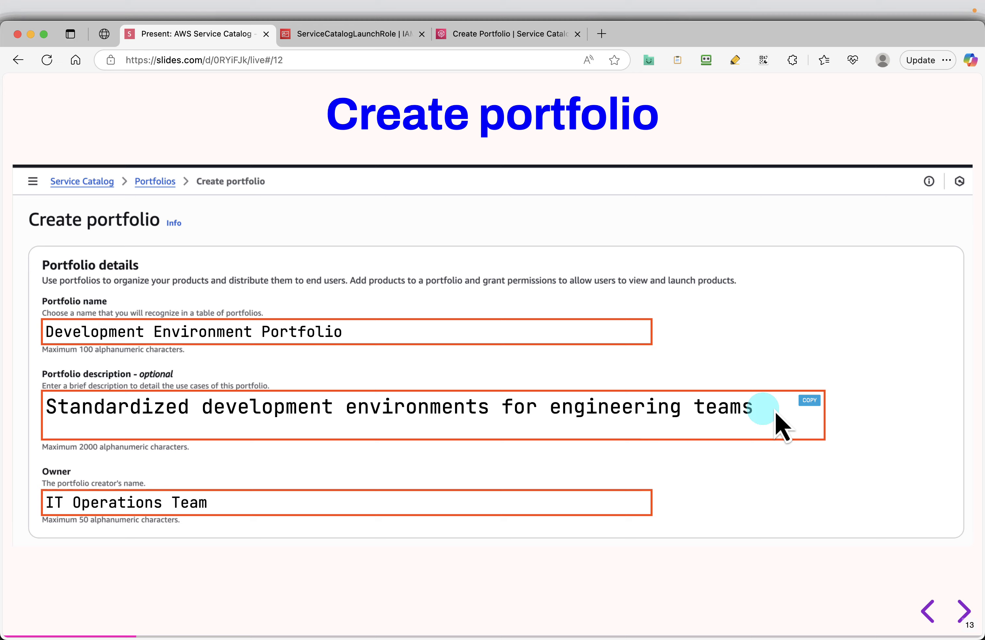
pyautogui.click(815, 402)
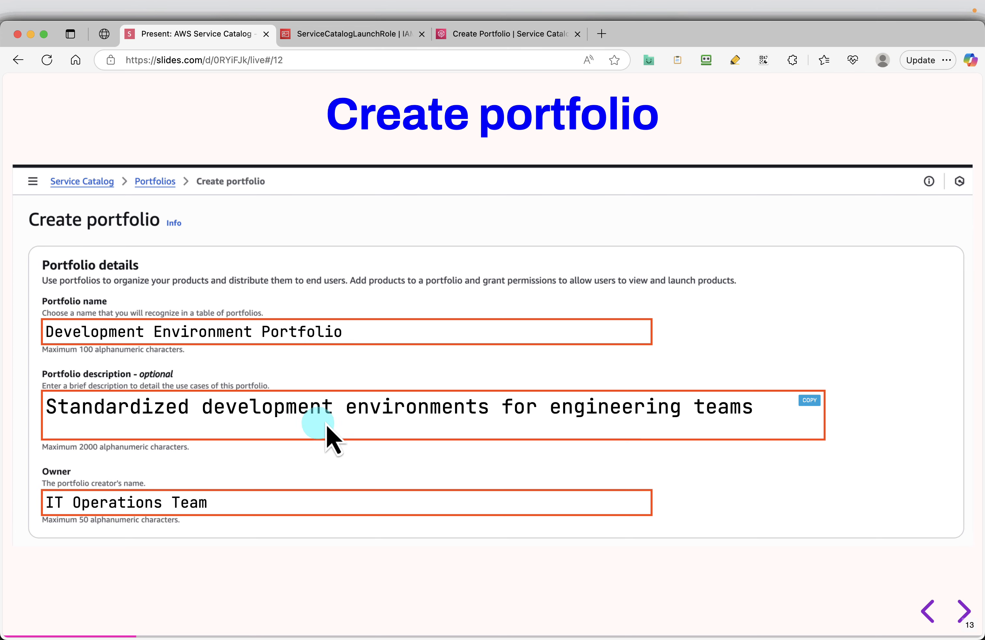
pyautogui.click(504, 34)
pyautogui.click(111, 335)
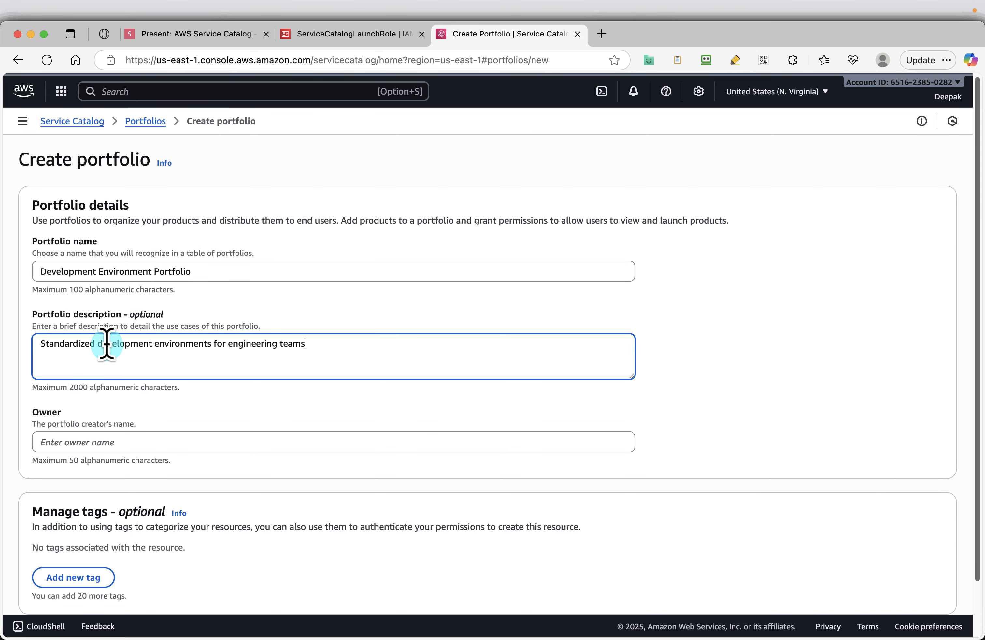
# Copy the owner "IT Operations Team" from the slides into the portfolio form and create the portfolio
pyautogui.click(142, 35)
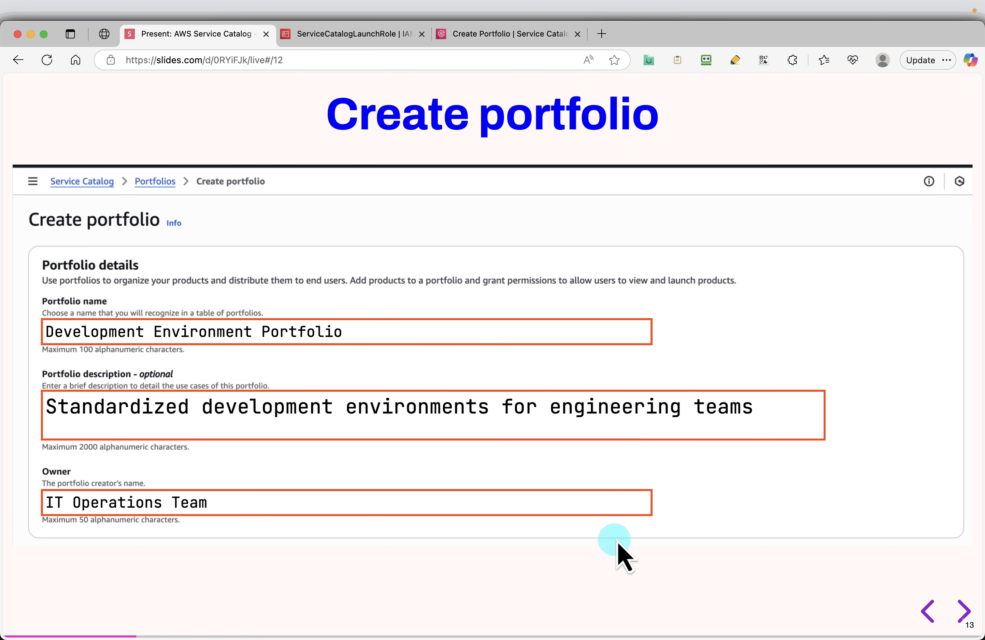
pyautogui.moveTo(636, 503)
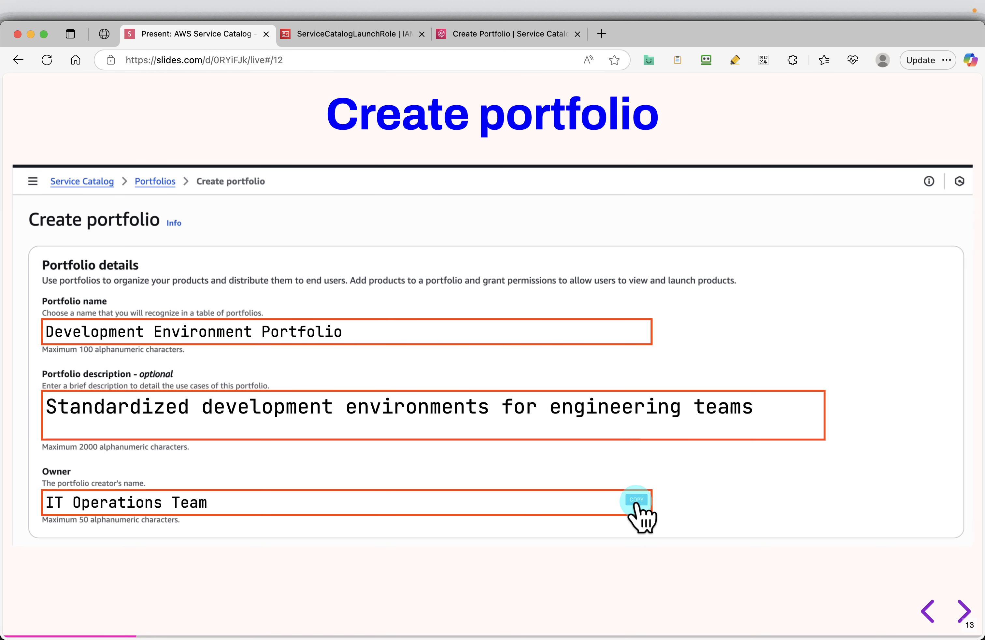
pyautogui.click(515, 34)
pyautogui.click(160, 437)
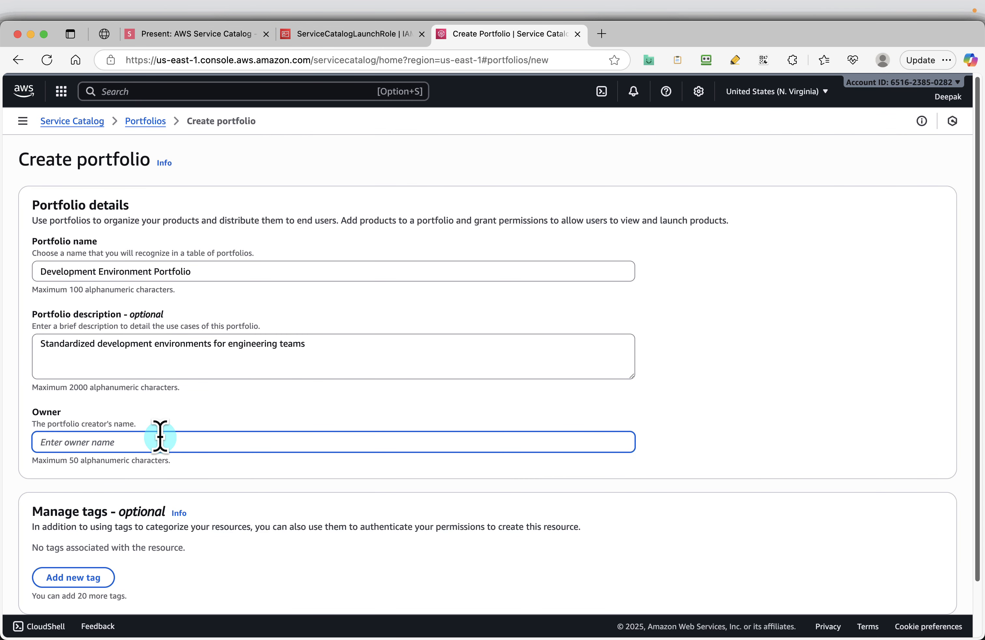
pyautogui.scroll(-3, 547, 553)
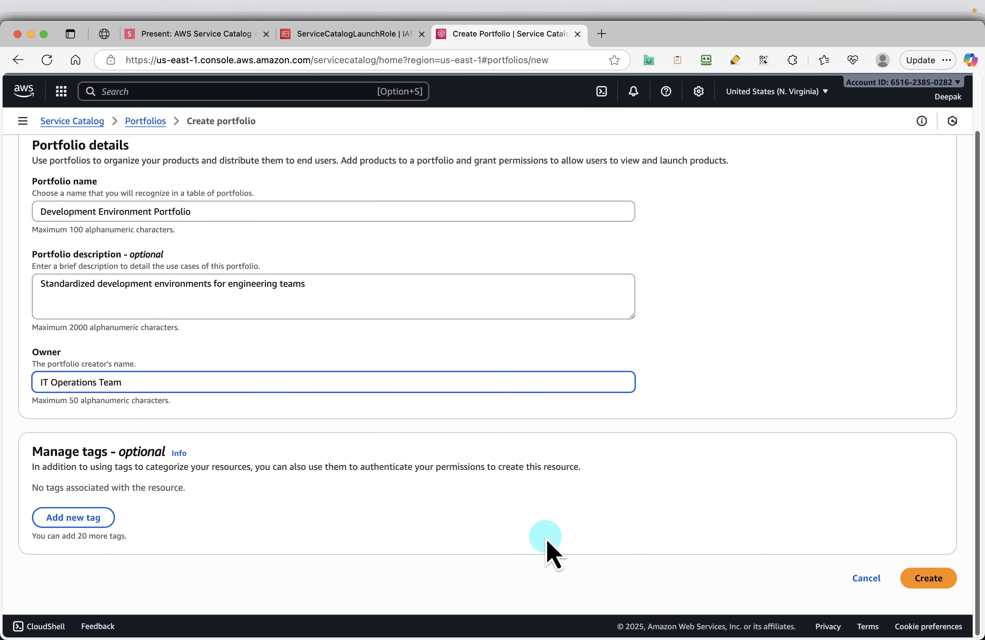
pyautogui.click(931, 578)
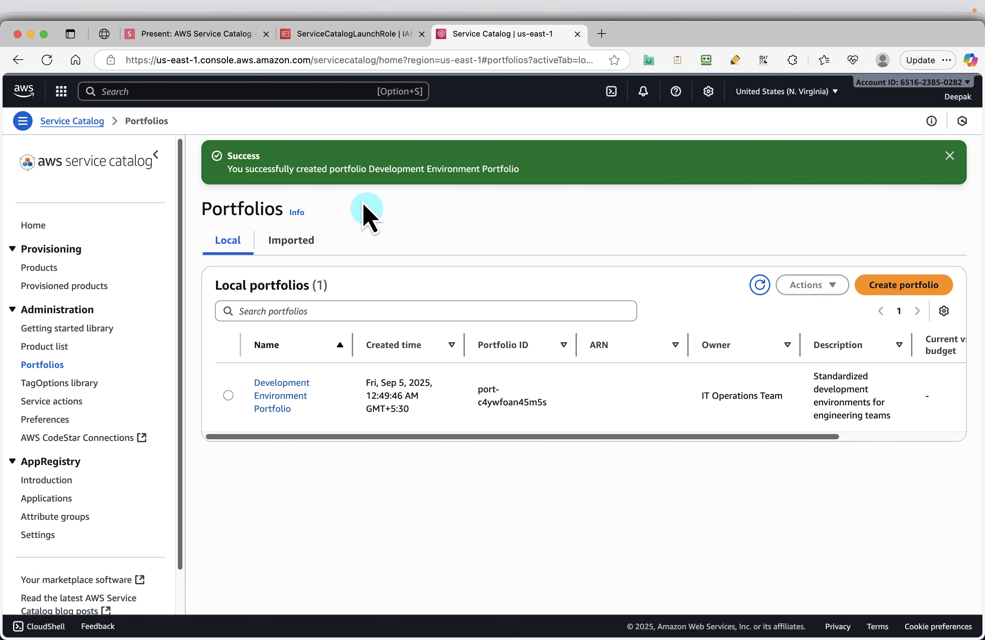
# Check the portfolio list and advance the slides past "Manage tags" and the Step 3 title to the development-ec2-template.yaml code
pyautogui.click(173, 36)
pyautogui.press('Right')
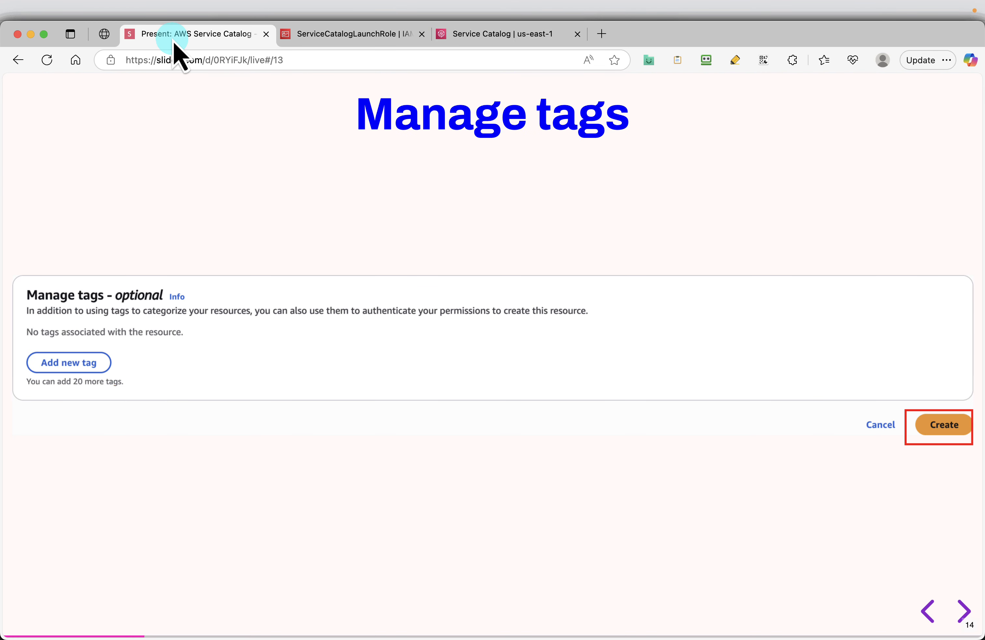
pyautogui.press('Right')
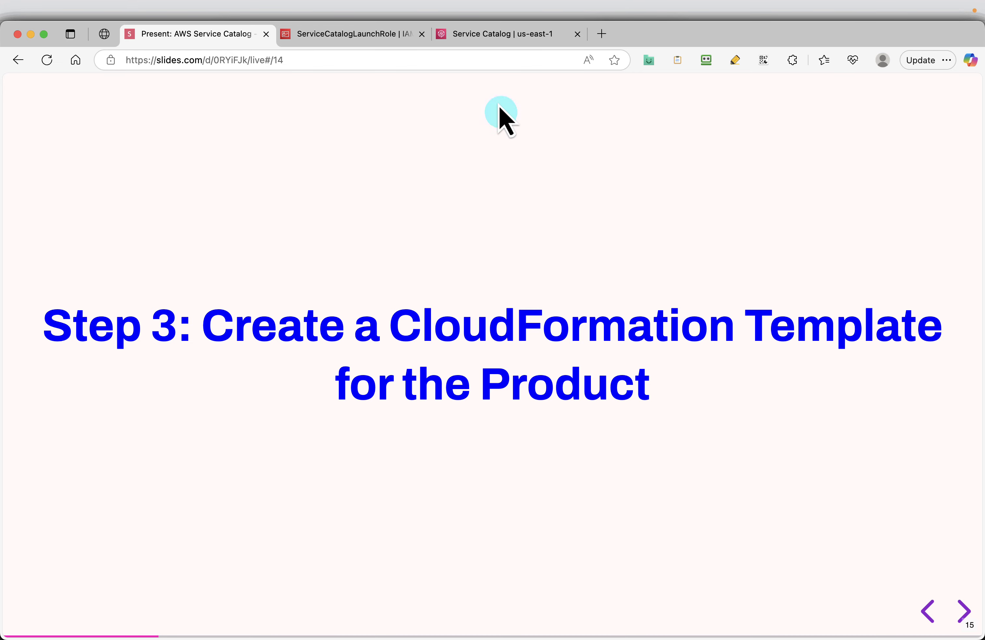
pyautogui.click(483, 37)
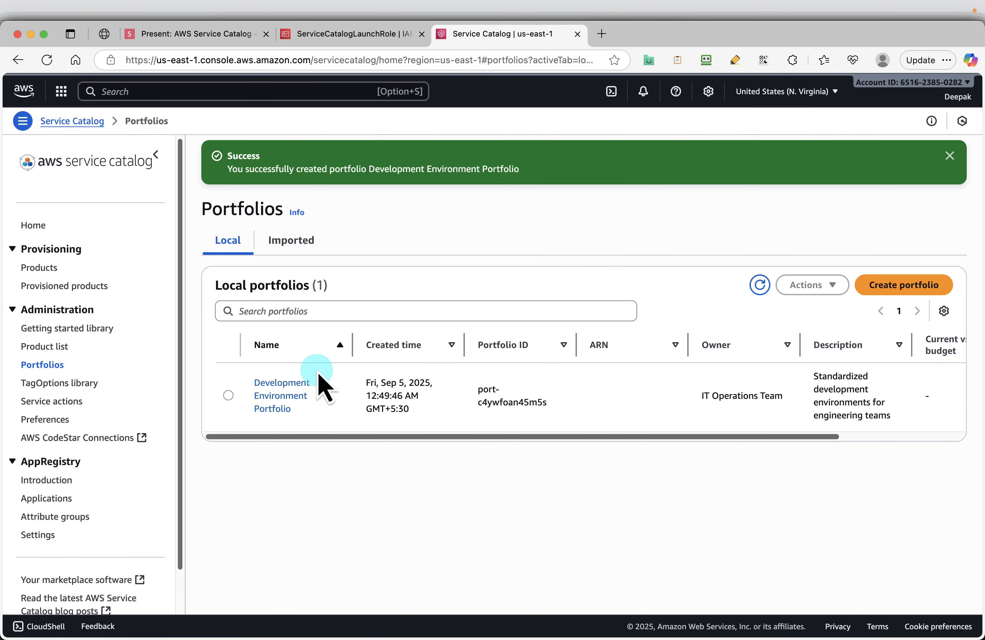
pyautogui.click(206, 34)
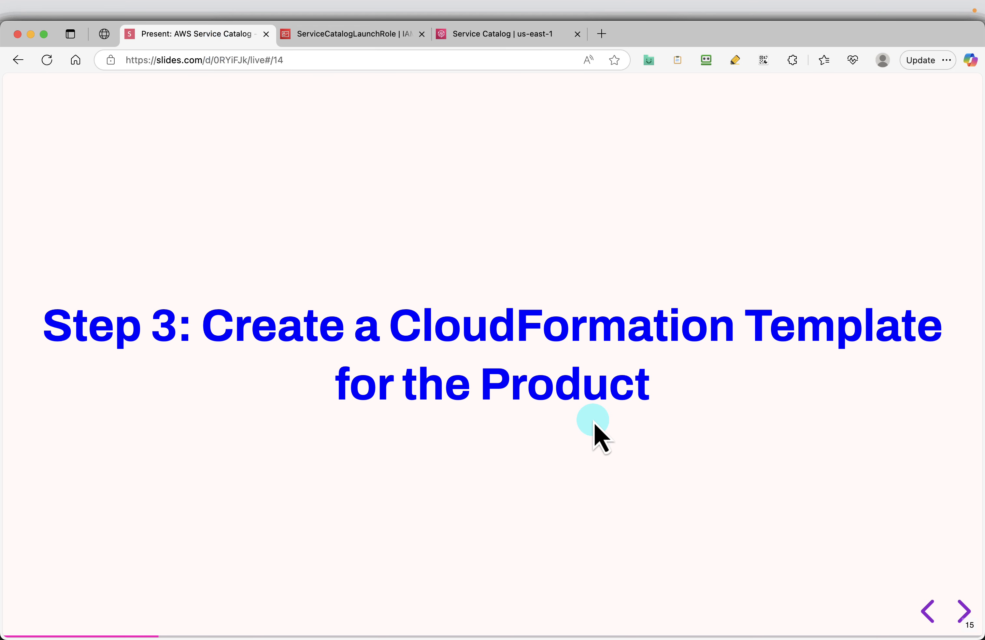
pyautogui.press('Right')
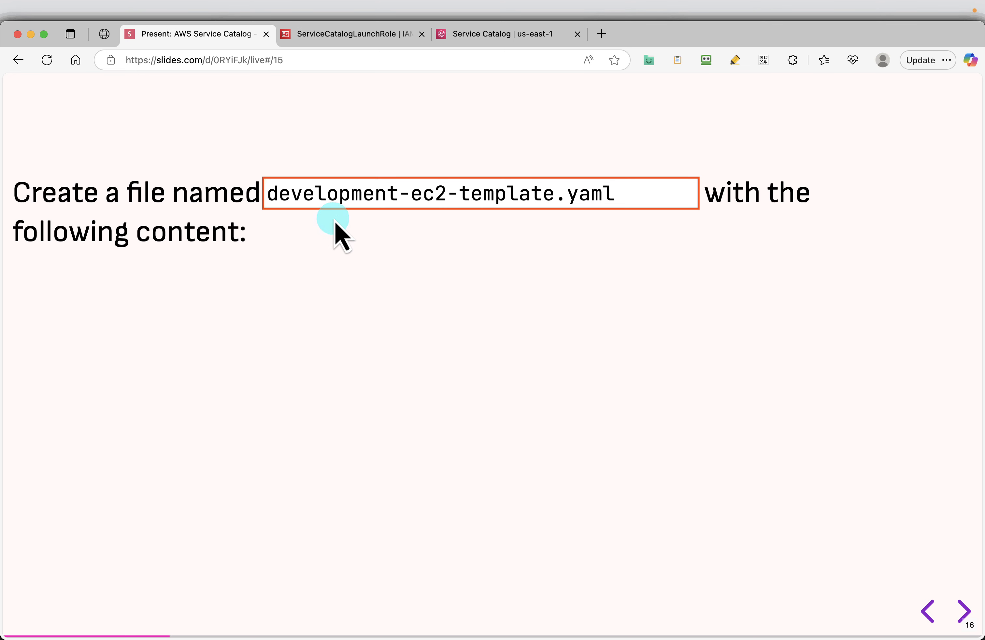
pyautogui.moveTo(411, 211)
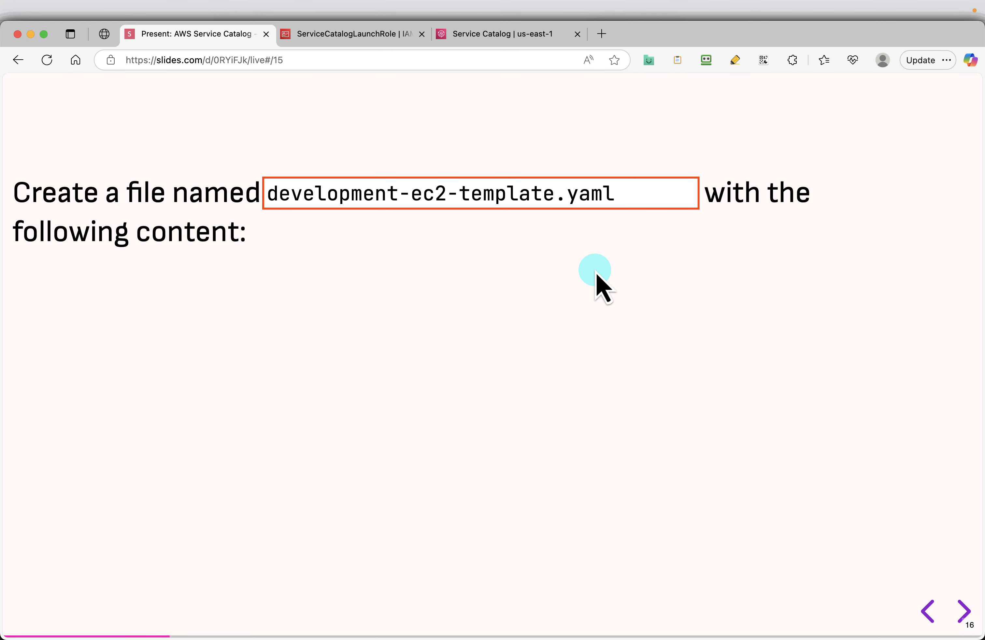
pyautogui.press('Right')
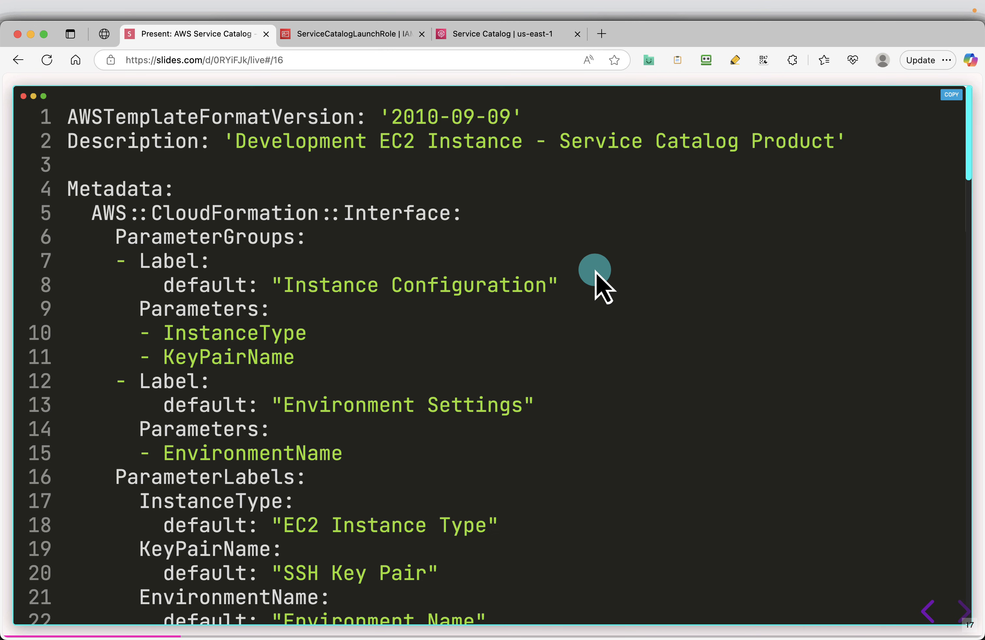
# Examine the template's Metadata section with its parameter groups and parameter labels
pyautogui.press('Right')
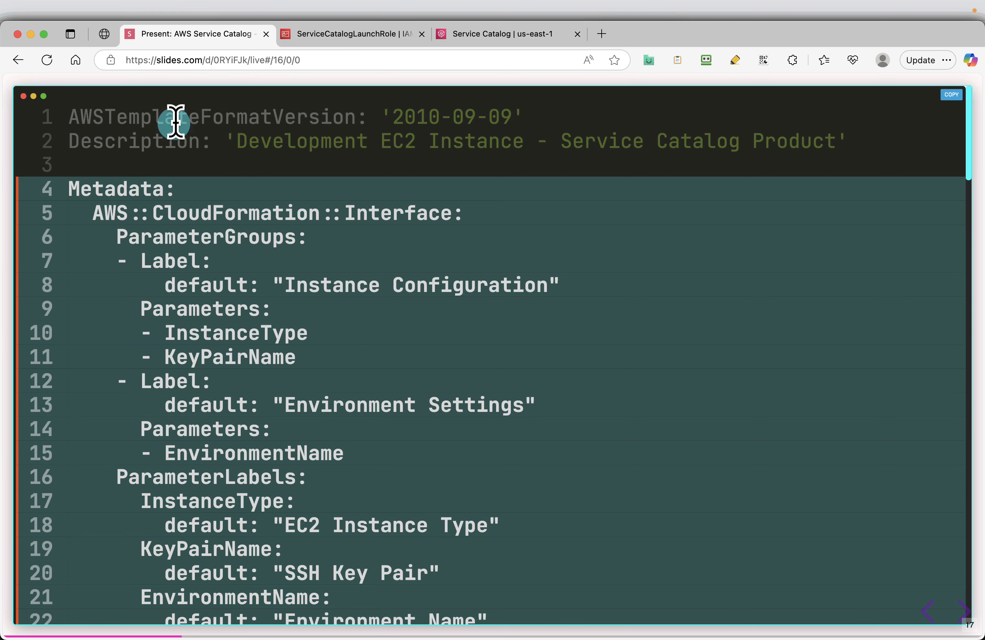
pyautogui.scroll(-1, 542, 328)
pyautogui.scroll(-1, 539, 329)
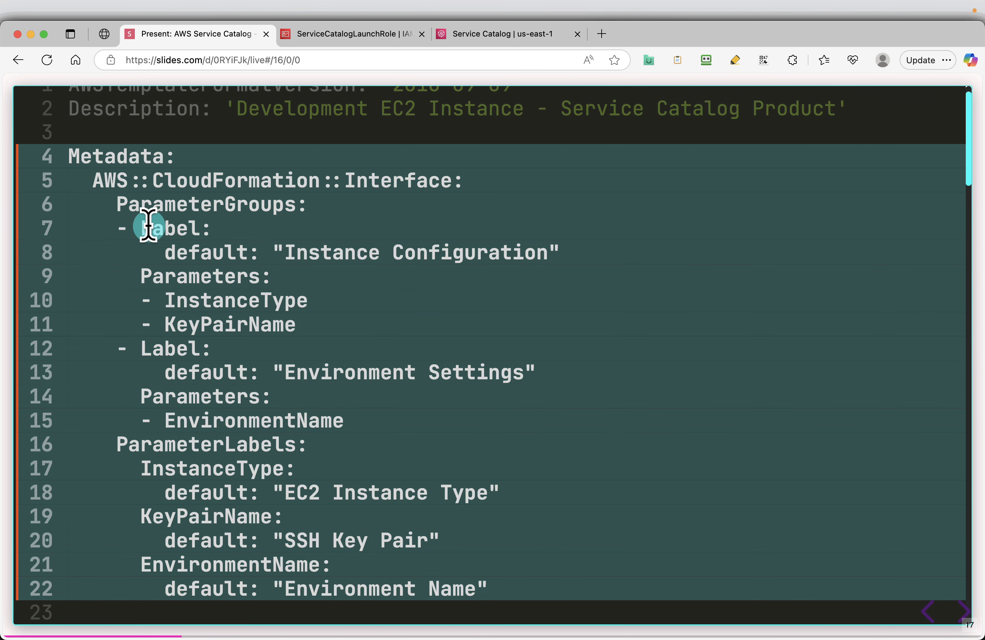
pyautogui.scroll(-1, 245, 380)
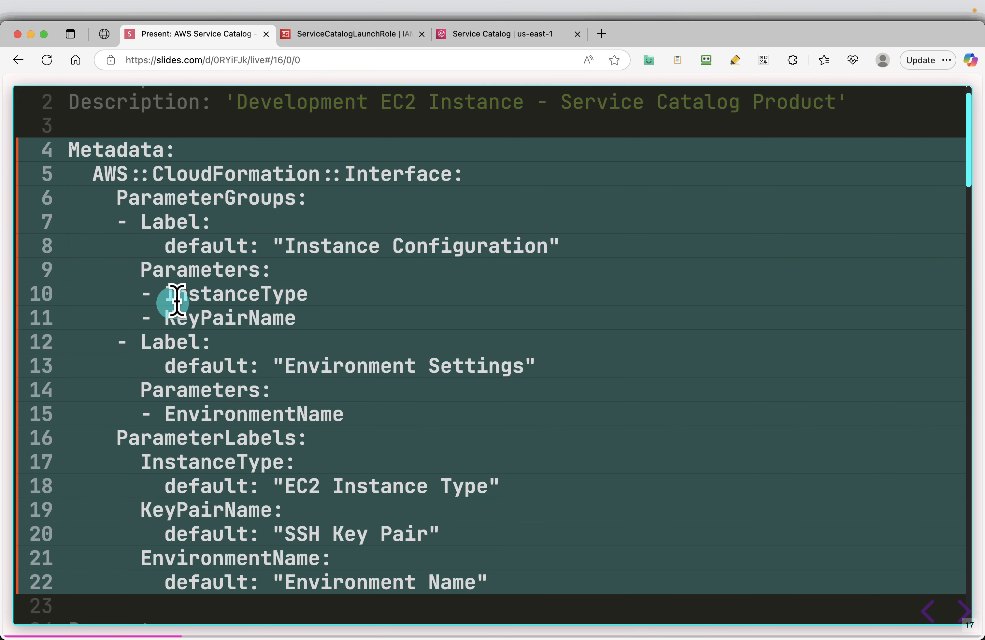
pyautogui.scroll(-2, 436, 345)
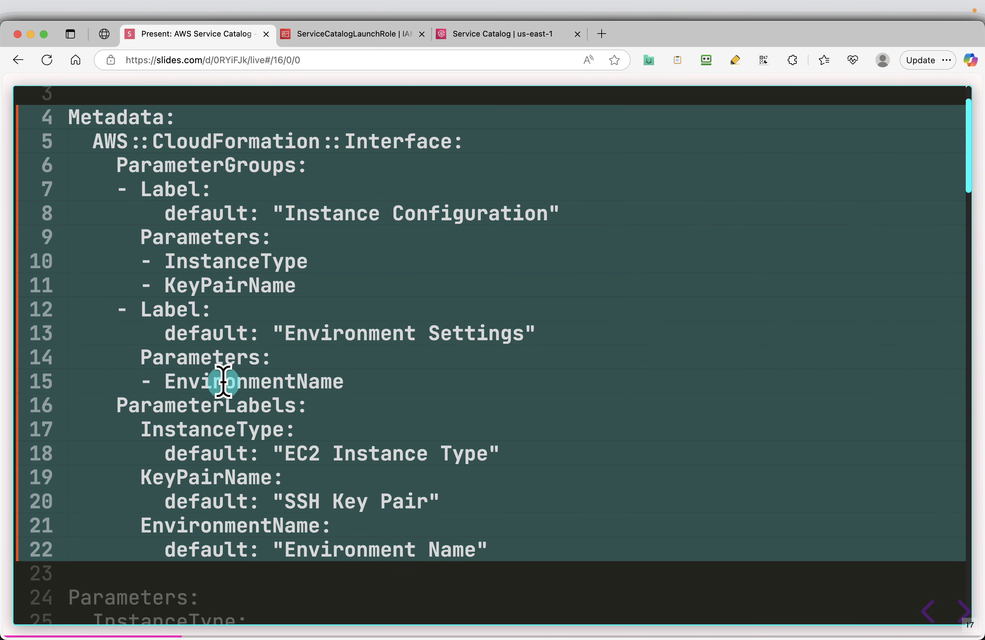
pyautogui.scroll(-1, 364, 455)
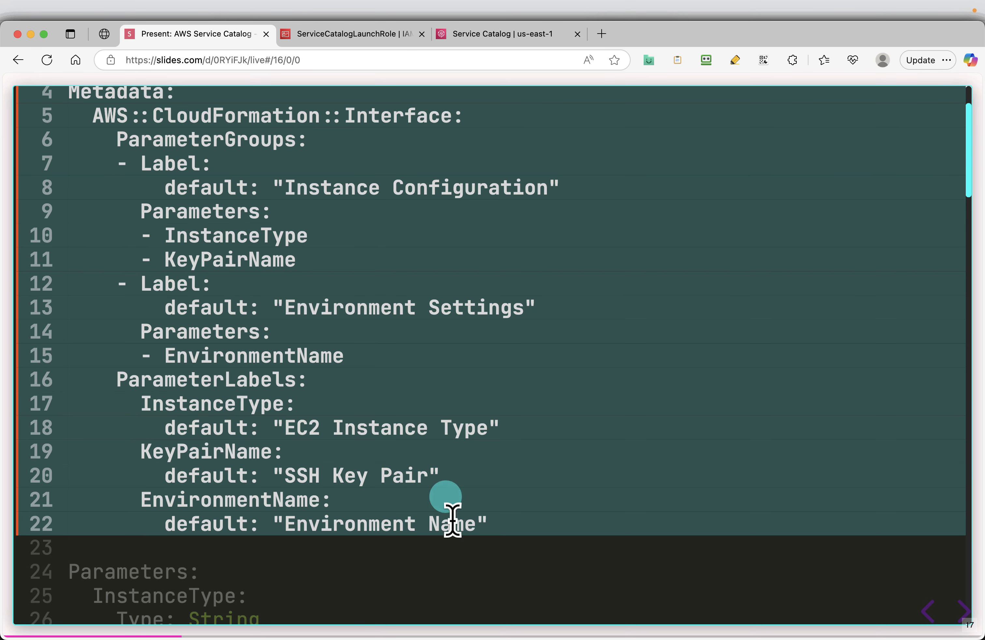
# Step through the template's Parameters section, examining the InstanceType, EnvironmentName and KeyPairName definitions
pyautogui.press('Right')
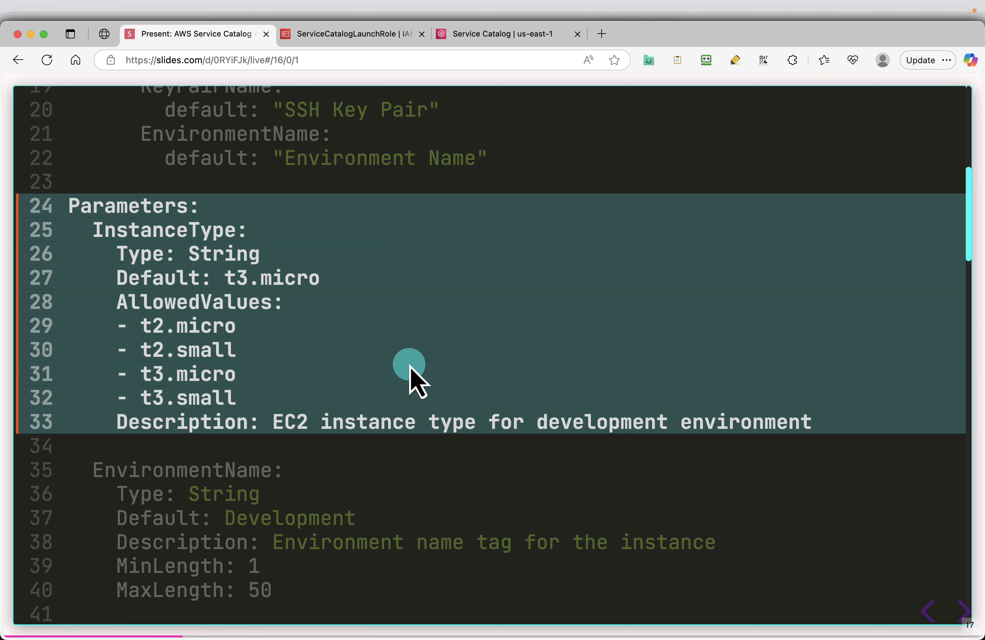
pyautogui.press('Right')
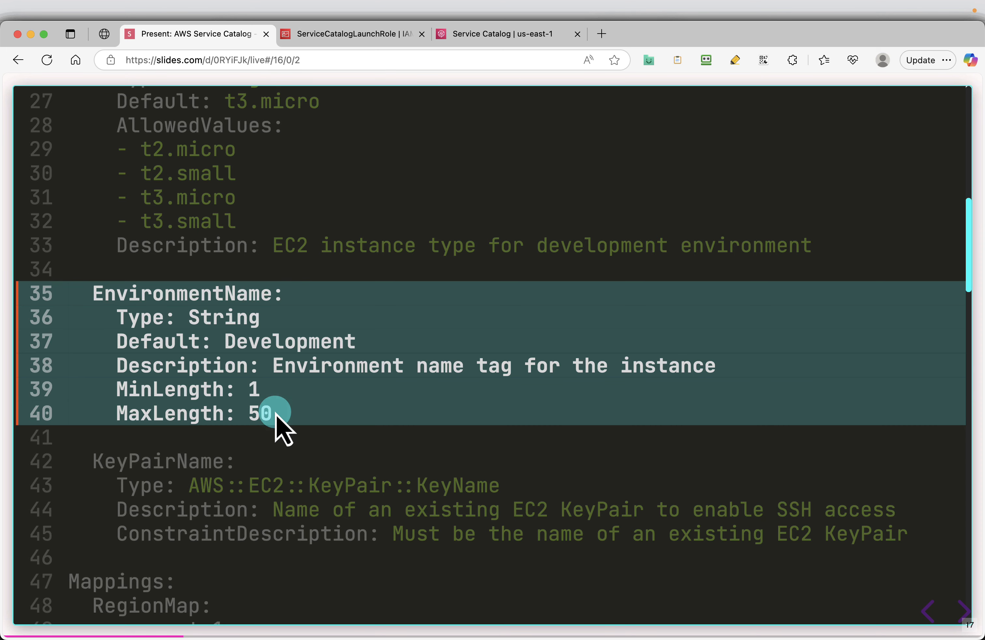
pyautogui.press('Right')
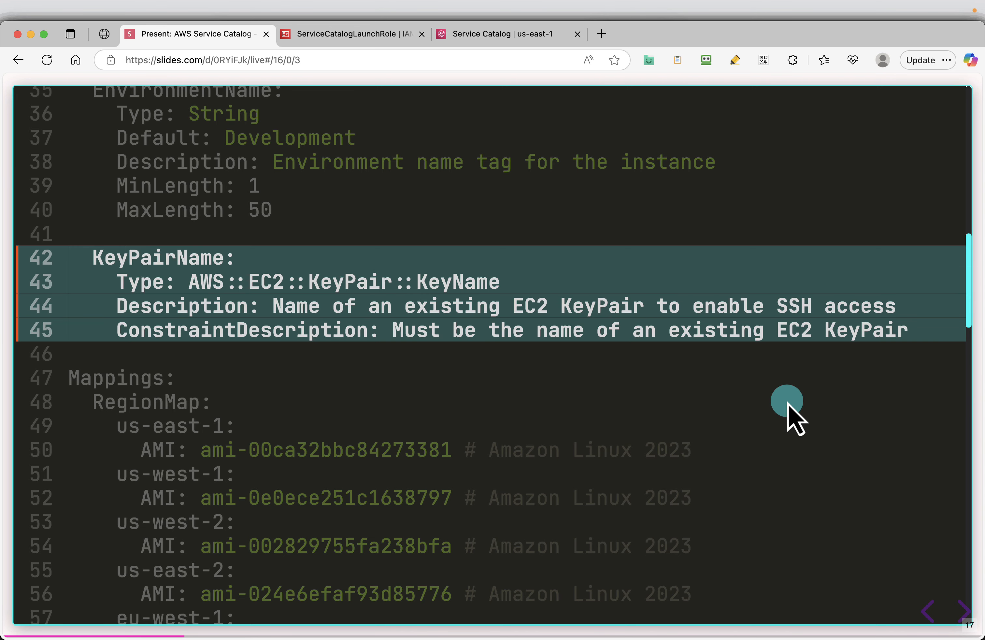
# Examine the template's Mappings section, where RegionMap assigns an AMI to each AWS region
pyautogui.press('Right')
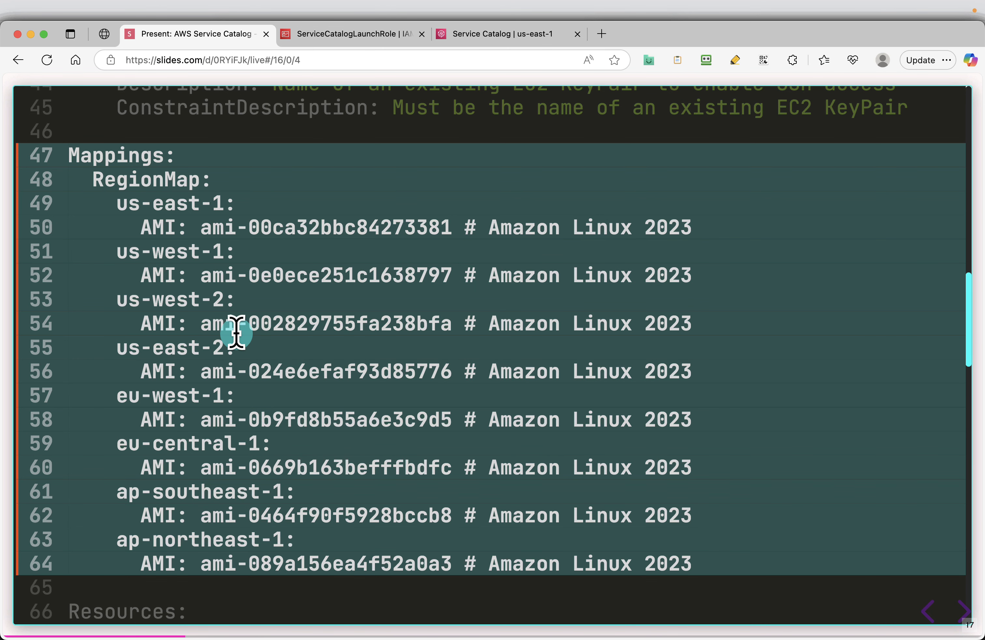
pyautogui.scroll(-1, 235, 333)
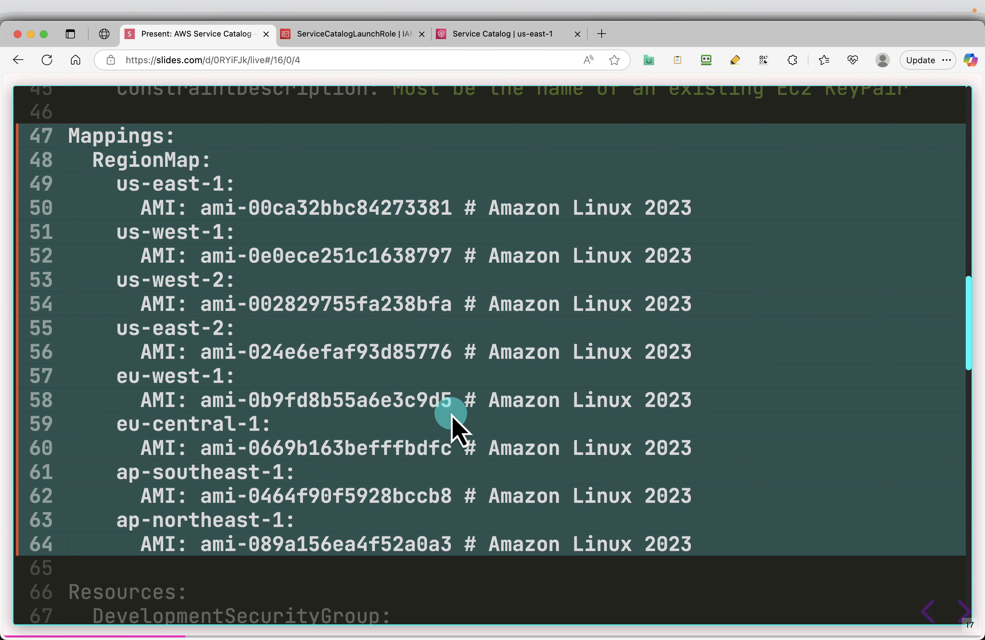
pyautogui.scroll(1, 453, 417)
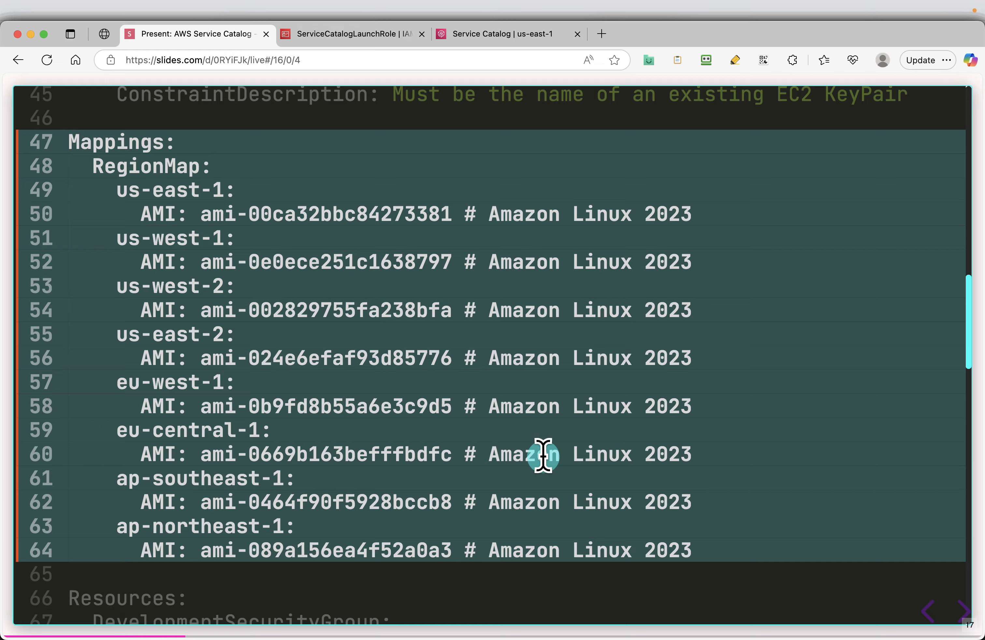
pyautogui.scroll(-1, 561, 405)
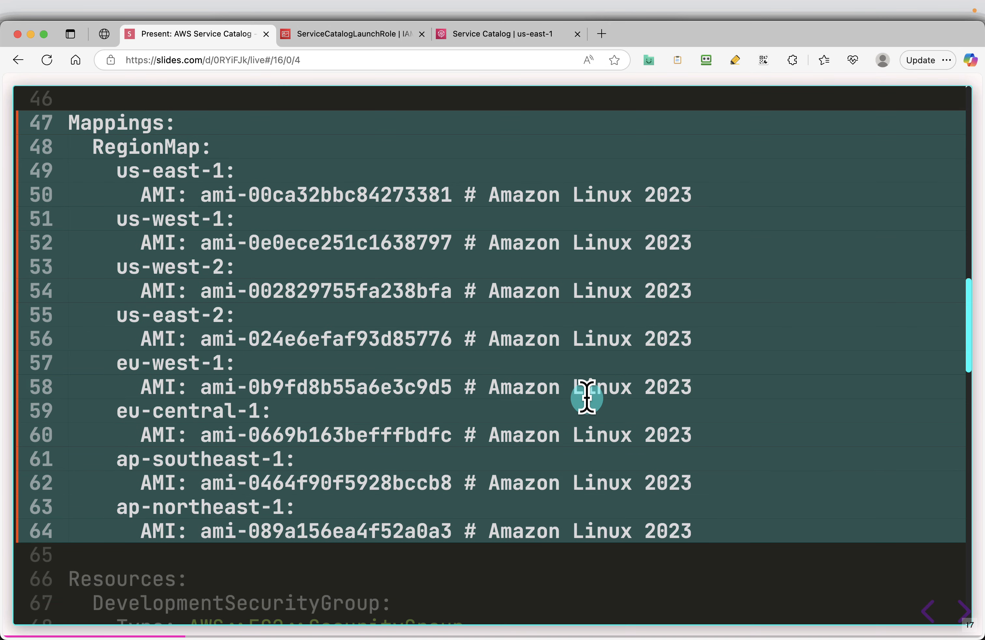
# Examine the DevelopmentSecurityGroup resource and its ingress rules in the template's Resources section
pyautogui.press('Right')
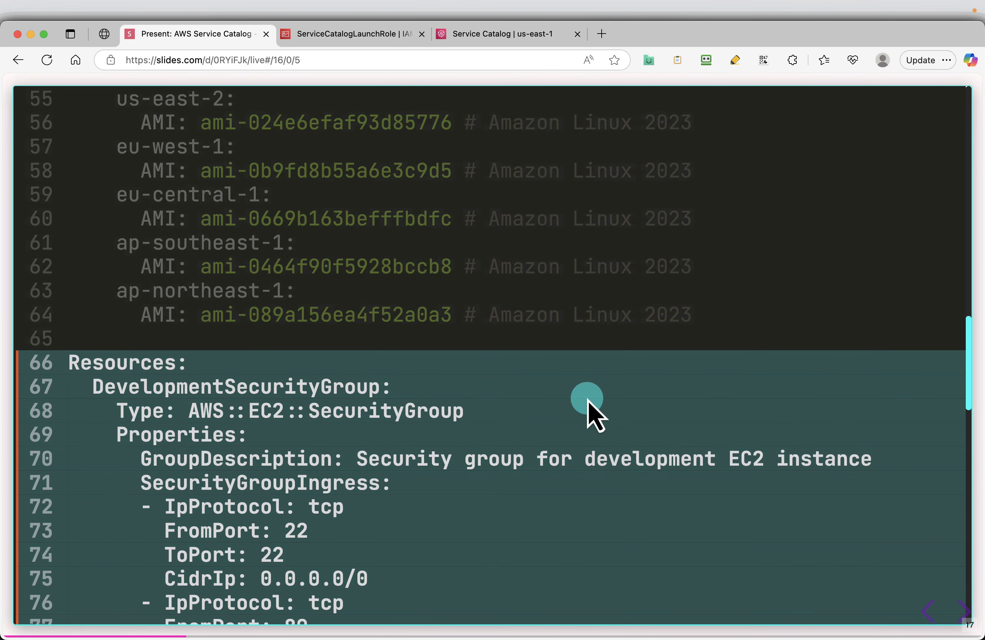
pyautogui.scroll(-4, 589, 402)
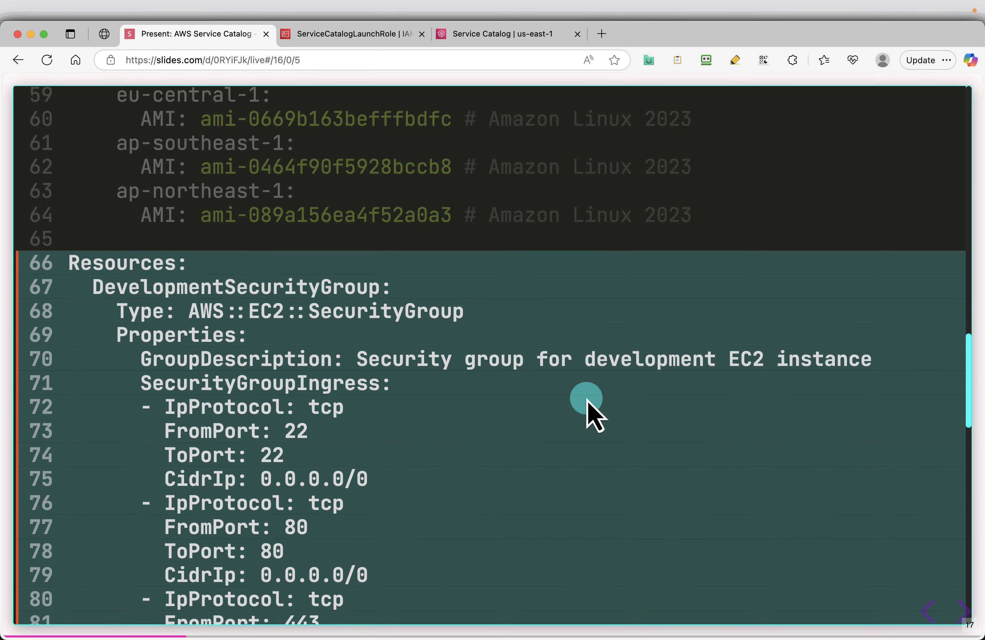
pyautogui.scroll(-2, 586, 399)
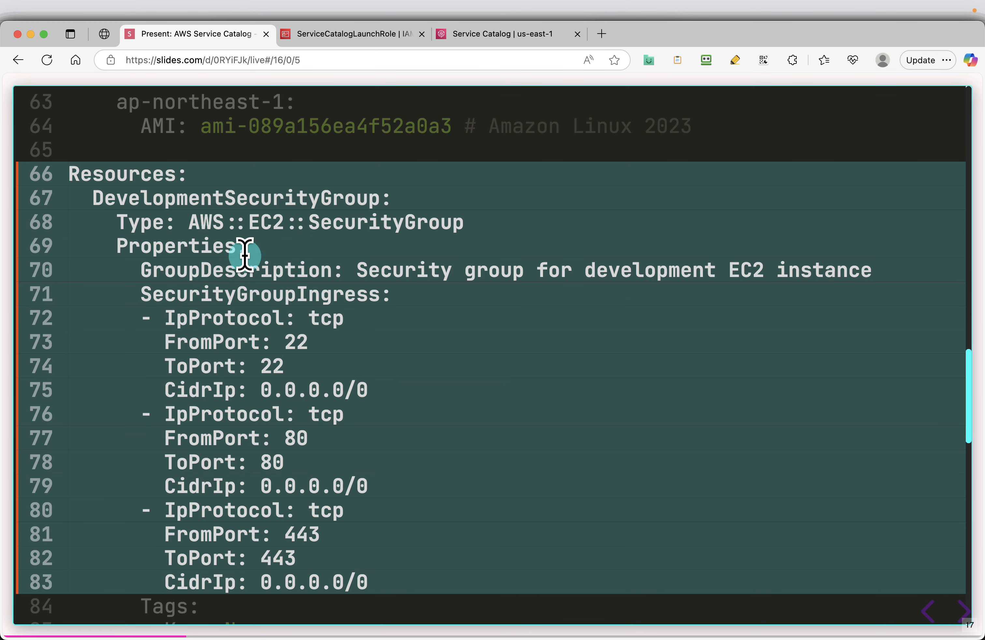
pyautogui.scroll(-1, 352, 391)
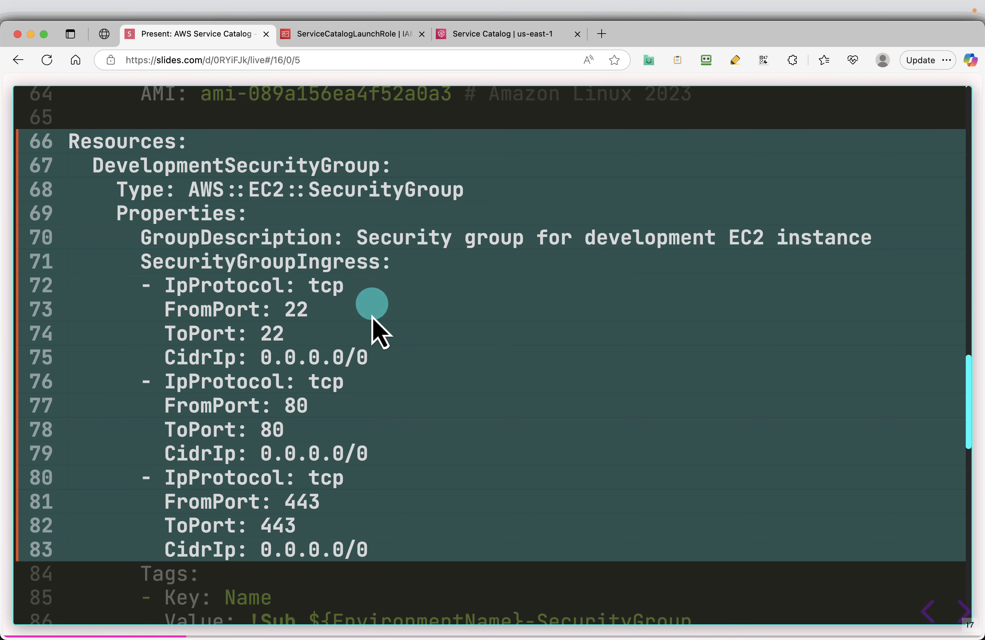
# Read through the security group's ingress rules for ports 22, 80 and 443 down to its tags
pyautogui.scroll(-1, 374, 332)
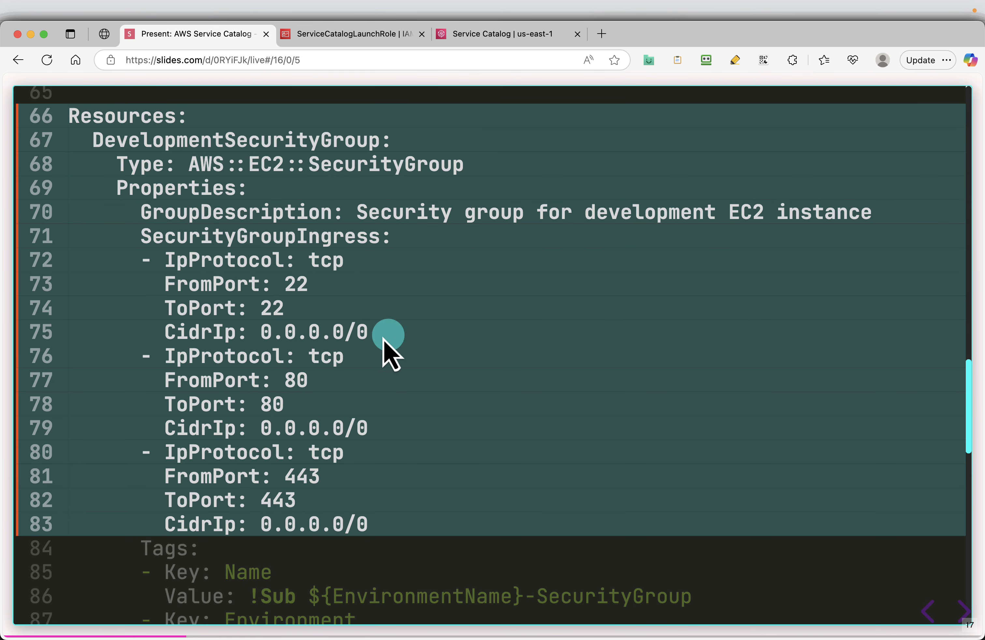
pyautogui.scroll(-2, 468, 398)
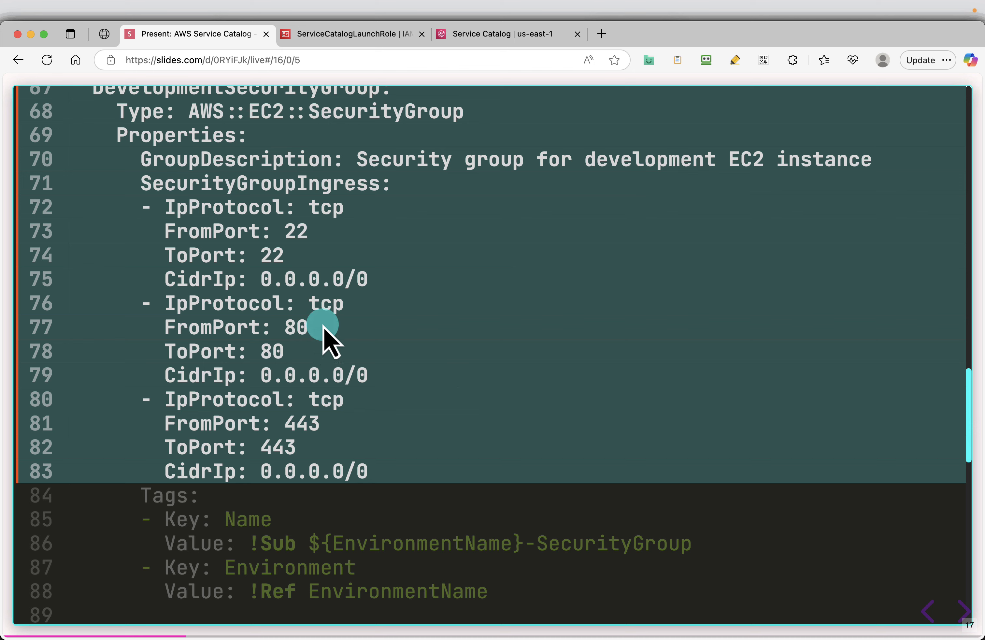
pyautogui.scroll(-1, 332, 386)
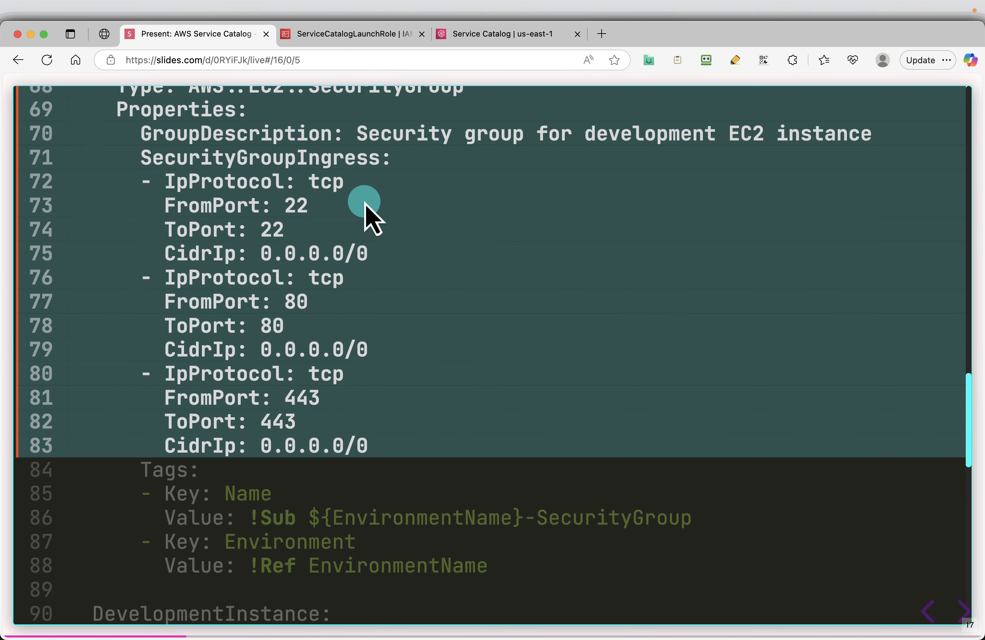
pyautogui.scroll(-5, 435, 317)
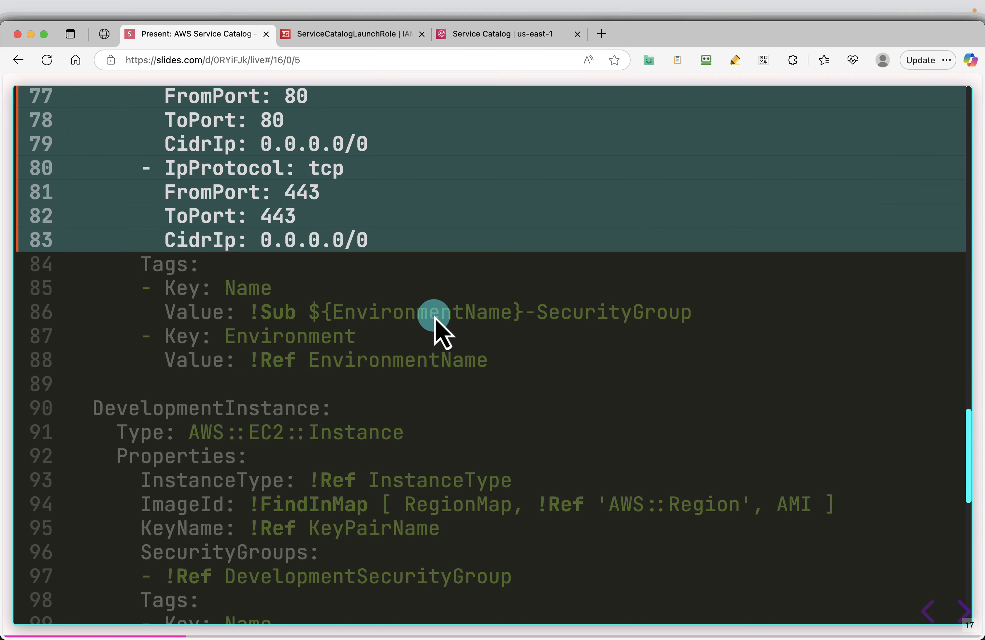
# Examine the security group's Tags block and trace EnvironmentName back to its definition in the Parameters section
pyautogui.press('Right')
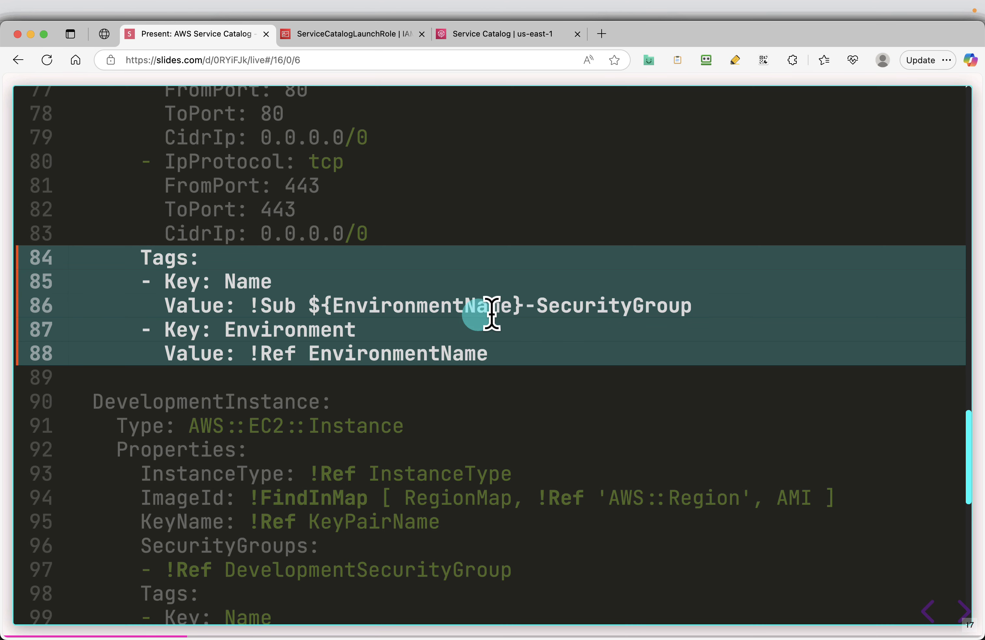
pyautogui.scroll(10, 527, 308)
pyautogui.scroll(10, 528, 308)
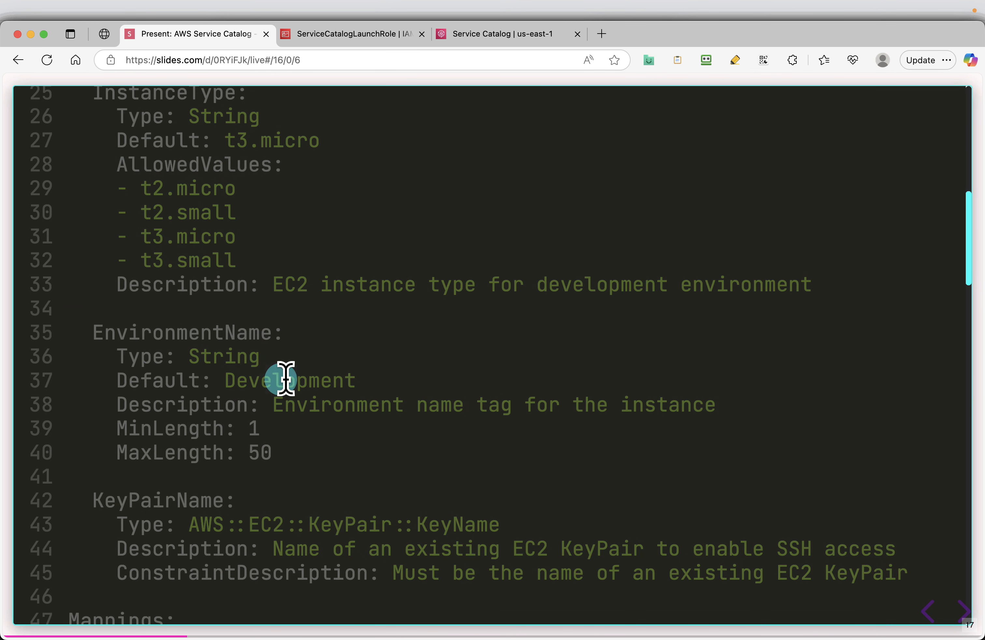
pyautogui.scroll(-10, 545, 412)
pyautogui.scroll(-10, 547, 411)
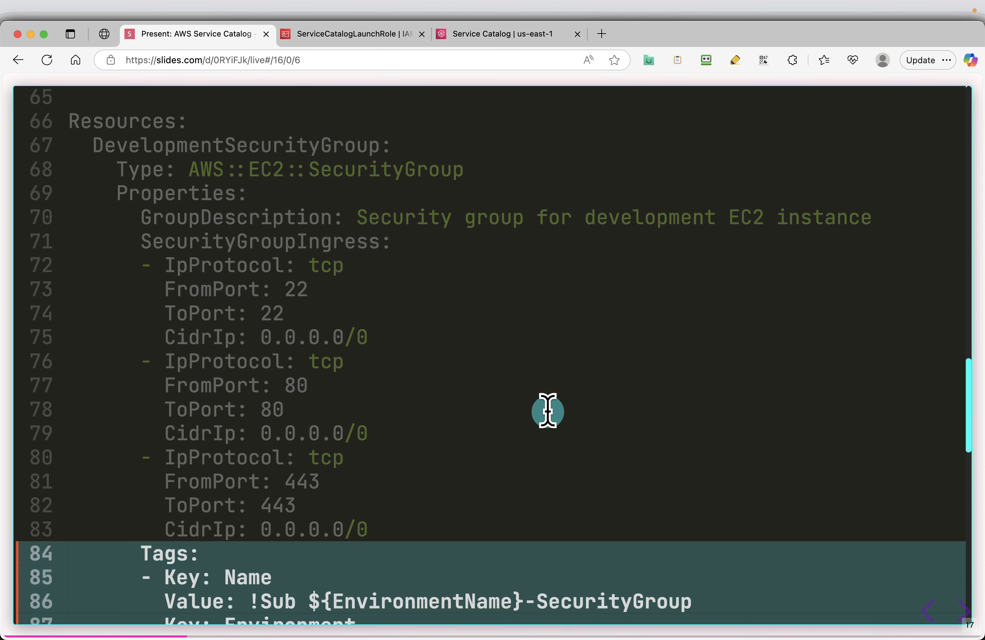
# Examine the DevelopmentInstance resource, including its instance type, image, key, security group and tag properties
pyautogui.press('Right')
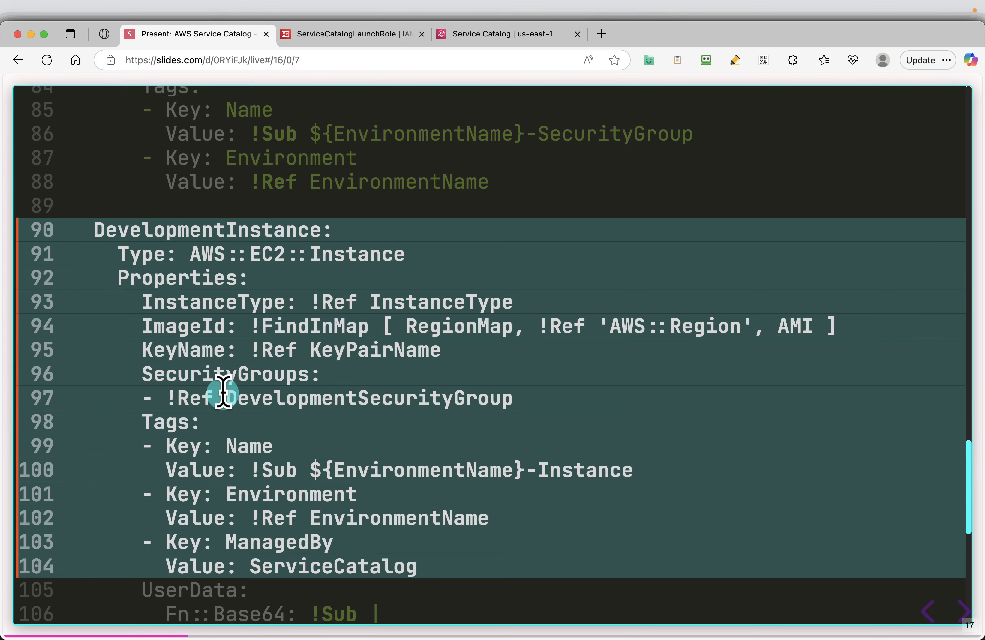
pyautogui.scroll(-1, 424, 441)
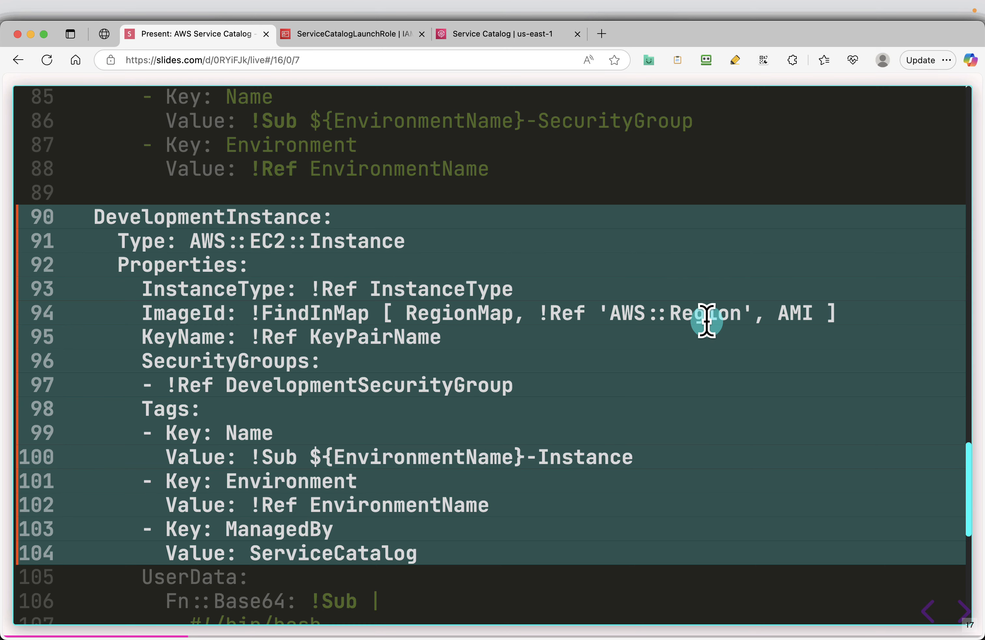
pyautogui.scroll(-2, 608, 408)
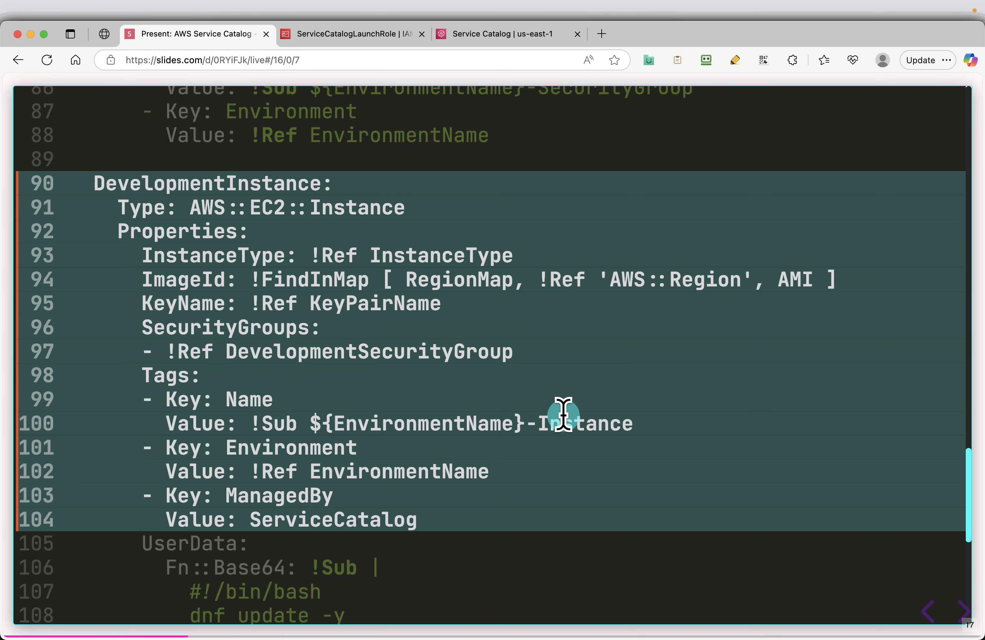
pyautogui.scroll(-1, 291, 461)
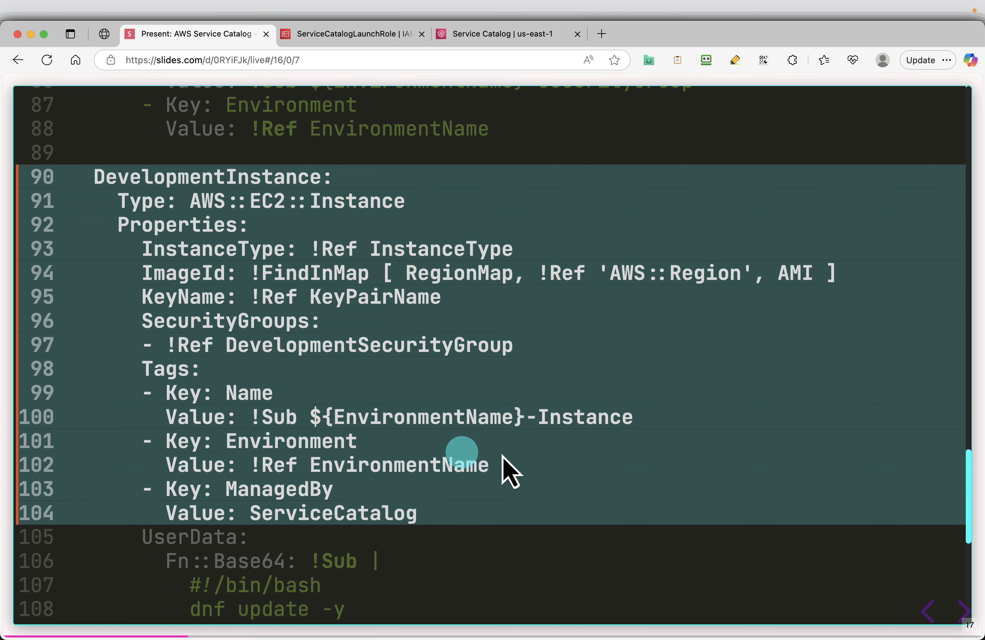
pyautogui.scroll(-1, 528, 470)
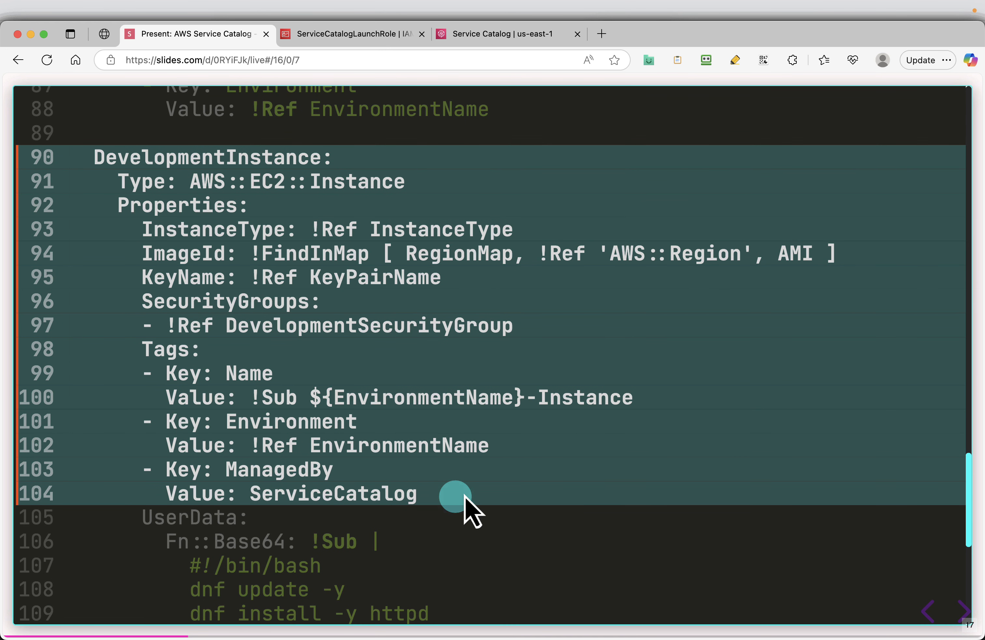
# Examine the UserData bash script on the slide and in development-ec2-template.yaml in the code editor
pyautogui.press('Right')
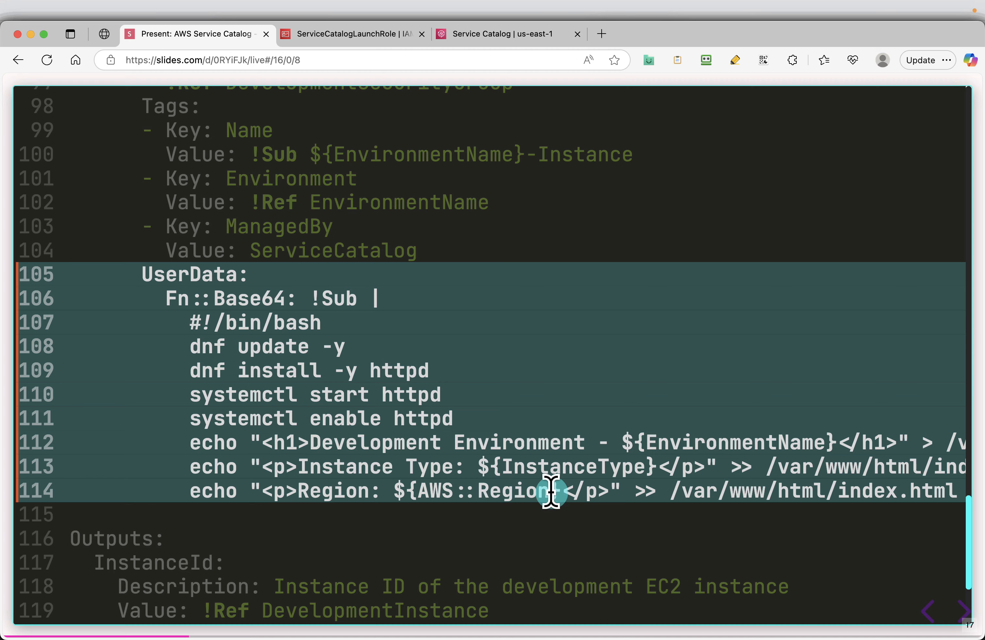
pyautogui.press('super+Tab')
pyautogui.scroll(-8, 553, 485)
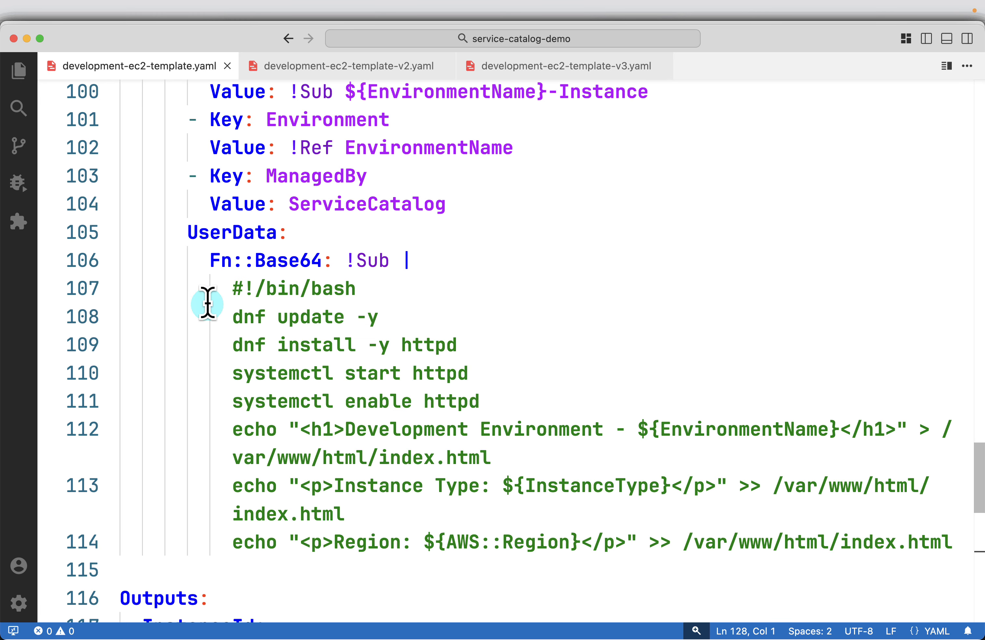
pyautogui.moveTo(218, 288); pyautogui.dragTo(514, 535)
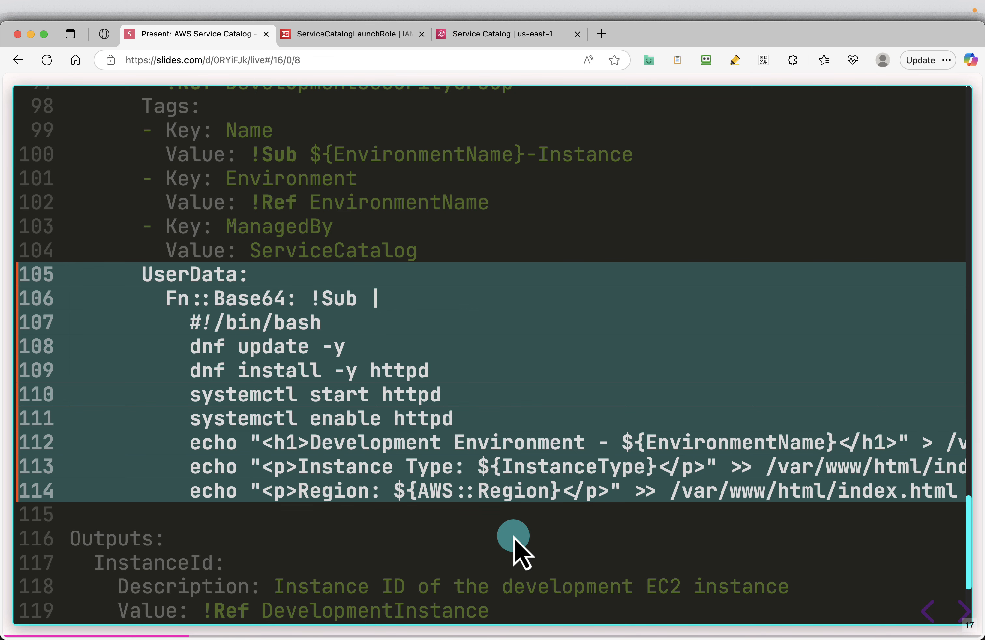
# Examine the template's Outputs section in the browser slides and advance to the Create product slide
pyautogui.press('Right')
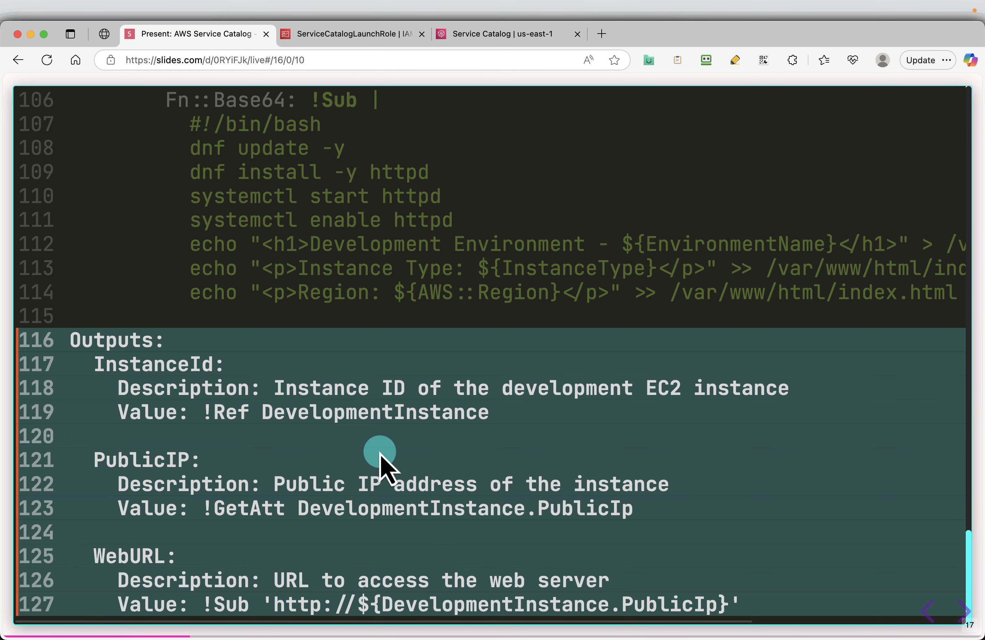
pyautogui.press('Right')
pyautogui.press('Right')
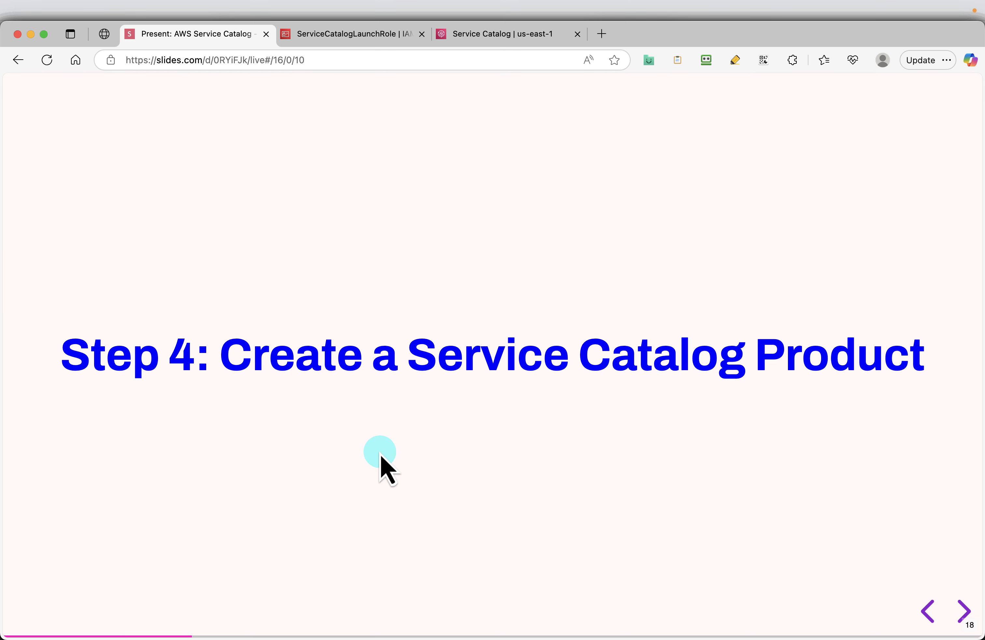
pyautogui.press('Right')
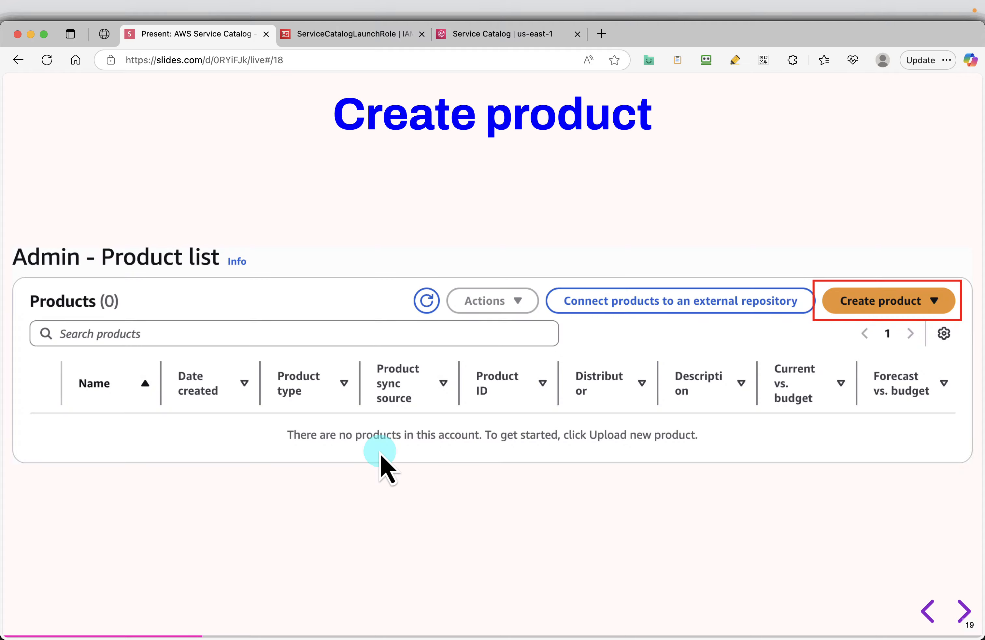
# Open the Service Catalog admin product list in a new browser tab and start creating a product
pyautogui.click(483, 36)
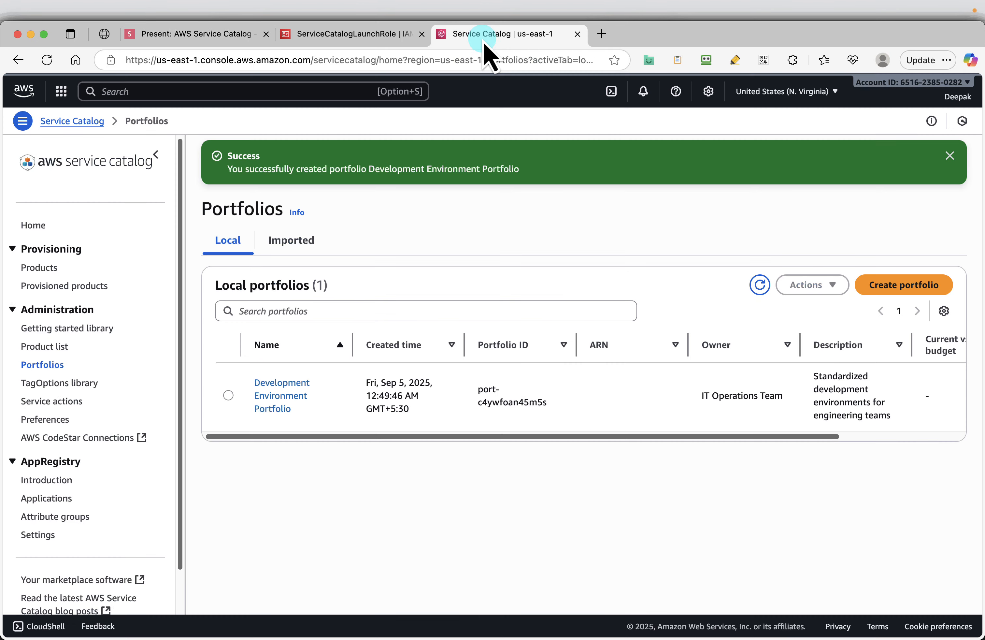
pyautogui.rightClick(58, 350)
pyautogui.click(110, 359)
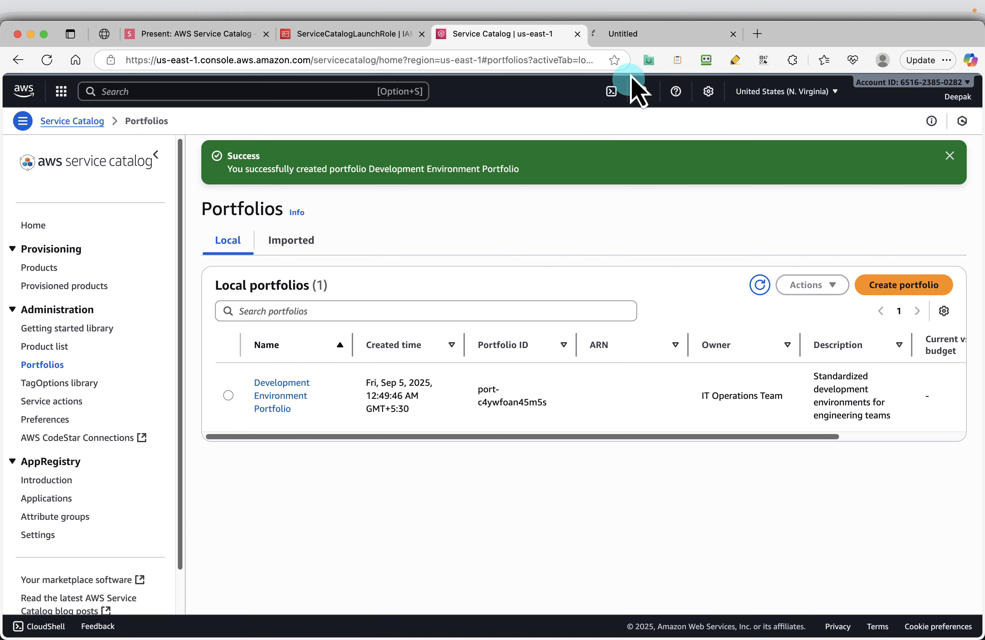
pyautogui.click(642, 35)
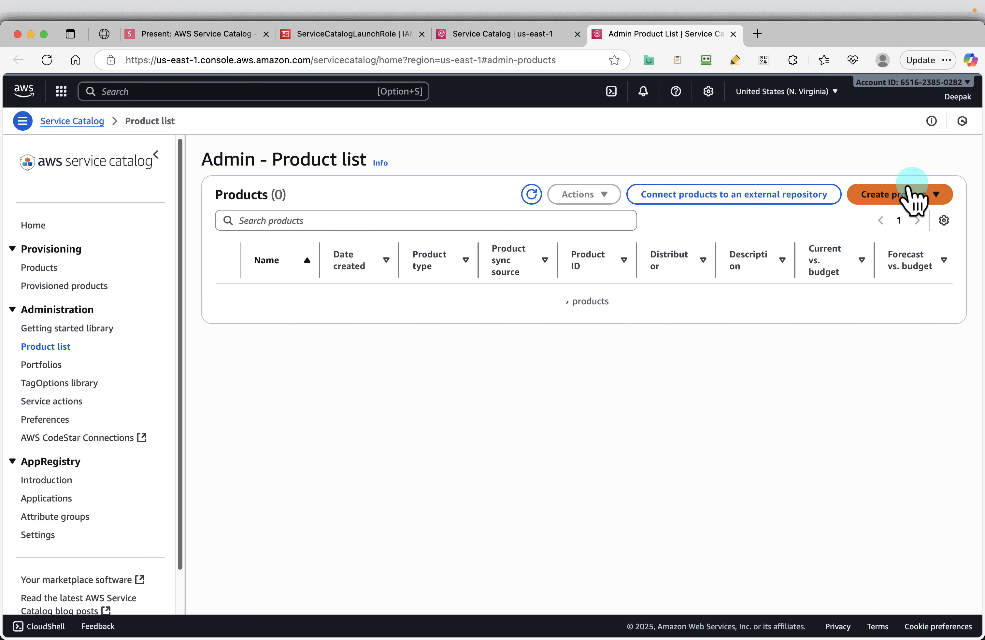
pyautogui.click(911, 196)
pyautogui.click(815, 219)
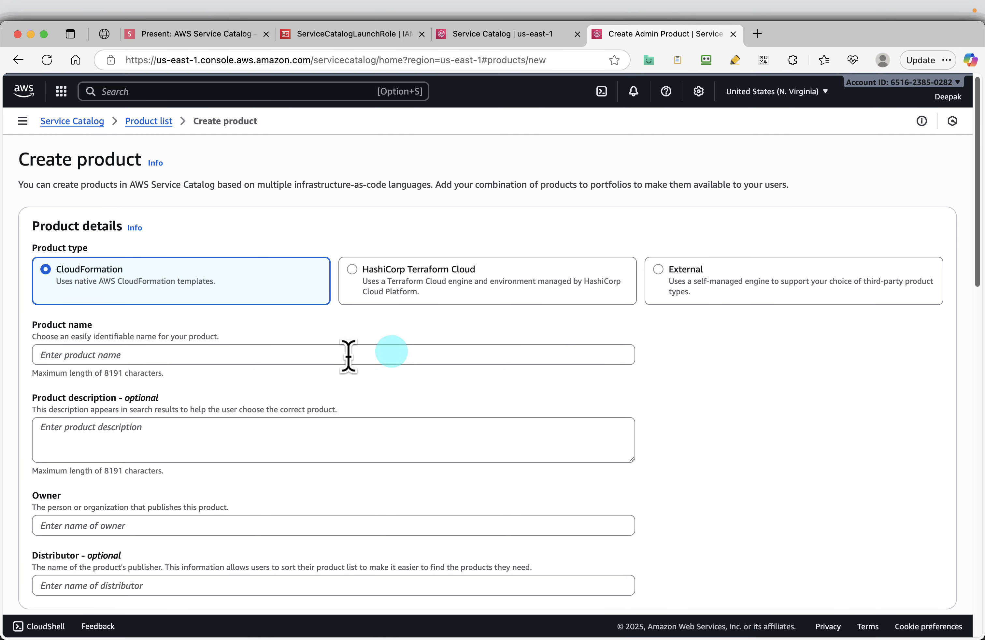
# Copy the product name from the slides and enter "Development EC2 Instance", placing the product form's tab beside the slides
pyautogui.click(127, 354)
pyautogui.click(196, 37)
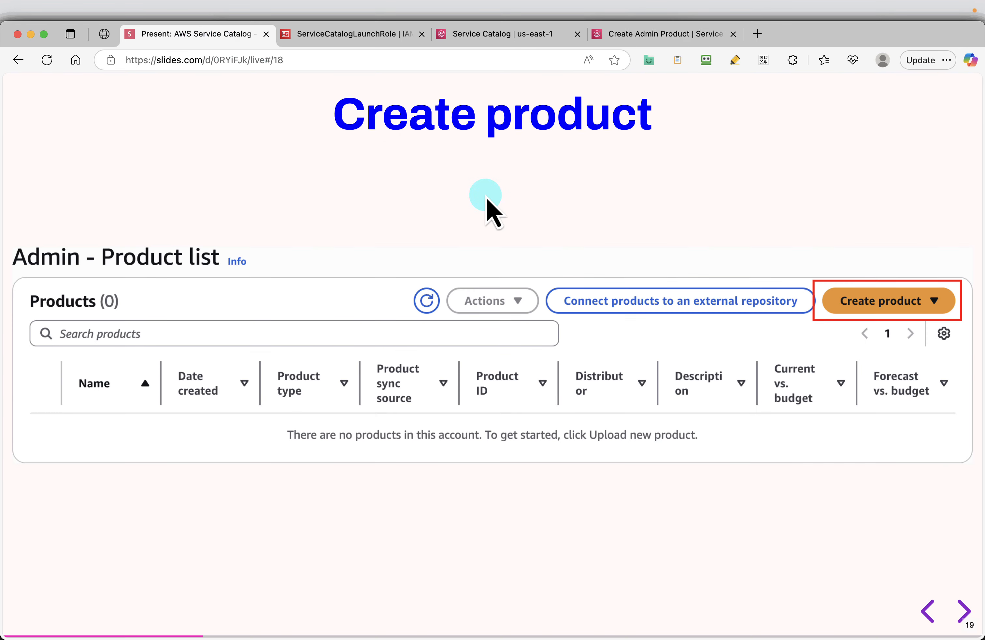
pyautogui.press('Right')
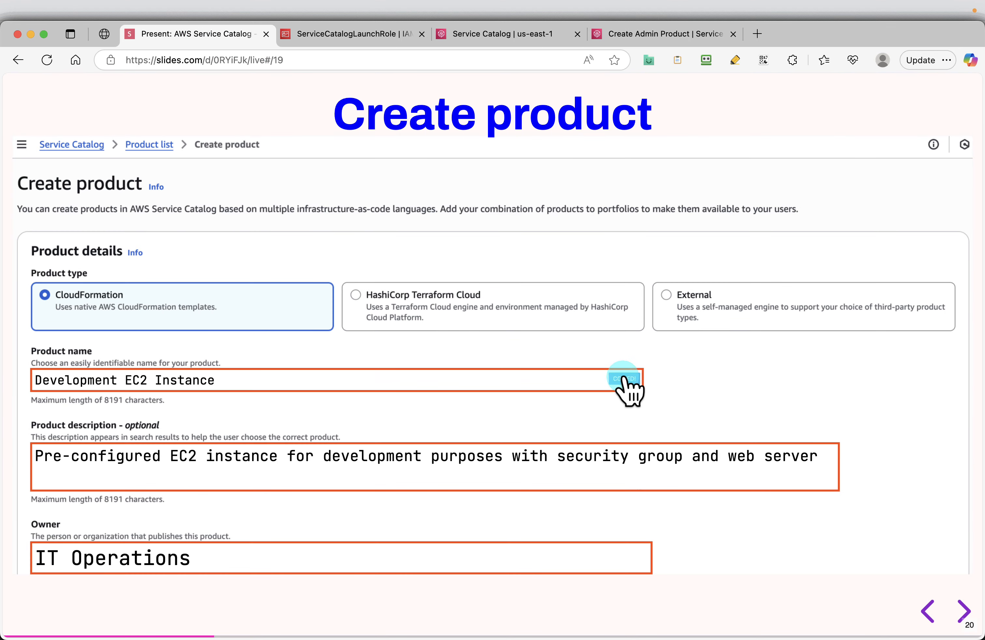
pyautogui.moveTo(650, 35); pyautogui.dragTo(391, 49)
pyautogui.click(117, 370)
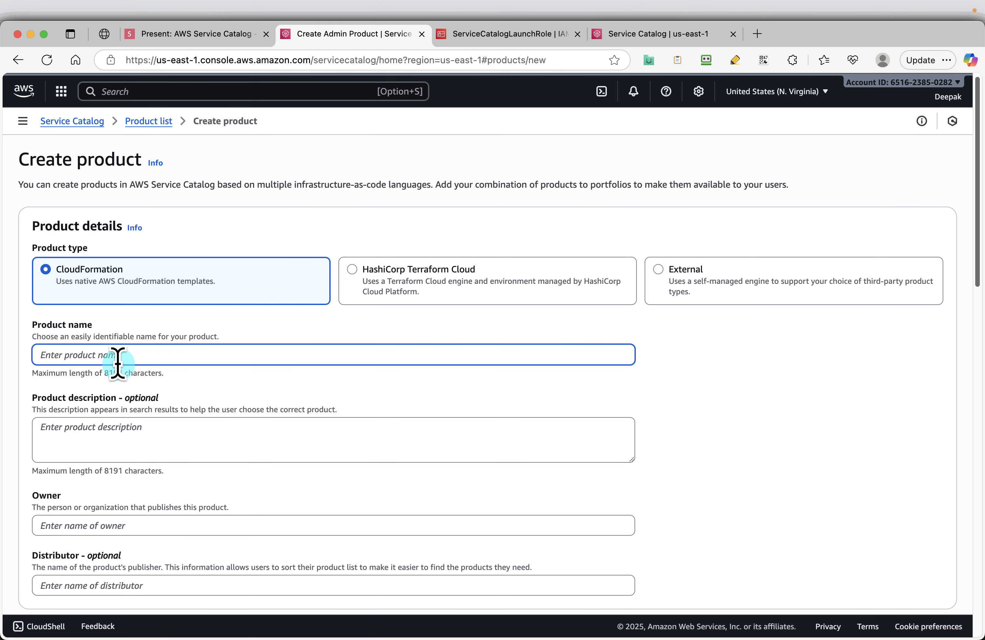
pyautogui.write('Development EC2 Instance')
# Set the product description to "Pre-configured EC2 instance for development purposes with security group and web server", copied from the slide
pyautogui.click(107, 430)
pyautogui.click(174, 42)
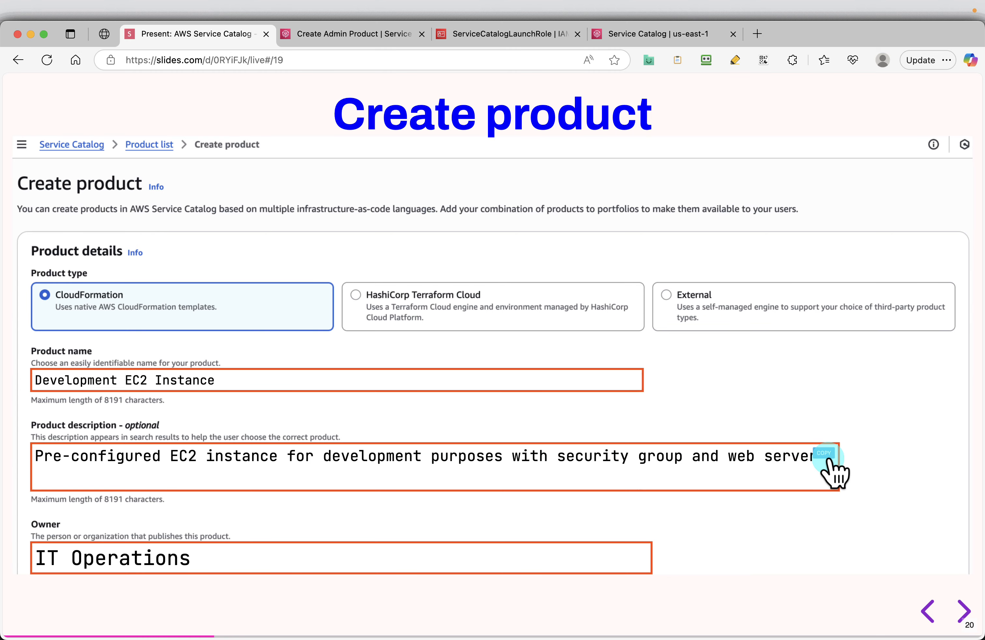
pyautogui.click(353, 34)
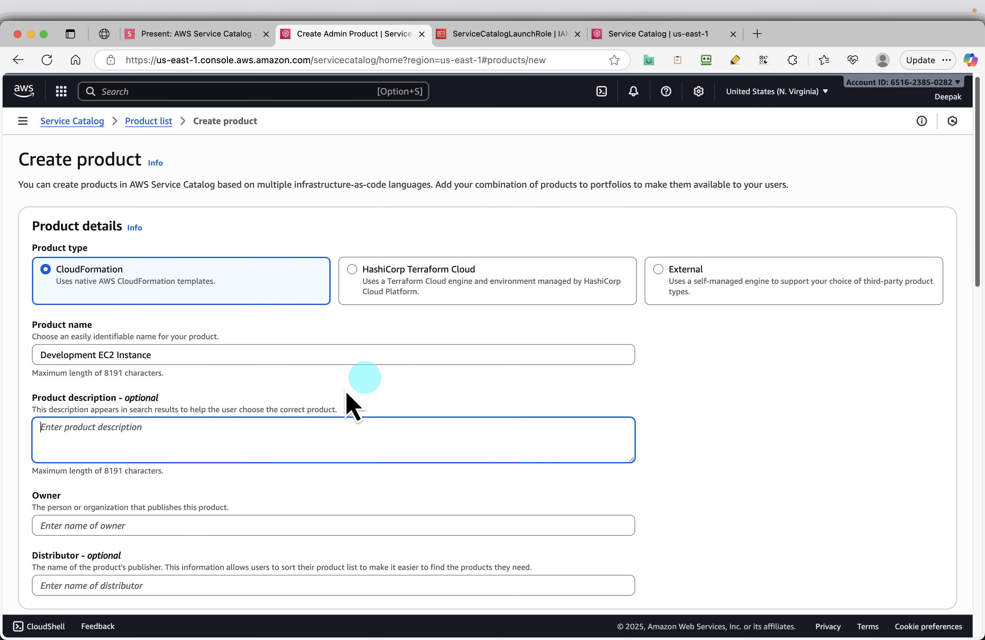
pyautogui.write('Pre-configured EC2 instance for development purposes with security group and web server')
# Copy the owner name from the slide and set the product's owner to "IT Operations"
pyautogui.click(220, 34)
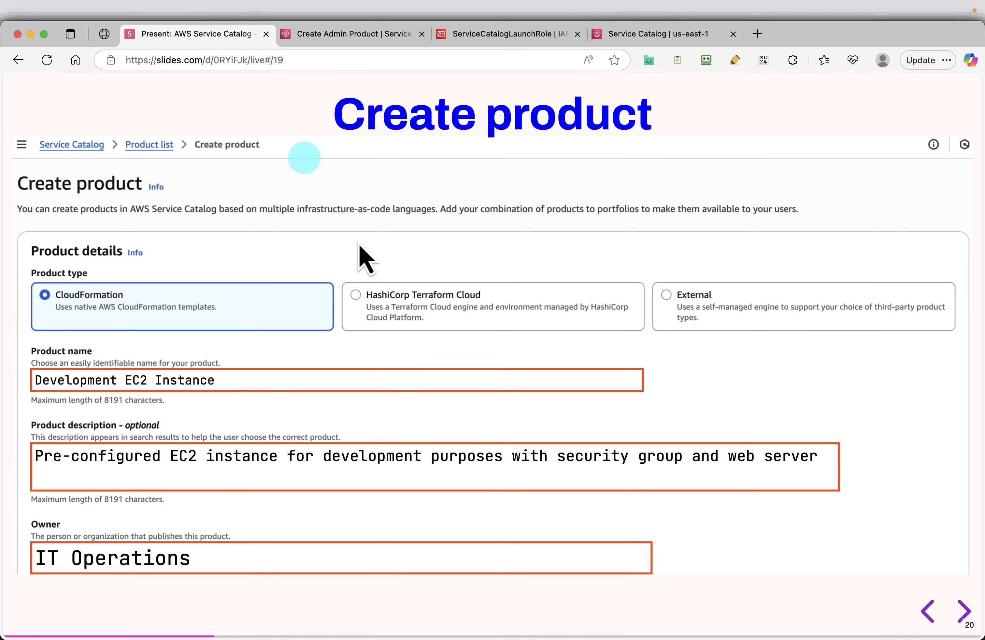
pyautogui.moveTo(621, 567)
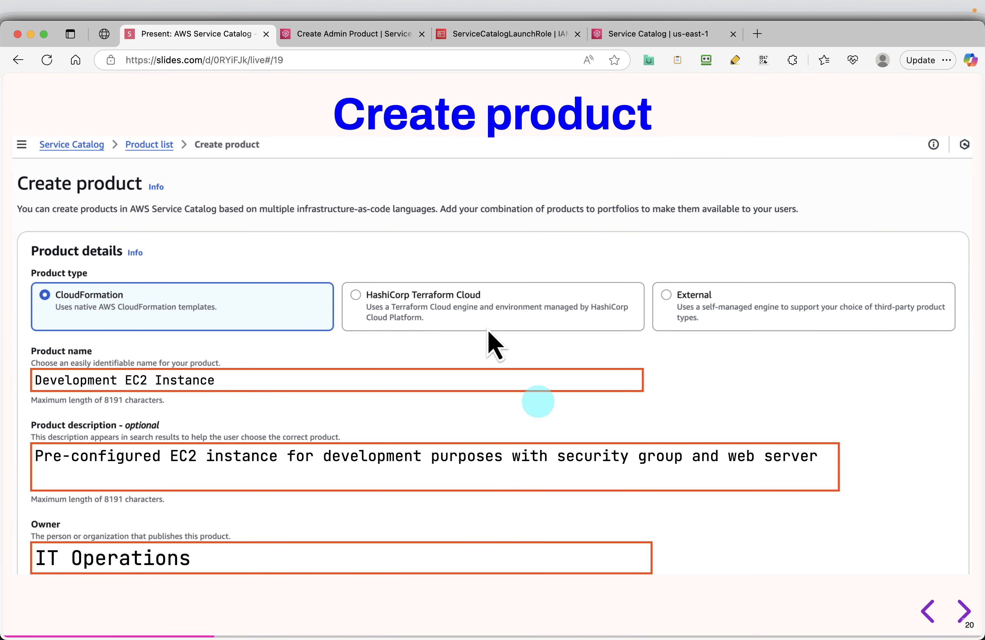
pyautogui.click(340, 34)
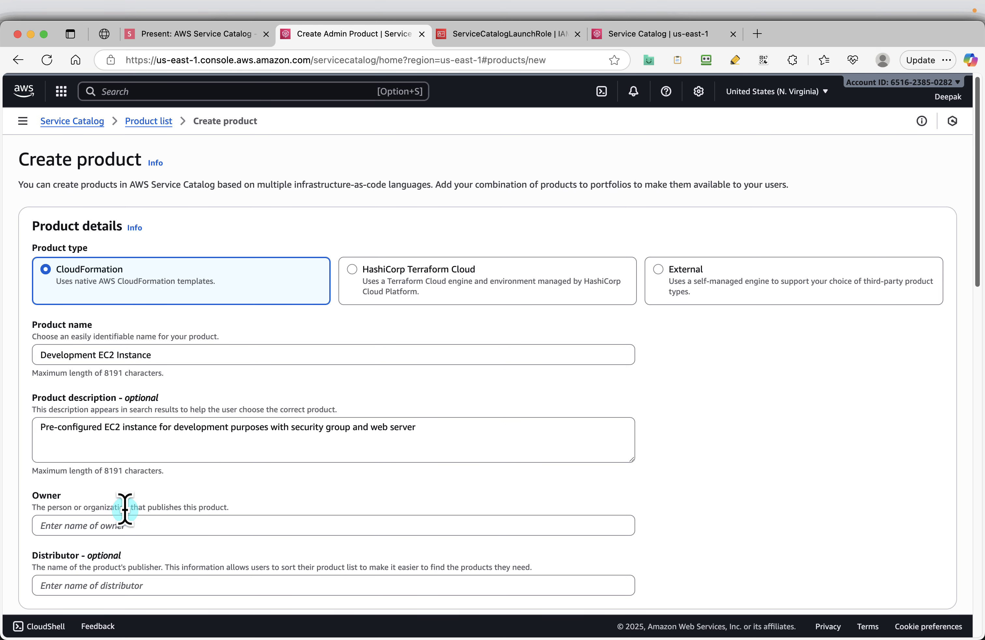
pyautogui.click(131, 525)
pyautogui.press('super+v')
# Upload development-ec2-template.yaml from the service-catalog-demo folder as the product version's CloudFormation template file
pyautogui.scroll(-3, 496, 508)
pyautogui.scroll(-3, 496, 509)
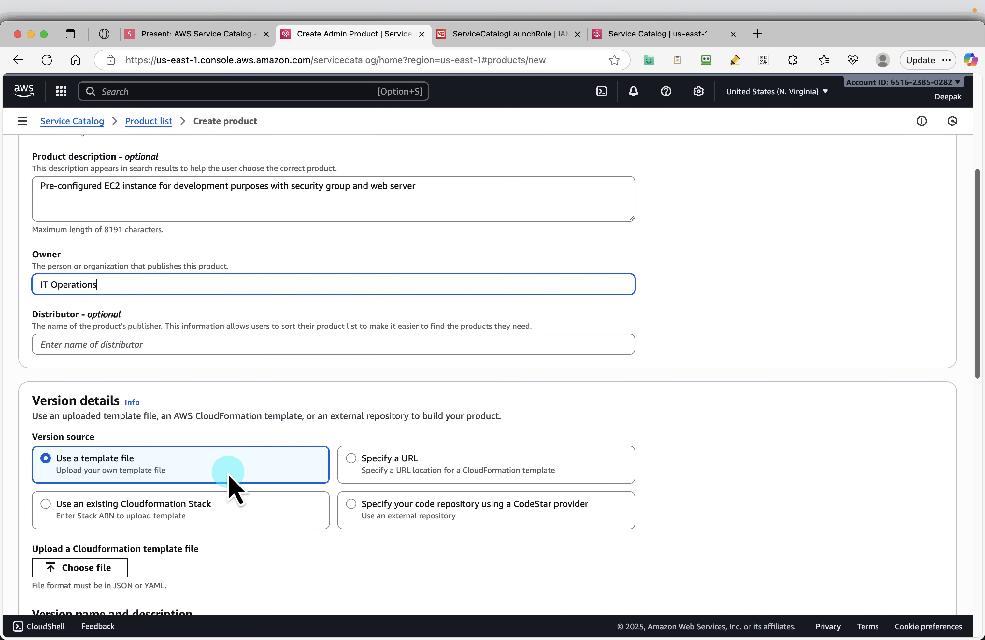
pyautogui.scroll(-1, 249, 494)
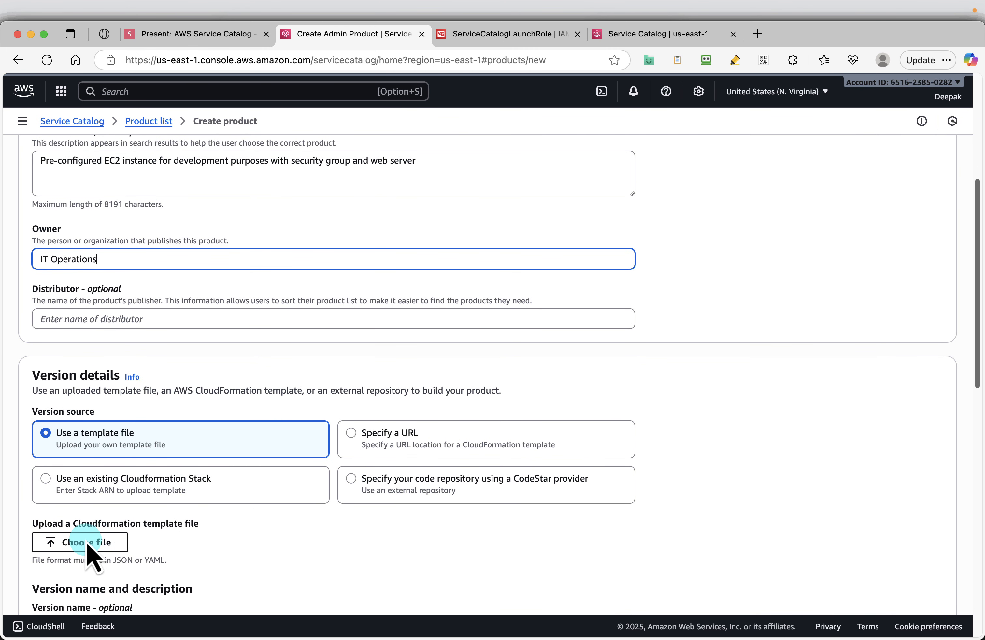
pyautogui.click(88, 543)
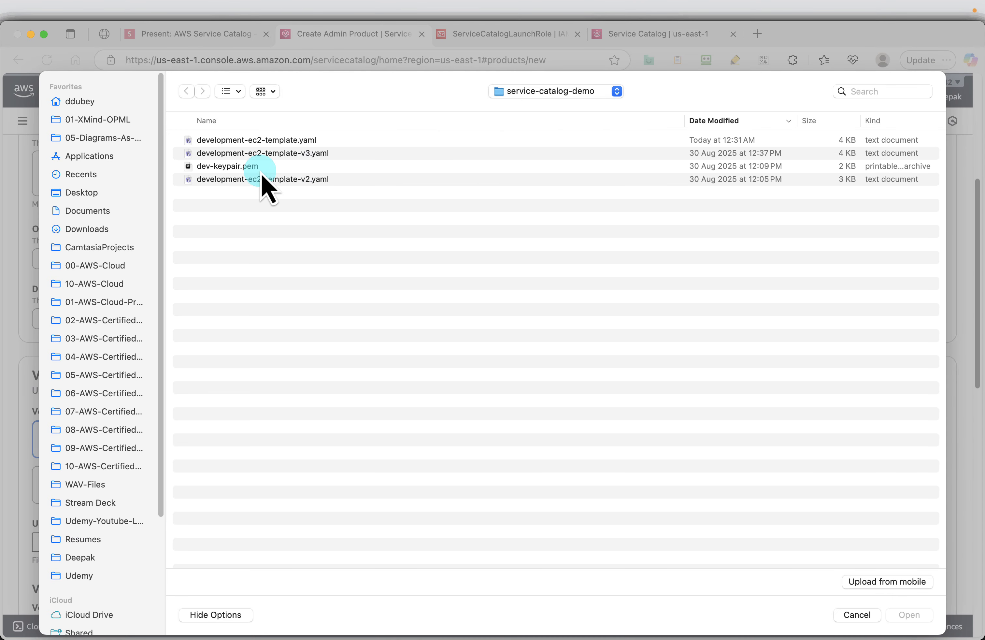
pyautogui.click(261, 141)
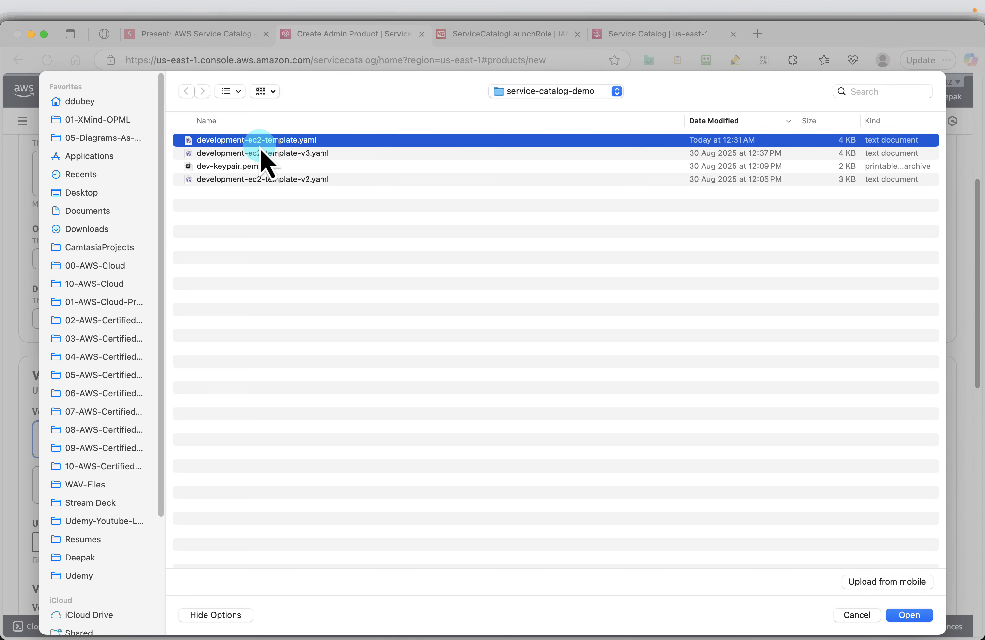
pyautogui.click(909, 615)
pyautogui.scroll(-3, 725, 474)
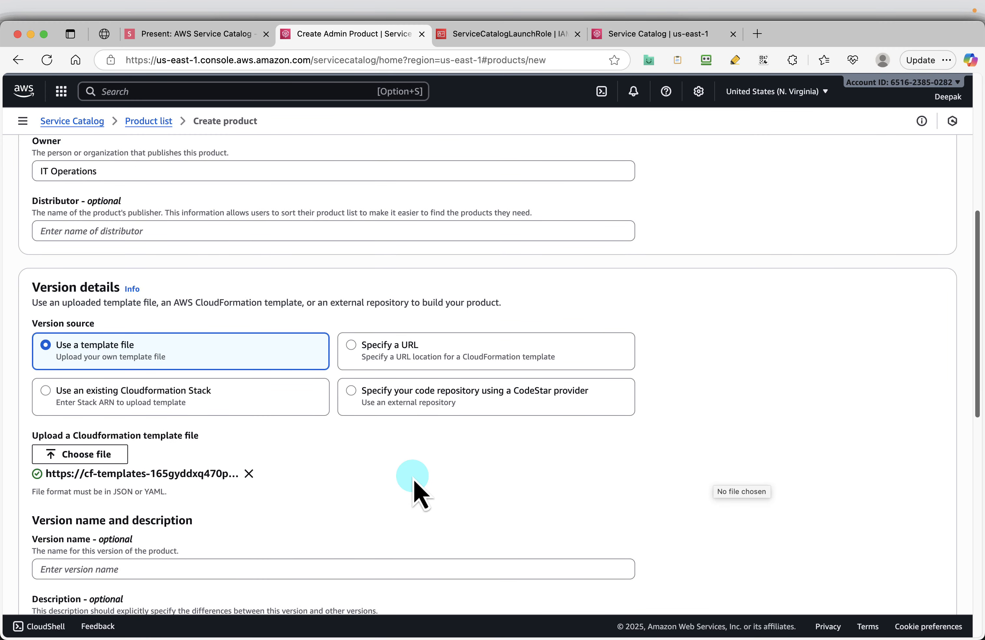
# Set the product's version name to "v1.0", following the Version details slide
pyautogui.scroll(-3, 435, 480)
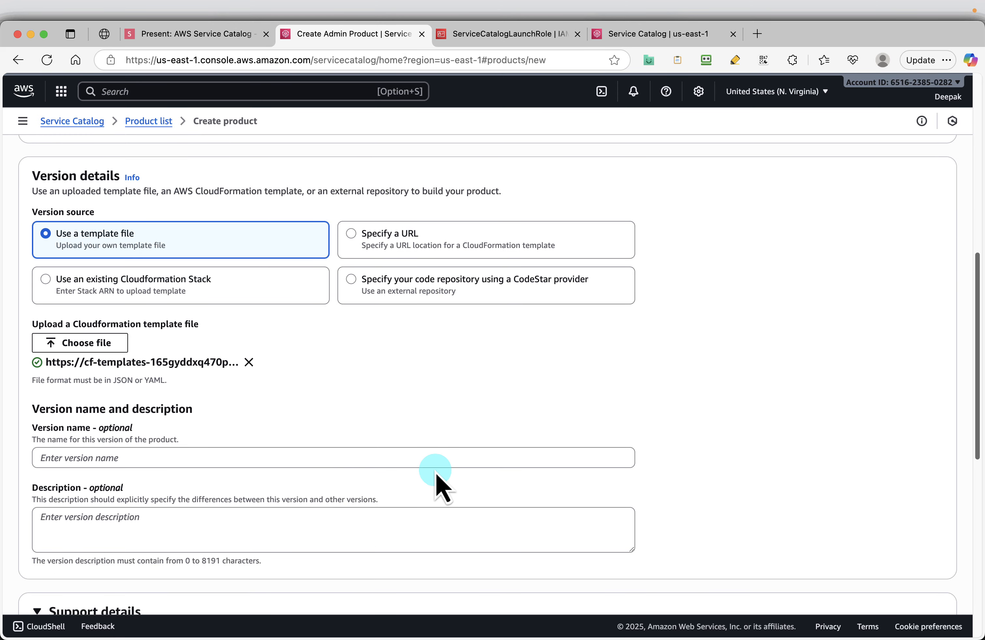
pyautogui.click(159, 460)
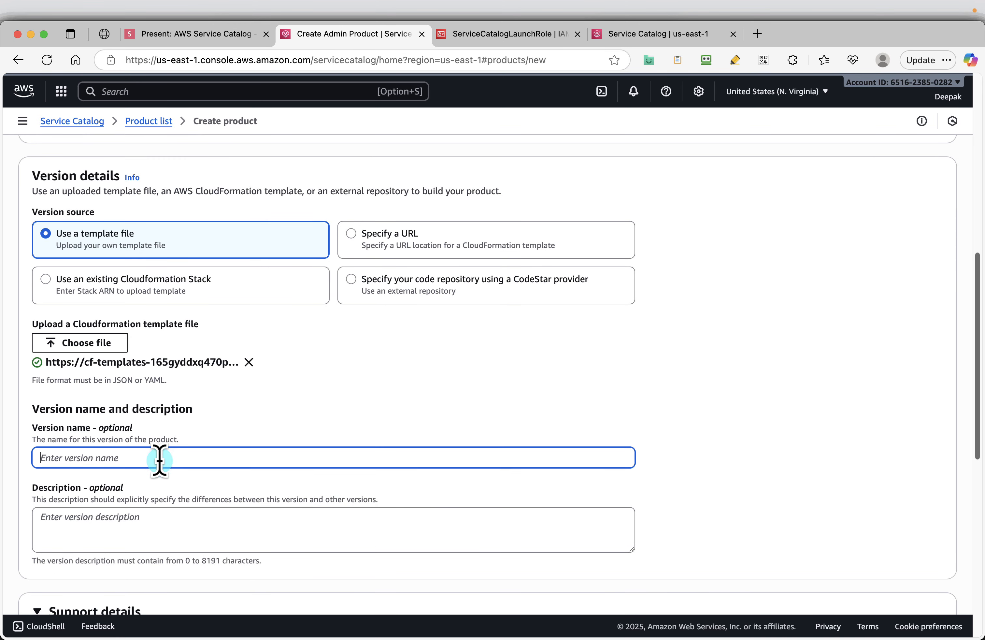
pyautogui.click(169, 34)
pyautogui.press('Right')
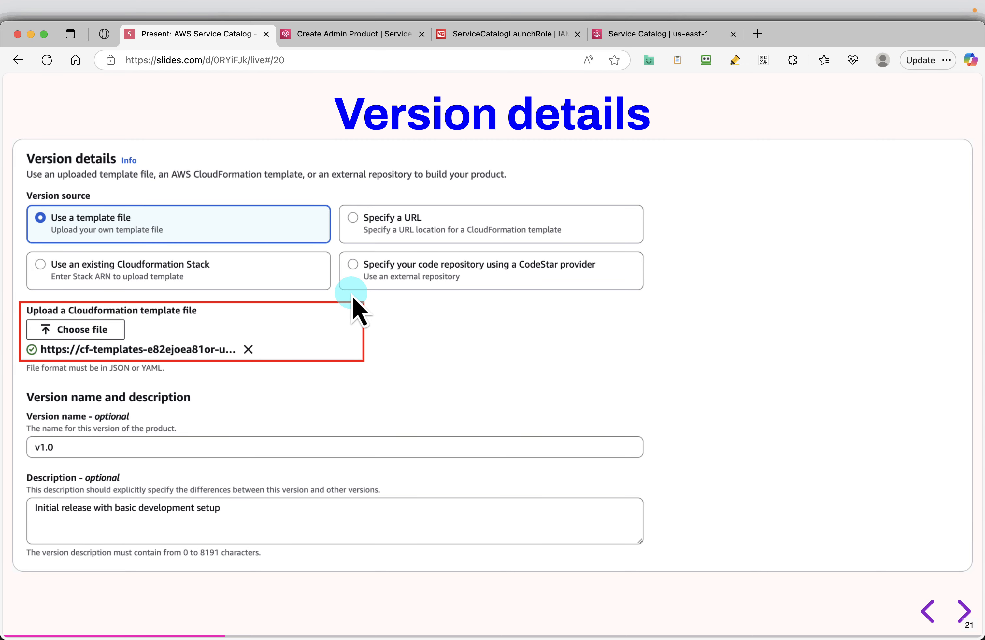
pyautogui.click(332, 41)
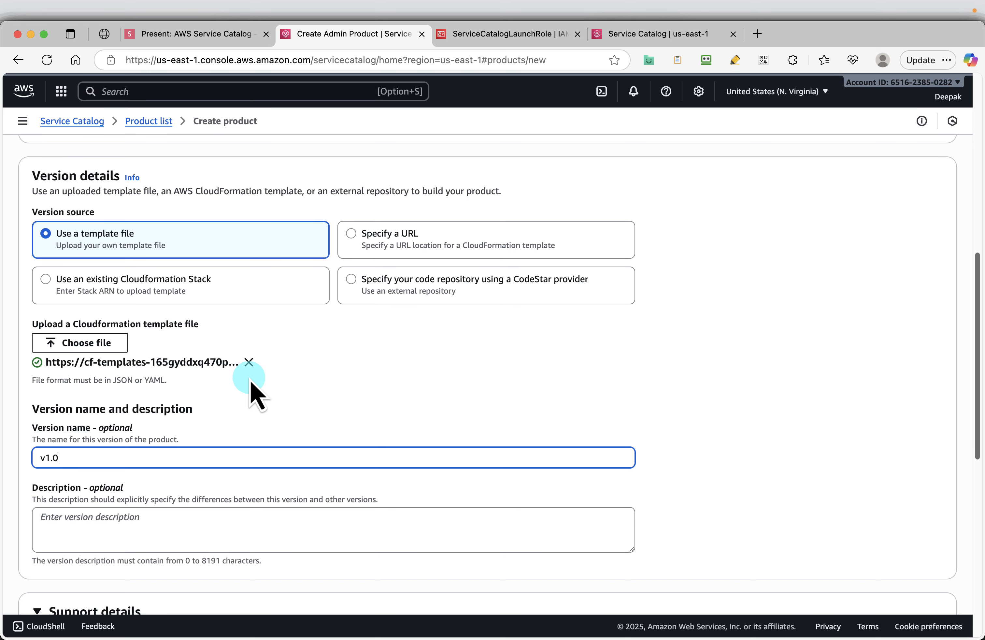
# Copy the support e-mail from the Support details slide and enter it as the product's email contact
pyautogui.click(166, 35)
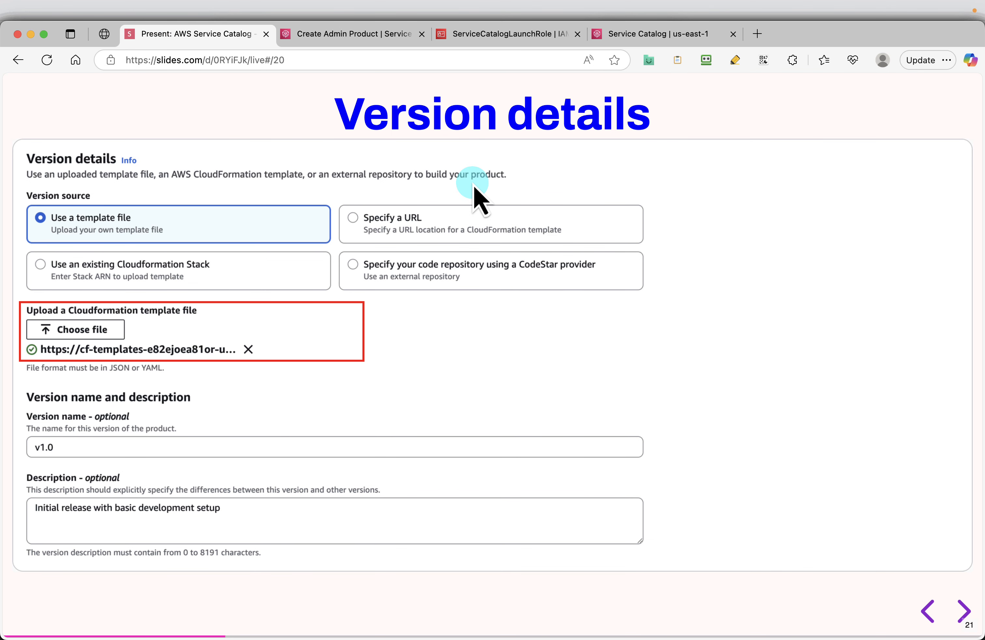
pyautogui.press('Right')
pyautogui.moveTo(551, 303)
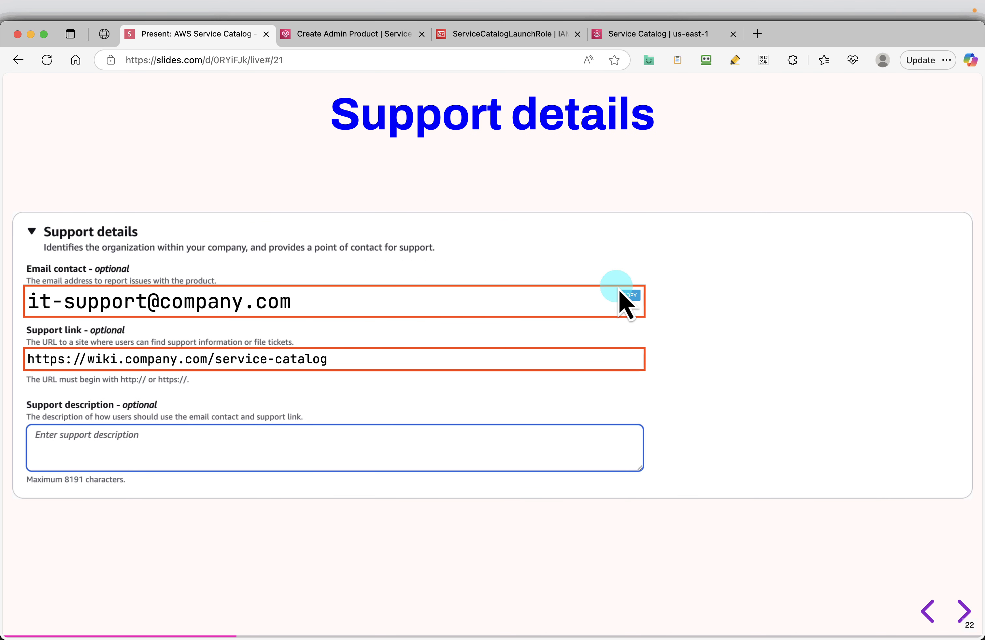
pyautogui.click(630, 295)
pyautogui.click(357, 35)
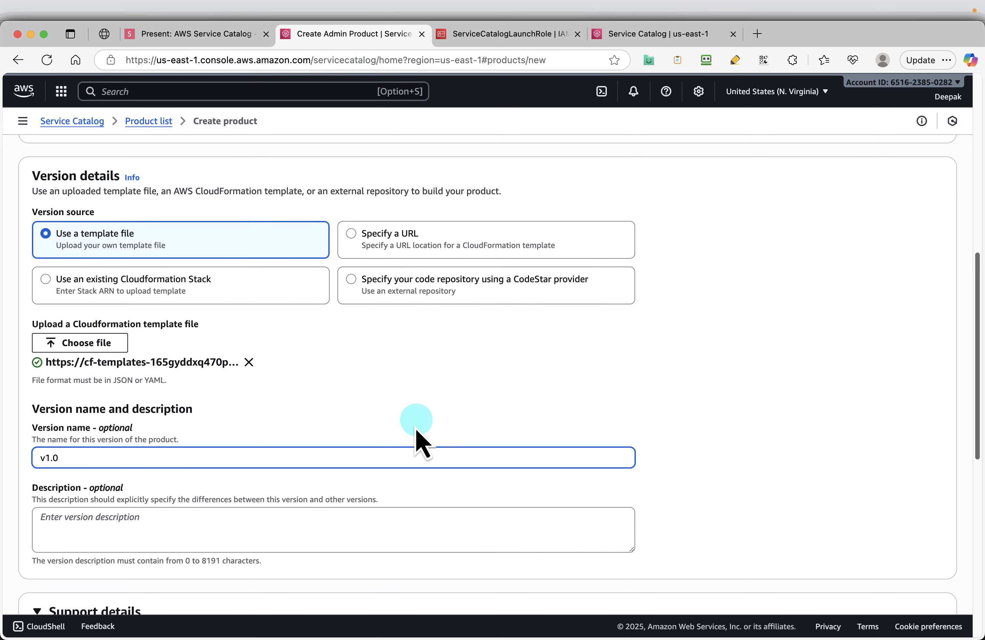
pyautogui.scroll(-3, 418, 438)
pyautogui.scroll(-1, 409, 438)
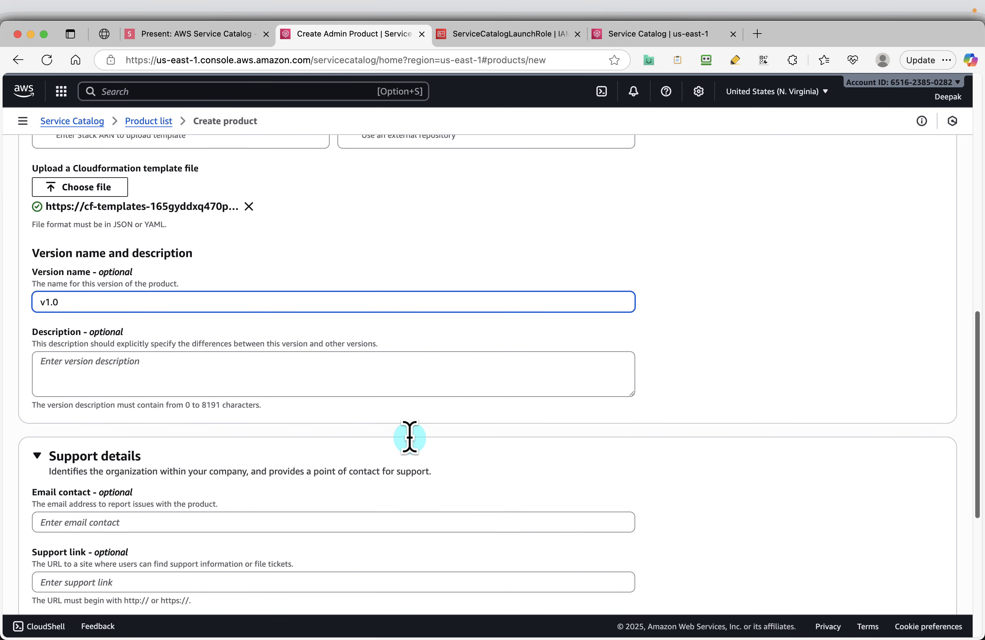
pyautogui.click(130, 528)
pyautogui.scroll(-5, 254, 519)
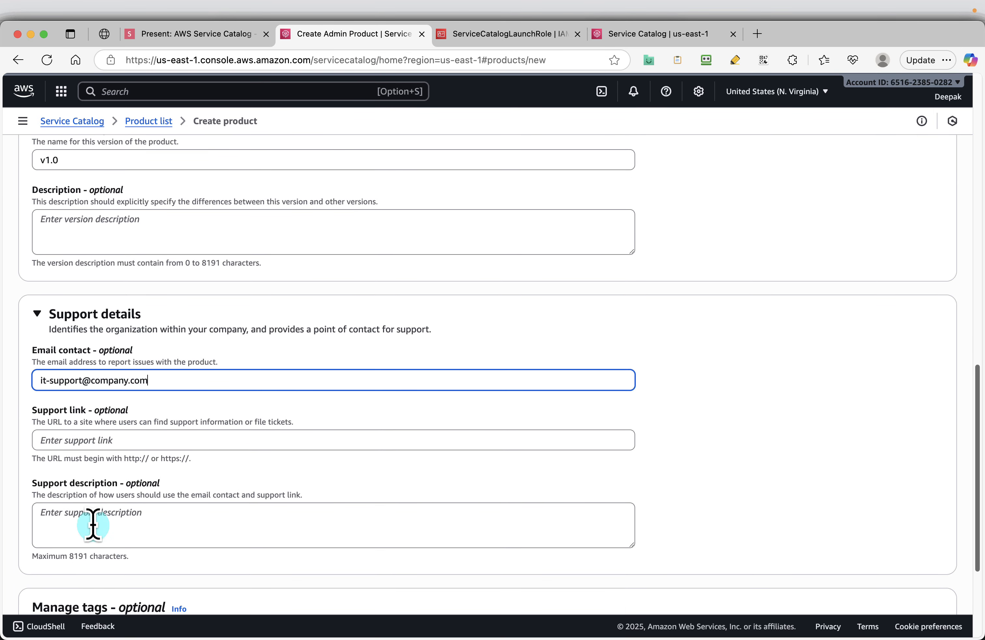
pyautogui.click(178, 36)
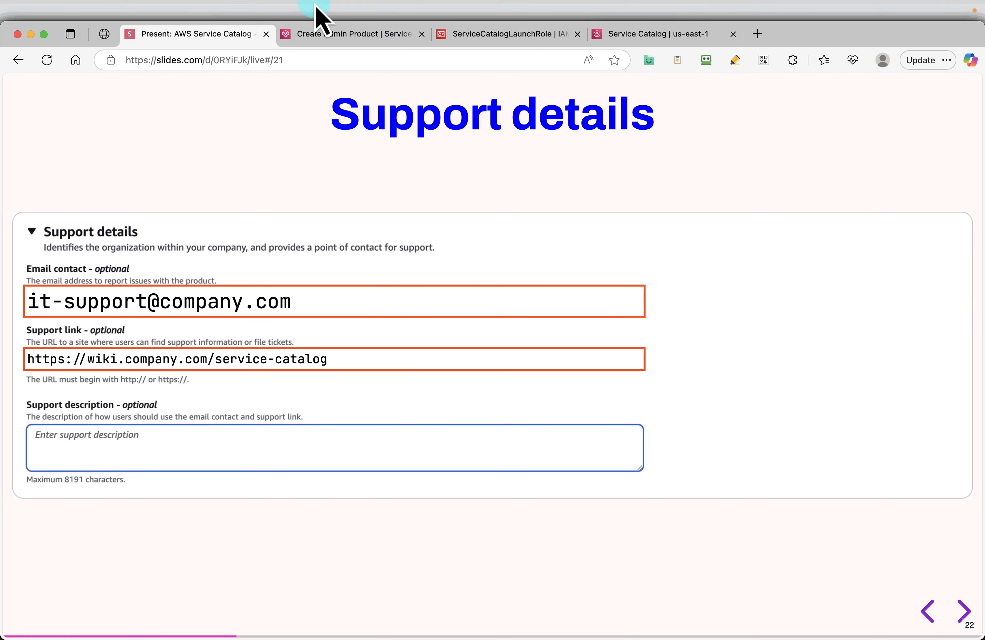
pyautogui.click(324, 34)
pyautogui.click(124, 441)
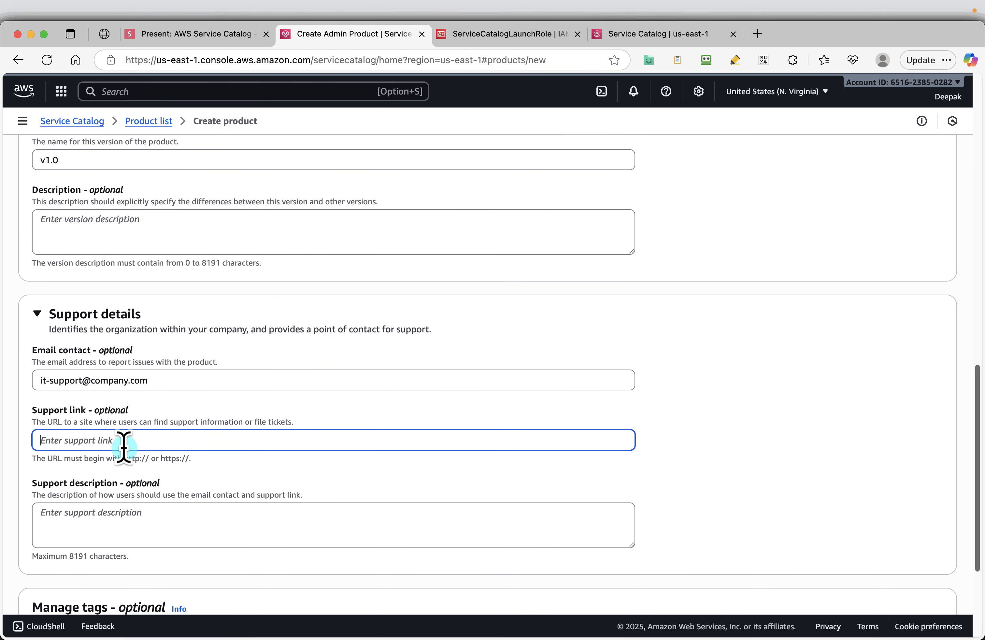
pyautogui.press('super+v')
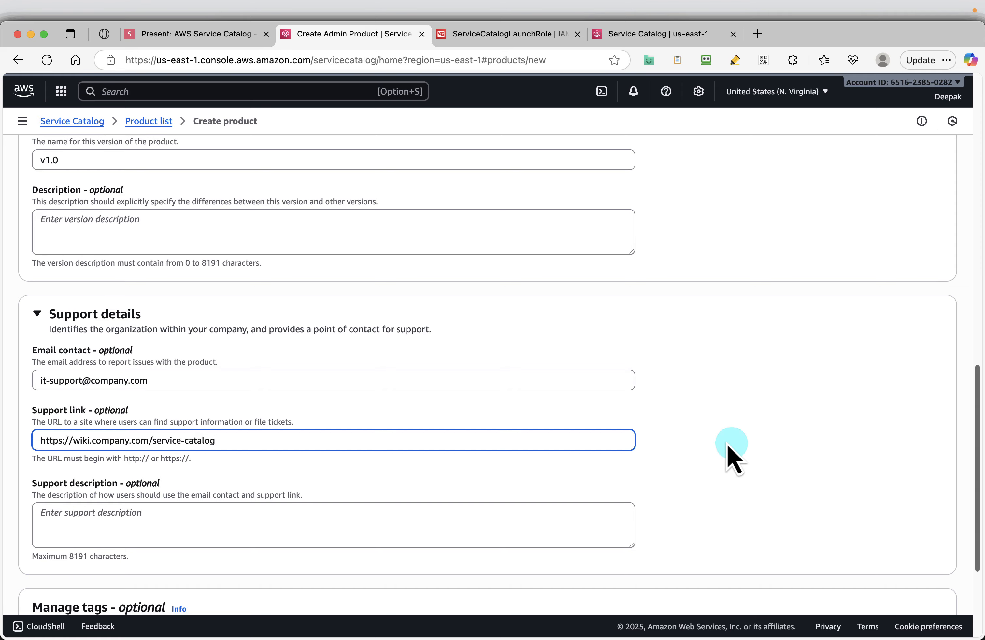
pyautogui.scroll(-5, 800, 422)
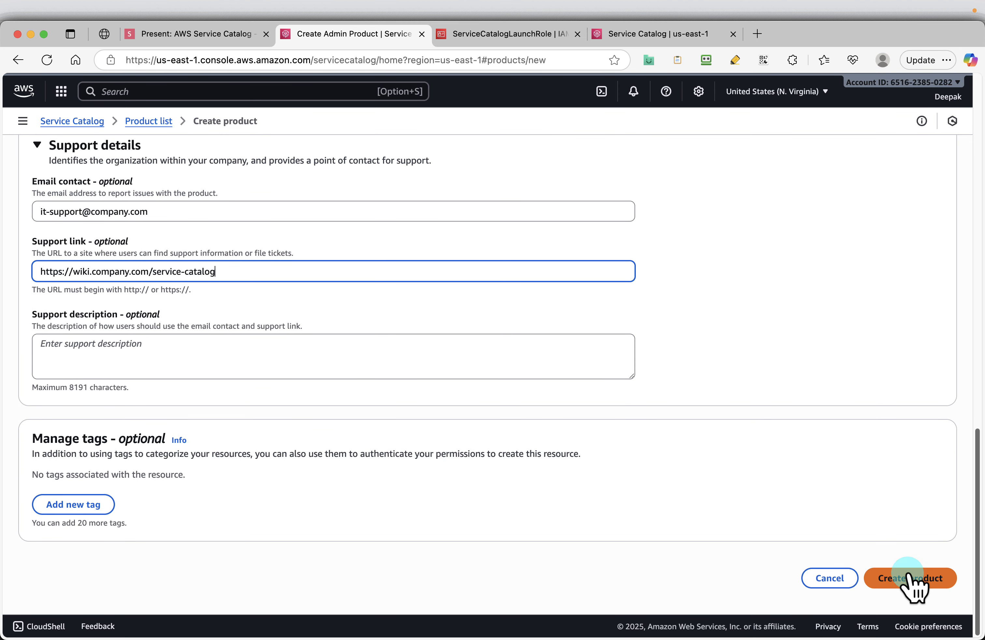
pyautogui.click(909, 578)
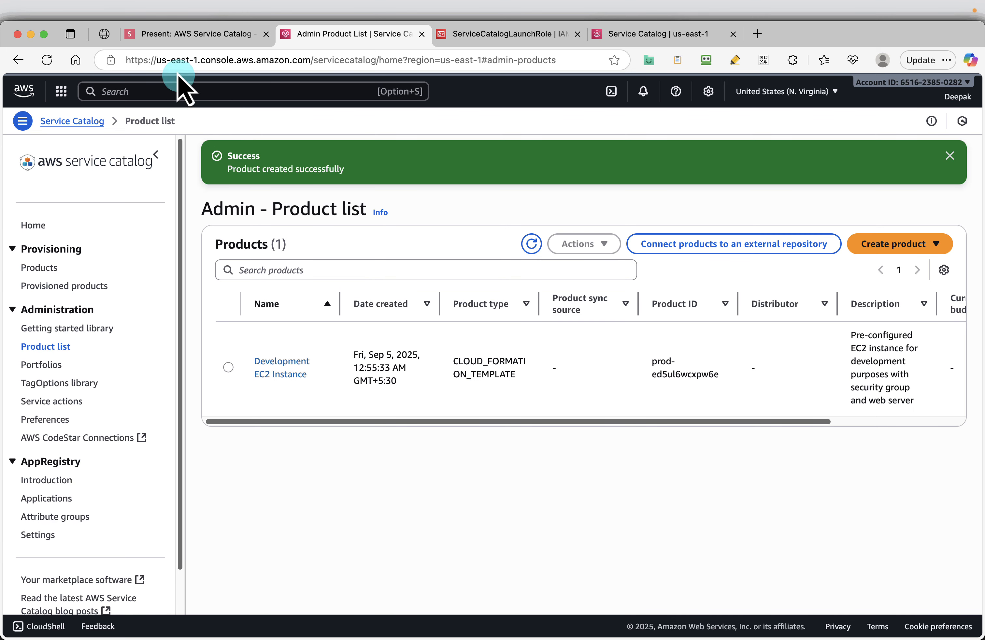
# Advance the slides to "Associate Product with Portfolio", and open the Development Environment Portfolio in Service Catalog
pyautogui.click(165, 38)
pyautogui.press('Right')
pyautogui.press('Right')
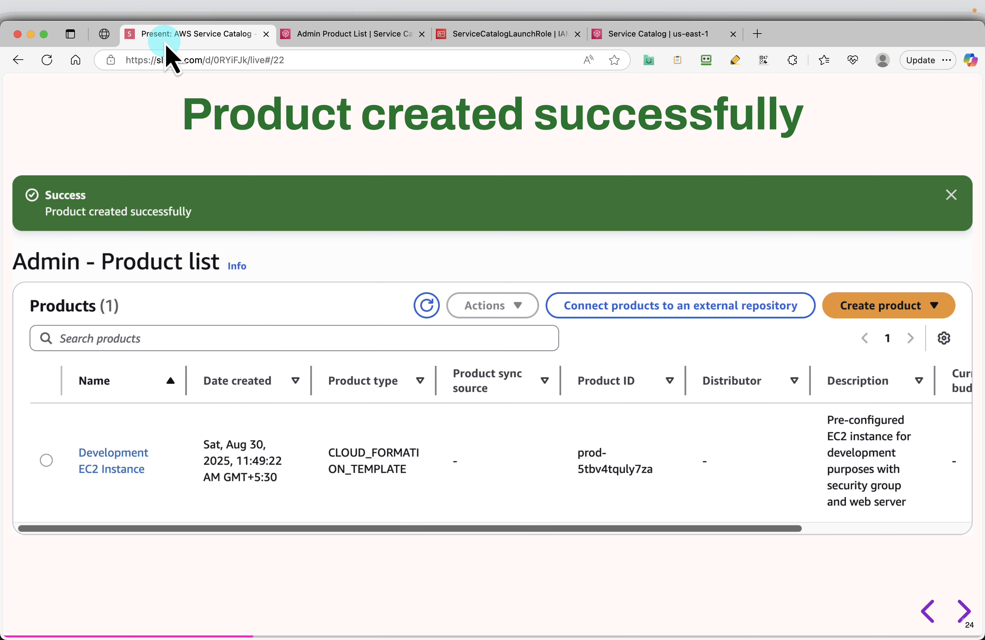
pyautogui.press('Right')
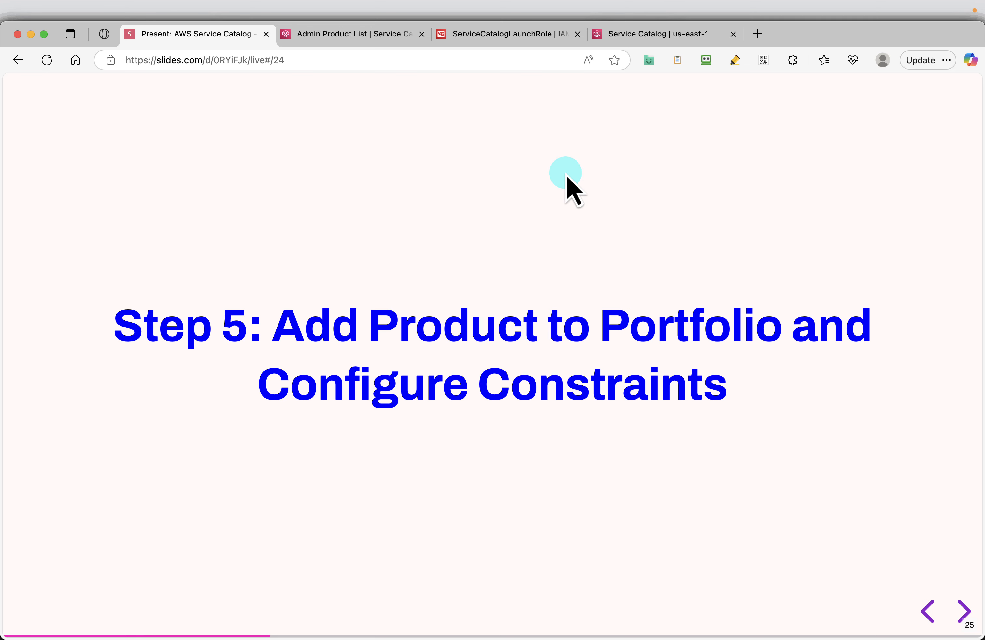
pyautogui.press('Right')
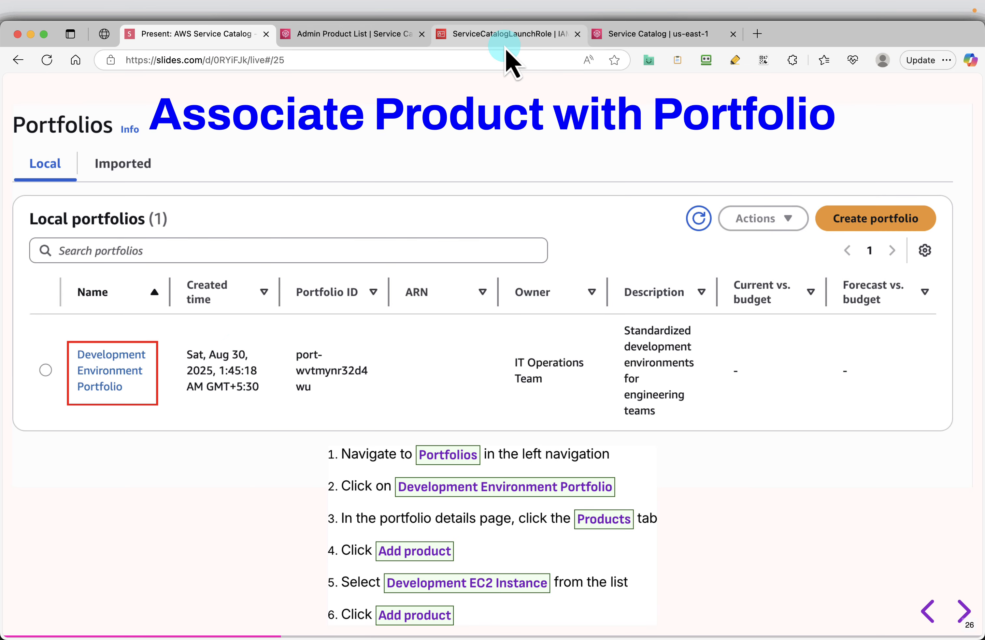
pyautogui.click(667, 46)
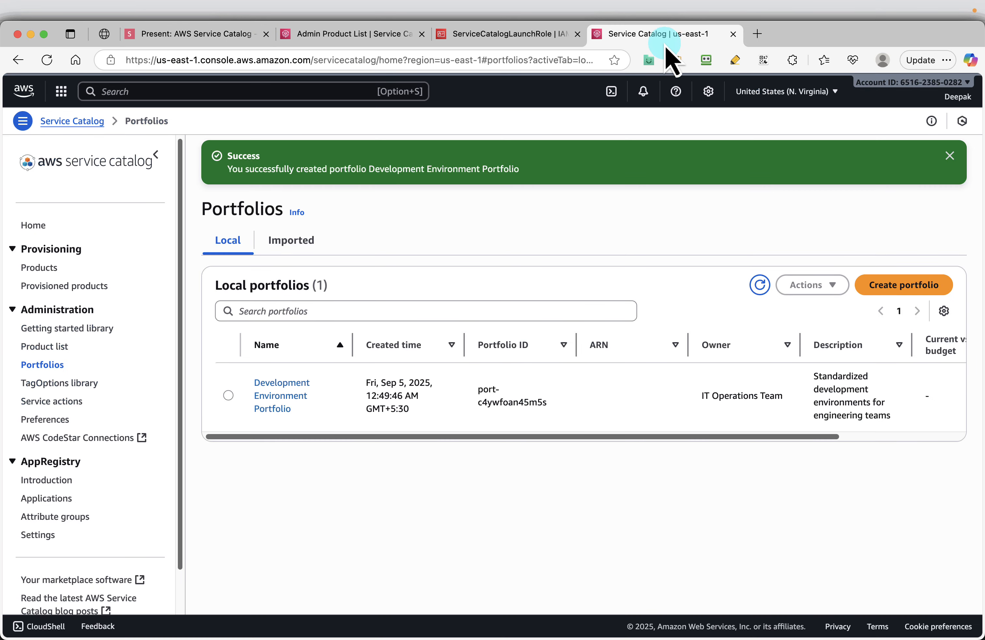
pyautogui.moveTo(666, 46); pyautogui.dragTo(524, 49)
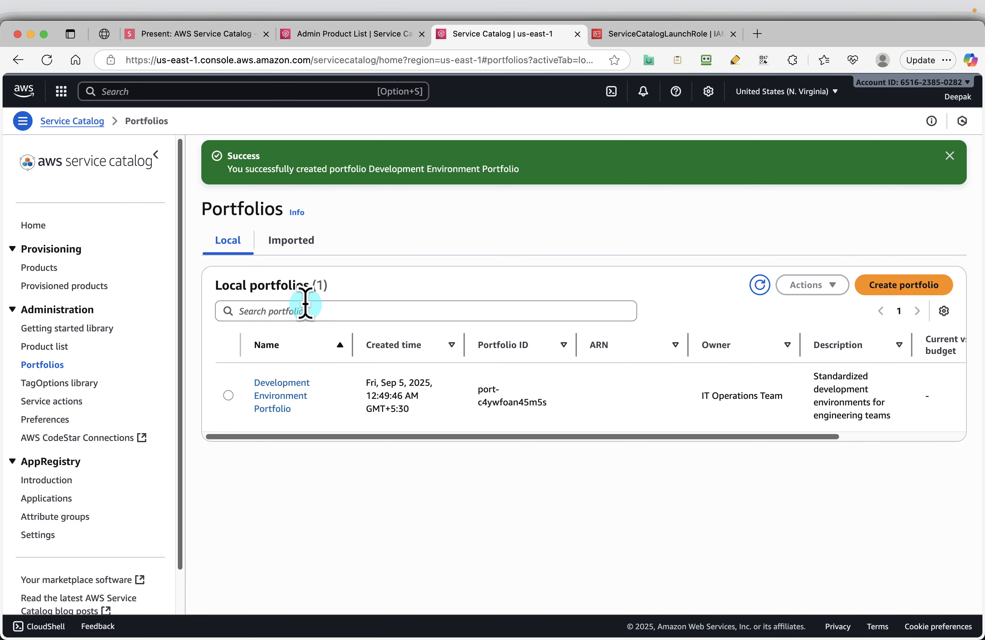
pyautogui.click(274, 400)
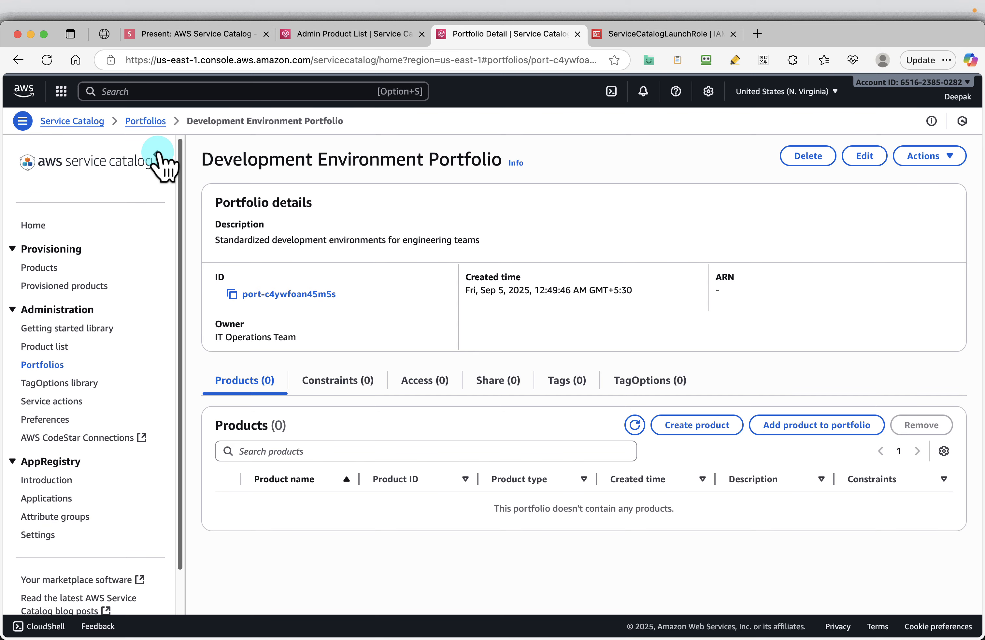
# Add the Development EC2 Instance product to the Development Environment Portfolio and dismiss the notification
pyautogui.click(158, 154)
pyautogui.click(830, 425)
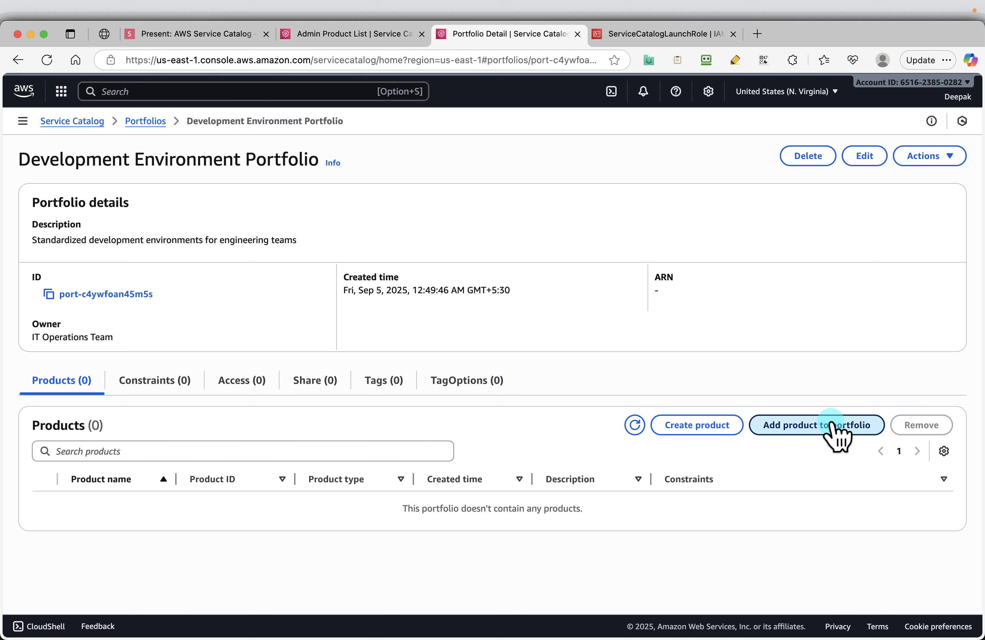
pyautogui.click(228, 315)
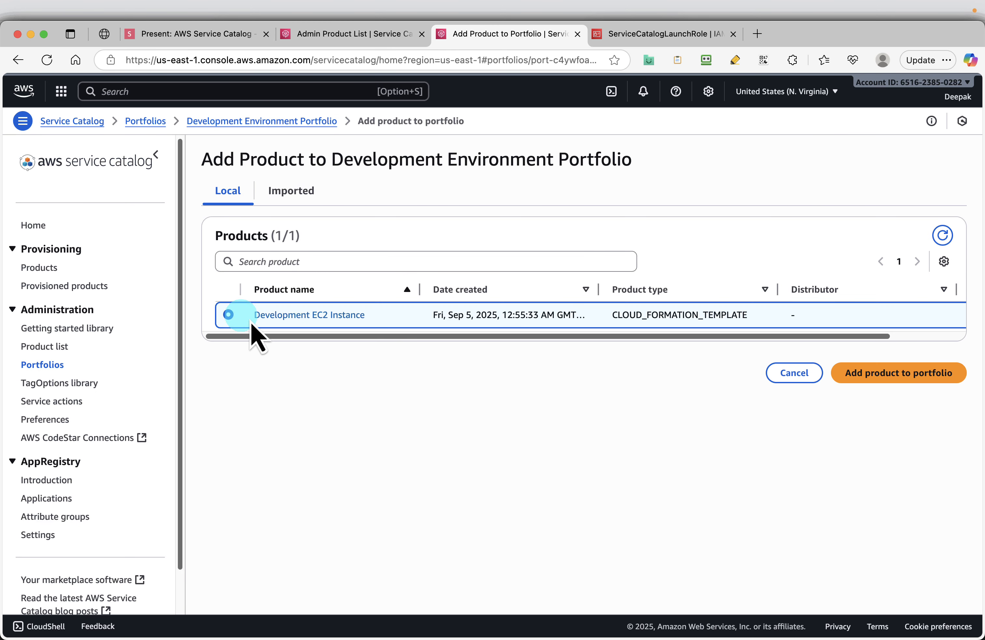
pyautogui.click(917, 373)
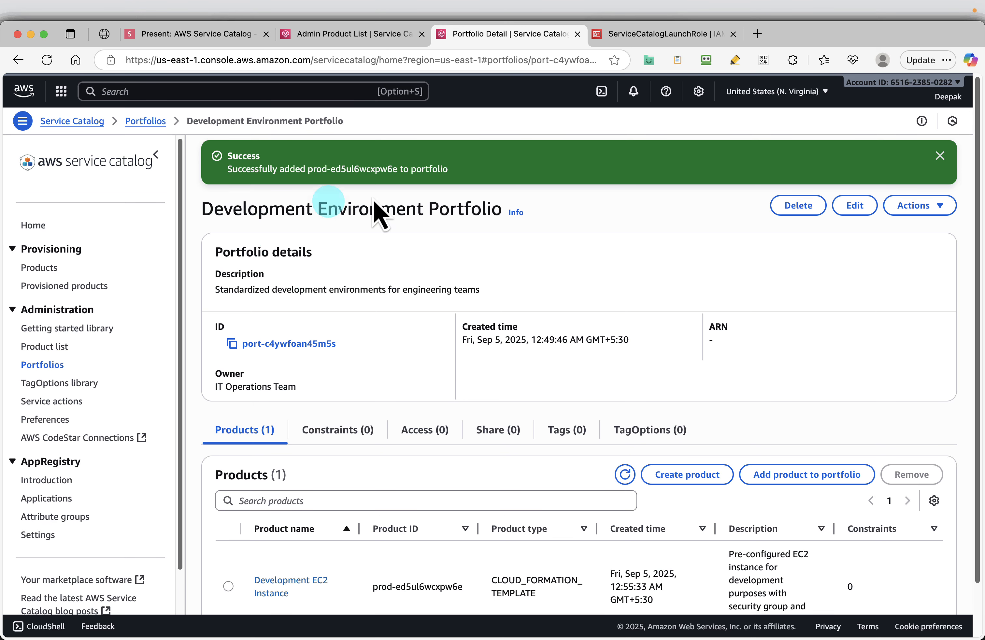
pyautogui.click(940, 155)
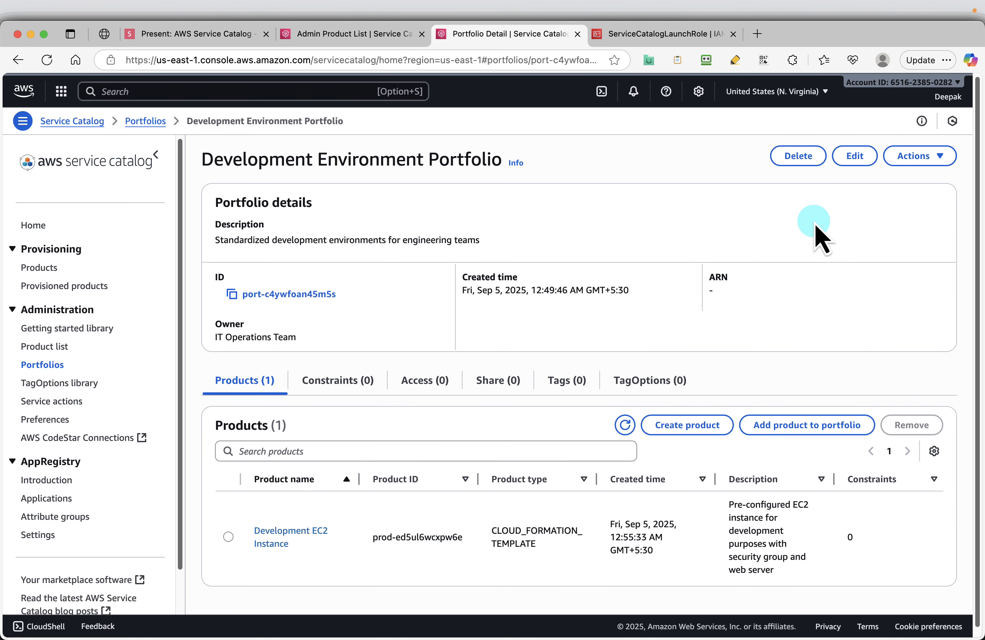
# Advance the slides to the launch constraint instructions, and return to the portfolio details page, placing its tab beside the slides
pyautogui.click(210, 35)
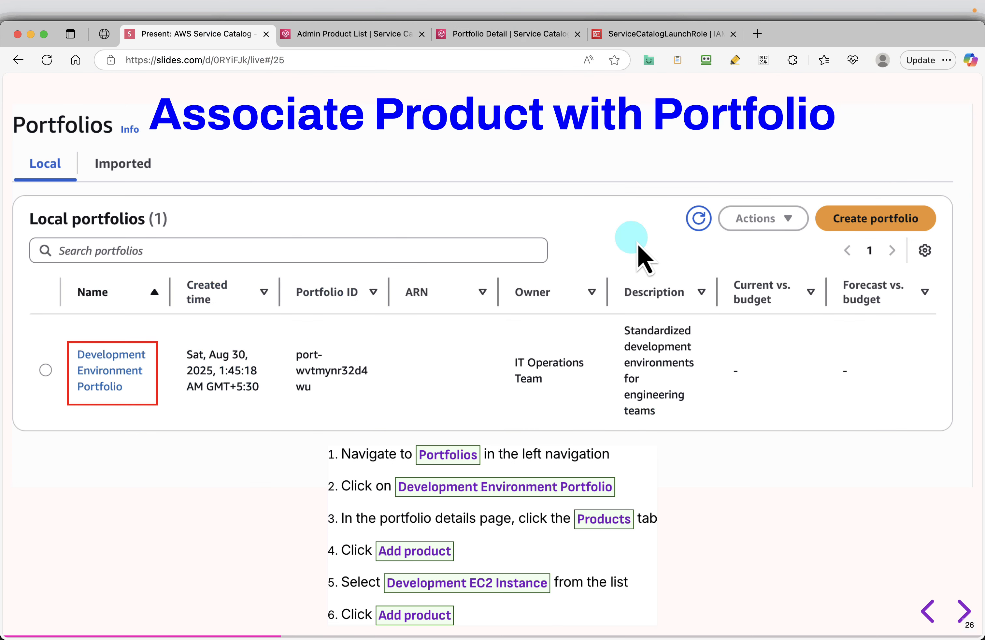
pyautogui.press('Right')
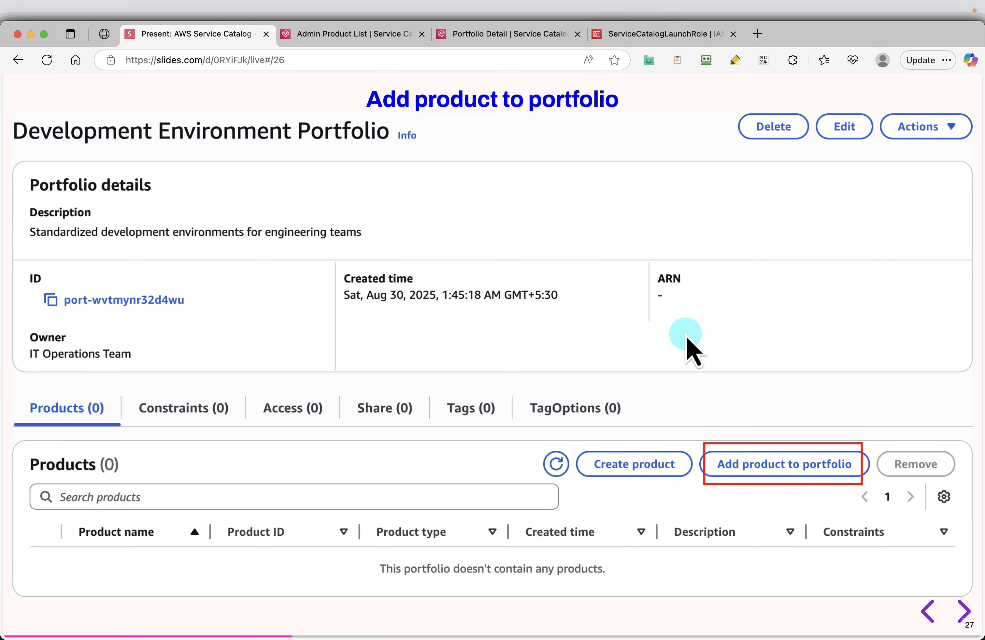
pyautogui.press('Right')
pyautogui.press('Right')
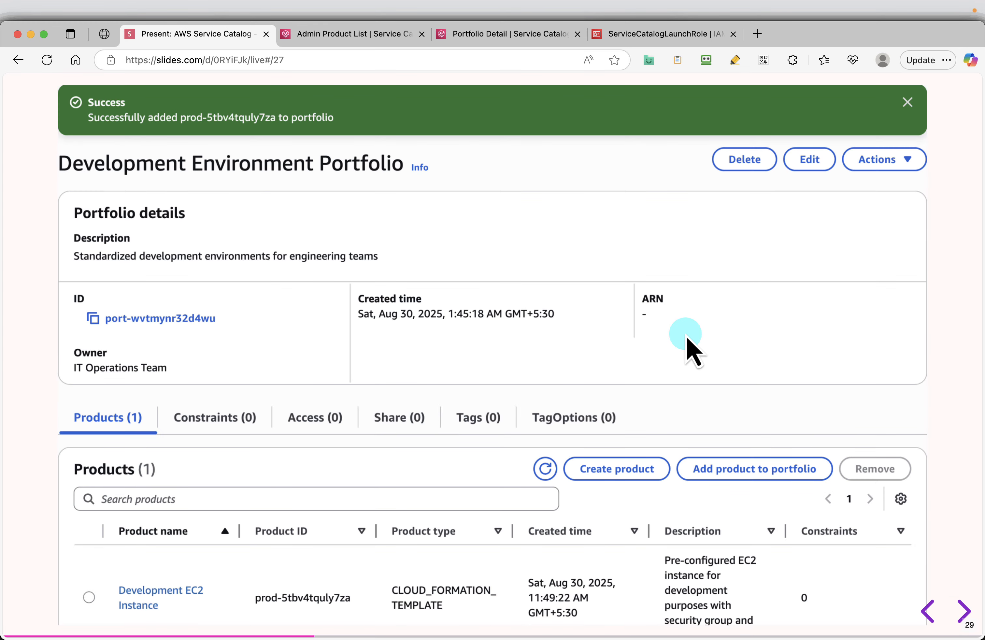
pyautogui.press('Right')
pyautogui.press('Right')
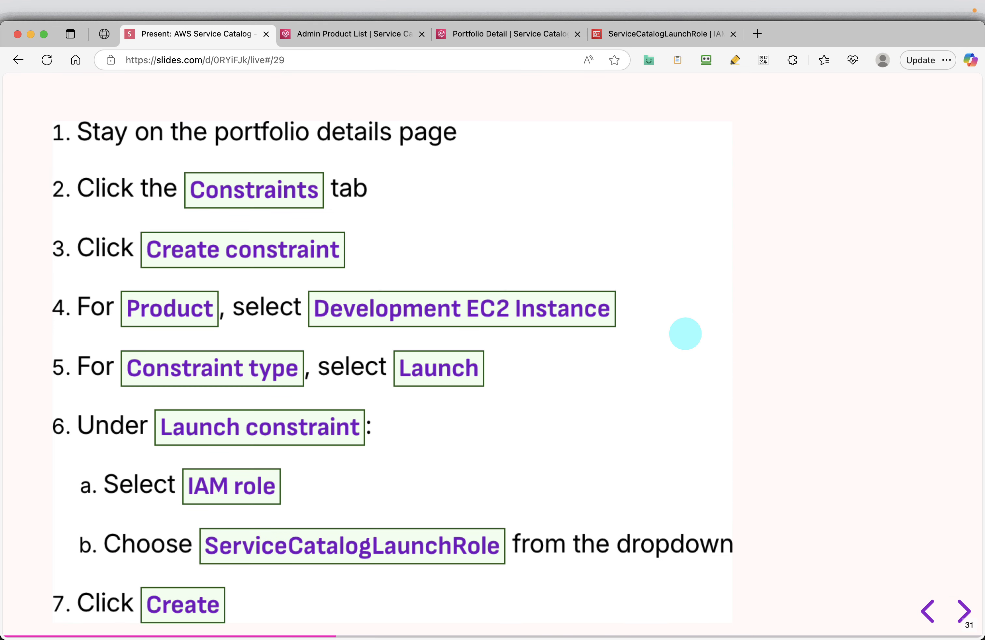
pyautogui.click(361, 36)
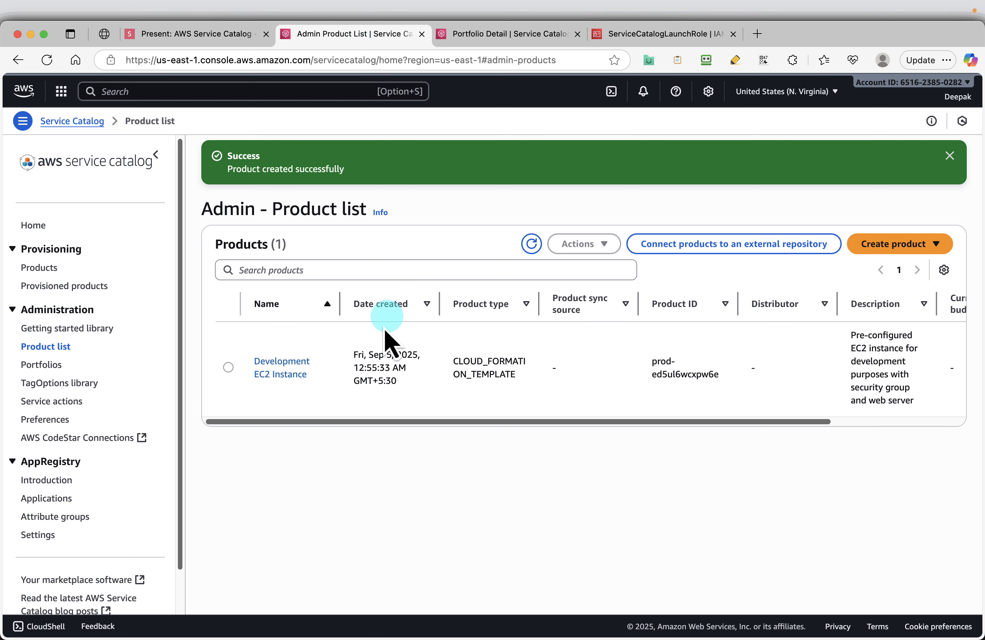
pyautogui.click(482, 35)
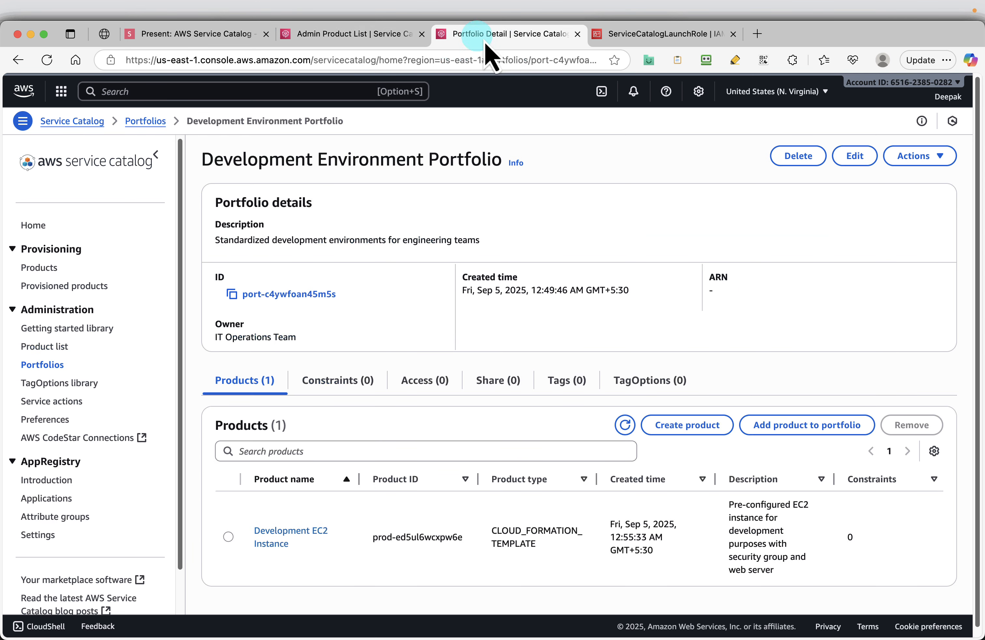
pyautogui.moveTo(497, 44); pyautogui.dragTo(359, 44)
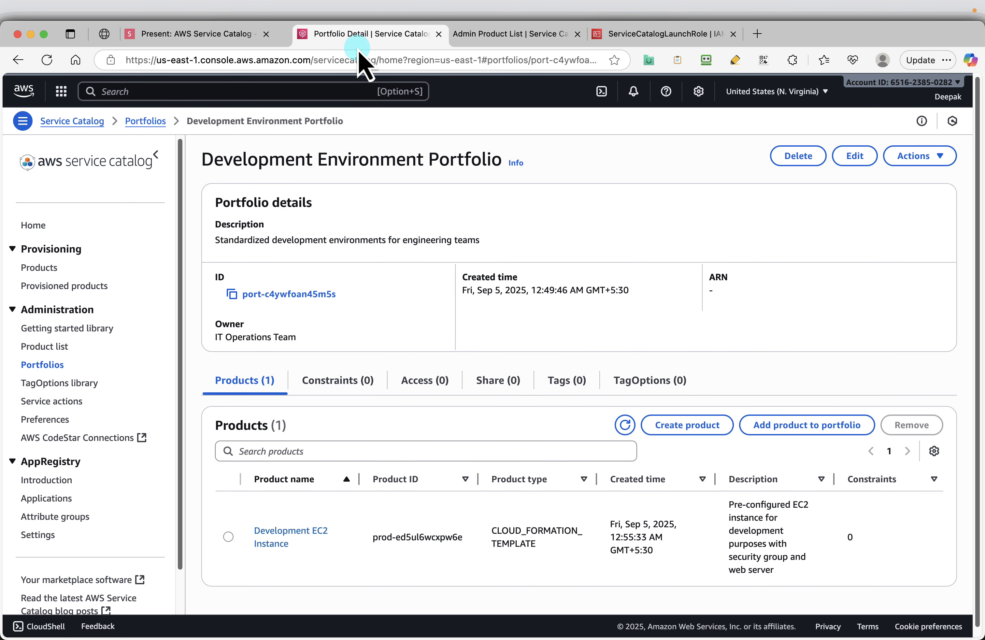
# Start a new portfolio constraint for the Development EC2 Instance product with Launch as the constraint type
pyautogui.click(326, 383)
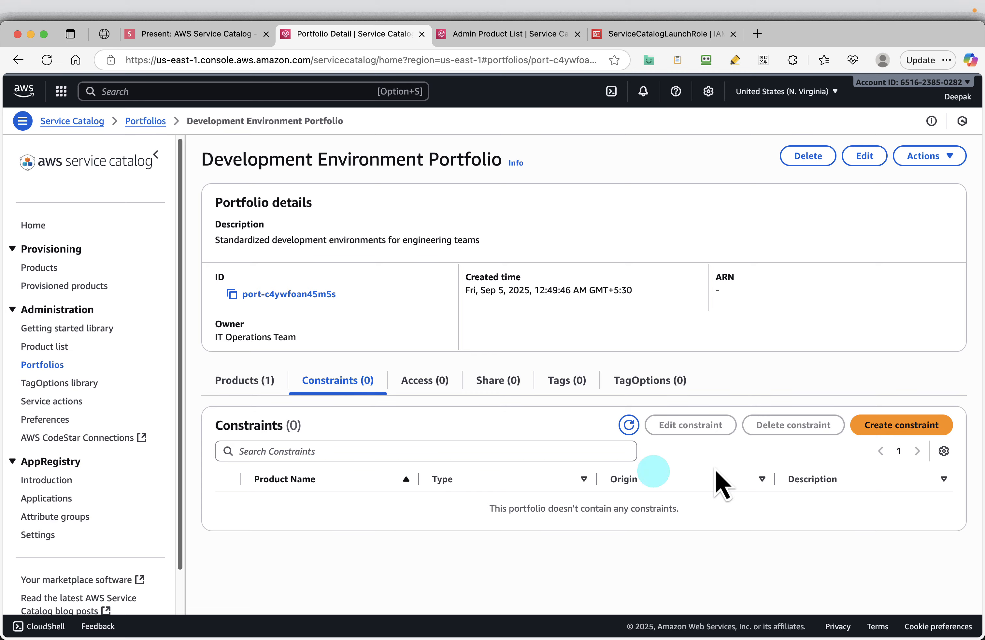
pyautogui.click(882, 425)
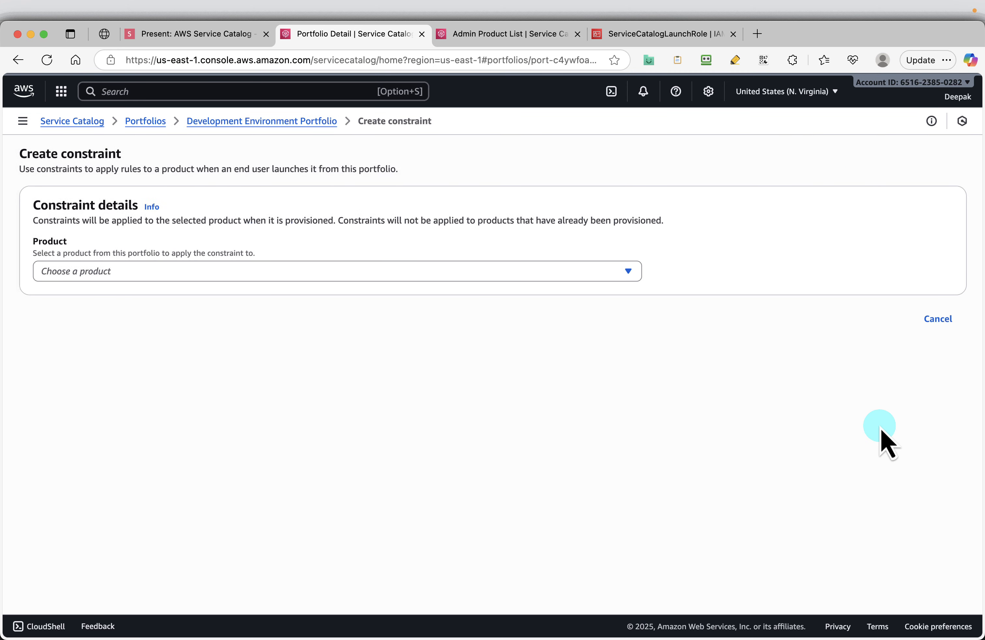
pyautogui.click(190, 272)
pyautogui.click(183, 335)
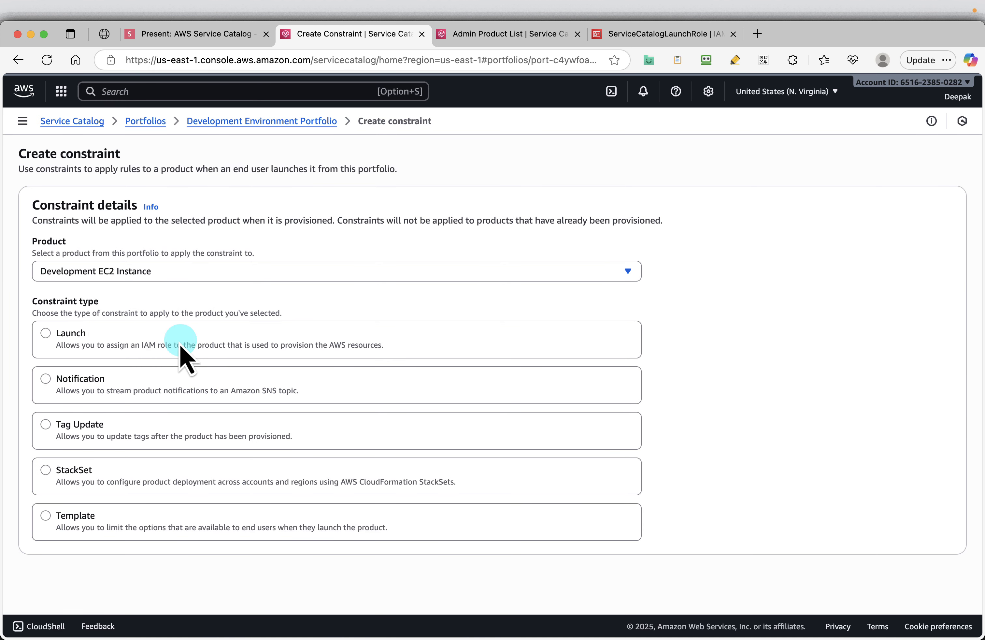
pyautogui.click(45, 337)
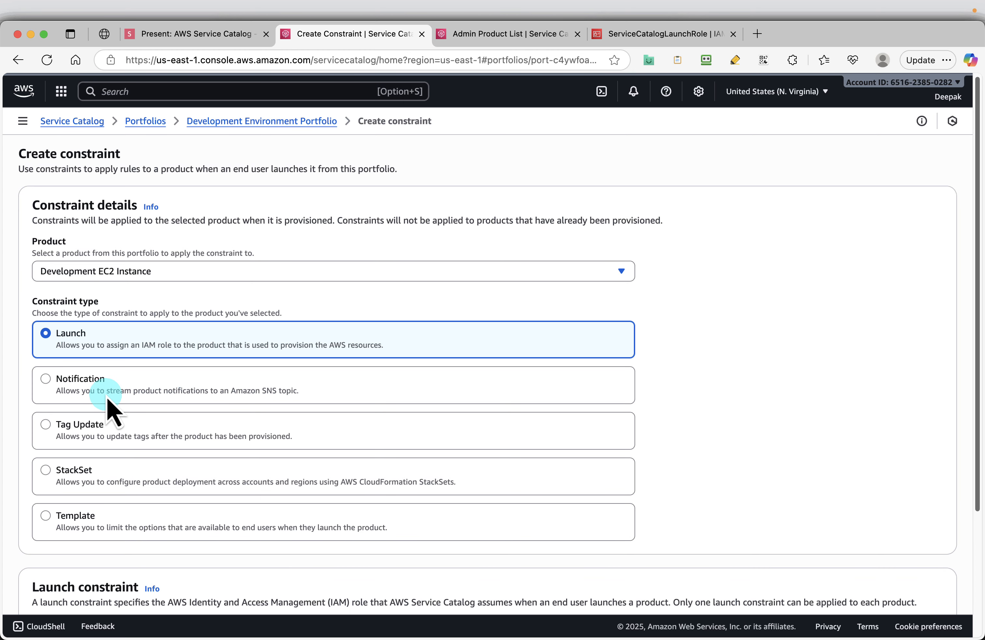
# Advance the slides to the "Select IAM role" instructions and return to the constraint creation page
pyautogui.scroll(-5, 126, 480)
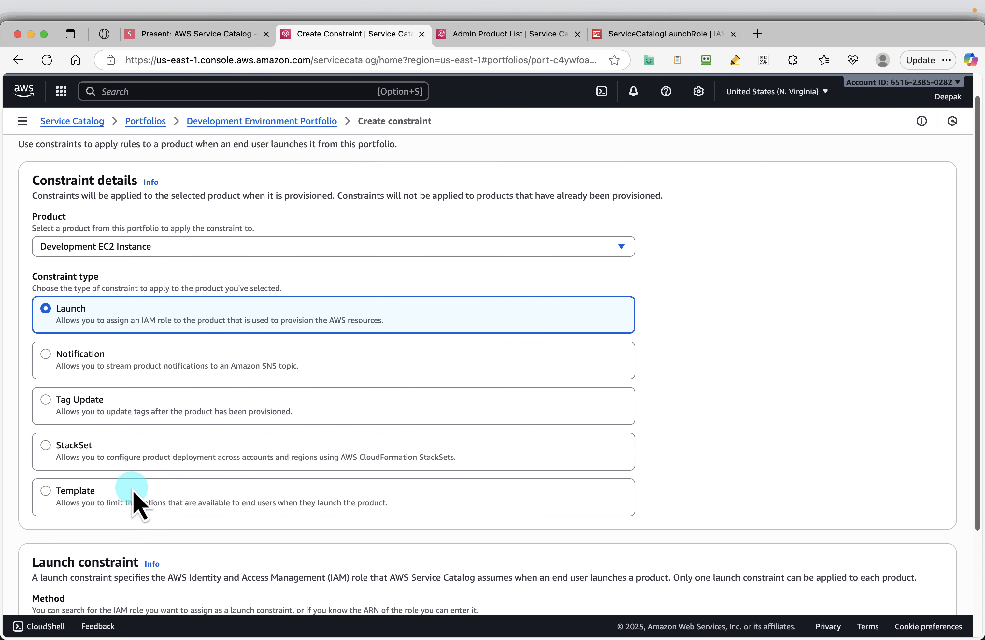
pyautogui.click(170, 40)
pyautogui.press('Right')
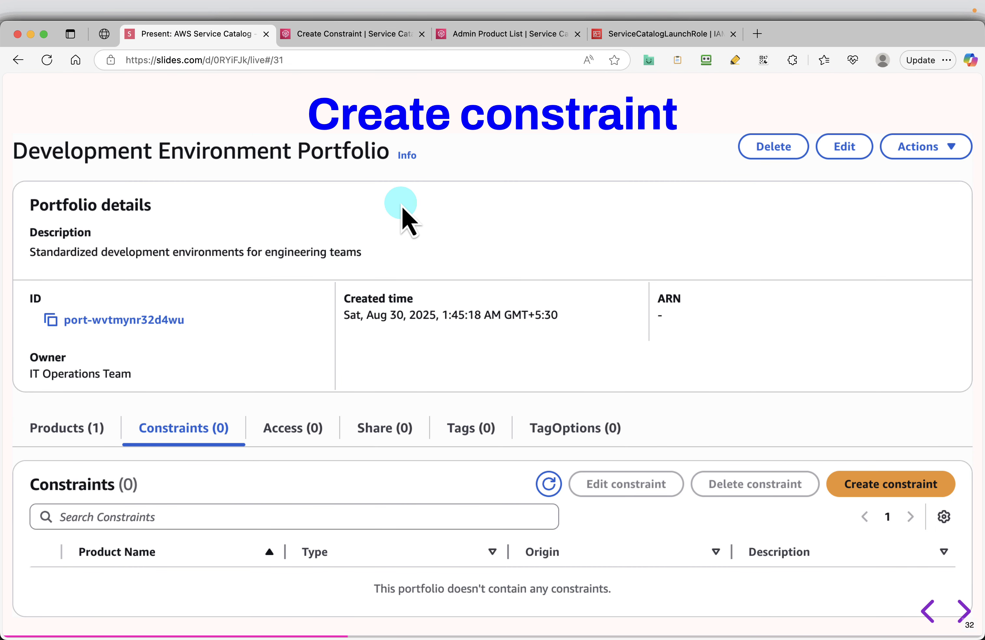
pyautogui.press('Right')
pyautogui.press('Right')
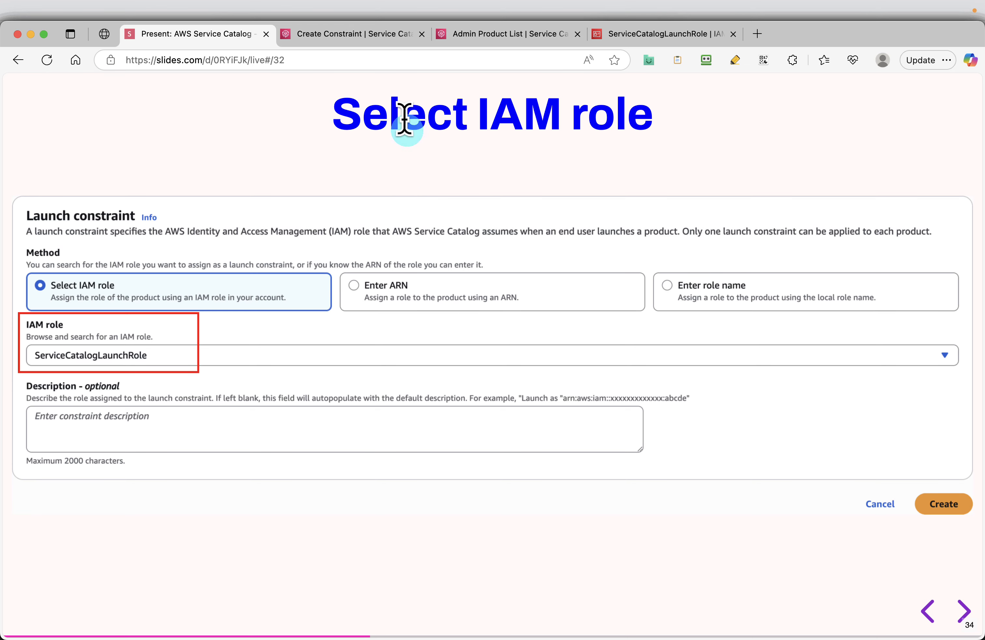
pyautogui.click(352, 34)
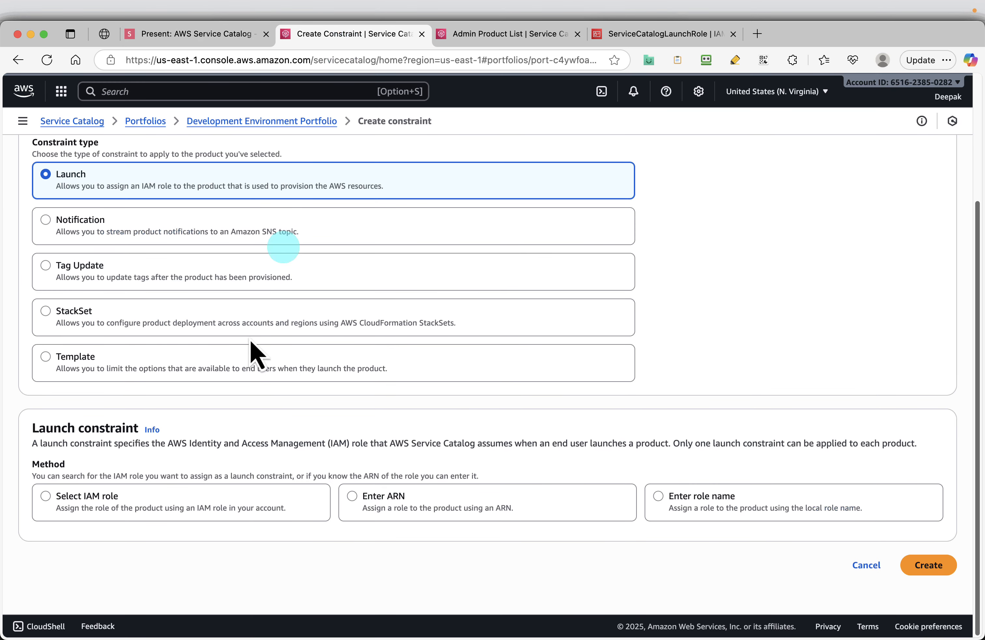
# Set the launch constraint's method to Select IAM role and choose ServiceCatalogLaunchRole as the IAM role
pyautogui.click(46, 496)
pyautogui.scroll(-3, 369, 503)
pyautogui.click(284, 463)
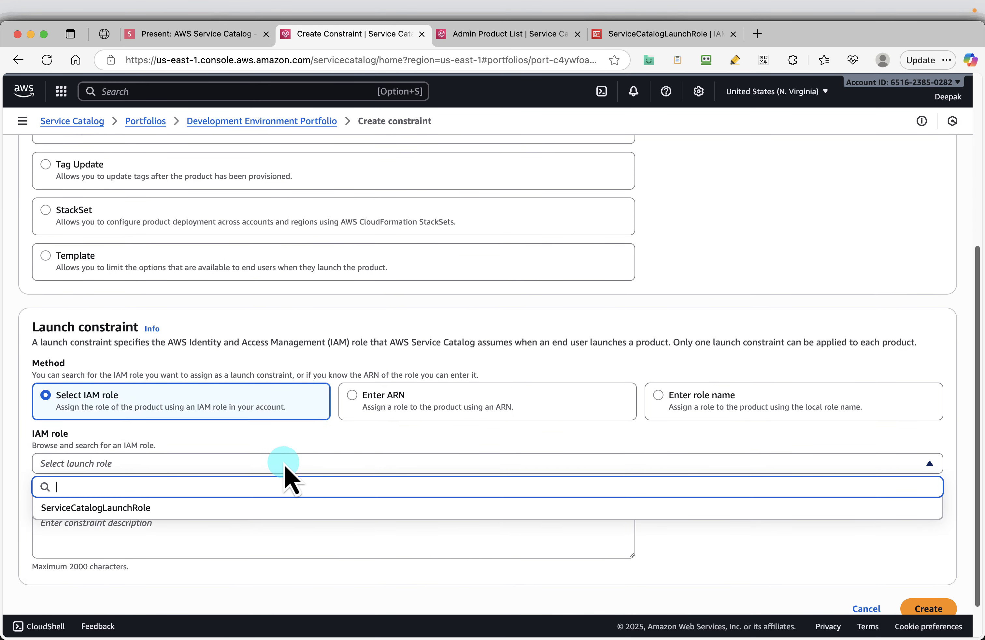
pyautogui.click(124, 508)
pyautogui.scroll(-1, 325, 509)
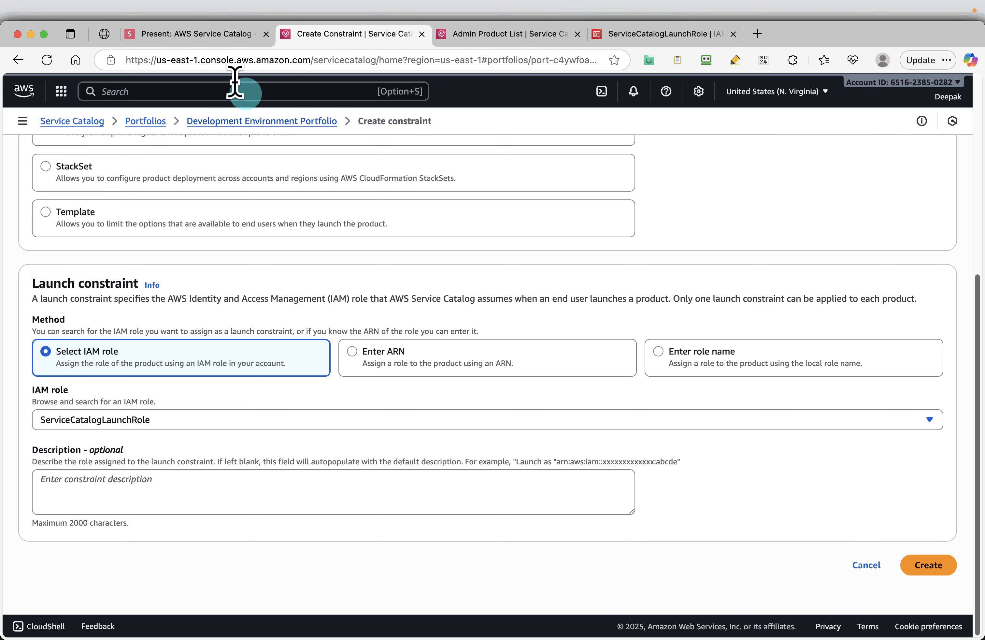
# Check the next slide, create the launch constraint, and collapse the Service Catalog navigation on the portfolio page
pyautogui.click(203, 34)
pyautogui.press('Right')
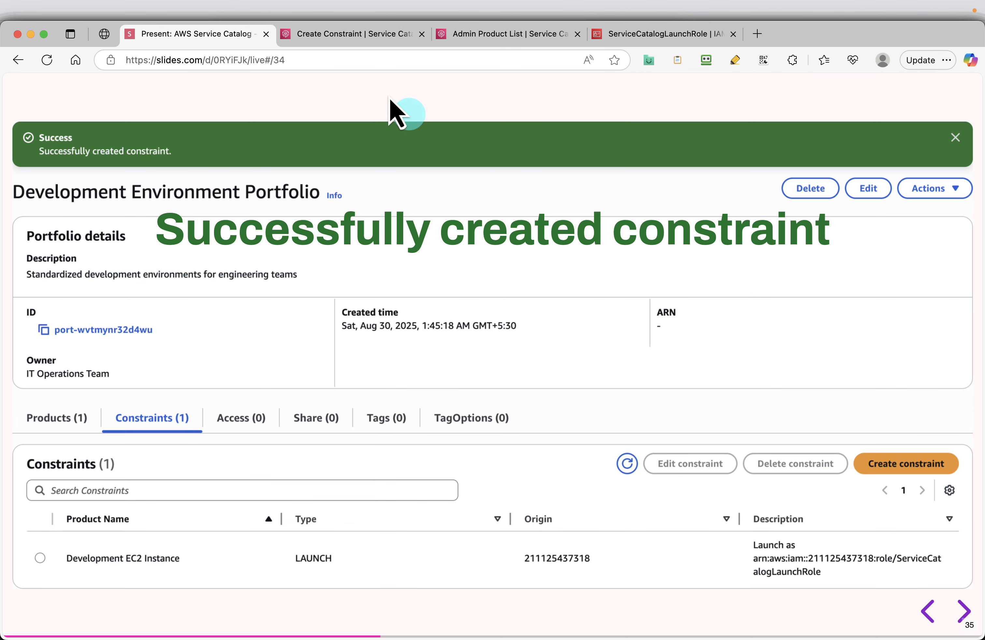
pyautogui.click(345, 34)
pyautogui.click(929, 565)
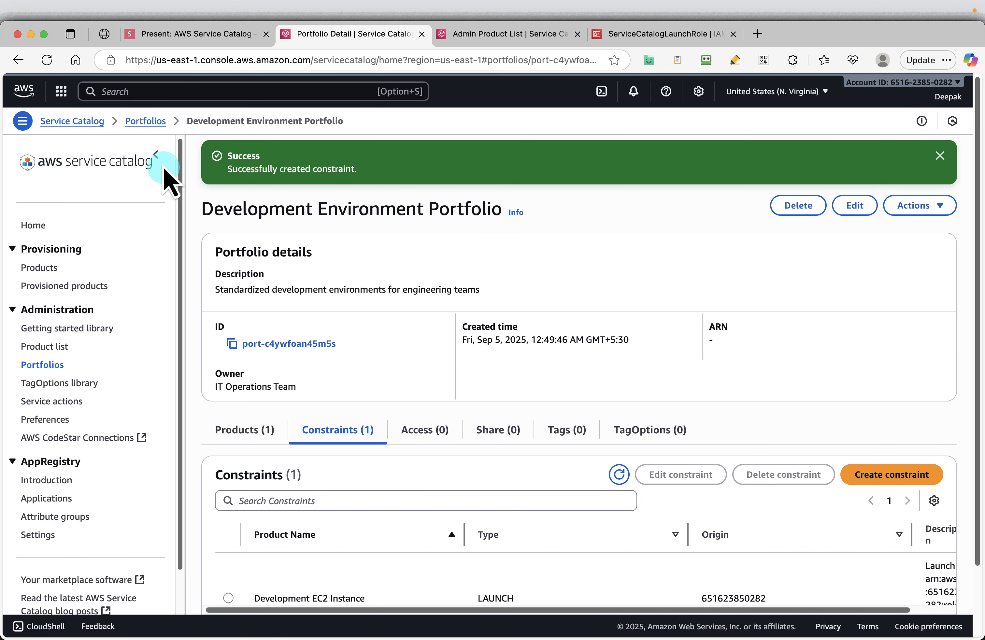
pyautogui.click(155, 154)
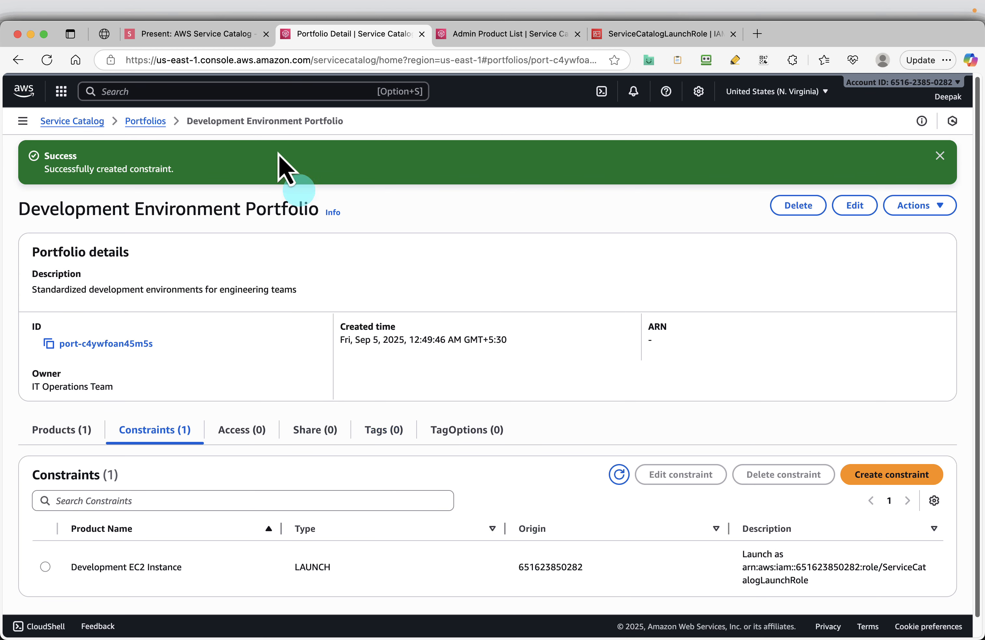
# Advance the slides through Step 6 to the "Specify user details" instructions for the test user
pyautogui.click(172, 33)
pyautogui.press('Right')
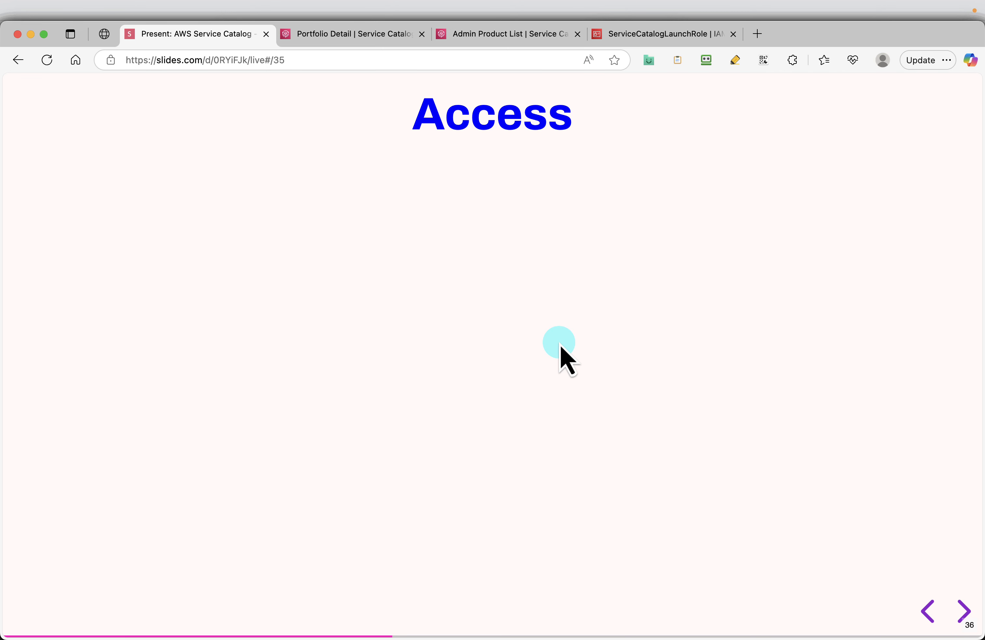
pyautogui.press('Right')
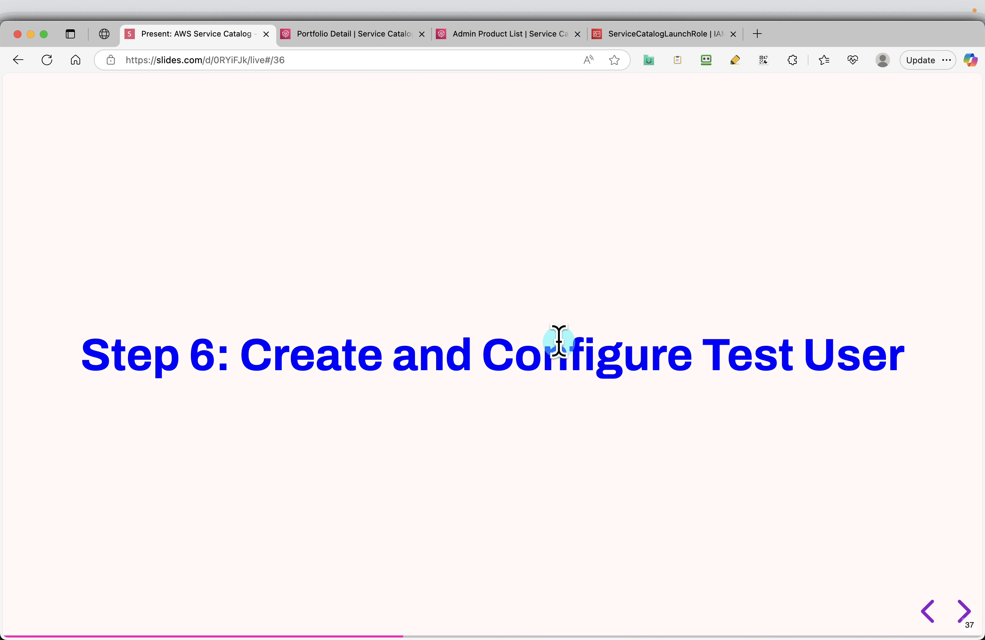
pyautogui.press('Right')
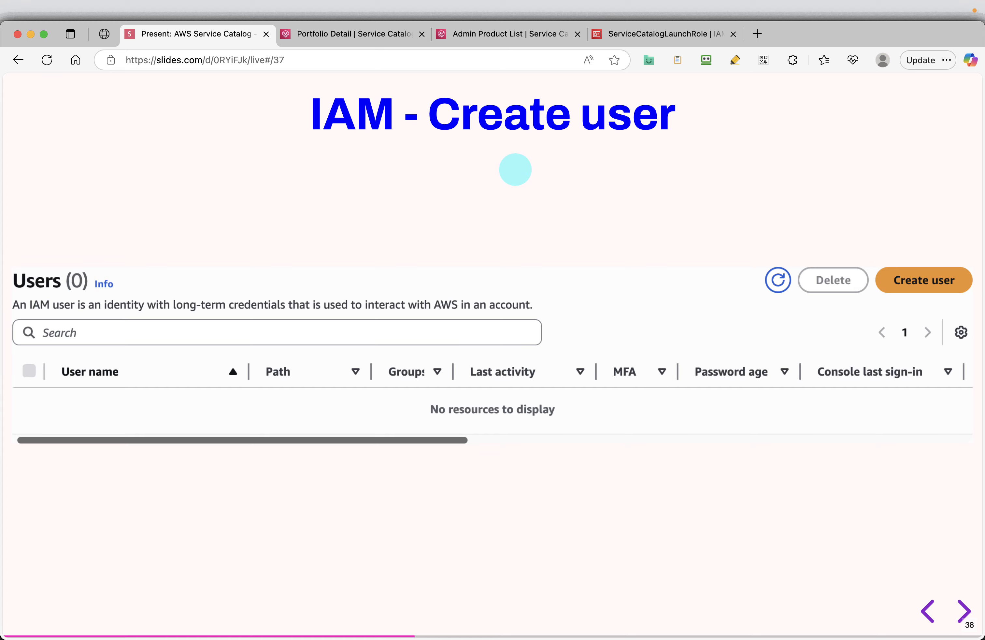
pyautogui.press('Right')
pyautogui.moveTo(566, 212)
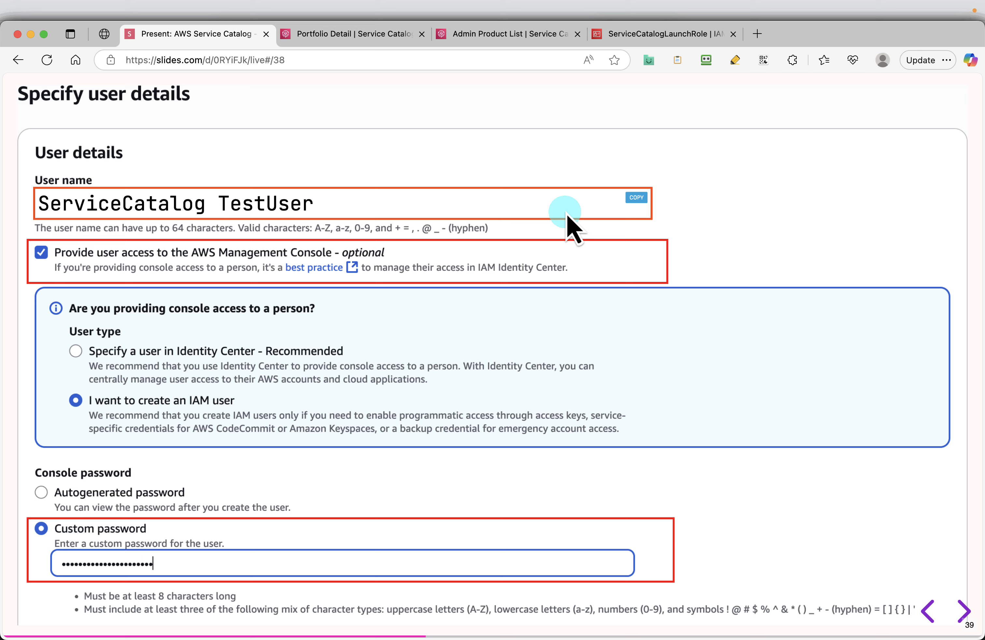
# Open the IAM Users page in a new browser tab and start creating a user
pyautogui.click(656, 35)
pyautogui.click(834, 319)
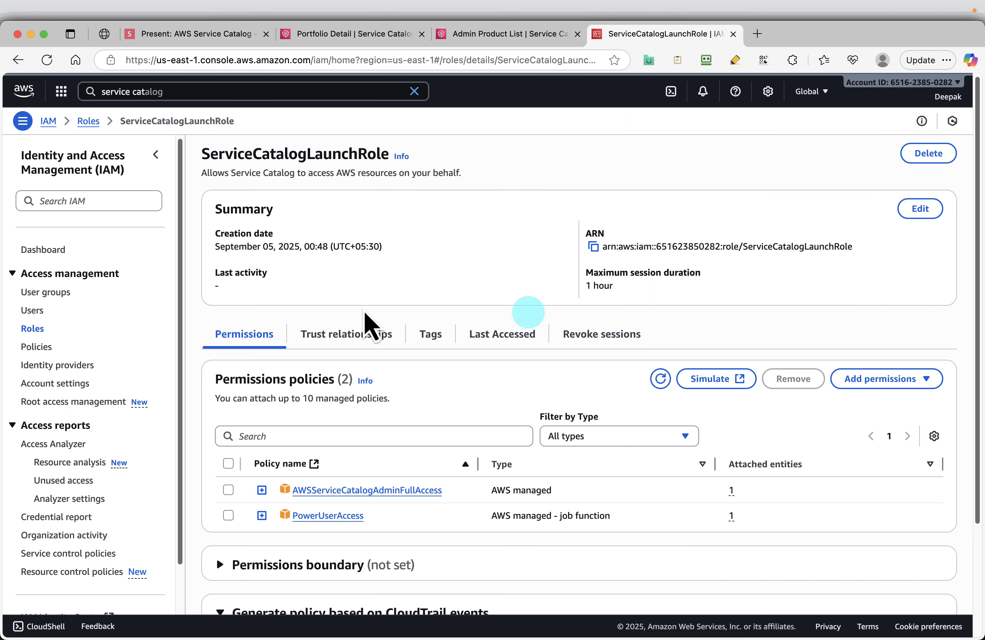
pyautogui.rightClick(33, 311)
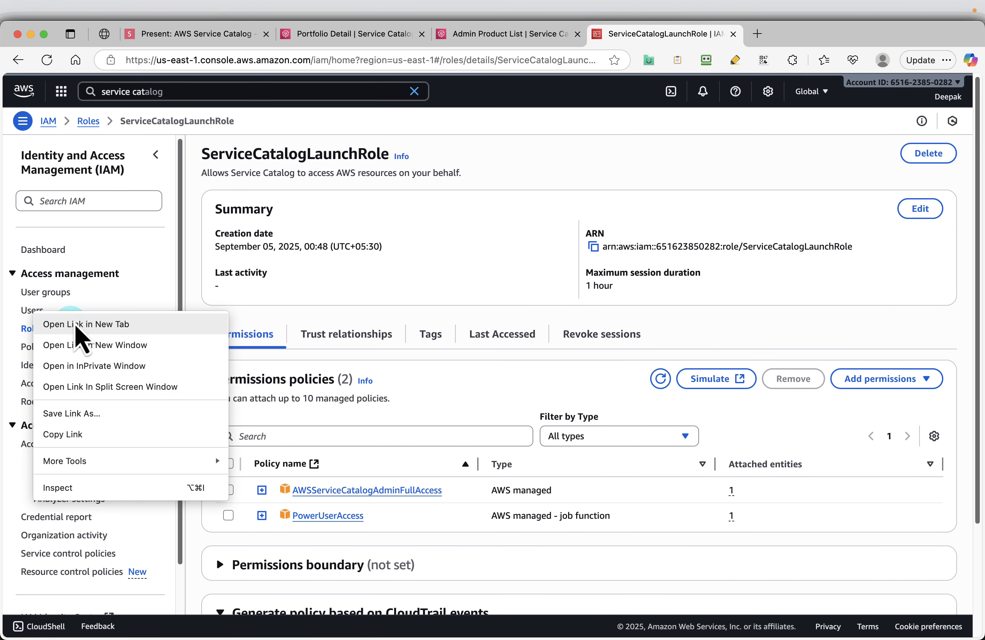
pyautogui.click(46, 324)
pyautogui.click(767, 36)
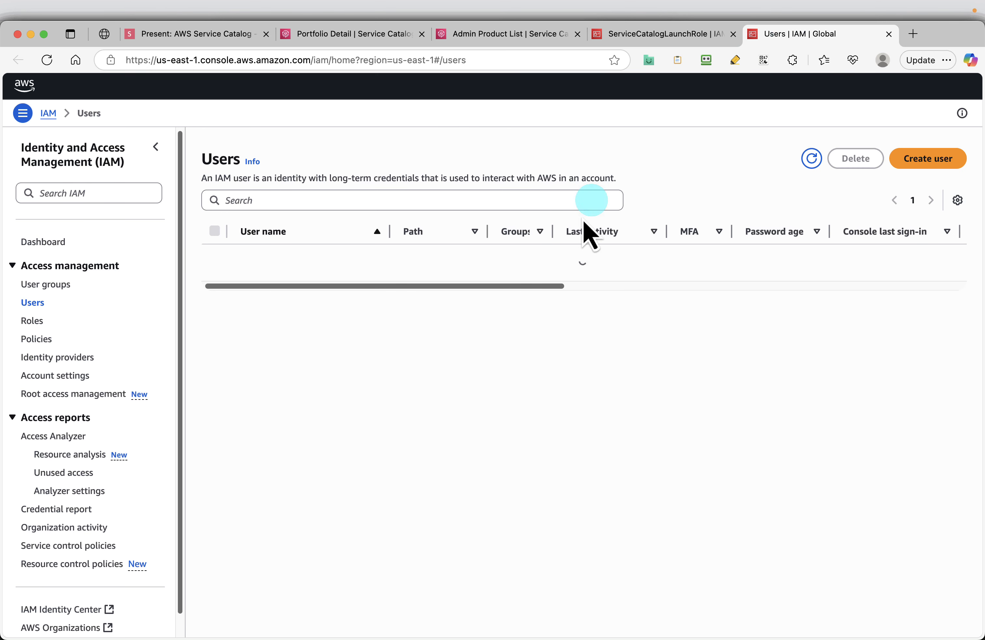
pyautogui.click(931, 164)
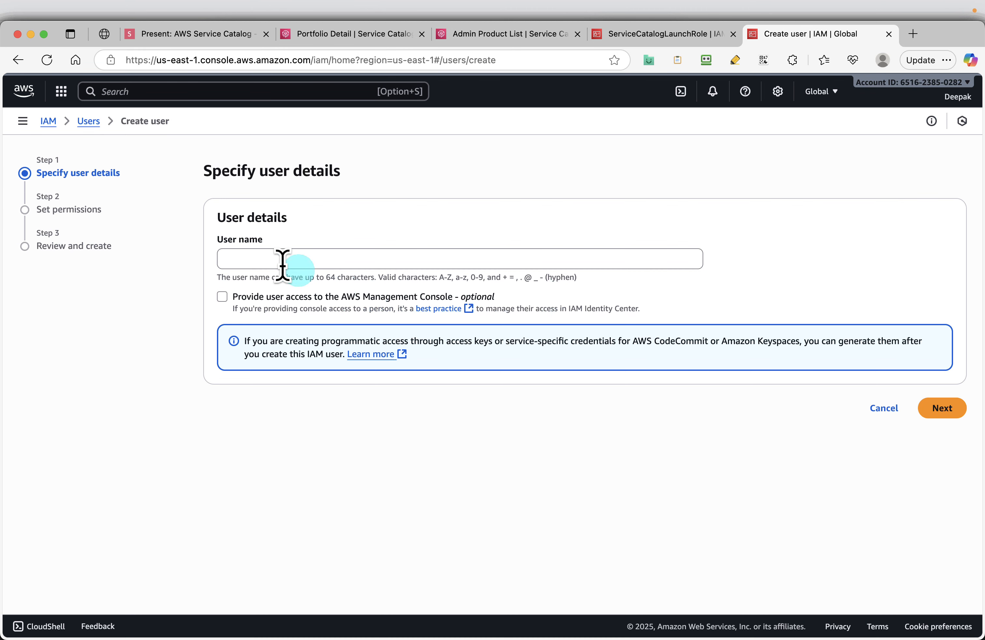
# Enter ServiceCatalog TestUser as the user name, enable AWS Management Console access, and choose to create an IAM user
pyautogui.click(265, 258)
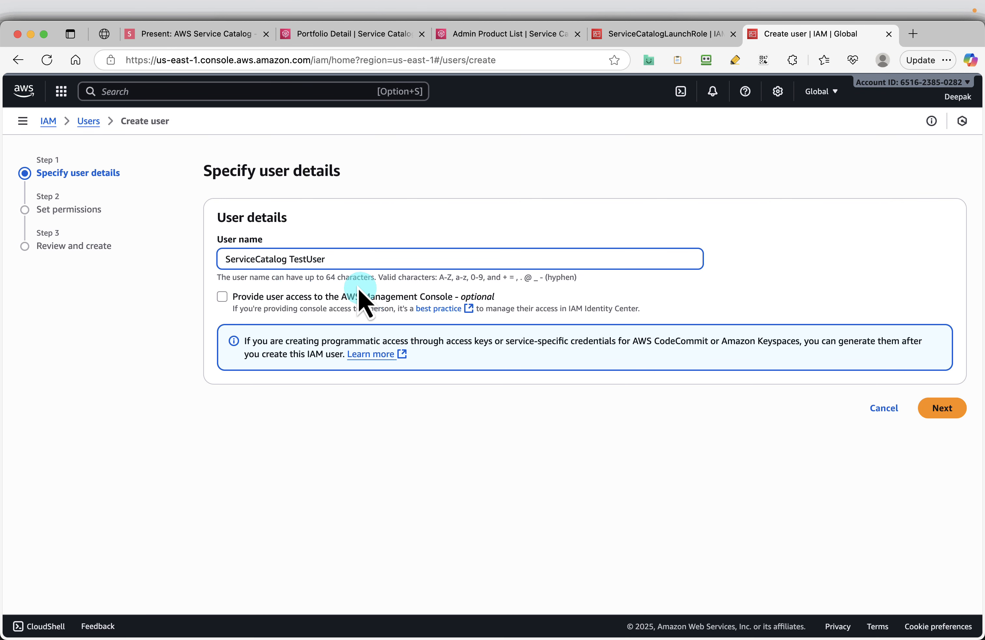
pyautogui.click(187, 35)
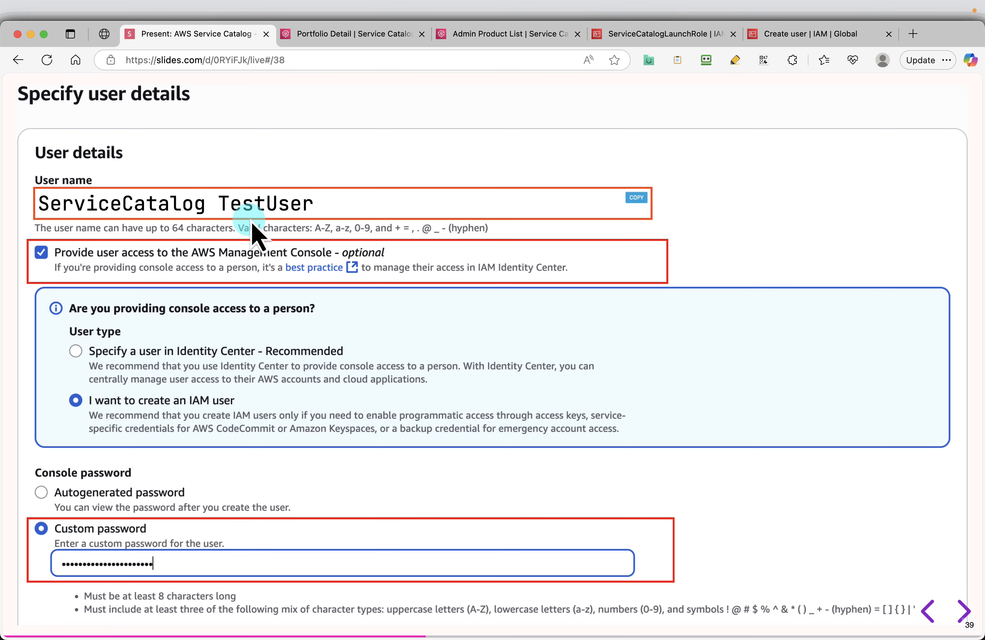
pyautogui.click(799, 36)
pyautogui.click(222, 297)
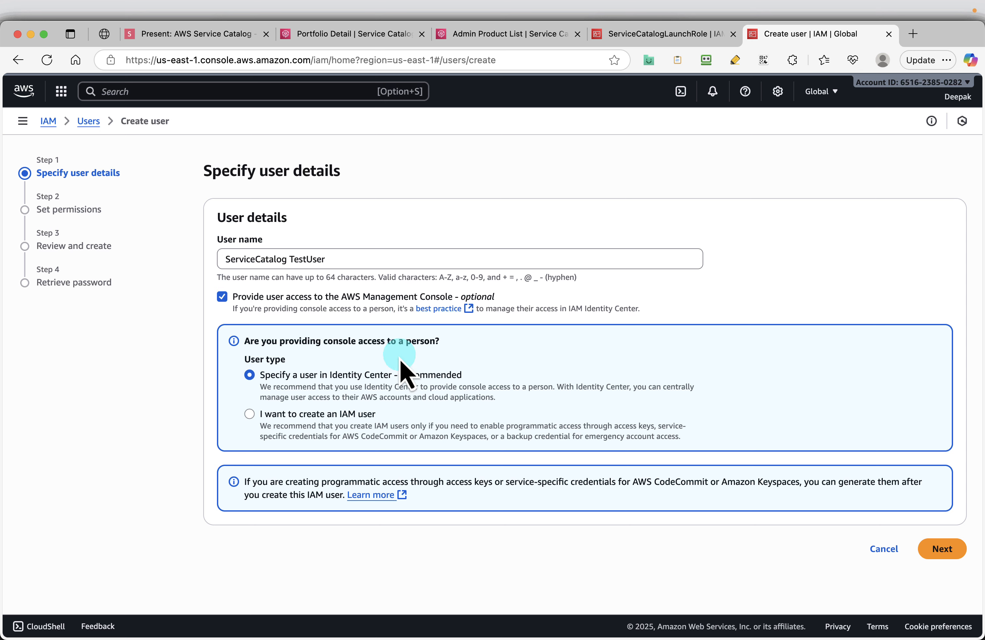
pyautogui.click(250, 414)
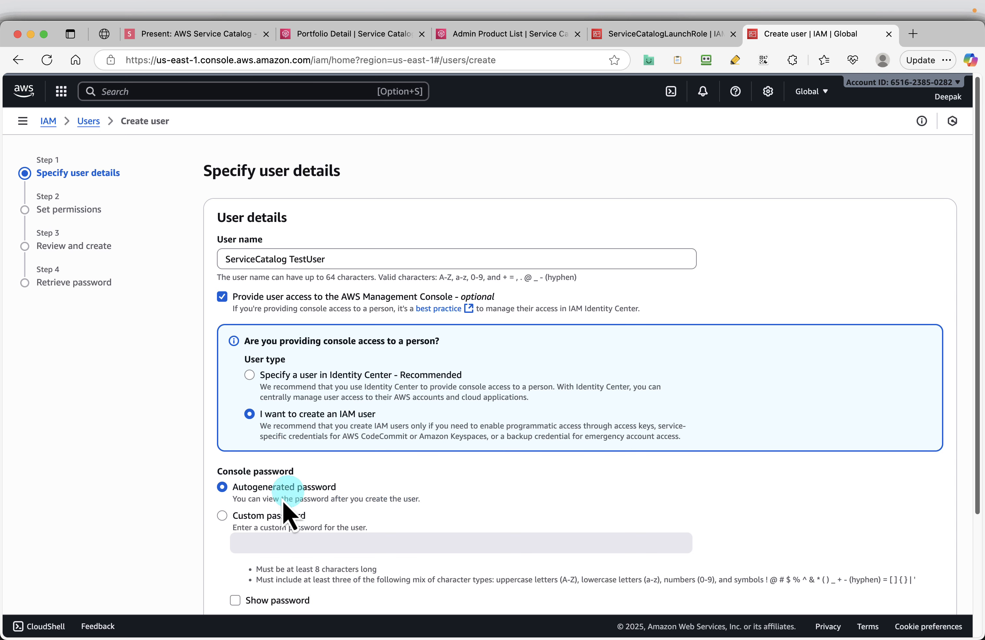
# Choose Custom password for the console and enter the user's password, dismissing the saved-password suggestions
pyautogui.click(222, 515)
pyautogui.click(290, 545)
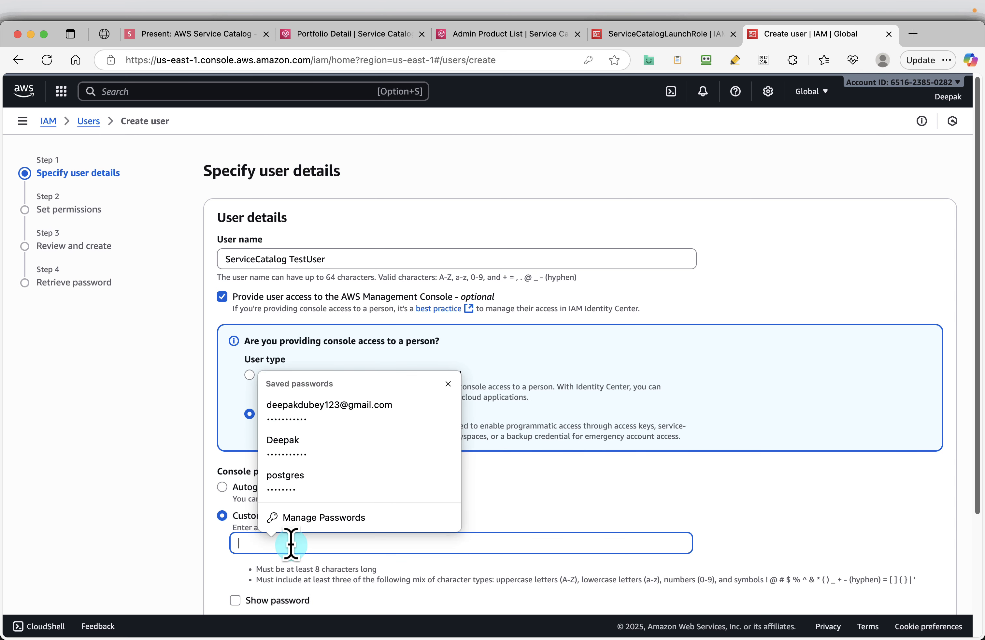
pyautogui.press('Escape')
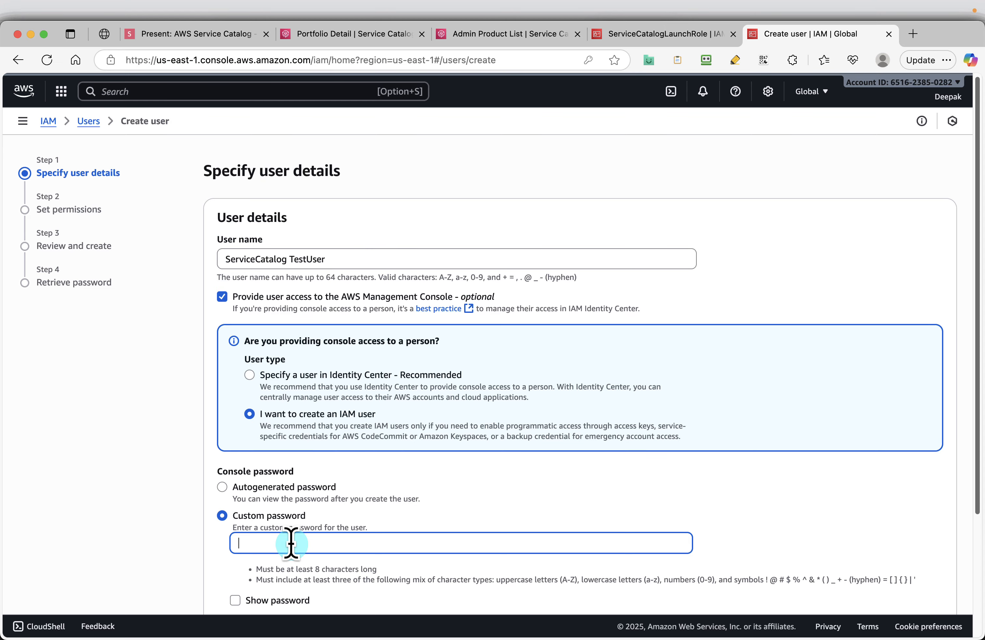
pyautogui.write('••••••••')
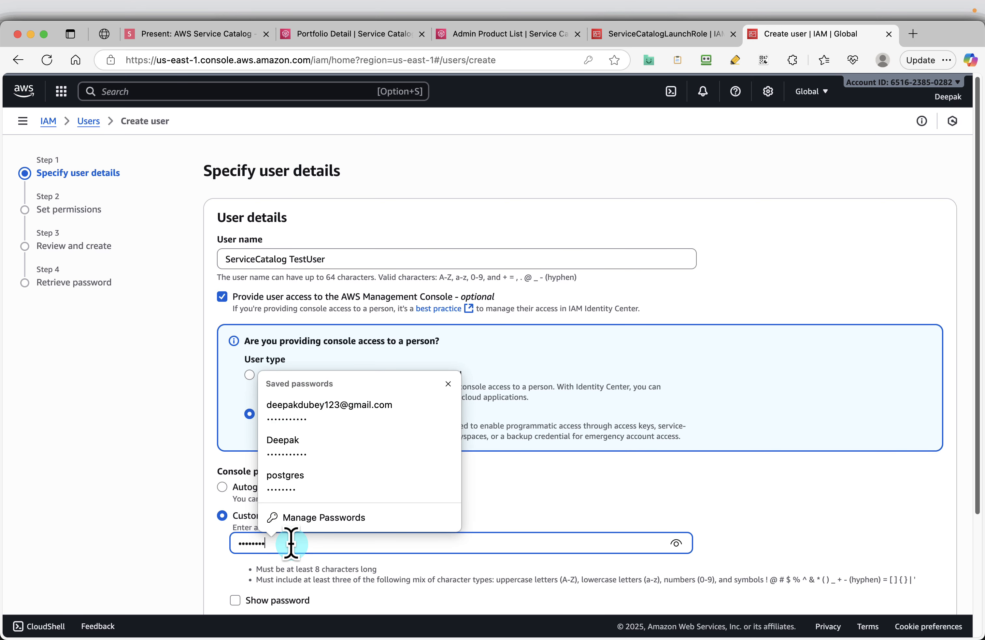
pyautogui.press('Escape')
# Turn off the required password change at next sign-in and try to continue to the permissions page
pyautogui.scroll(-3, 582, 504)
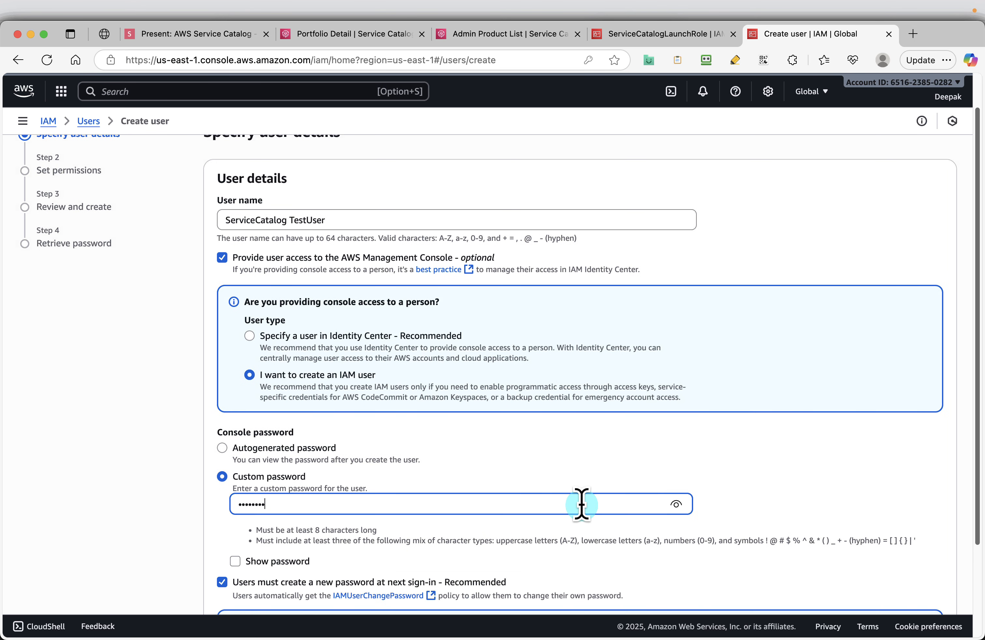
pyautogui.scroll(-2, 582, 505)
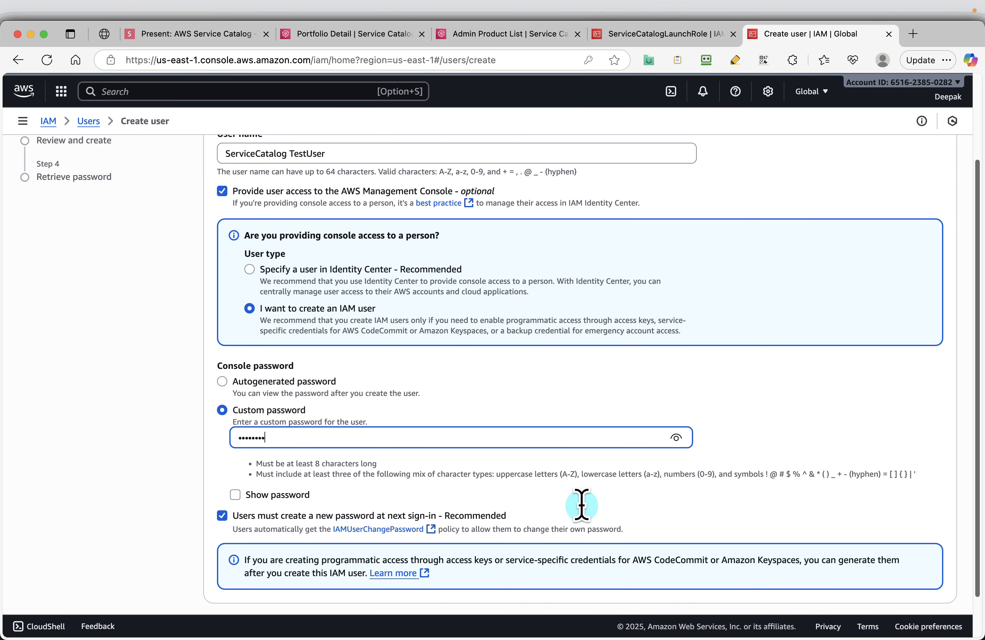
pyautogui.click(222, 515)
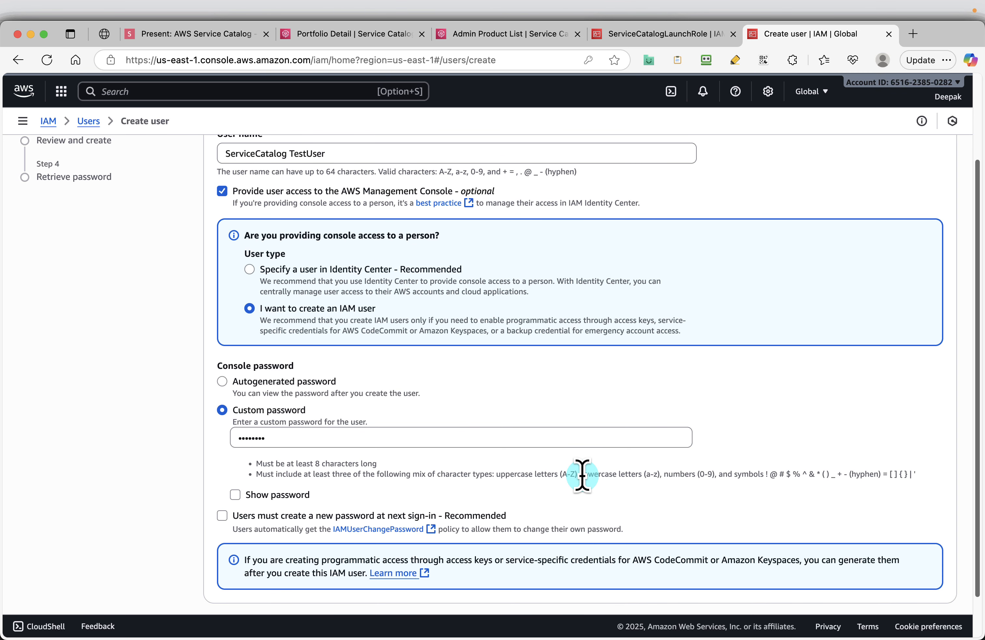
pyautogui.scroll(-2, 621, 427)
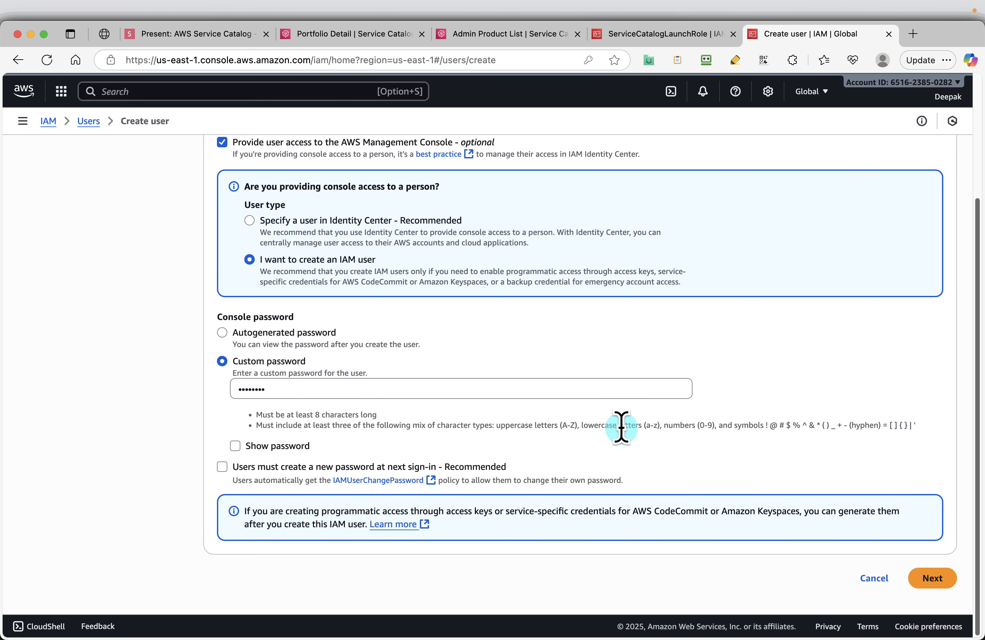
pyautogui.click(934, 578)
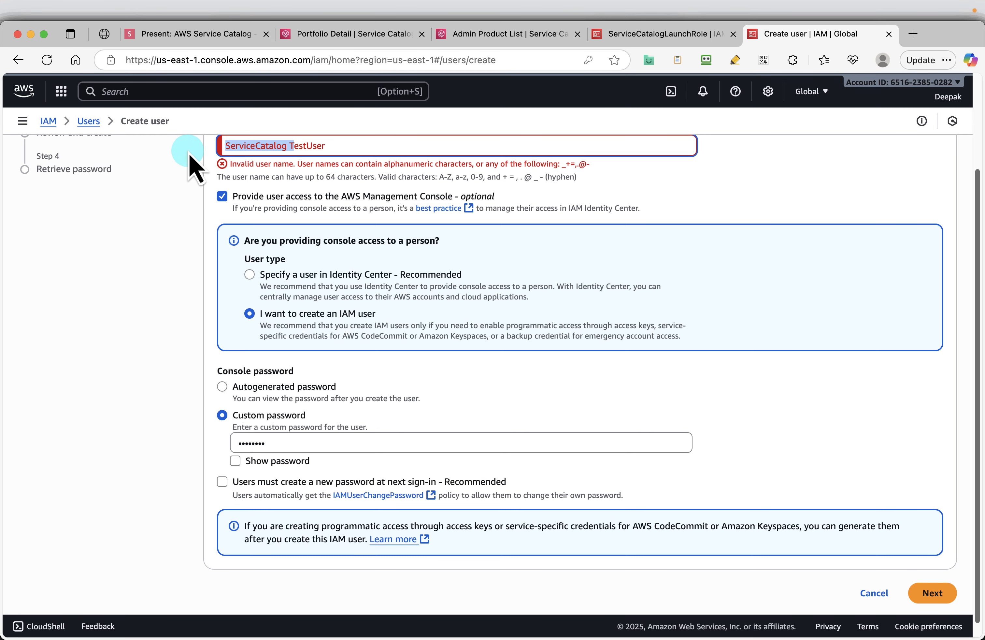
# Shorten the user name to TestUser, continue to Set permissions, and decline saving the credentials to RoboForm
pyautogui.press('BackSpace')
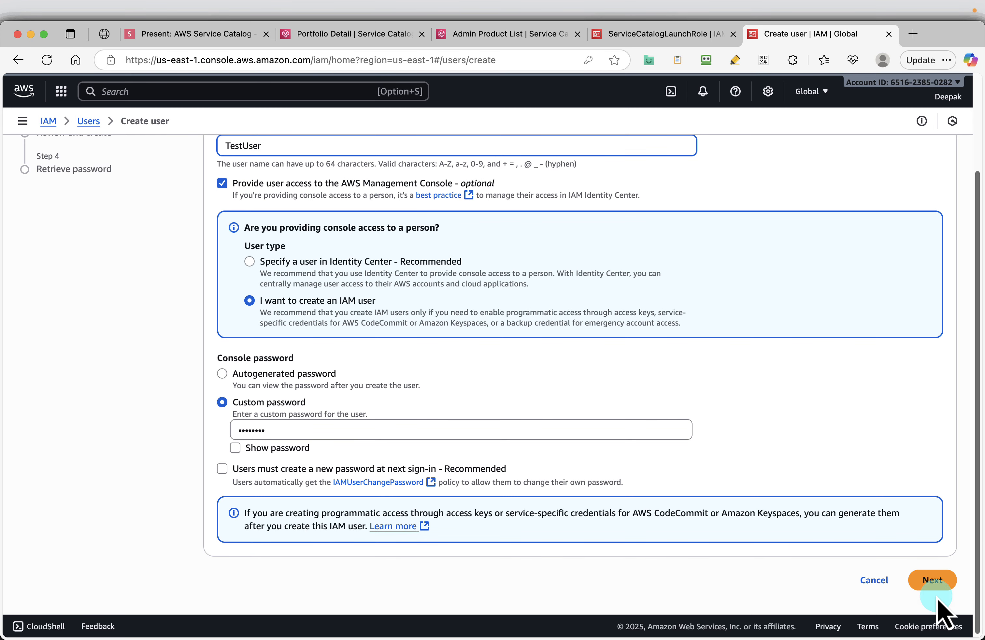
pyautogui.click(934, 584)
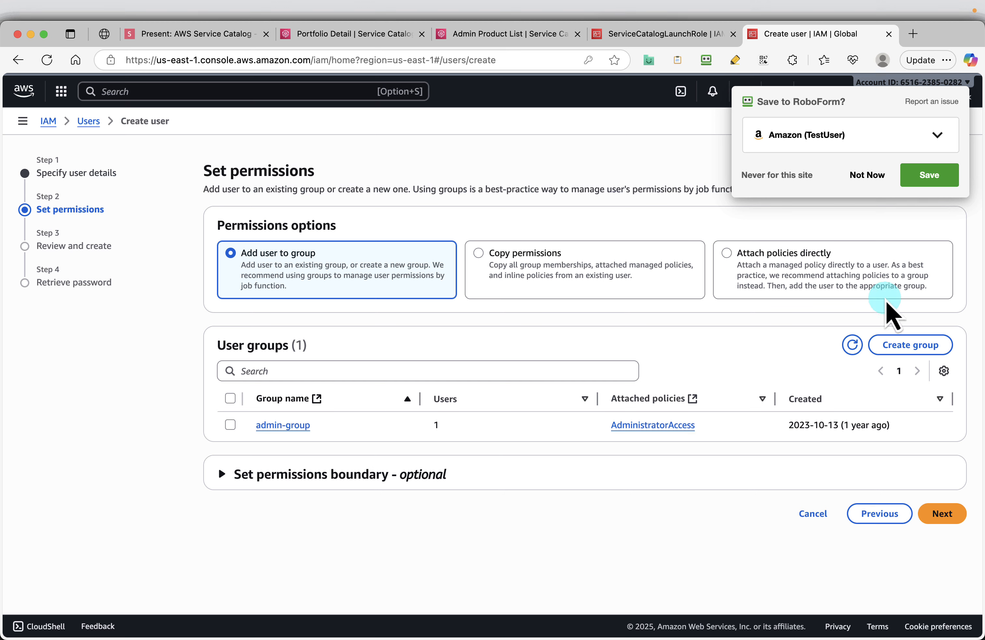
pyautogui.click(868, 174)
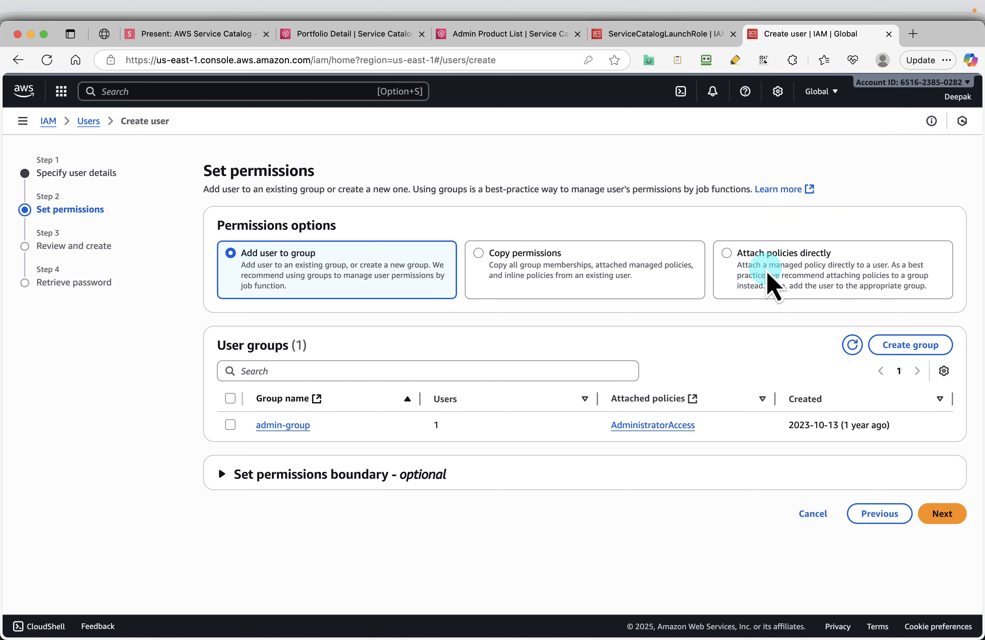
# Choose Attach policies directly for the new user, and advance the slides to the "Set permissions" policy instructions
pyautogui.click(776, 269)
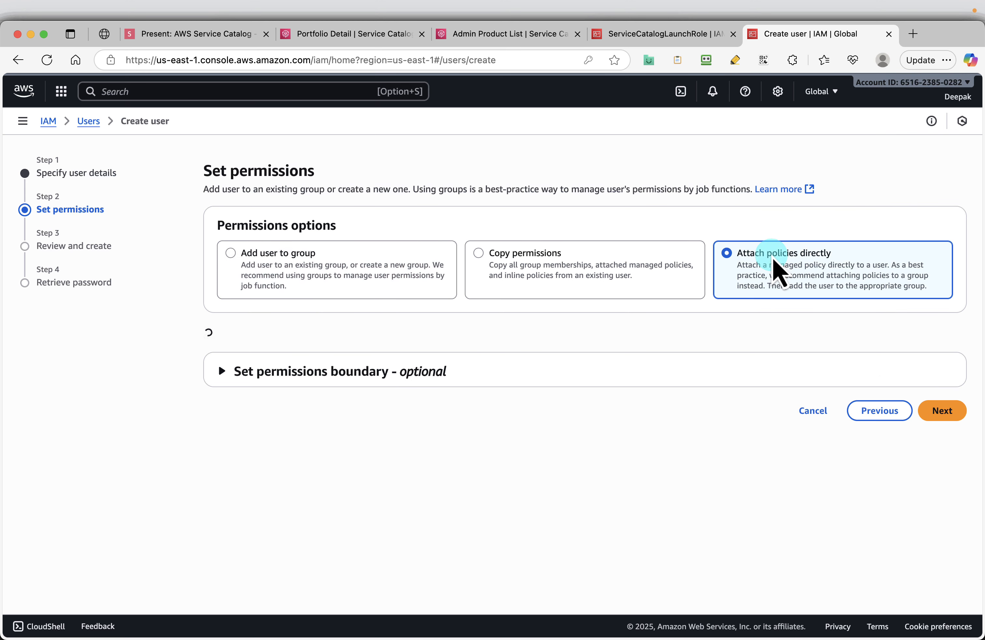
pyautogui.click(192, 42)
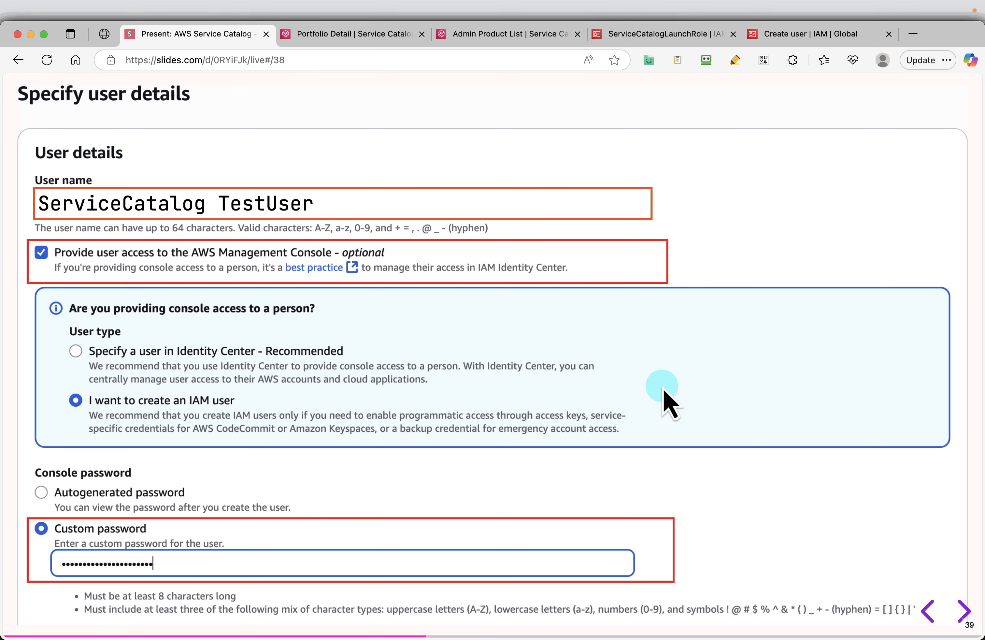
pyautogui.press('Right')
pyautogui.press('Right')
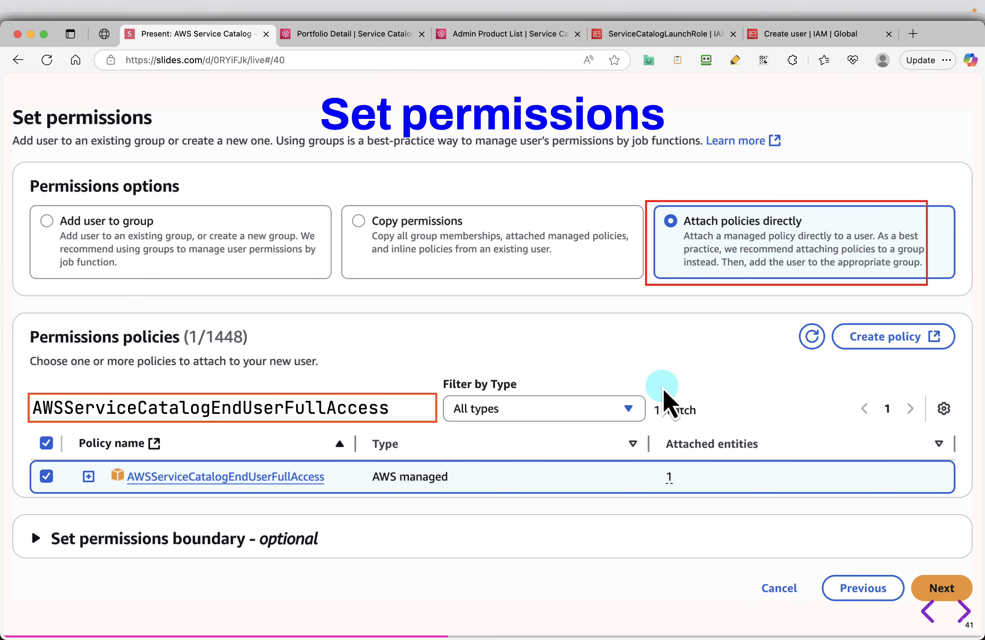
# Return to the Create user page, move its tab beside the slides, and select the AWSServiceCatalogEndUserFullAccess policy
pyautogui.moveTo(420, 404)
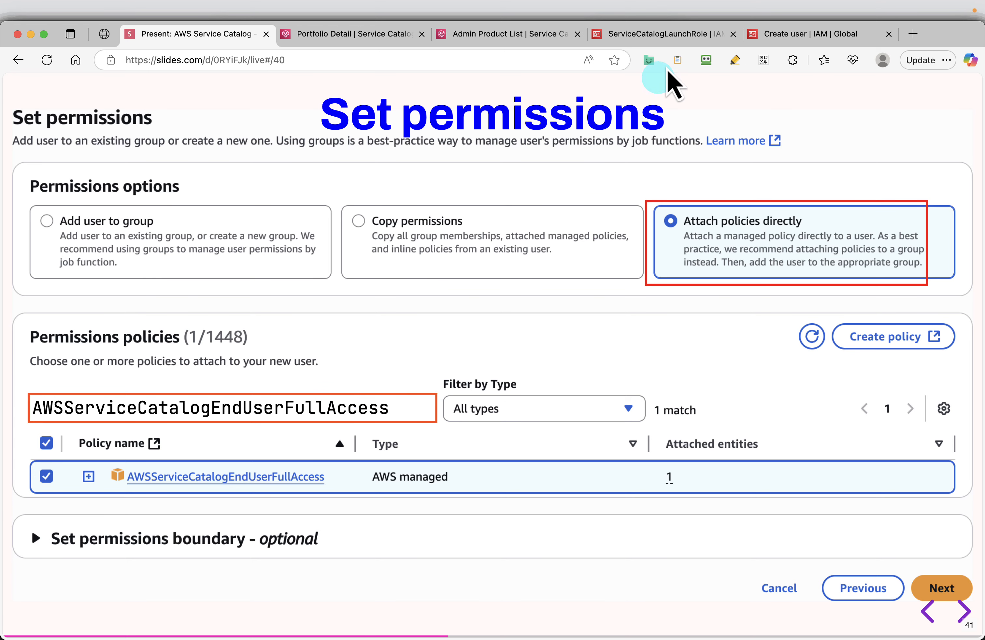
pyautogui.click(802, 33)
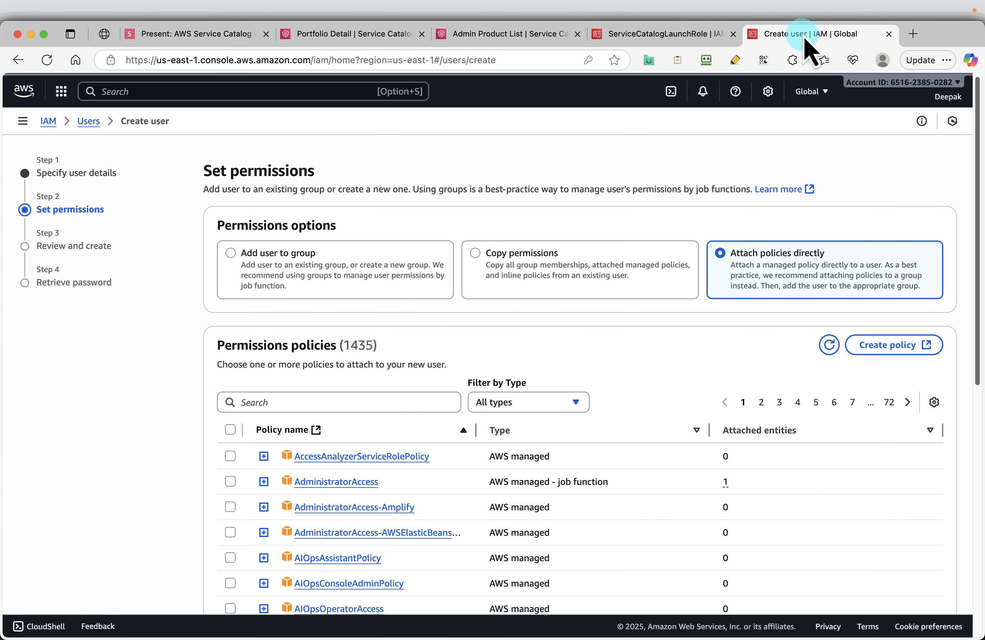
pyautogui.moveTo(802, 33); pyautogui.dragTo(328, 46)
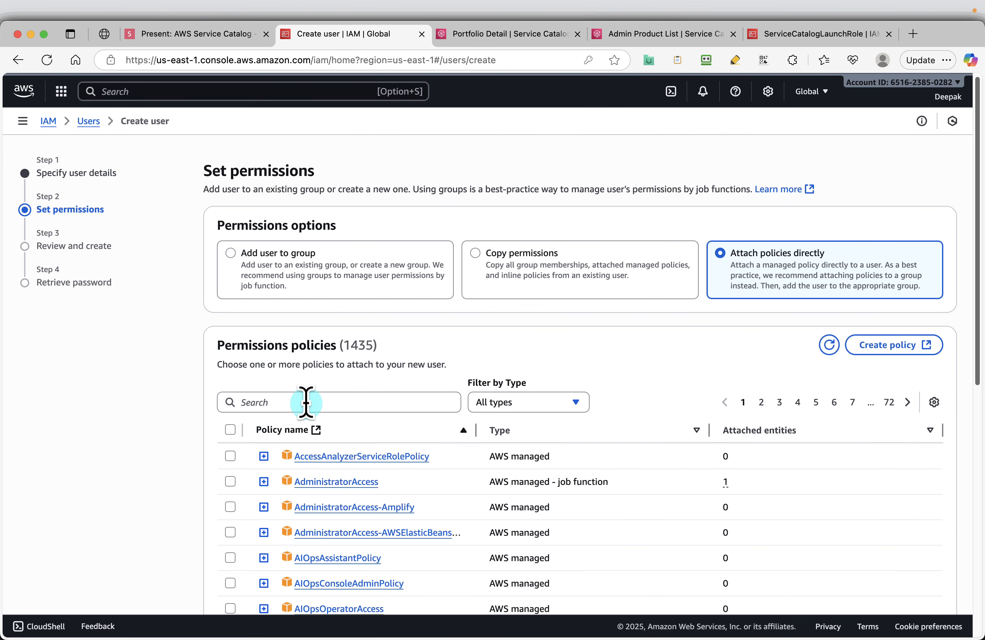
pyautogui.write('AWSServiceCatalogEndUserFullAccess')
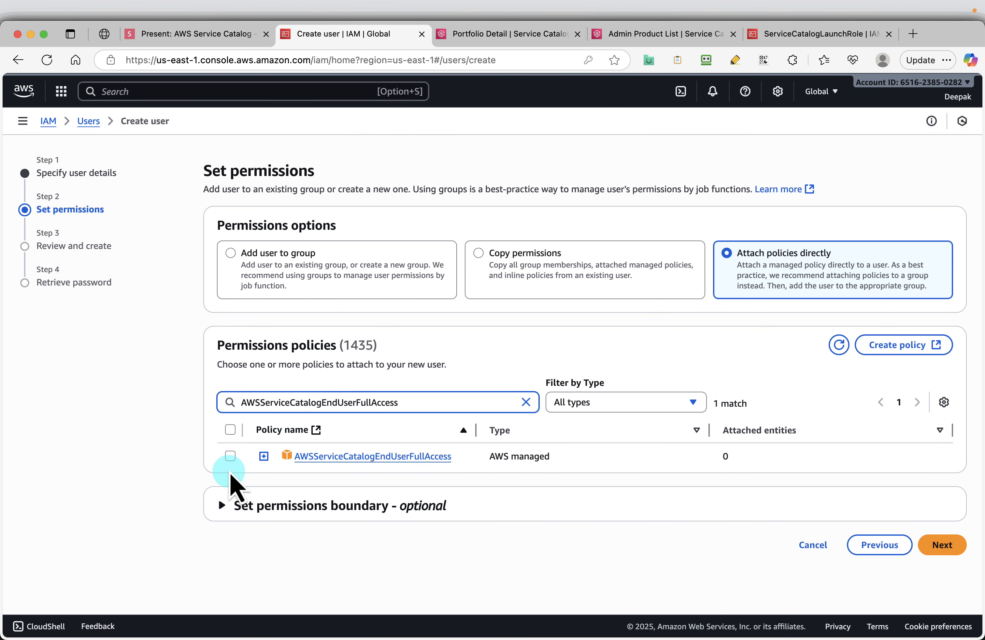
pyautogui.click(230, 456)
# Advance the slides to the AmazonS3ReadOnlyAccess instructions, and add that policy to the new user's selected permissions
pyautogui.click(162, 40)
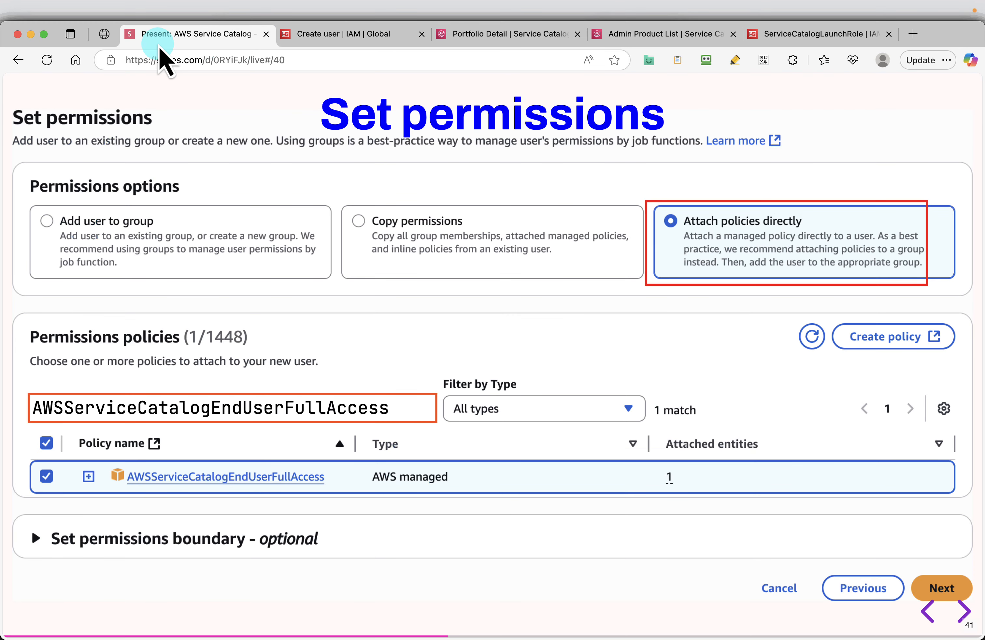
pyautogui.press('Right')
pyautogui.press('Right')
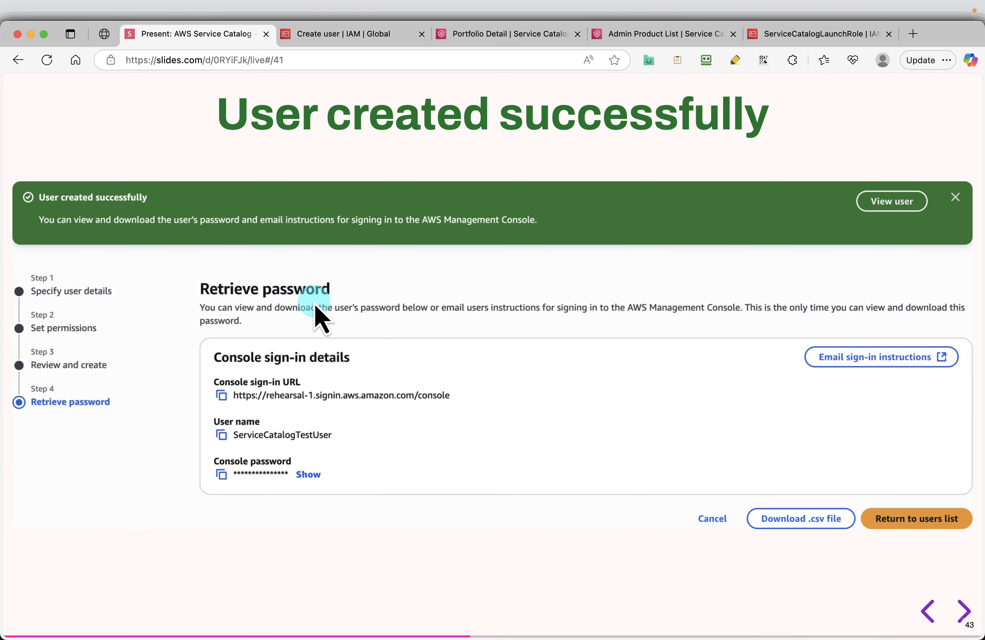
pyautogui.press('Right')
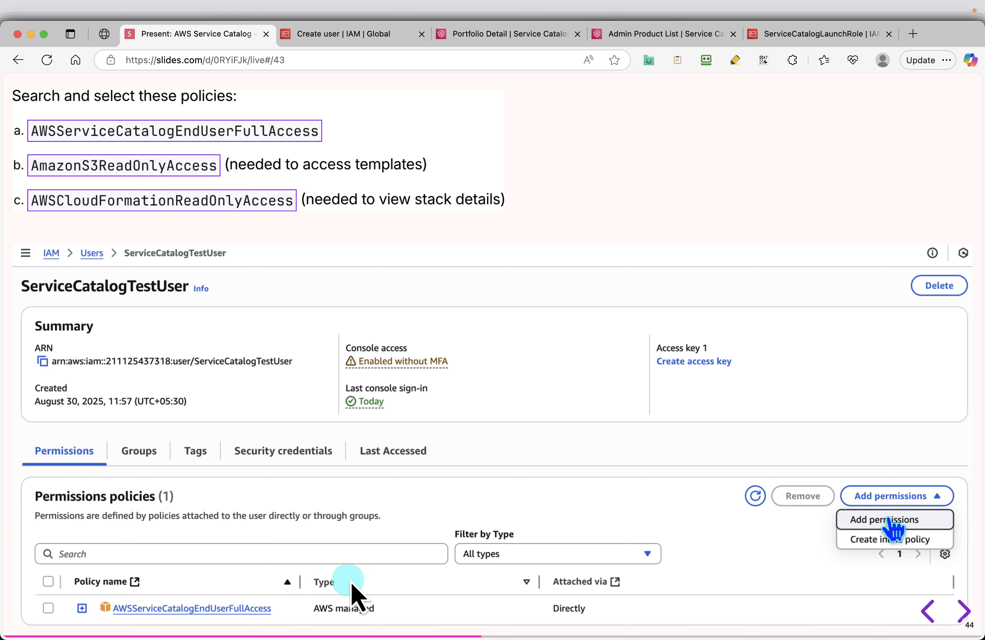
pyautogui.press('Right')
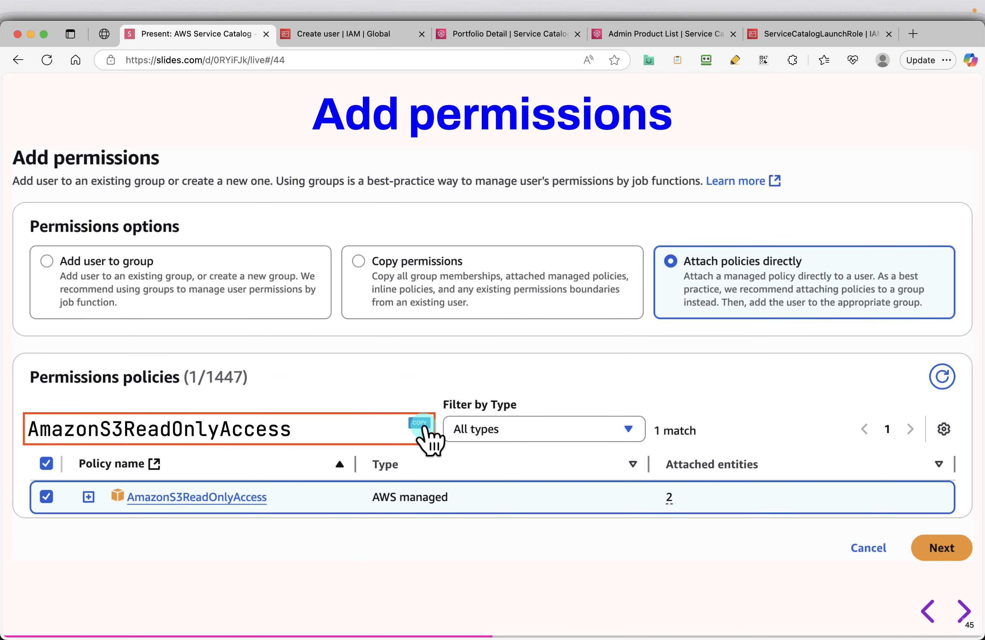
pyautogui.click(343, 34)
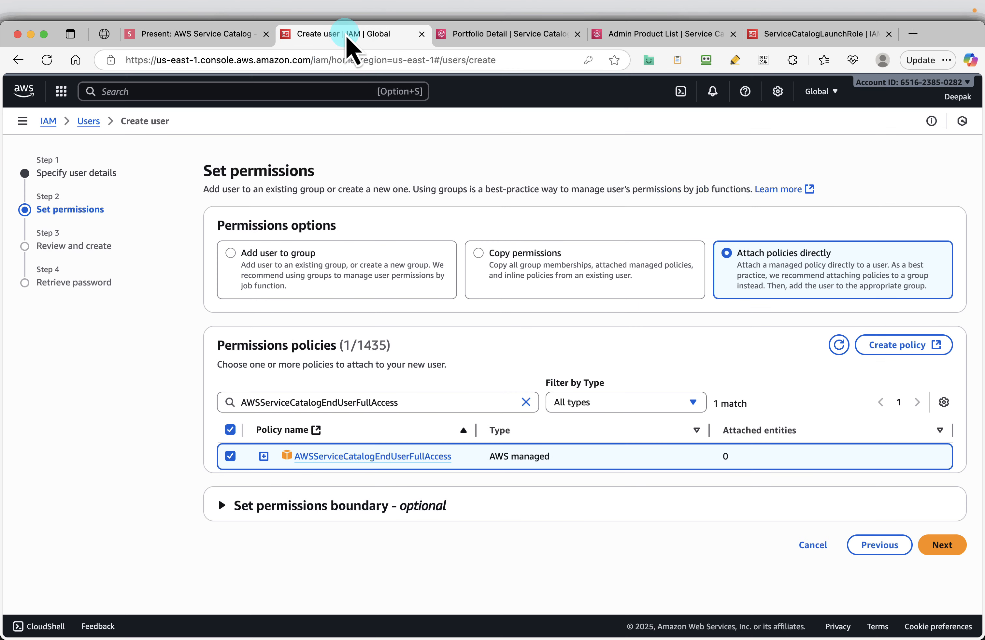
pyautogui.write('AmazonS3ReadOnlyAccess')
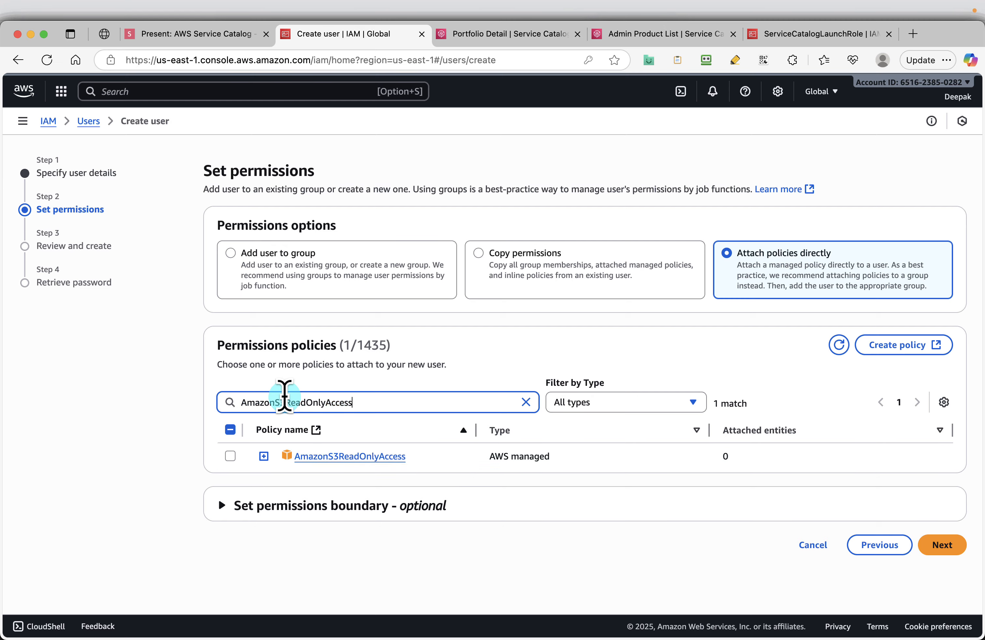
pyautogui.click(230, 455)
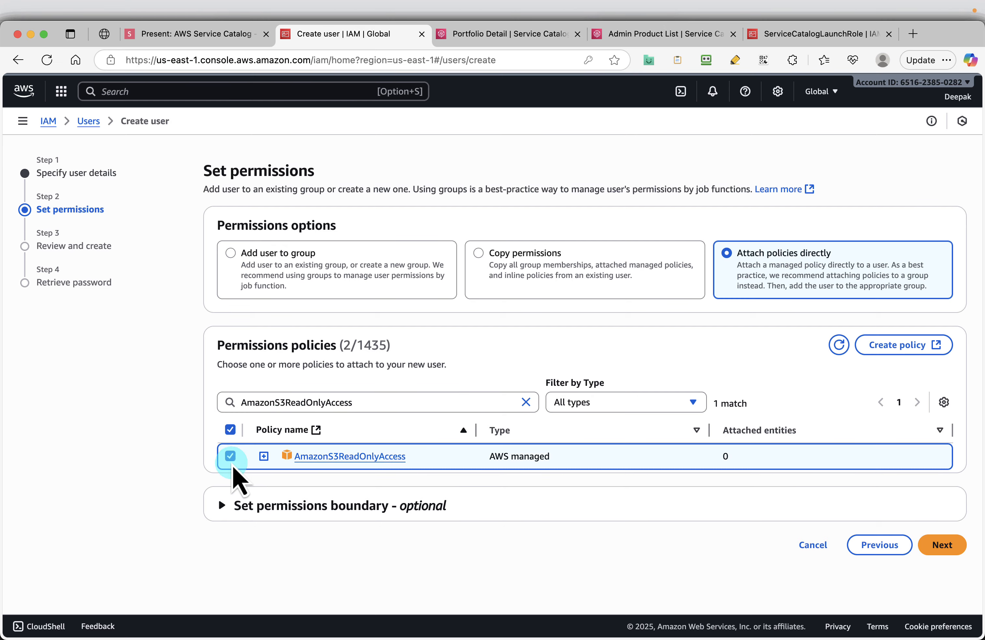
# Advance to the next policy slide and add AWSCloudFormationReadOnlyAccess to the new user's selected permissions
pyautogui.click(187, 40)
pyautogui.press('Right')
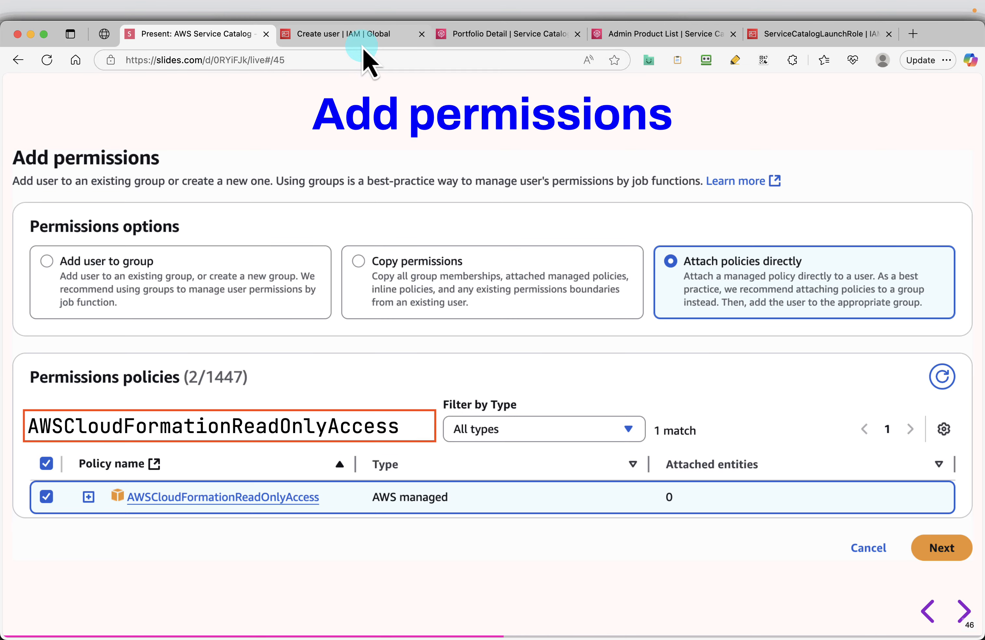
pyautogui.click(361, 34)
pyautogui.doubleClick(302, 403)
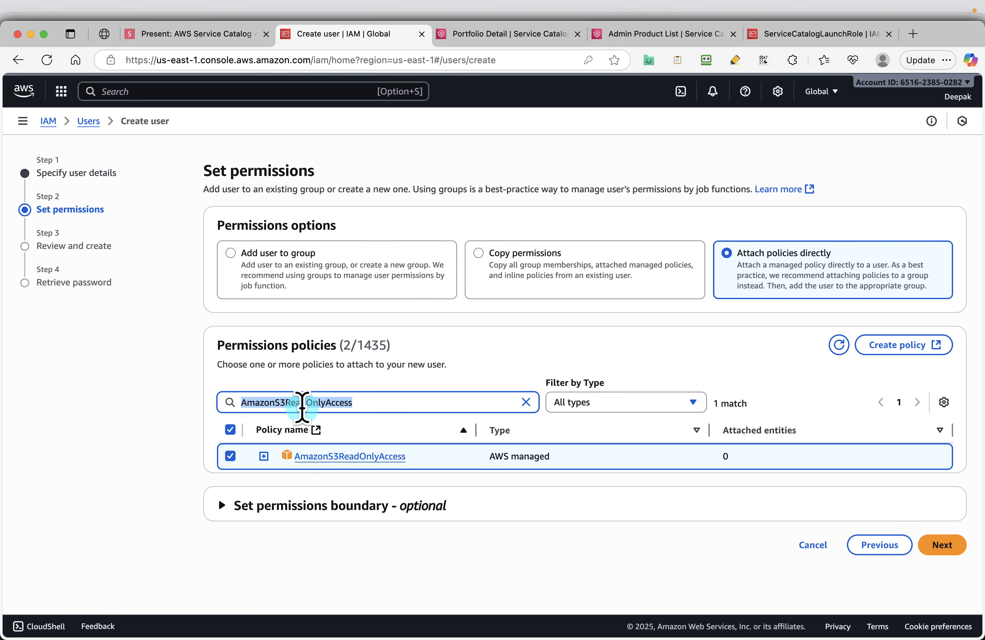
pyautogui.write('AWSCloudFormationReadOnlyAccess')
pyautogui.click(230, 456)
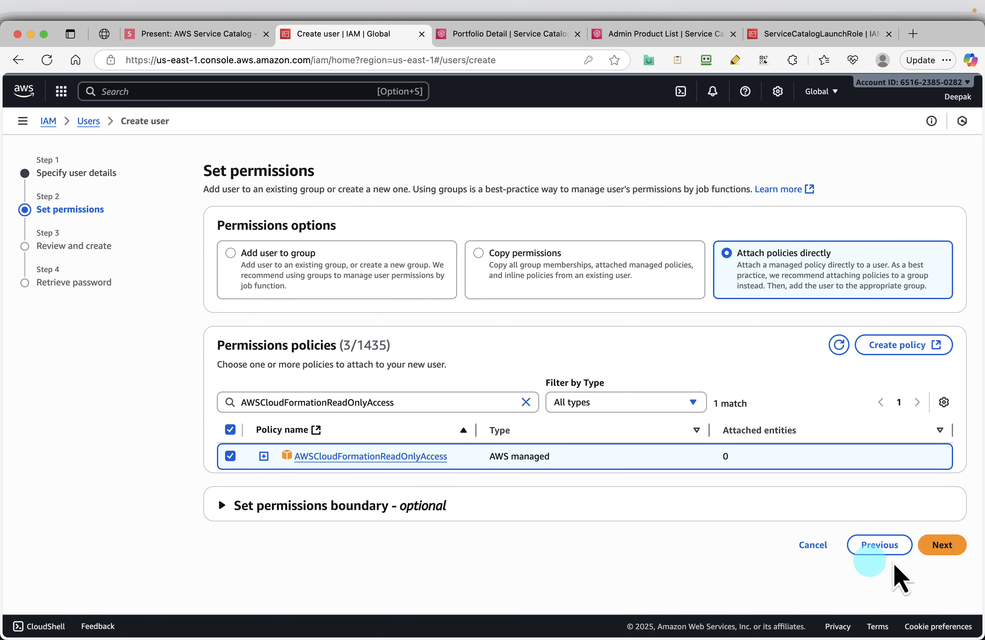
# Continue to Review and create, and create TestUser with the selected policies
pyautogui.click(940, 549)
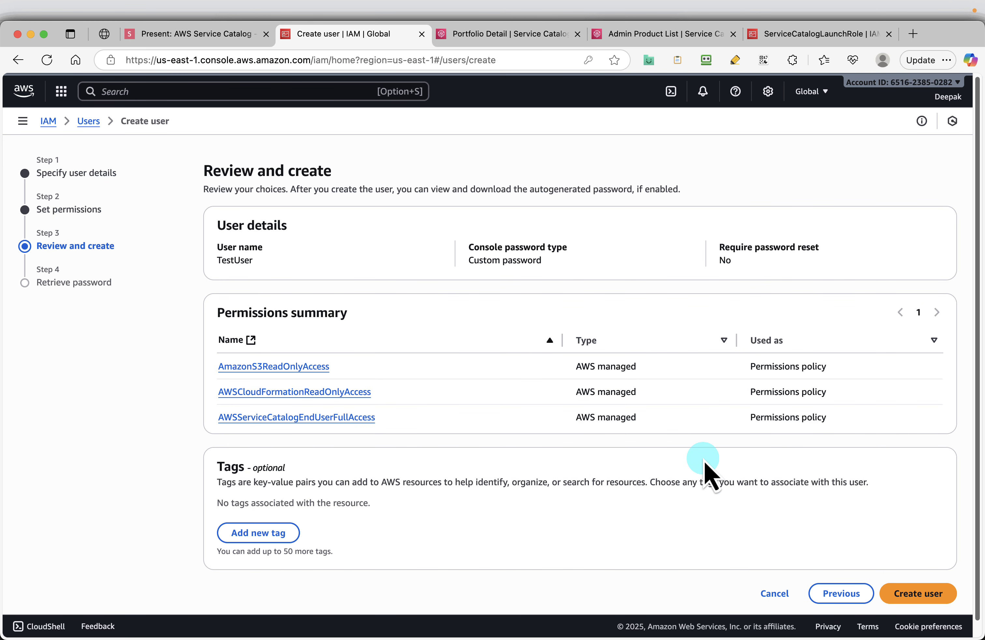
pyautogui.scroll(-1, 732, 397)
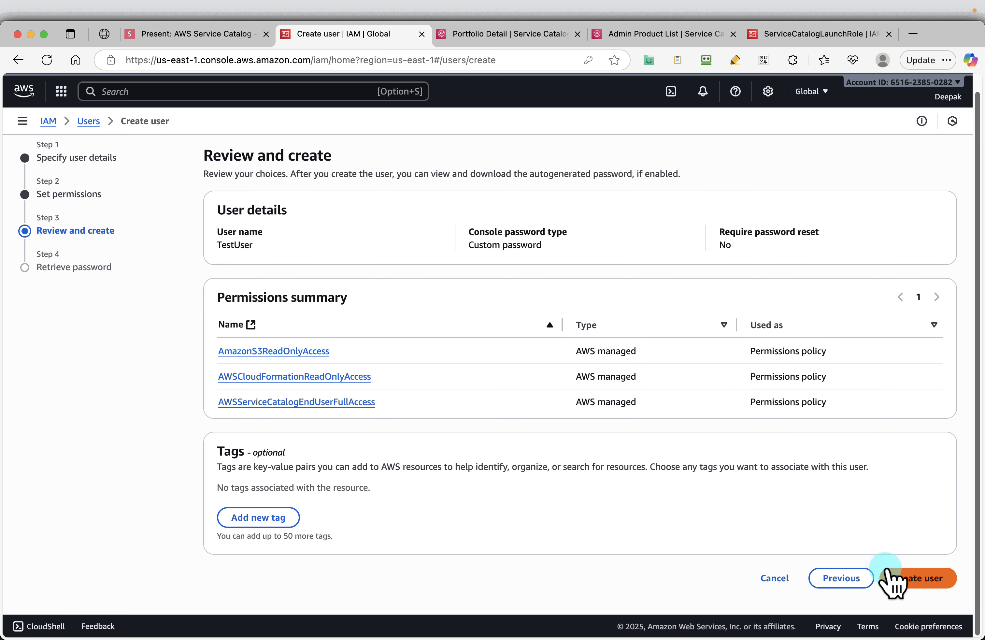
pyautogui.click(919, 579)
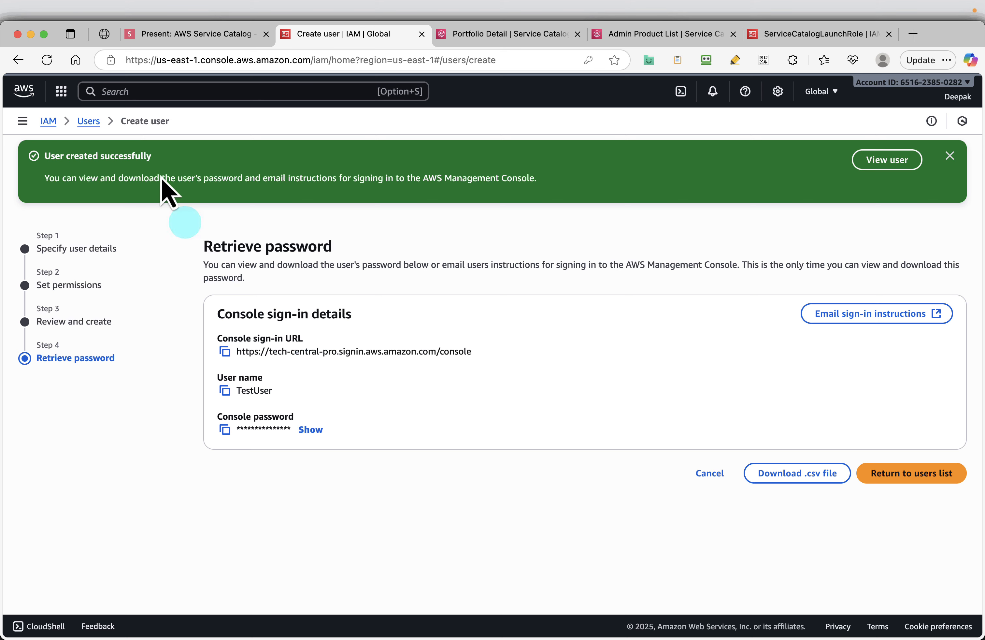
# Advance the slides through the portfolio access instructions to the "Development Environment Portfolio" slide
pyautogui.click(166, 35)
pyautogui.press('Right')
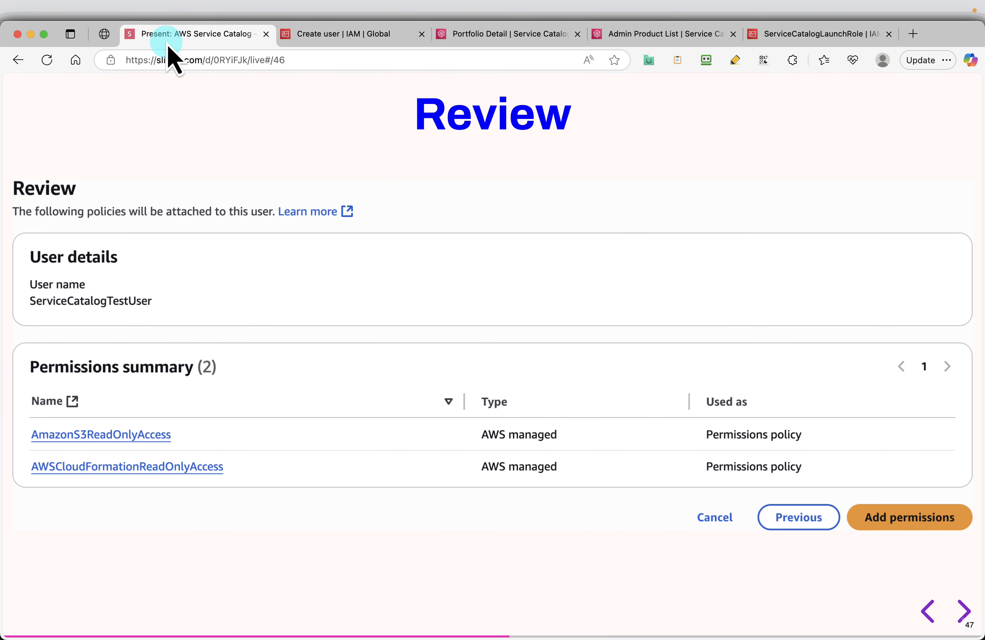
pyautogui.press('Right')
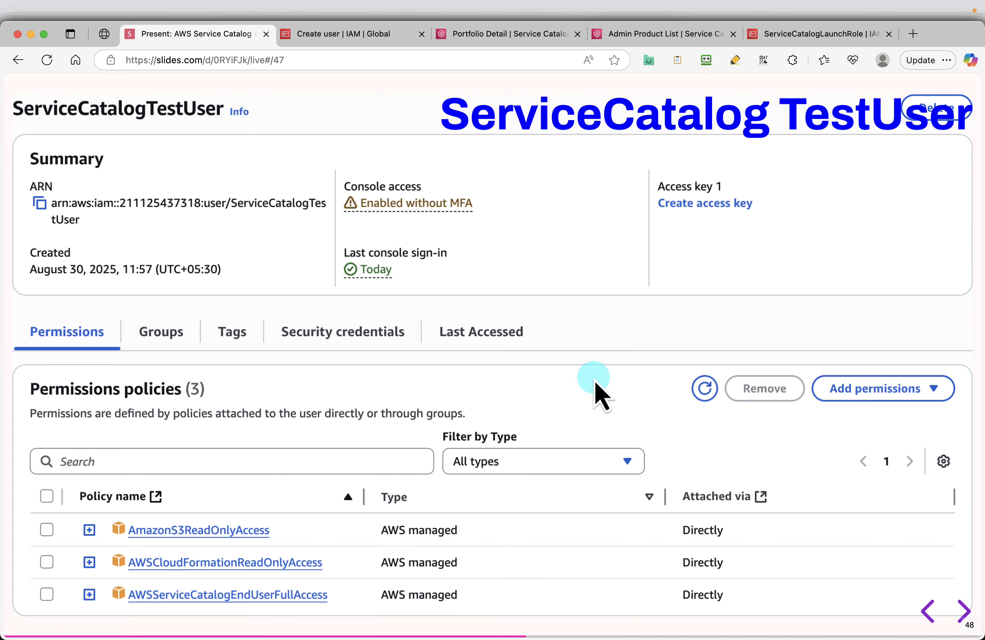
pyautogui.press('Right')
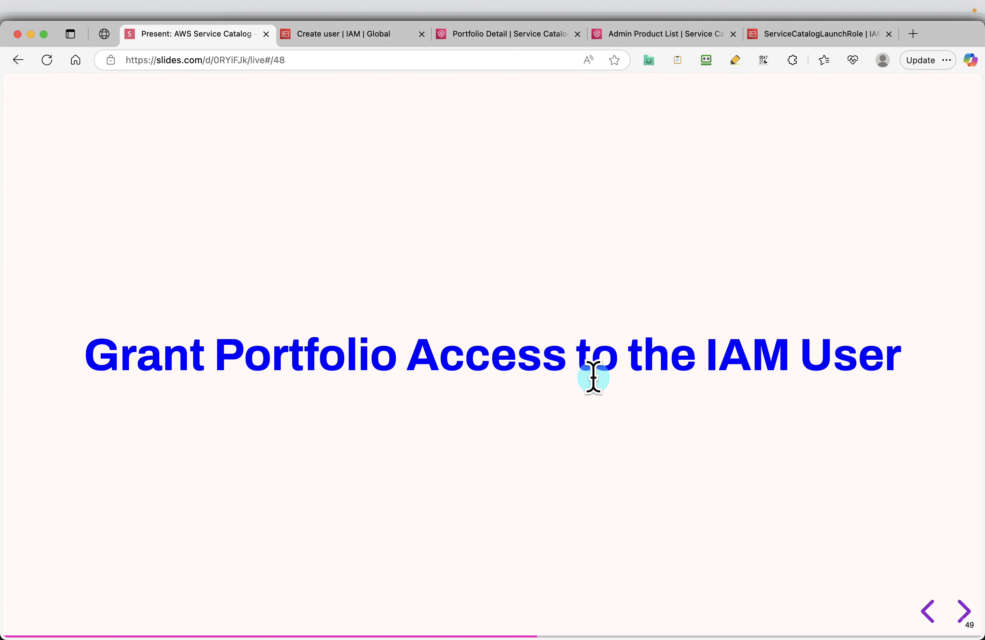
pyautogui.press('Right')
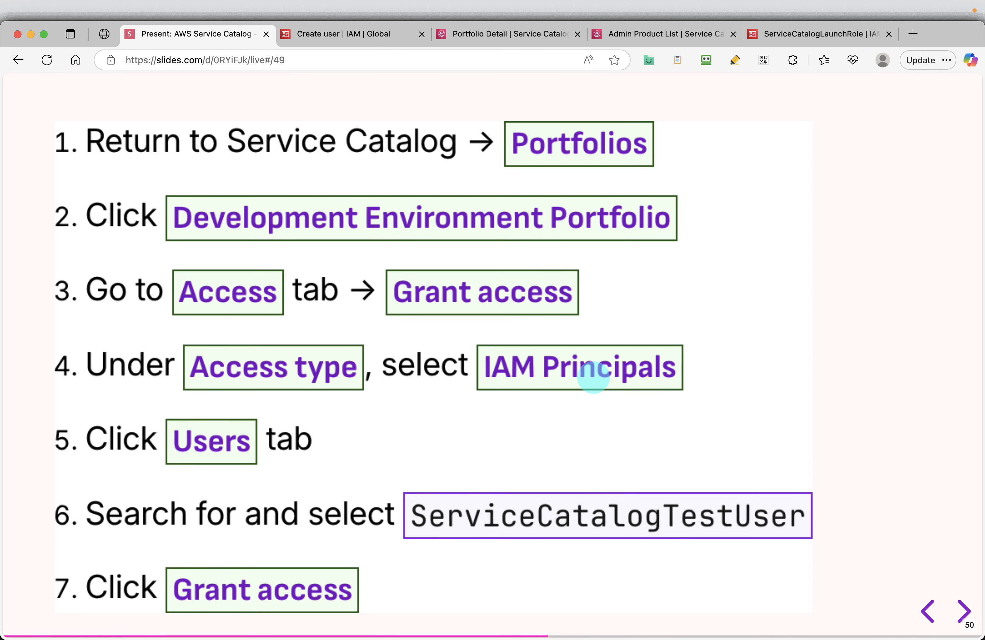
pyautogui.press('Right')
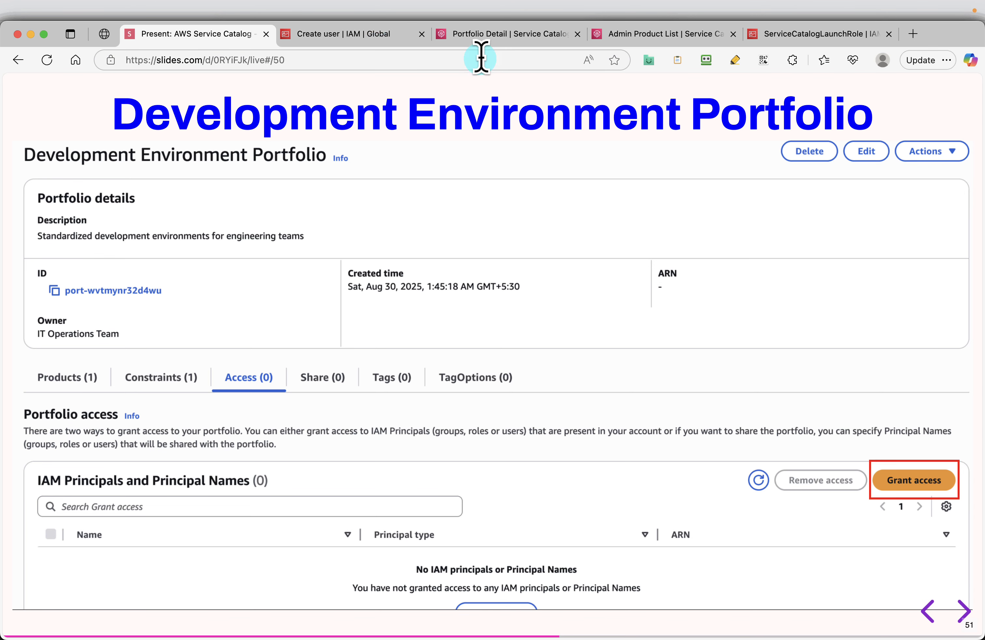
# Grant the IAM user TestUser access to the Development Environment Portfolio in Service Catalog
pyautogui.click(492, 37)
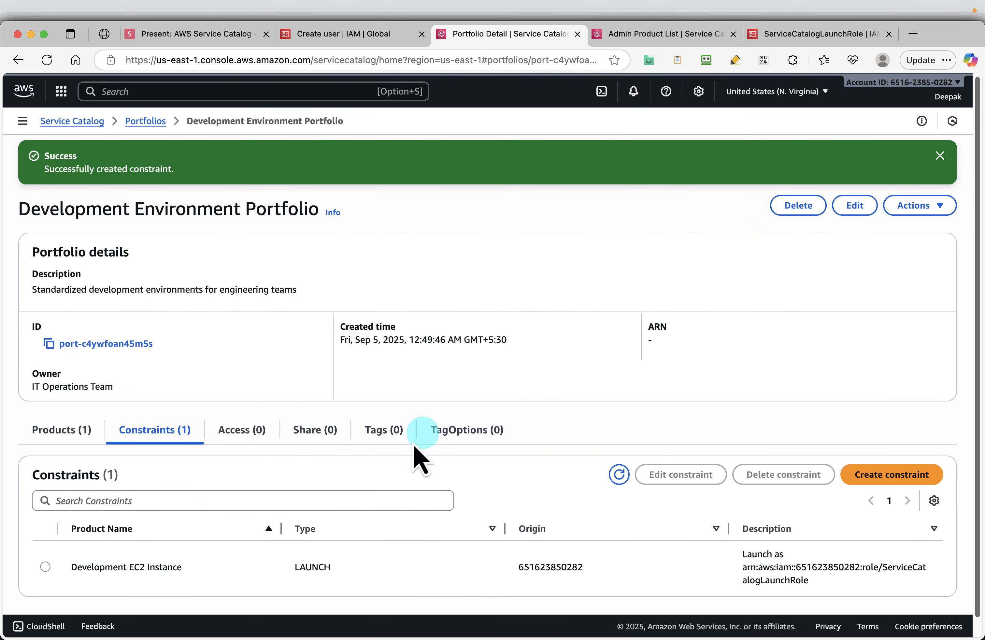
pyautogui.click(234, 434)
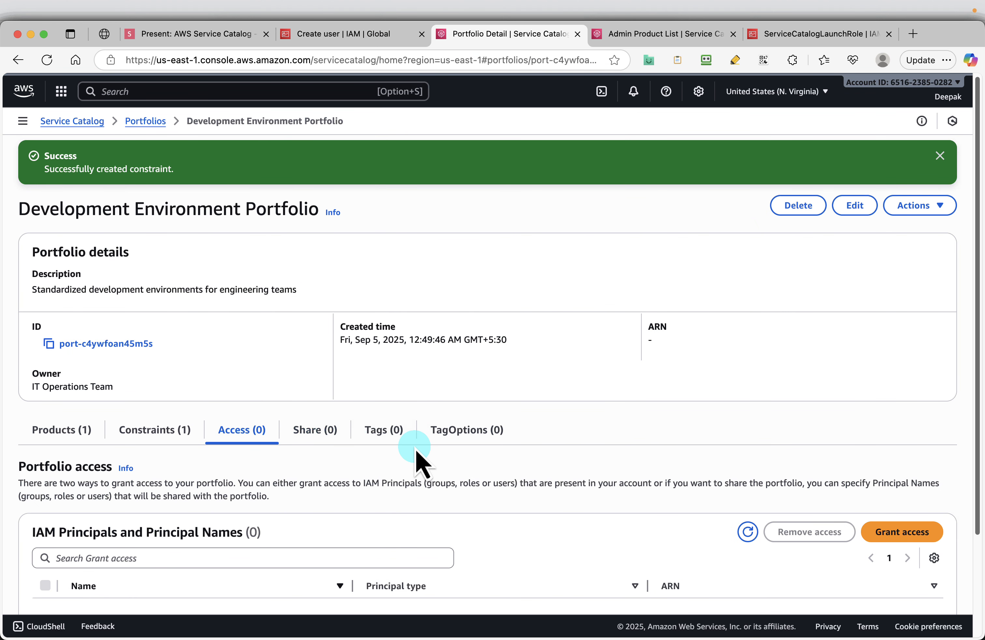
pyautogui.scroll(-3, 418, 452)
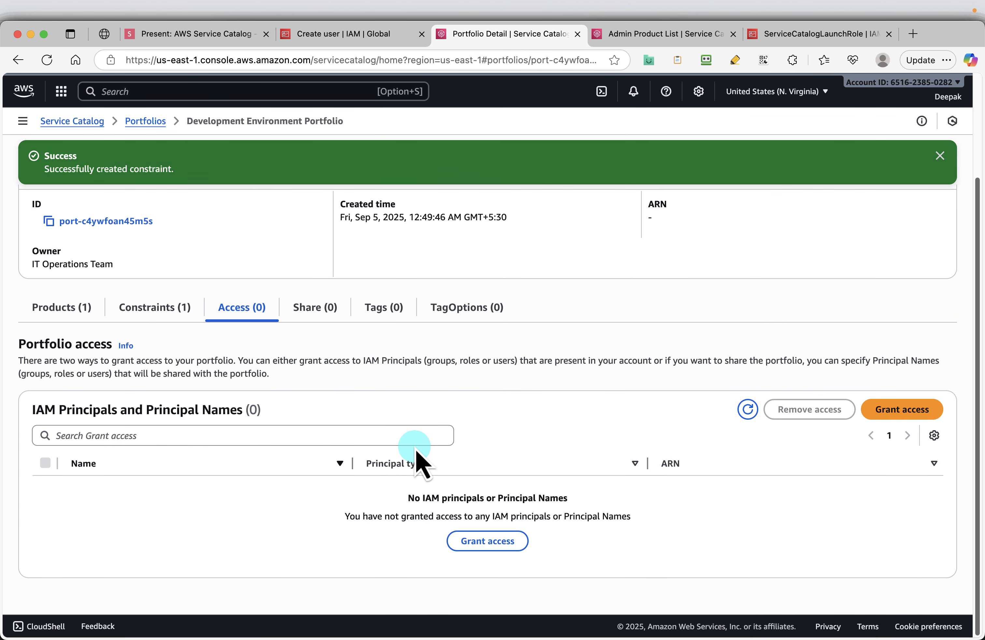
pyautogui.click(910, 410)
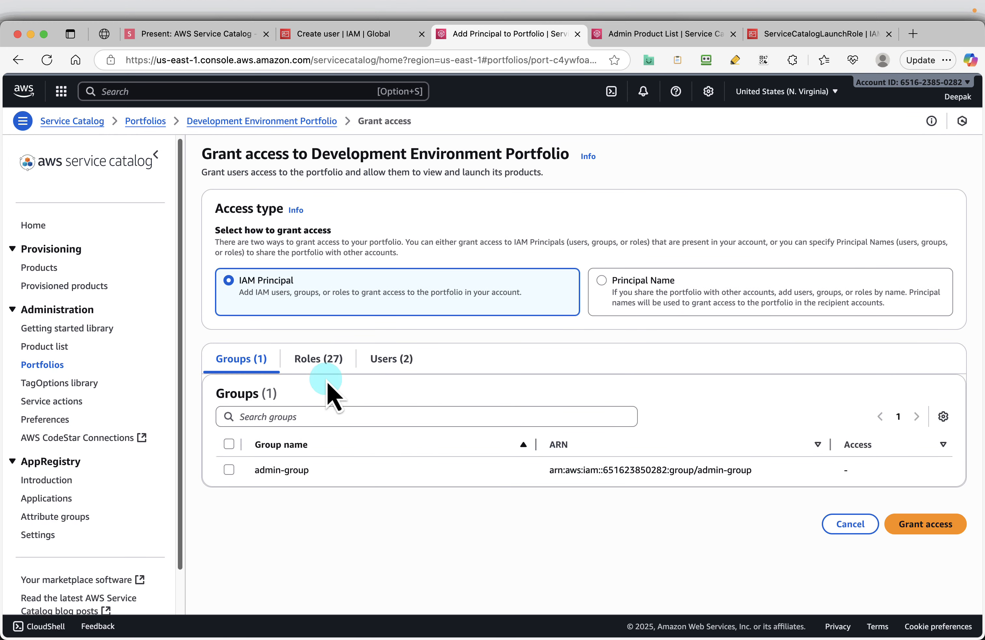
pyautogui.click(389, 360)
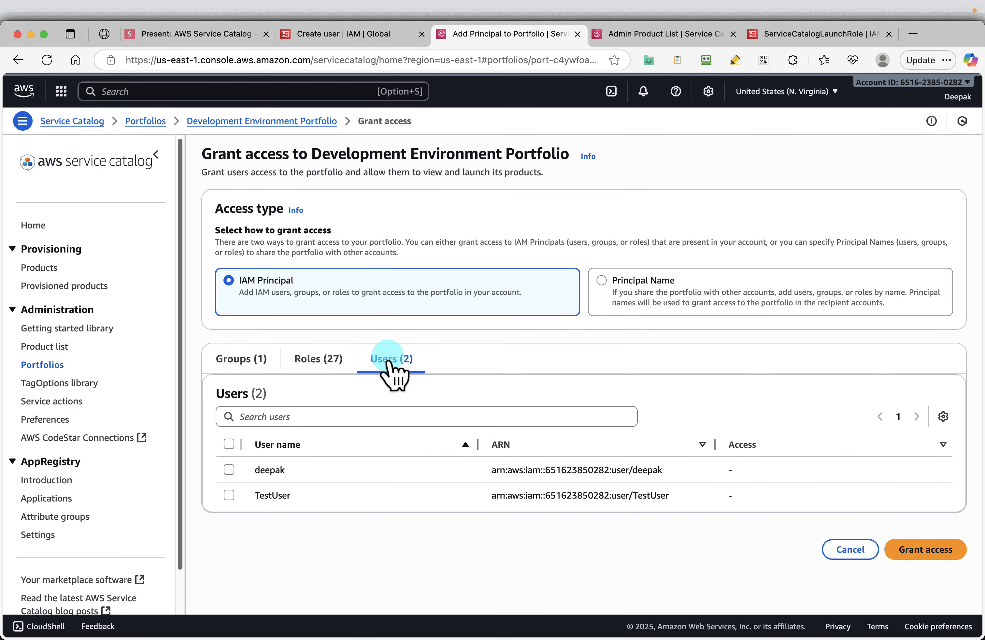
pyautogui.click(229, 495)
pyautogui.click(922, 556)
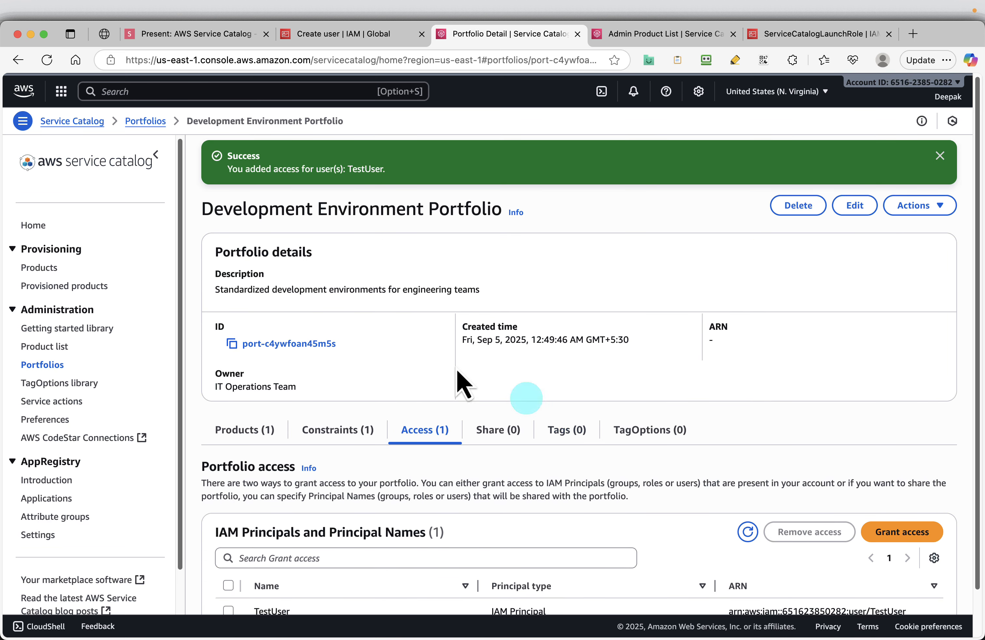
# Check TestUser's access status in the portfolio's Access list and Grant access form, leaving the form without changes
pyautogui.click(156, 155)
pyautogui.scroll(-2, 411, 451)
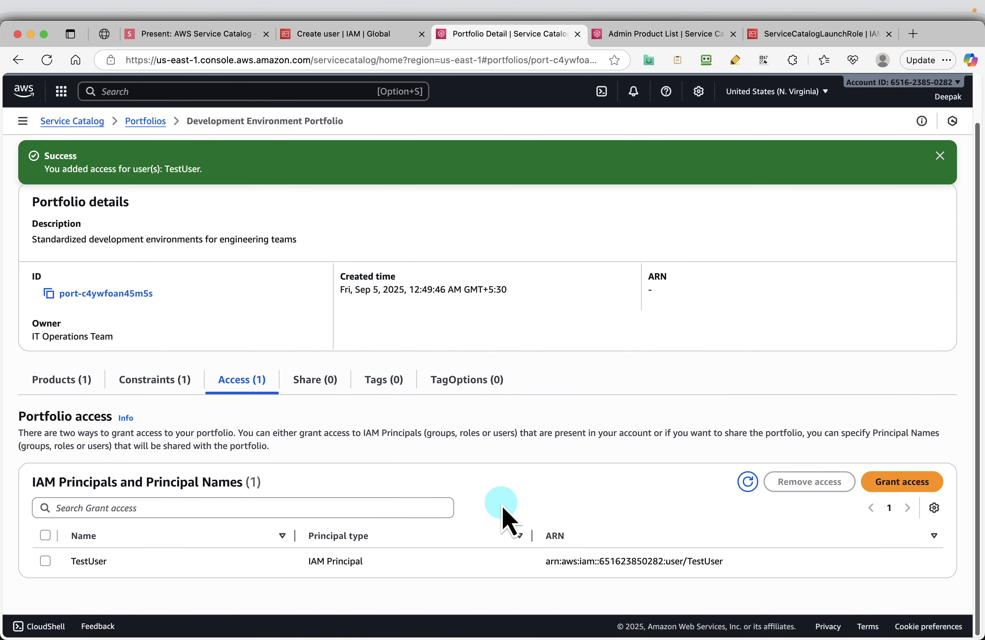
pyautogui.click(883, 478)
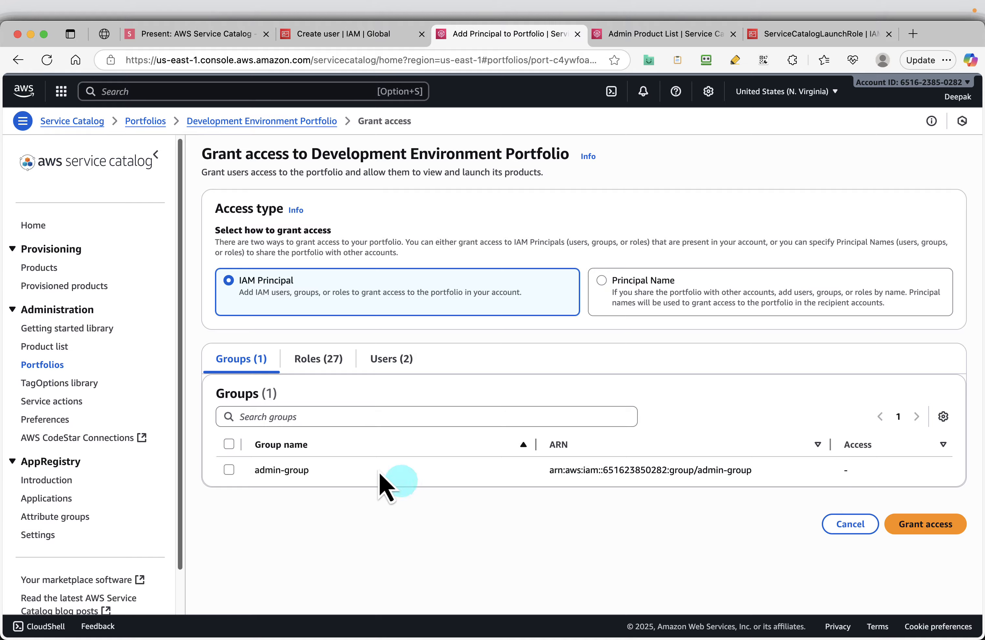
pyautogui.click(399, 361)
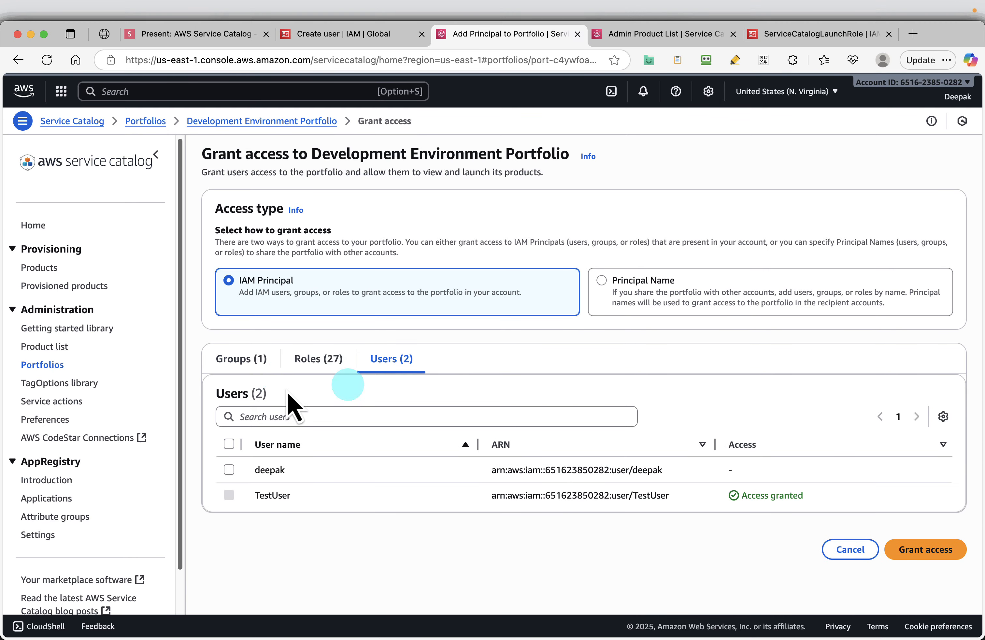
pyautogui.click(851, 550)
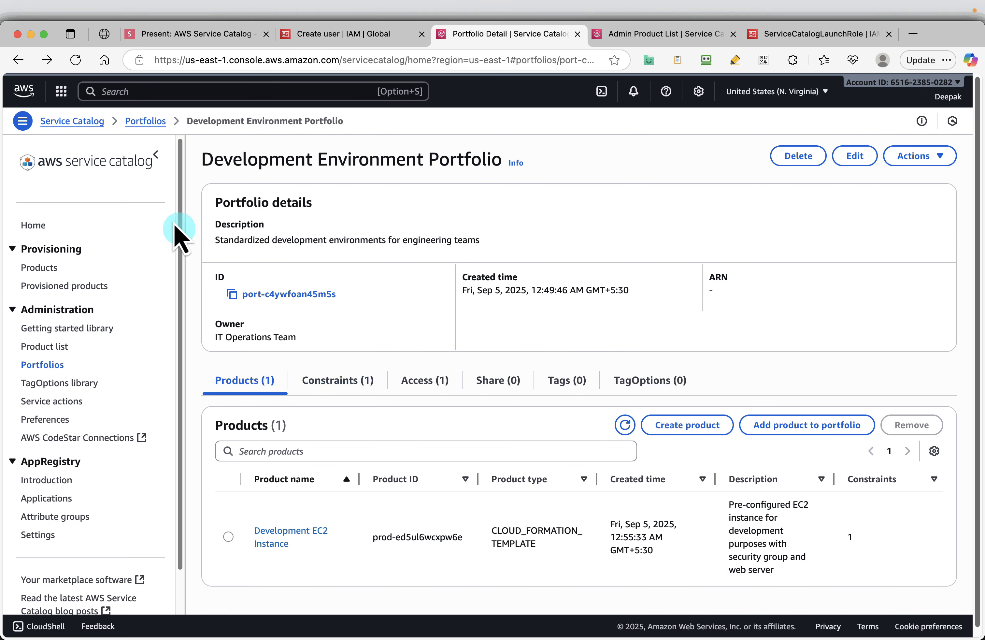
pyautogui.click(155, 156)
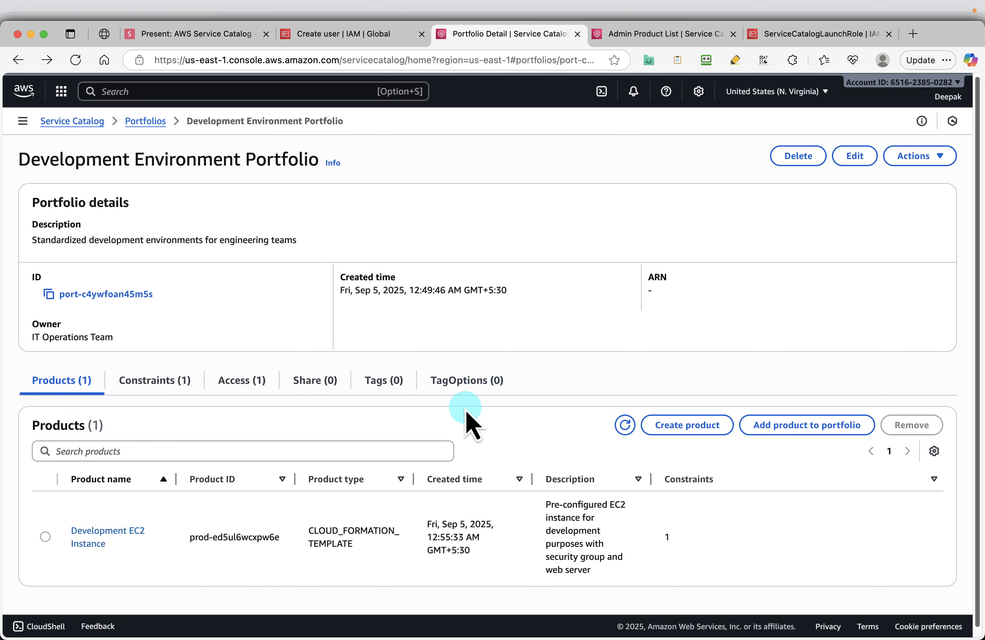
# Advance the slides past "Grant access" to the EC2 key pair creation instructions
pyautogui.click(189, 35)
pyautogui.press('Right')
pyautogui.press('Right')
pyautogui.press('Right')
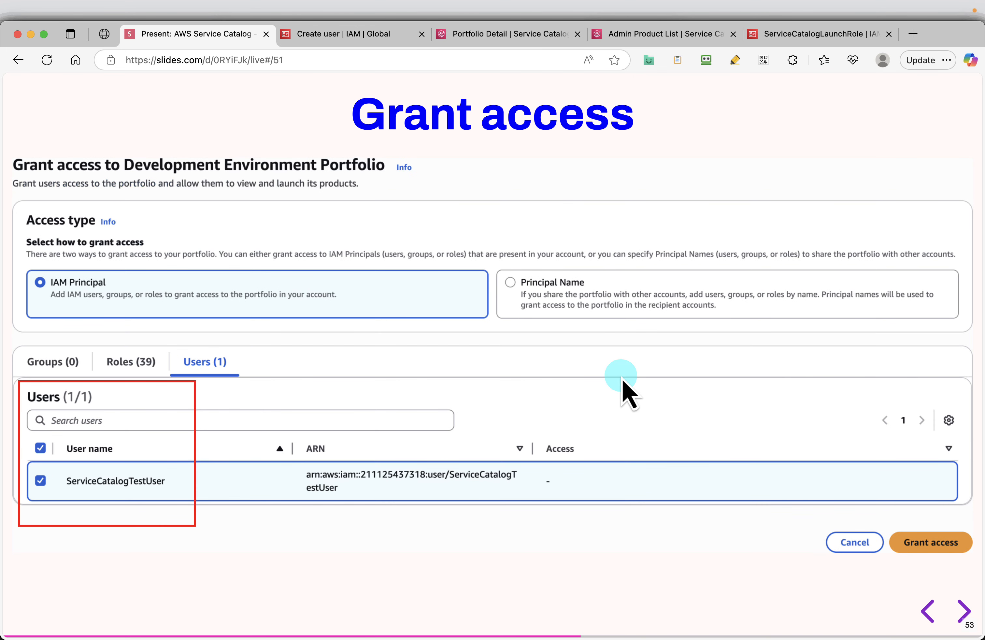
pyautogui.press('Right')
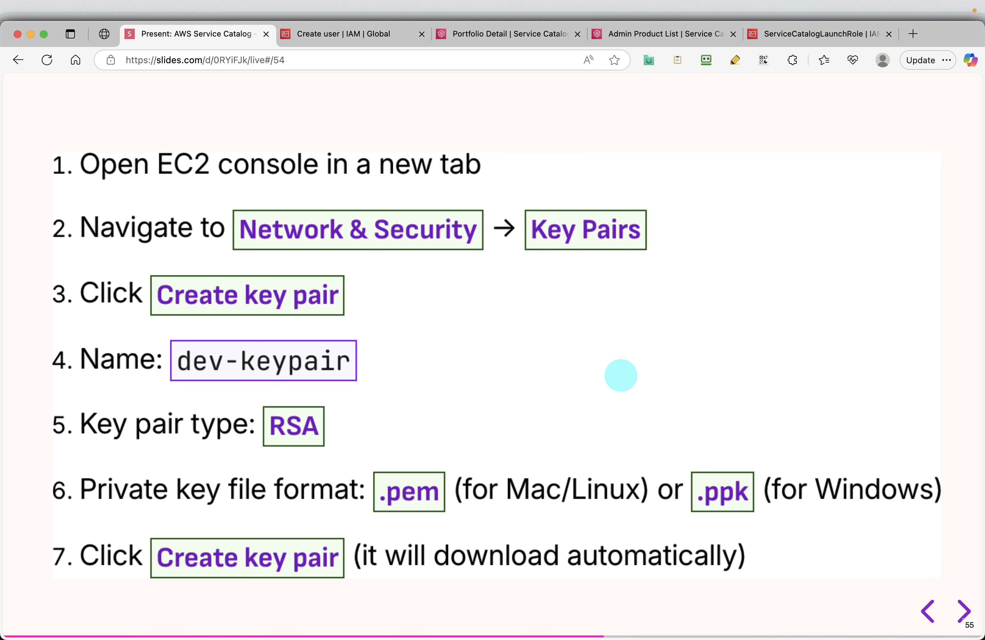
# Advance the slides to "Key pairs", and open the EC2 console in a new browser tab from the AWS service search
pyautogui.press('Right')
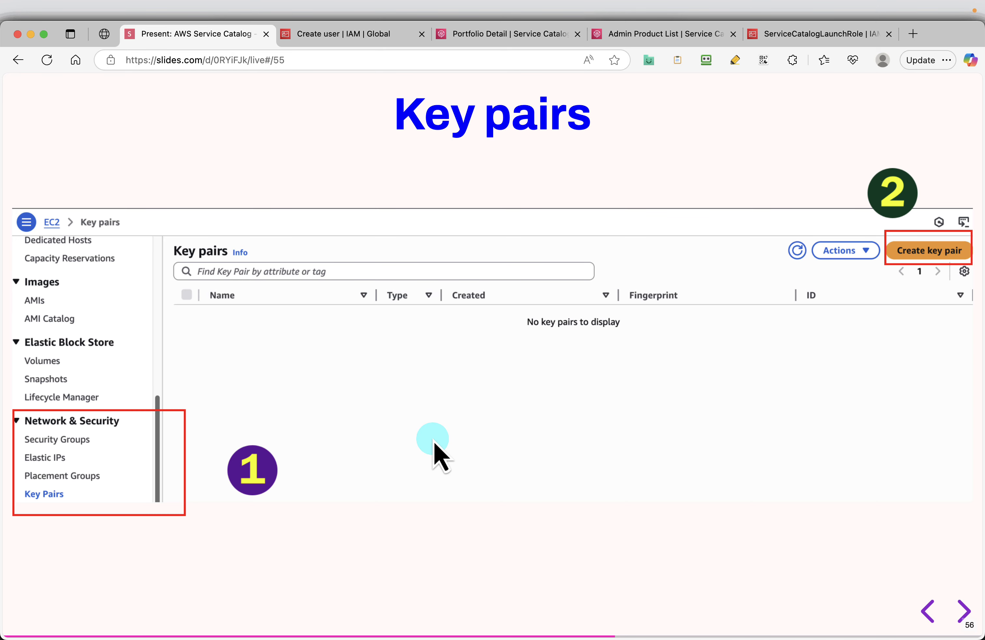
pyautogui.click(334, 36)
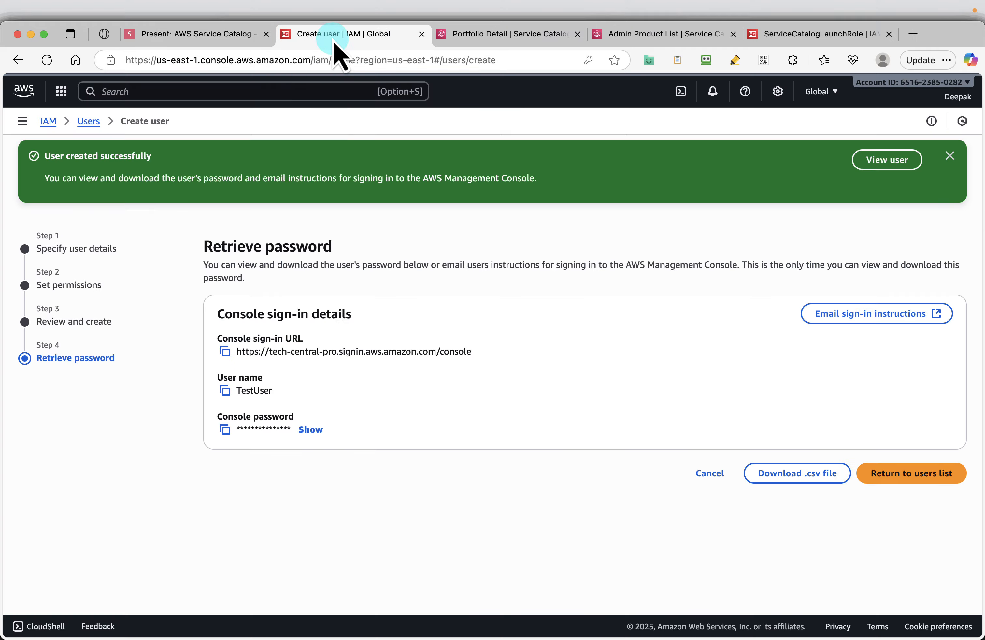
pyautogui.click(255, 92)
pyautogui.write('ec2')
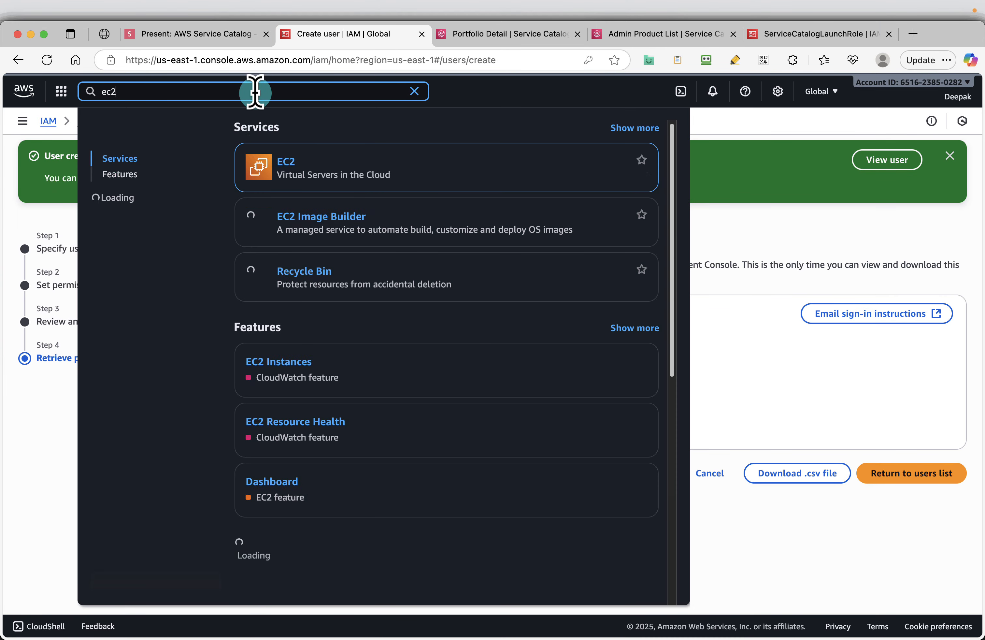
pyautogui.rightClick(287, 163)
pyautogui.click(338, 174)
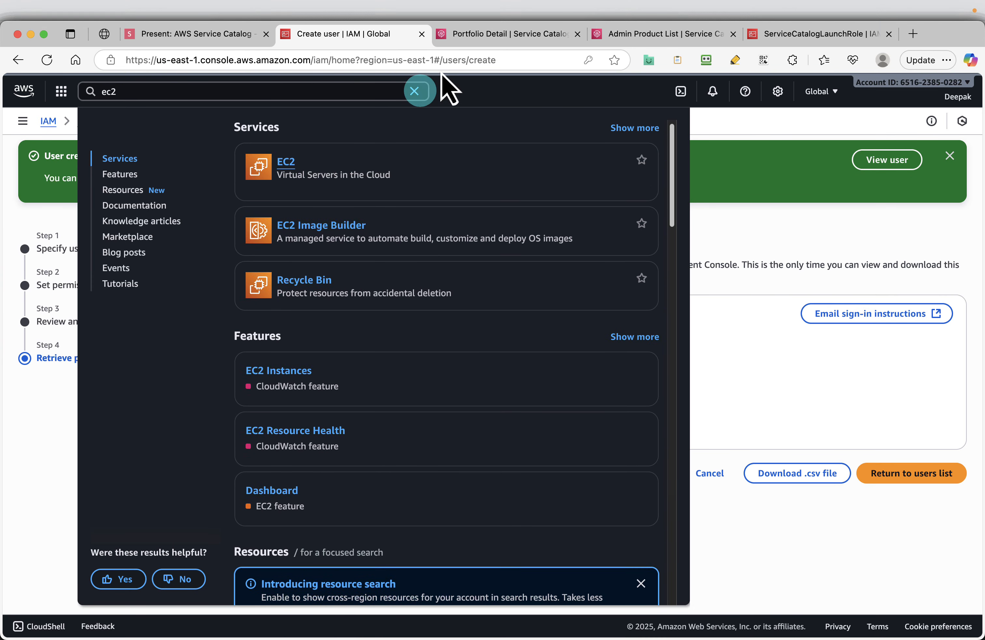
# Return to the presentation and advance it to the "Create key pair" slide
pyautogui.click(477, 37)
pyautogui.click(184, 37)
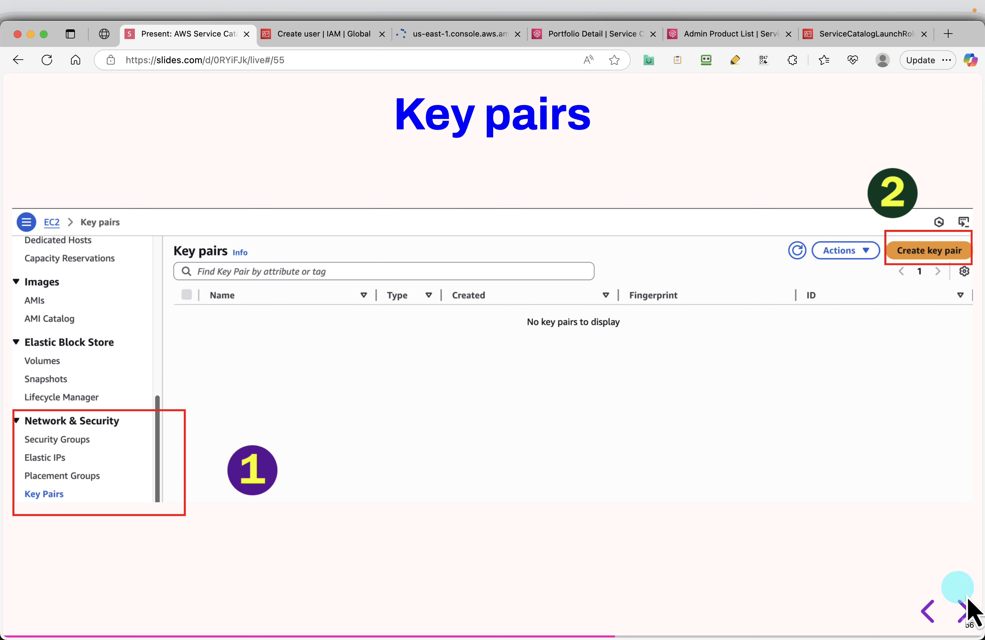
pyautogui.click(966, 610)
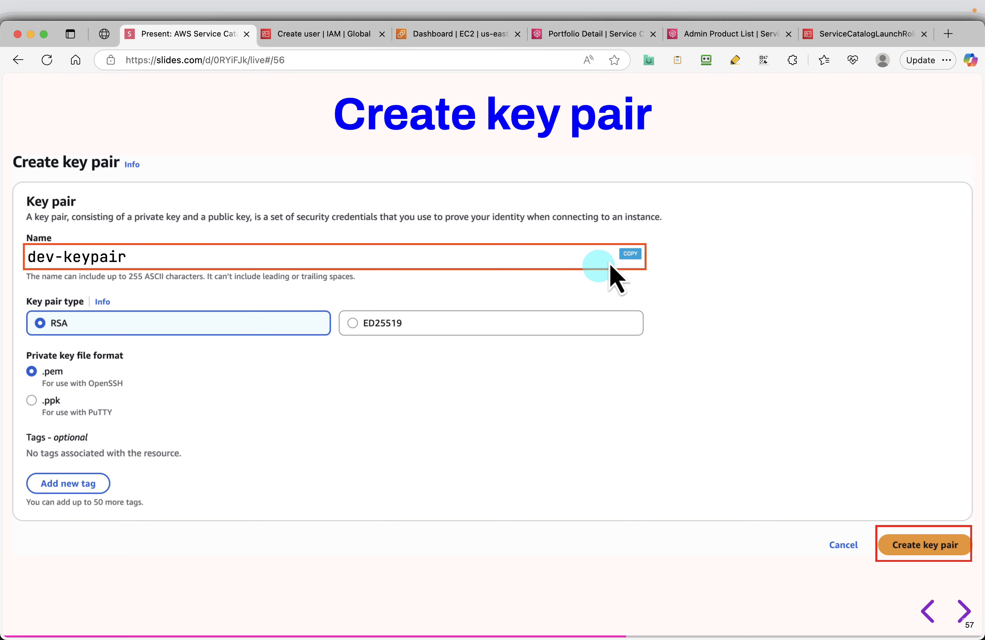
# Reorder the browser tabs so the EC2 Dashboard sits directly after the slides presentation
pyautogui.click(302, 35)
pyautogui.click(842, 554)
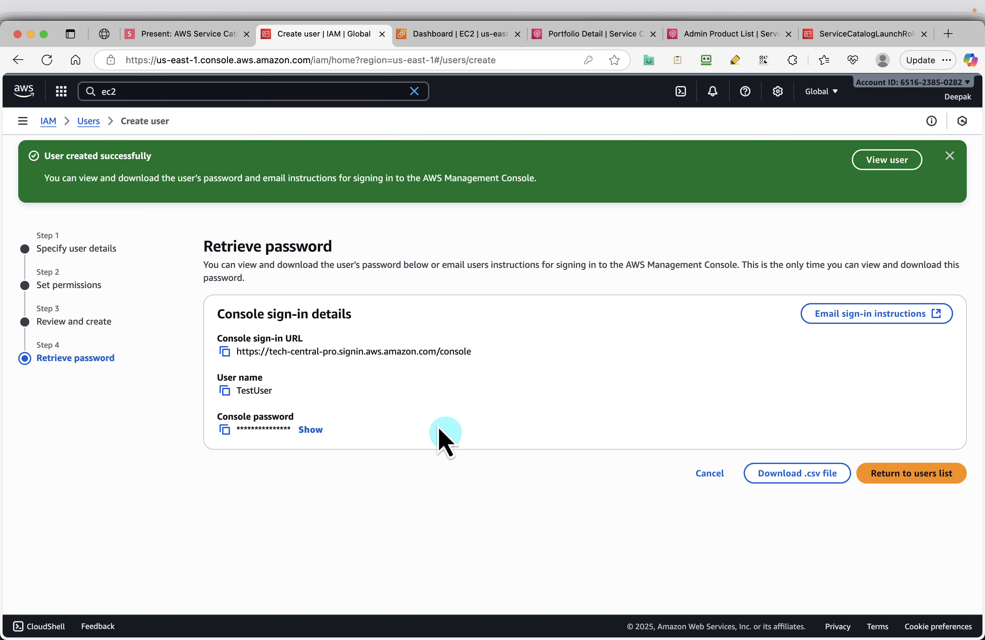
pyautogui.moveTo(460, 36); pyautogui.dragTo(325, 44)
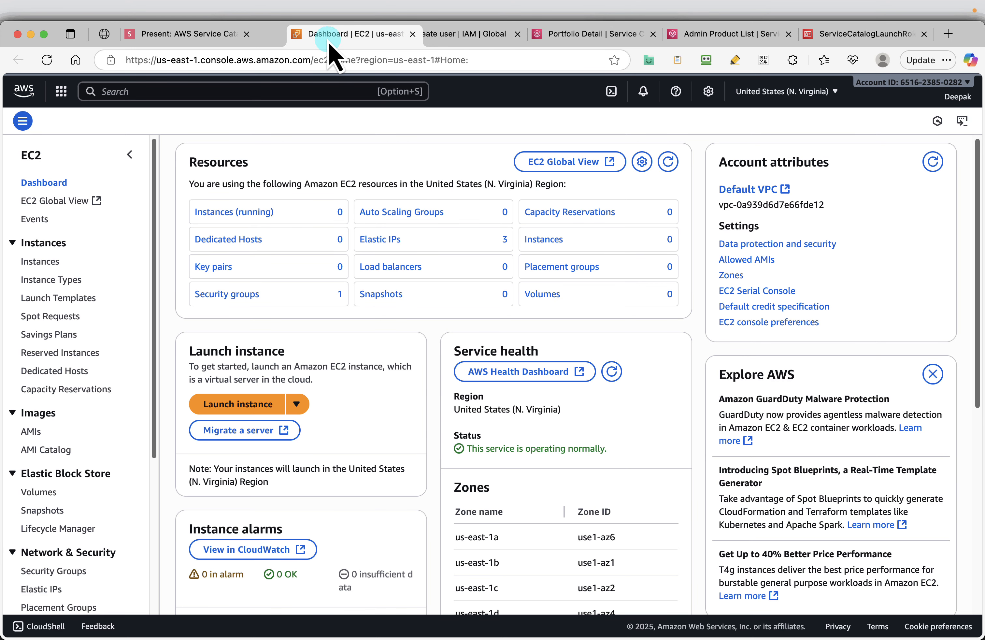
# Create an EC2 key pair named dev-keypair with type RSA and private key format .pem
pyautogui.scroll(-3, 83, 458)
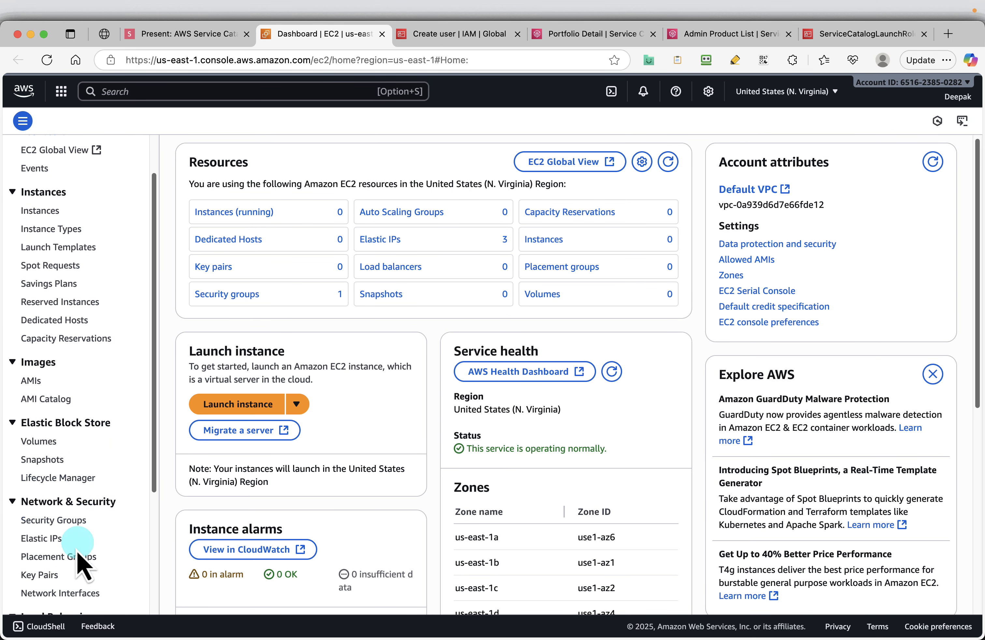
pyautogui.click(49, 567)
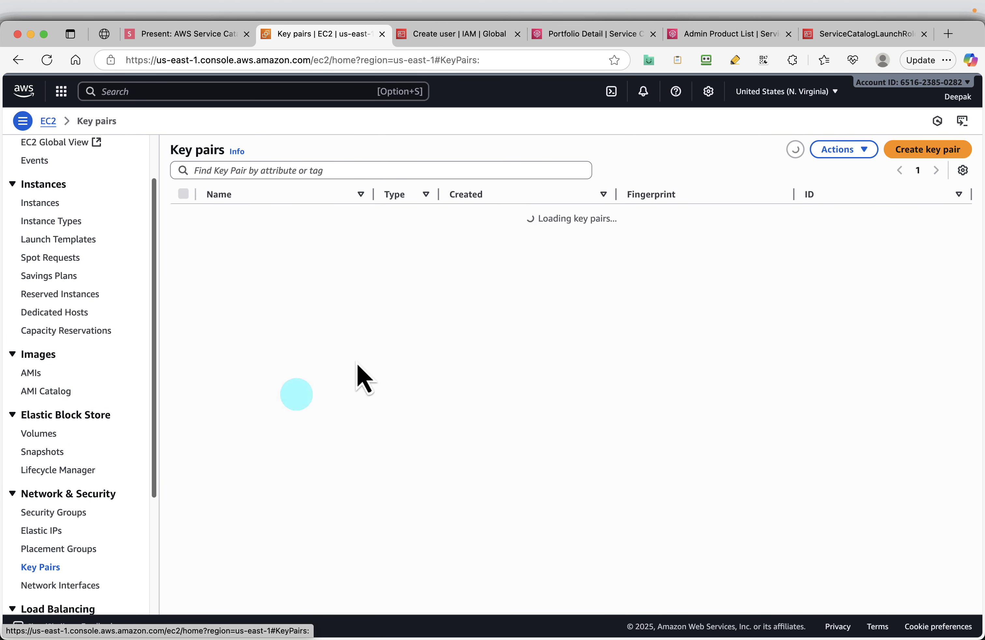
pyautogui.click(933, 150)
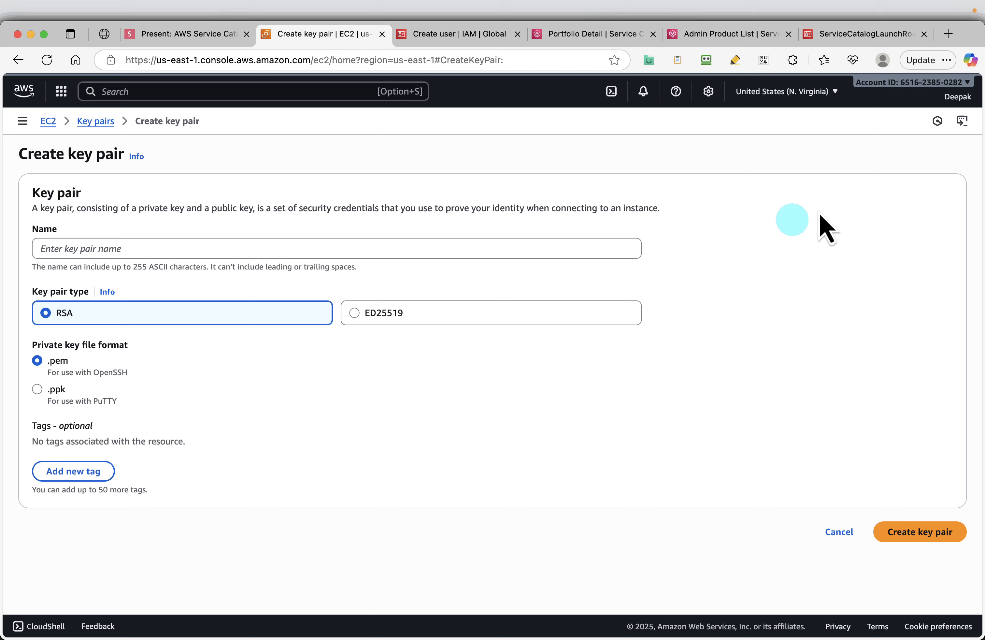
pyautogui.click(124, 249)
pyautogui.write('dev-keypair')
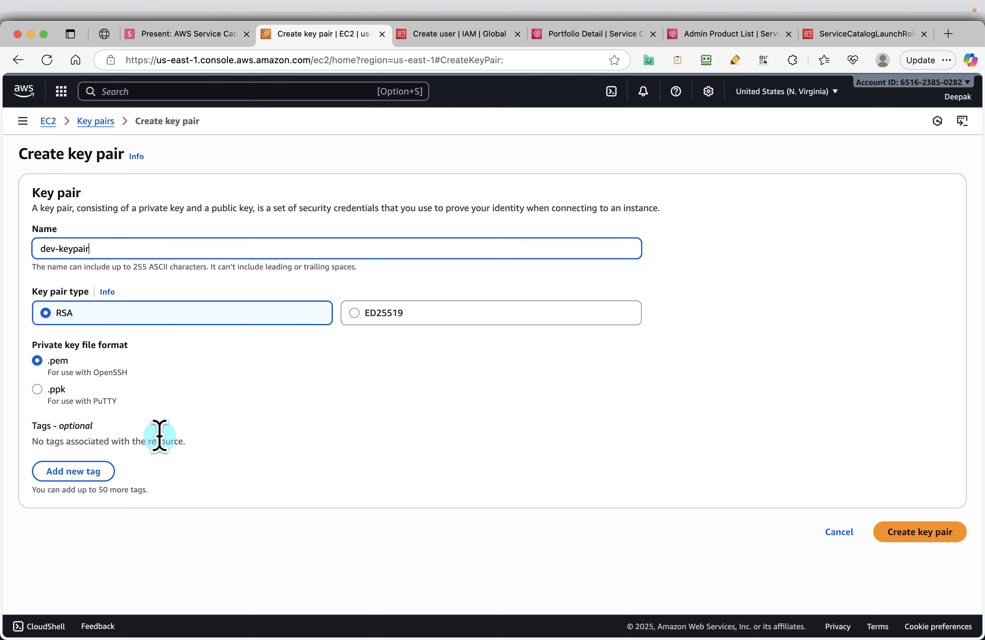
pyautogui.click(941, 530)
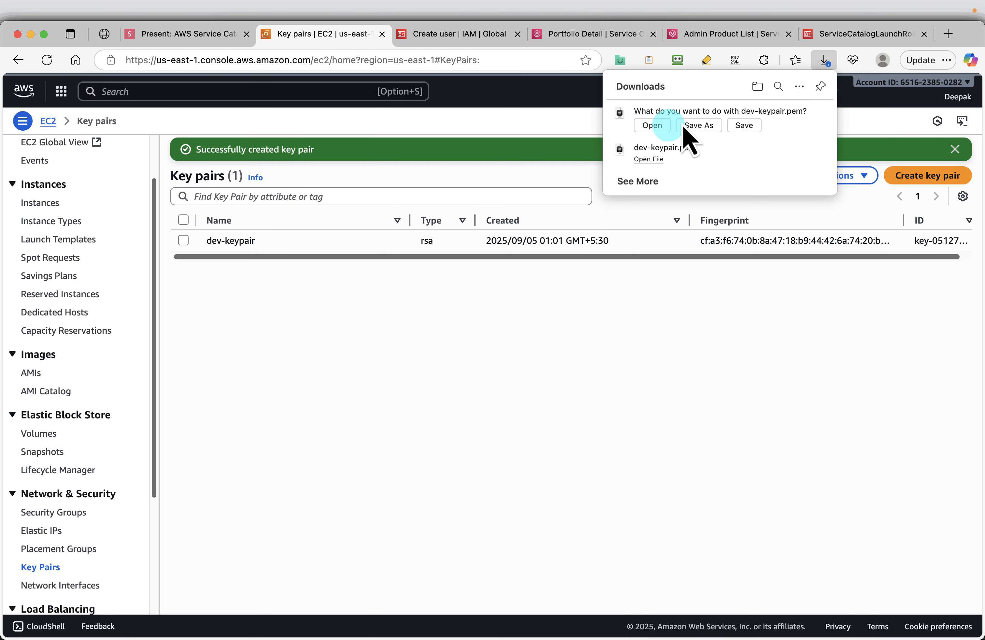
# Save the downloaded dev-keypair.pem in the service-catalog-demo folder, replacing the existing file
pyautogui.click(700, 127)
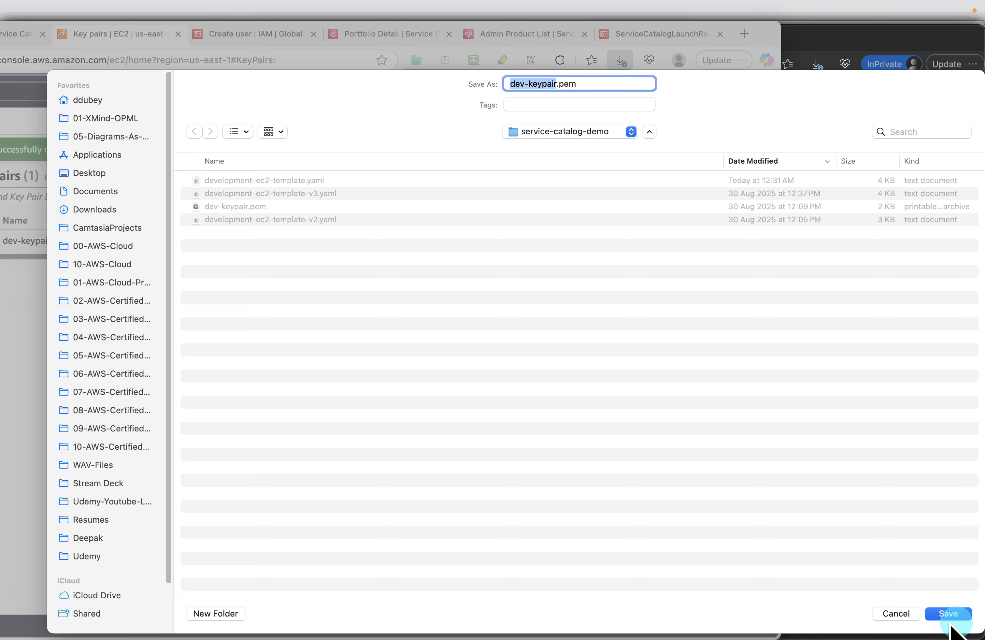
pyautogui.click(934, 614)
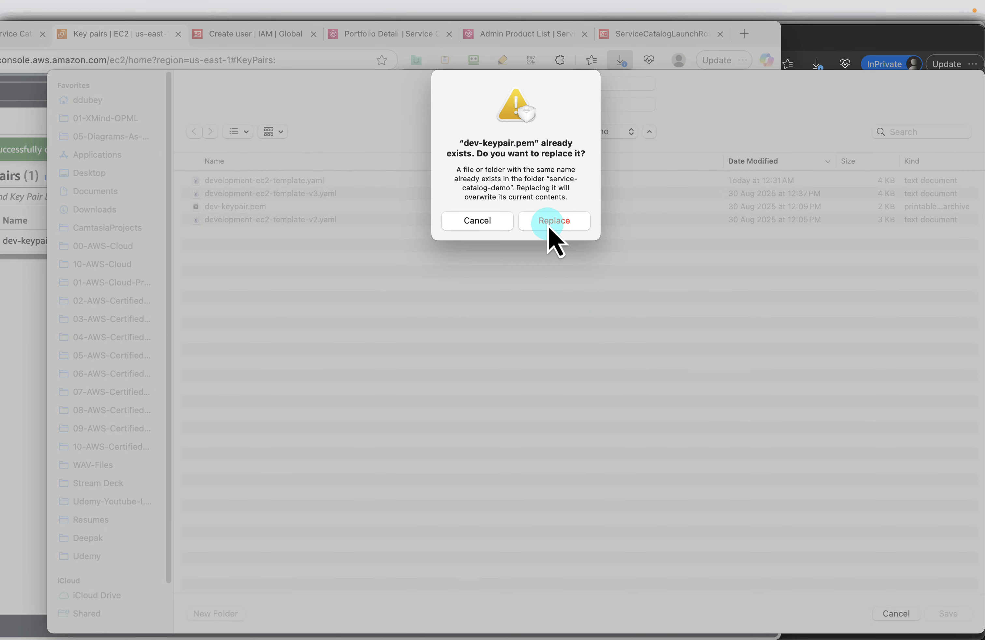
pyautogui.click(550, 222)
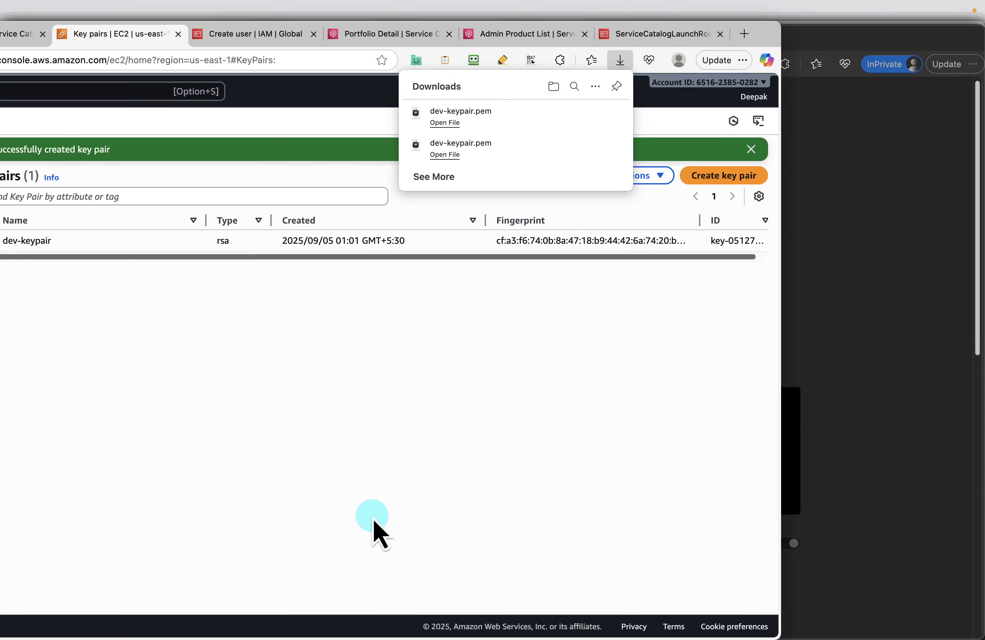
pyautogui.click(375, 528)
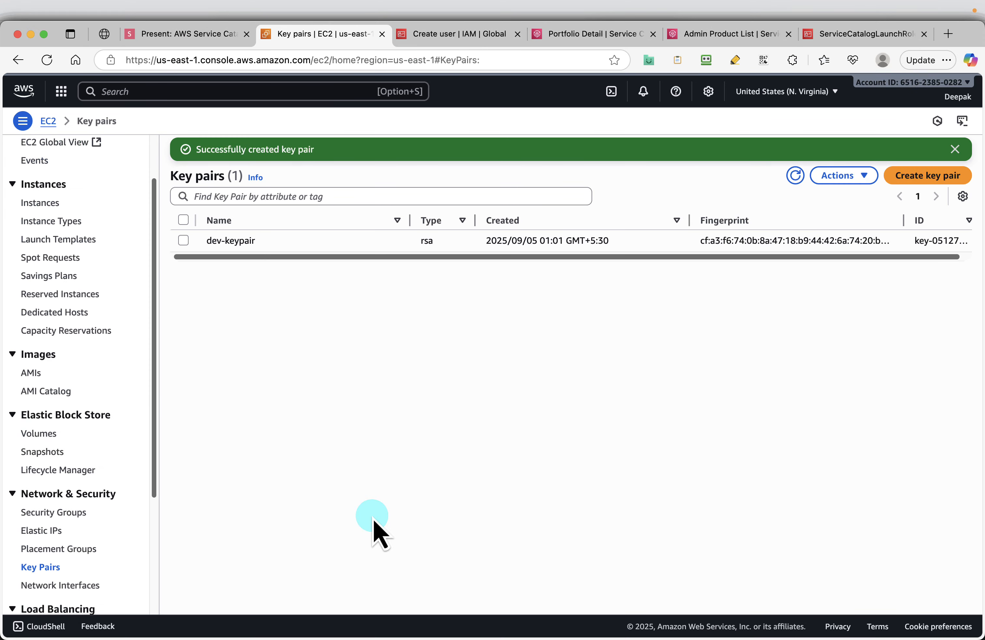
# Return to the presentation and advance through the Step 8 instructions to the "Login as End User" slide
pyautogui.click(190, 41)
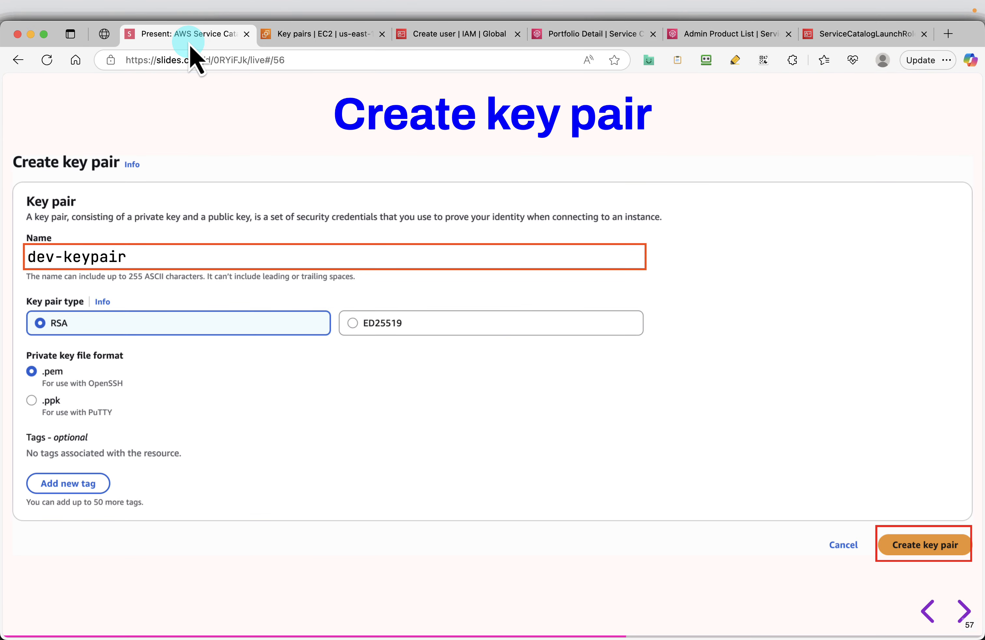
pyautogui.press('Right')
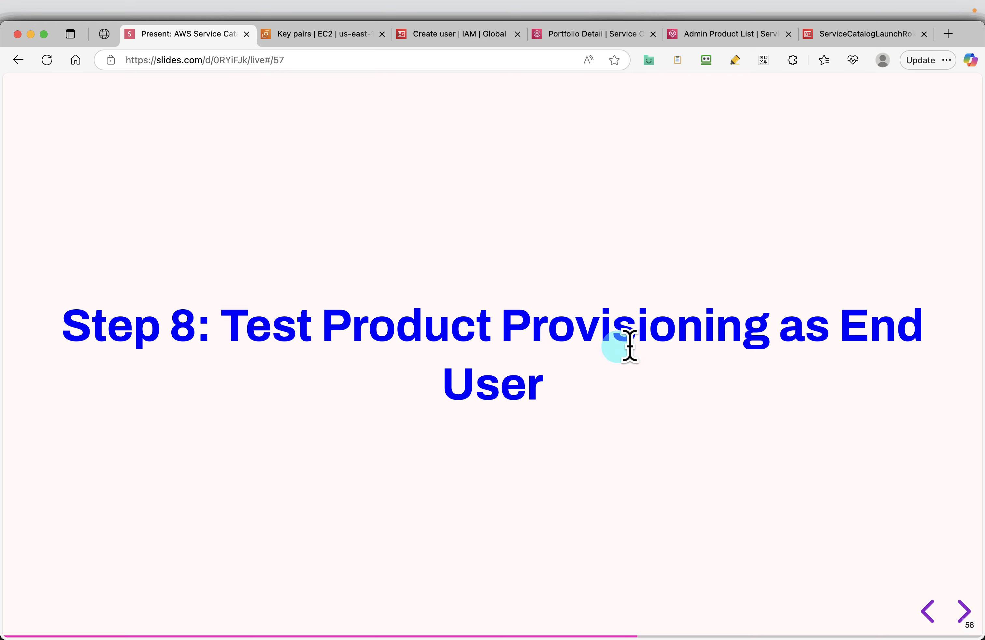
pyautogui.press('Right')
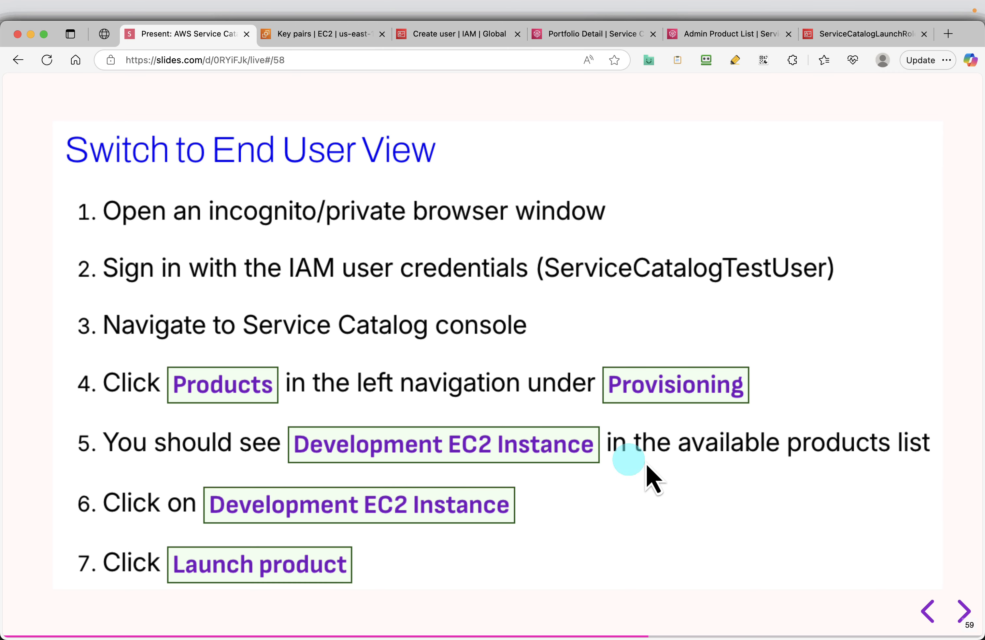
pyautogui.press('Right')
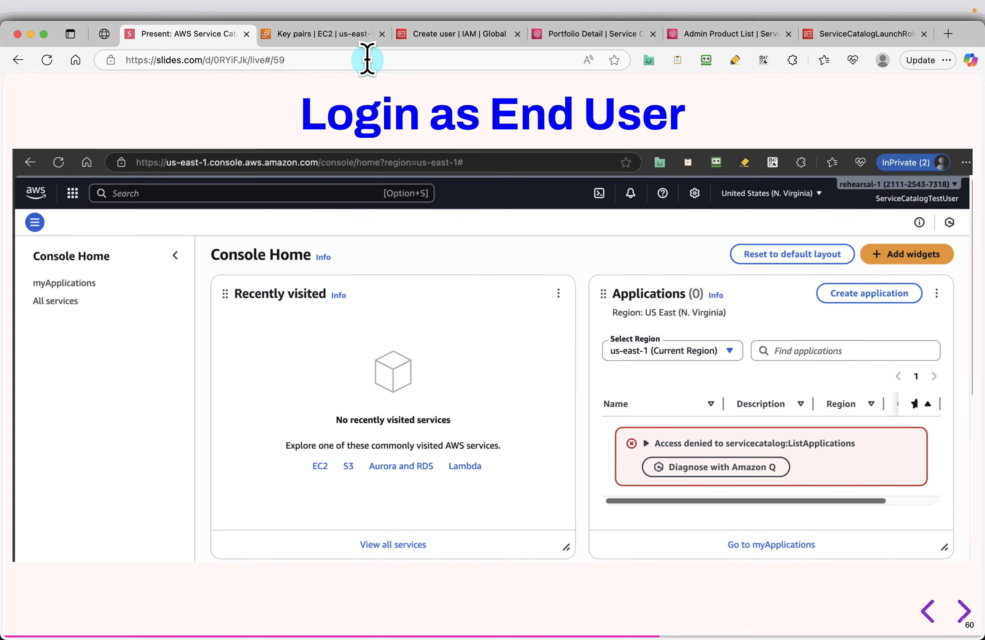
# Copy the new IAM user's console sign-in URL and open it in a new InPrivate window
pyautogui.click(461, 35)
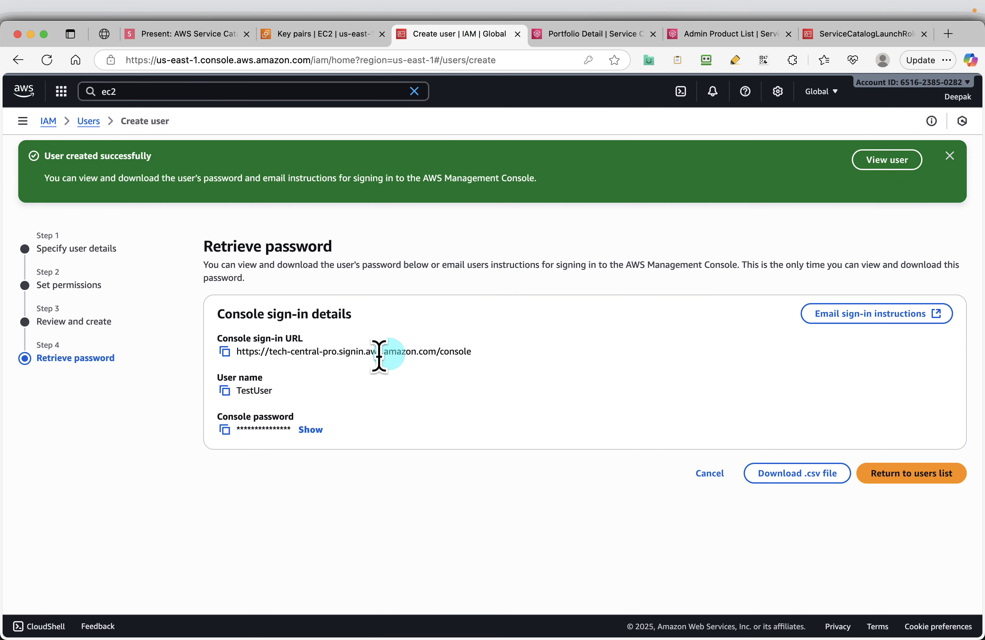
pyautogui.click(224, 351)
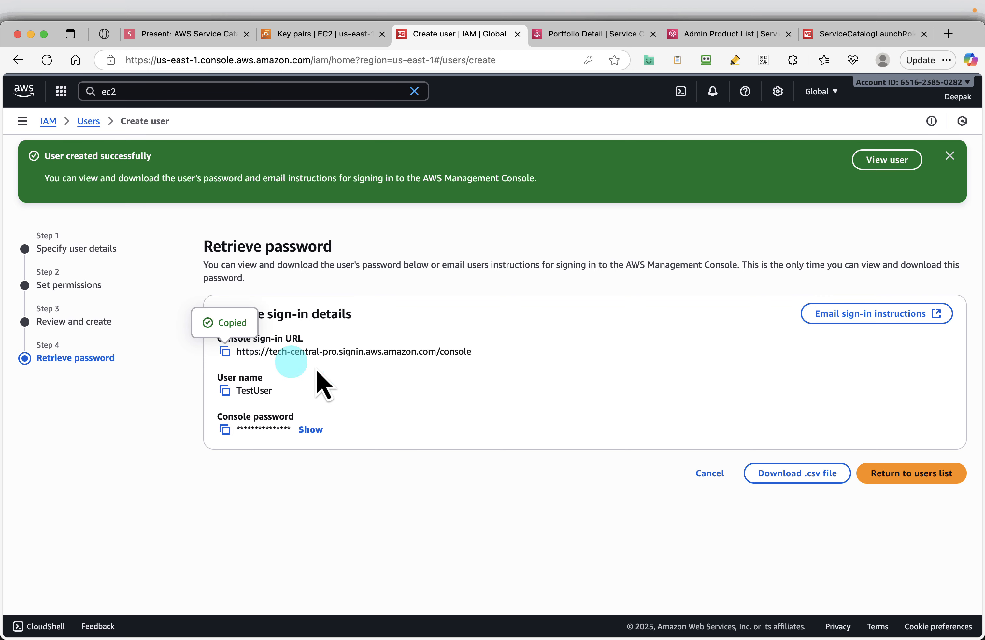
pyautogui.press('super+shift+n')
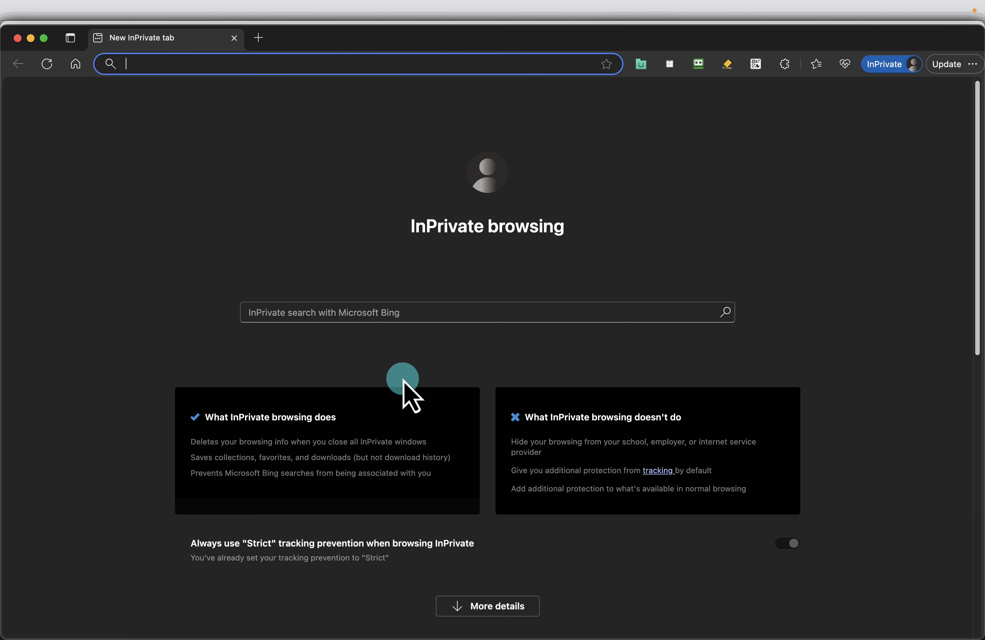
pyautogui.press('super+v')
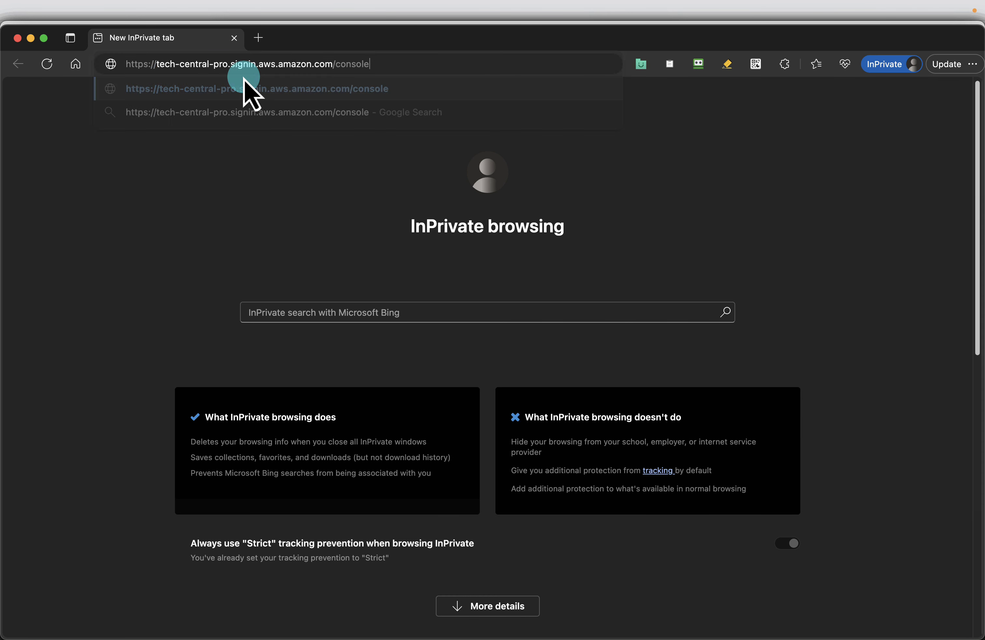
pyautogui.click(244, 83)
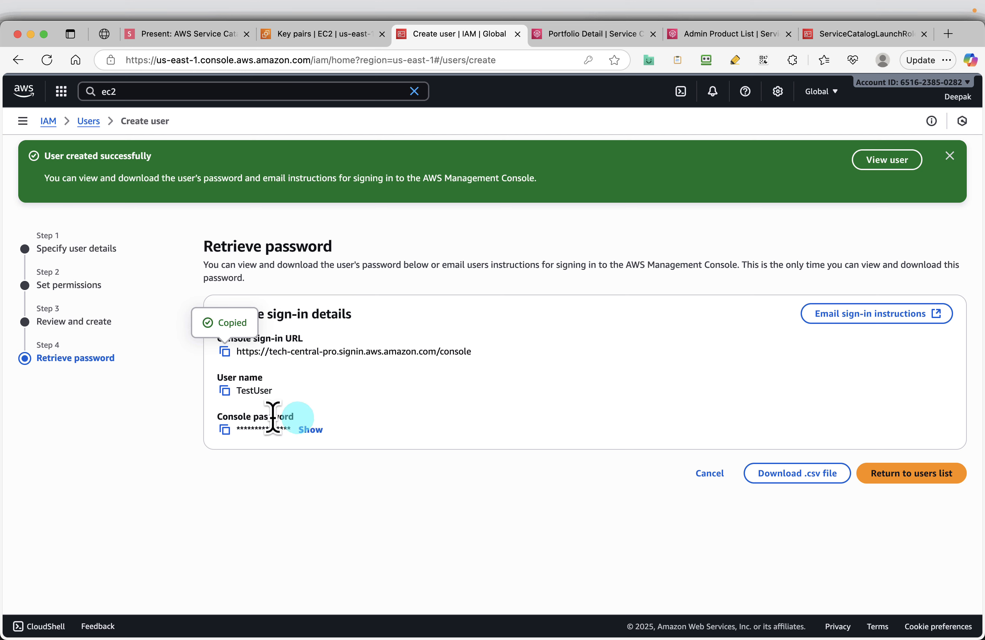
# Copy the IAM user's console password and sign in to AWS as TestUser, pasting it into the password field
pyautogui.click(224, 429)
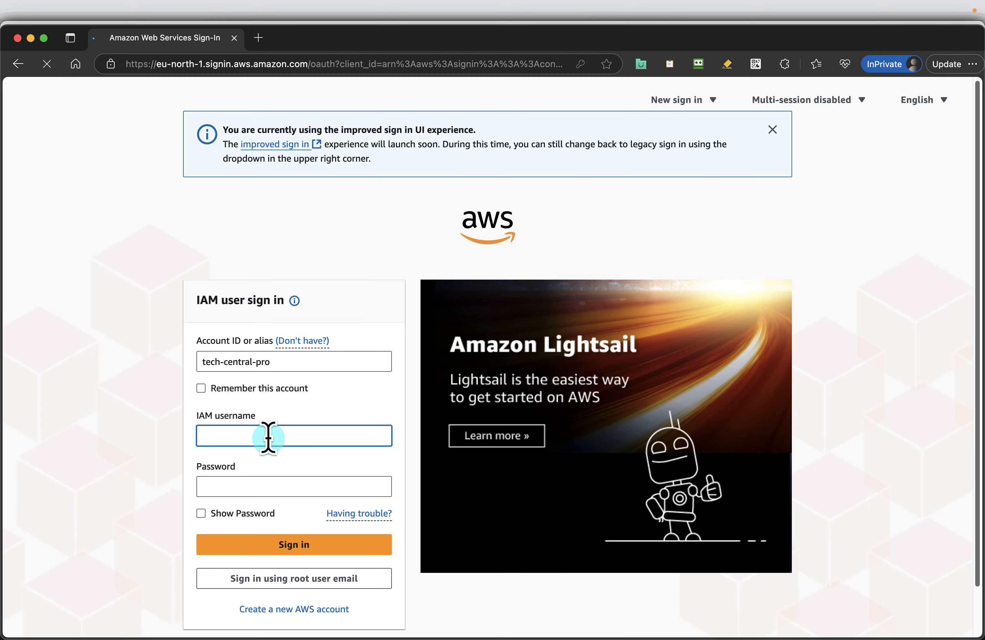
pyautogui.click(259, 490)
pyautogui.press('super+v')
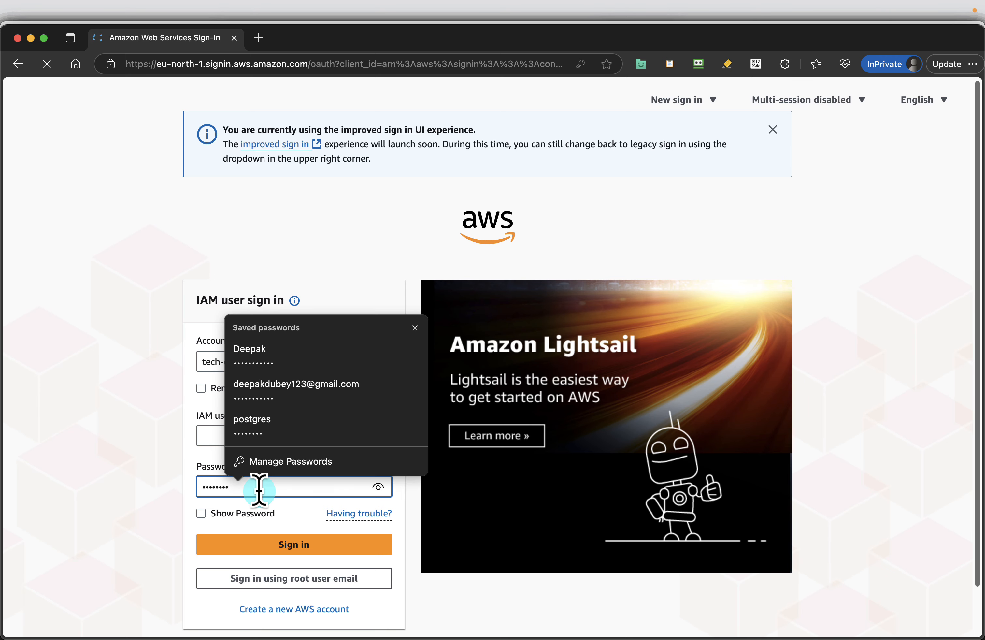
pyautogui.click(235, 426)
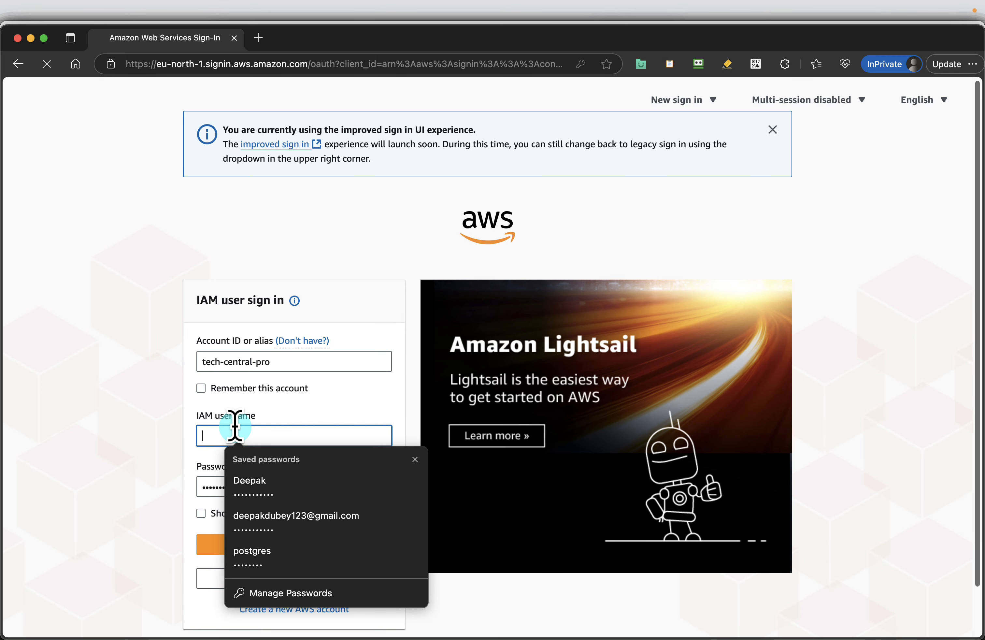
pyautogui.write('T')
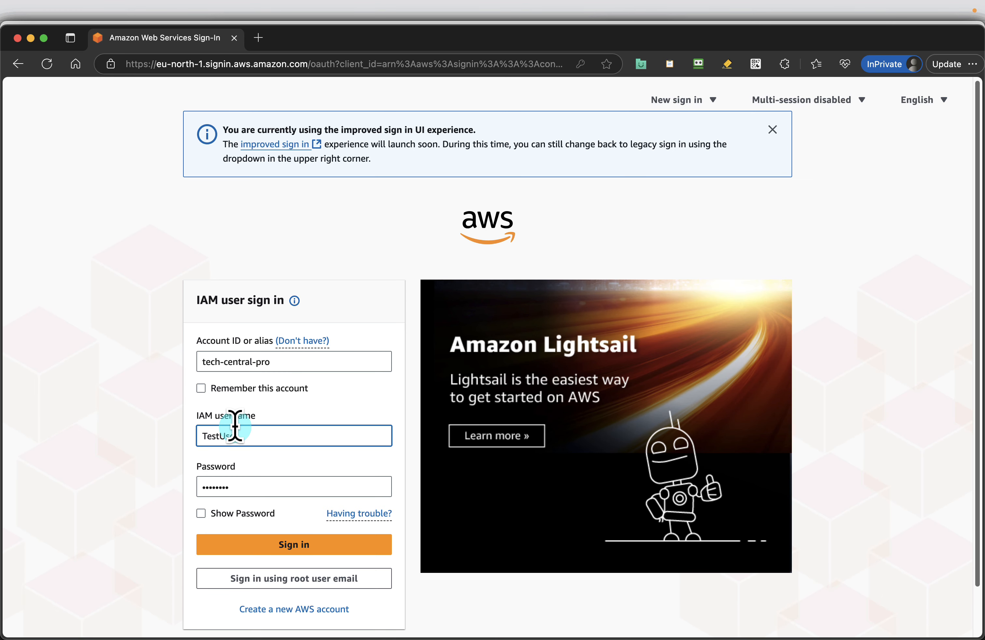
pyautogui.write('estUser')
pyautogui.click(287, 547)
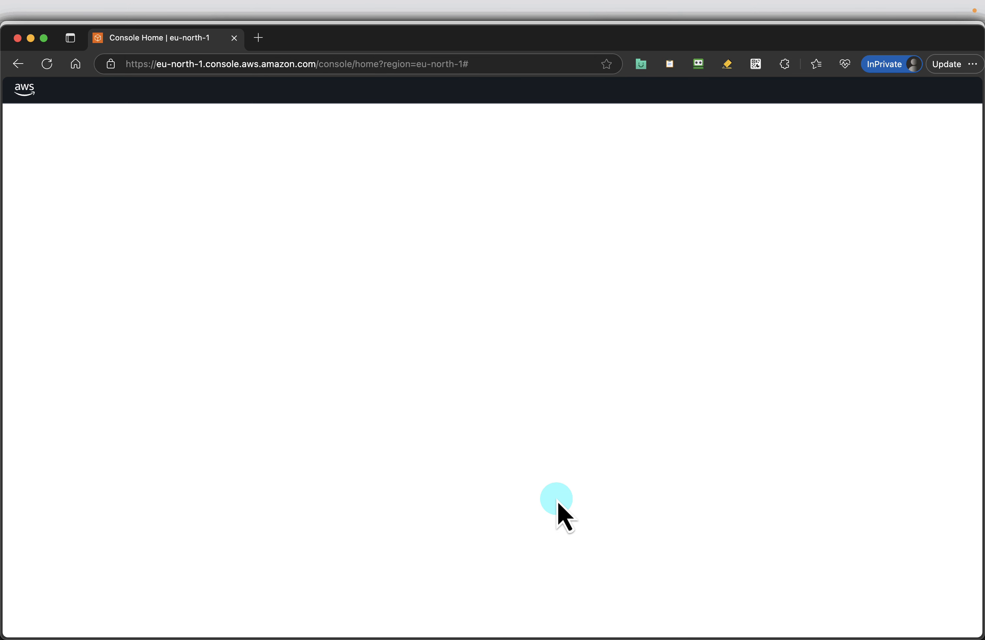
pyautogui.click(867, 180)
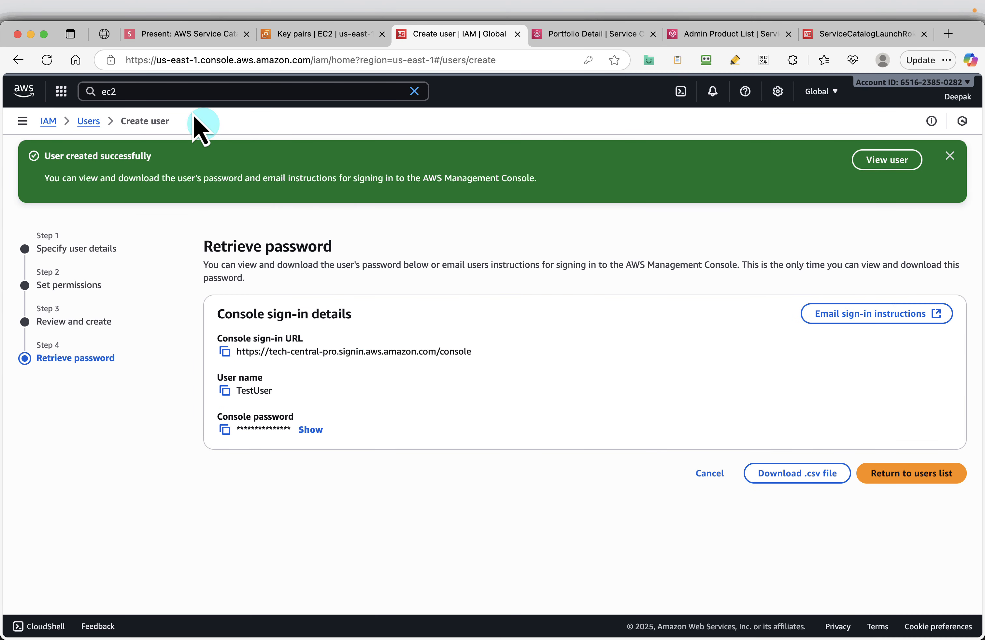
# Advance the presentation to the "Go to Service Catalog" slide, and return to TestUser's Console Home in the InPrivate window
pyautogui.click(177, 41)
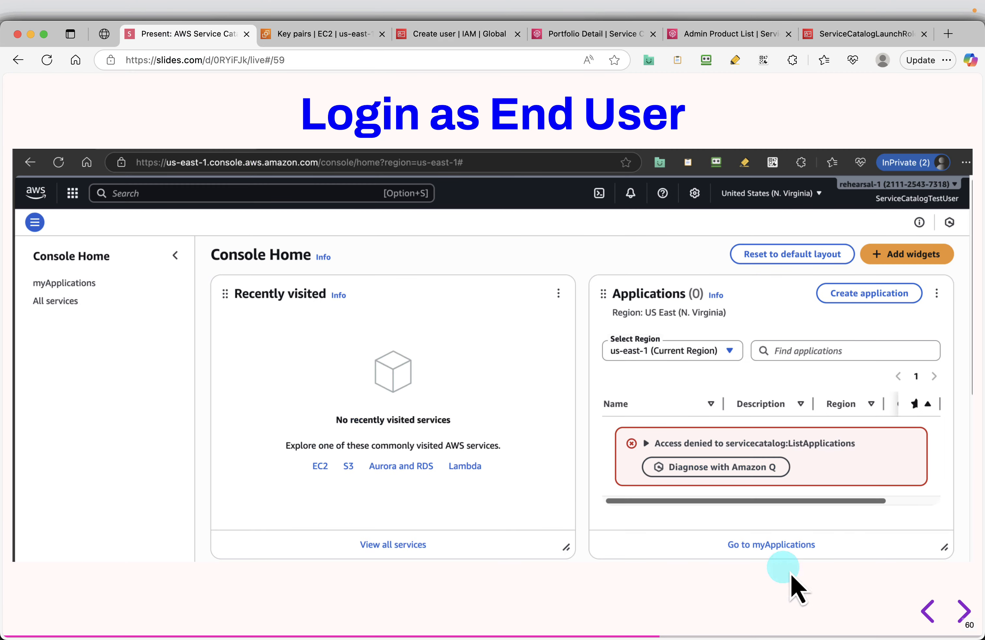
pyautogui.click(962, 611)
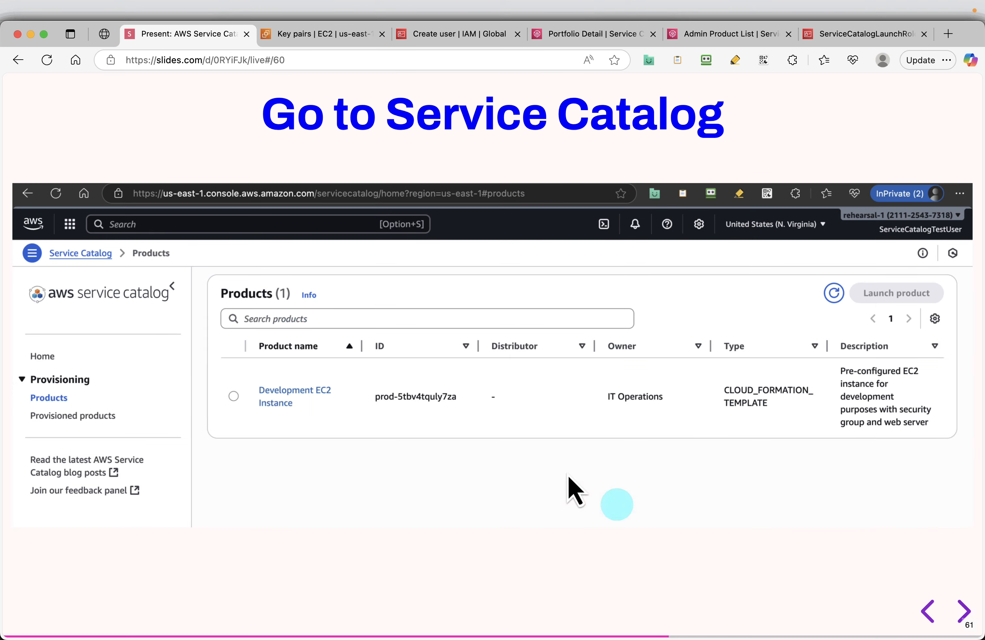
pyautogui.press('super+Tab')
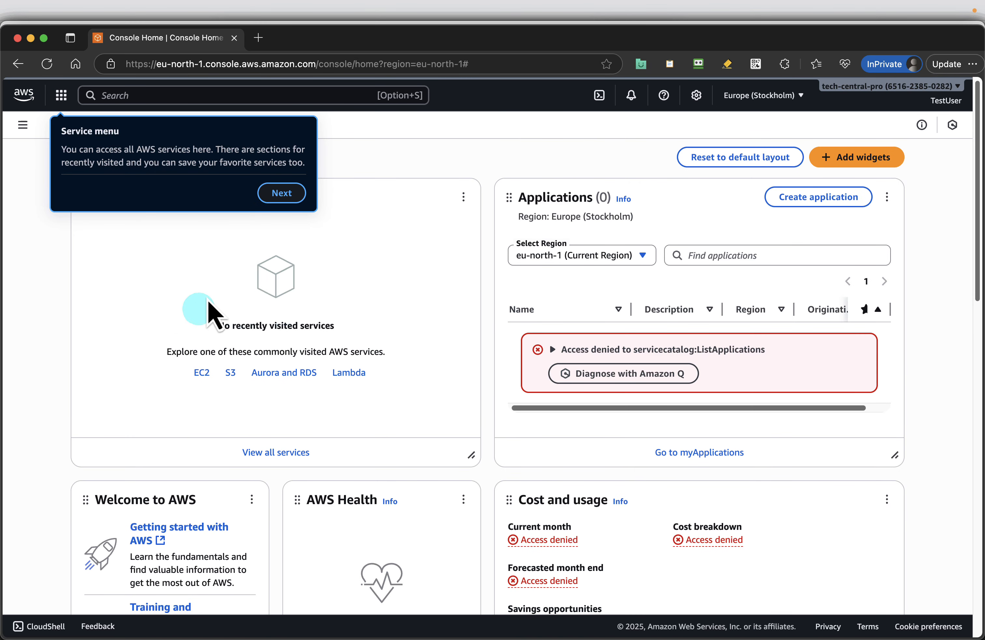
# Search the AWS console for "service catalog" and open Service Catalog
pyautogui.click(159, 99)
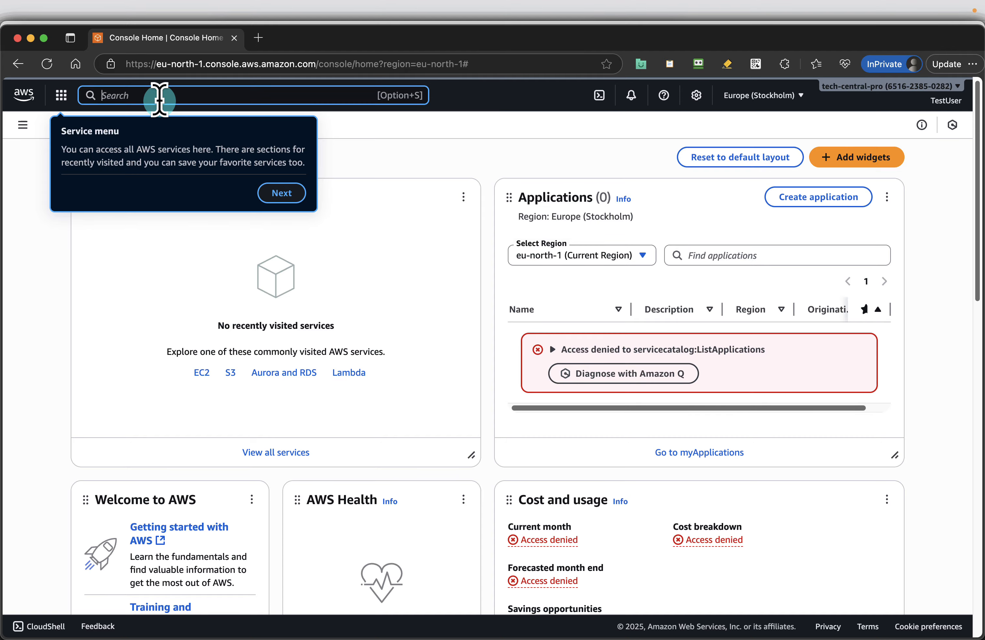
pyautogui.write('e')
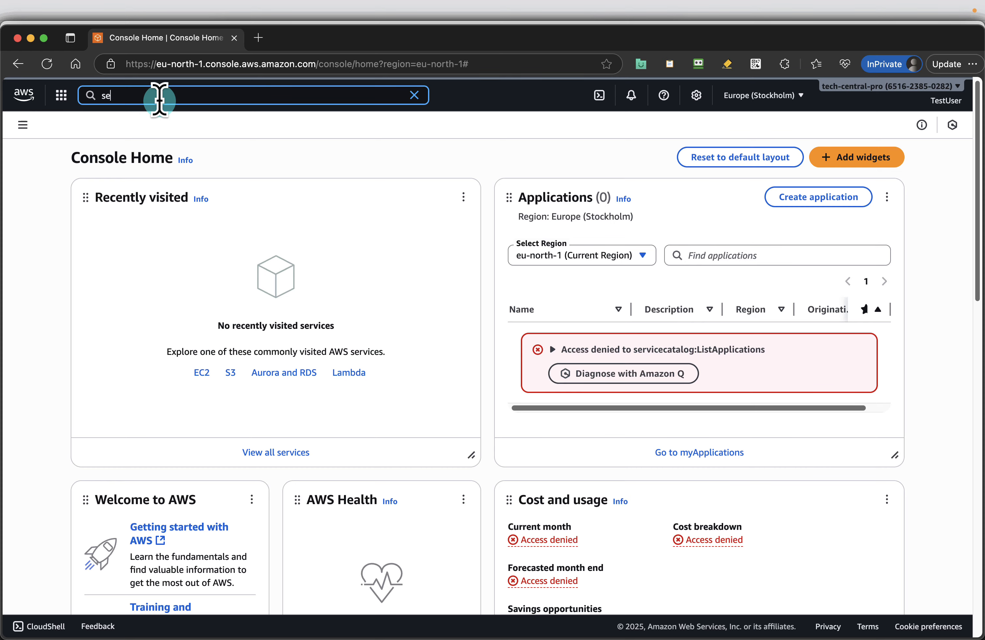
pyautogui.write('rvice catalo')
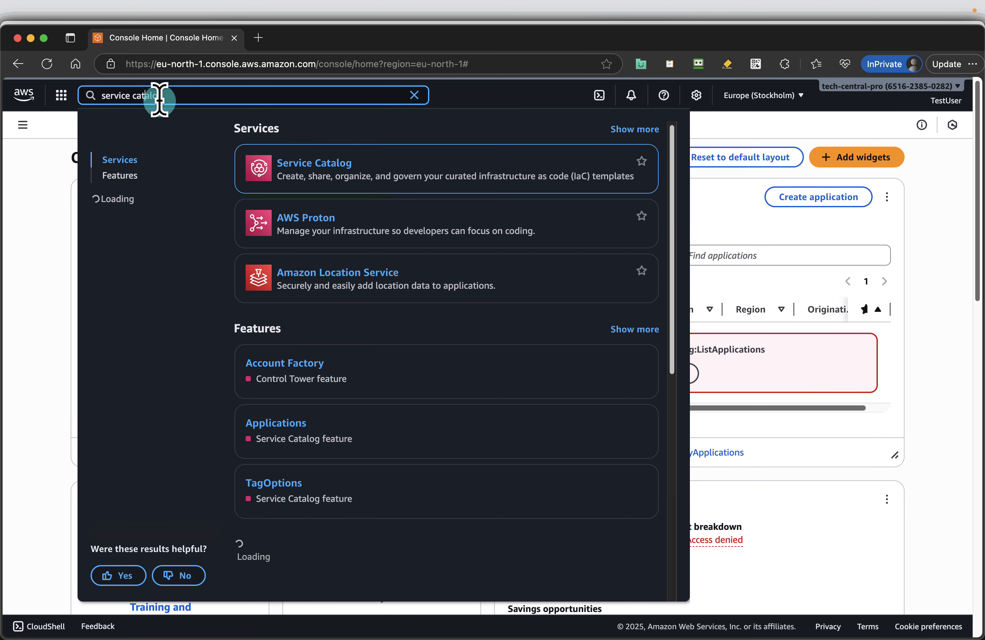
pyautogui.write('g')
pyautogui.click(328, 171)
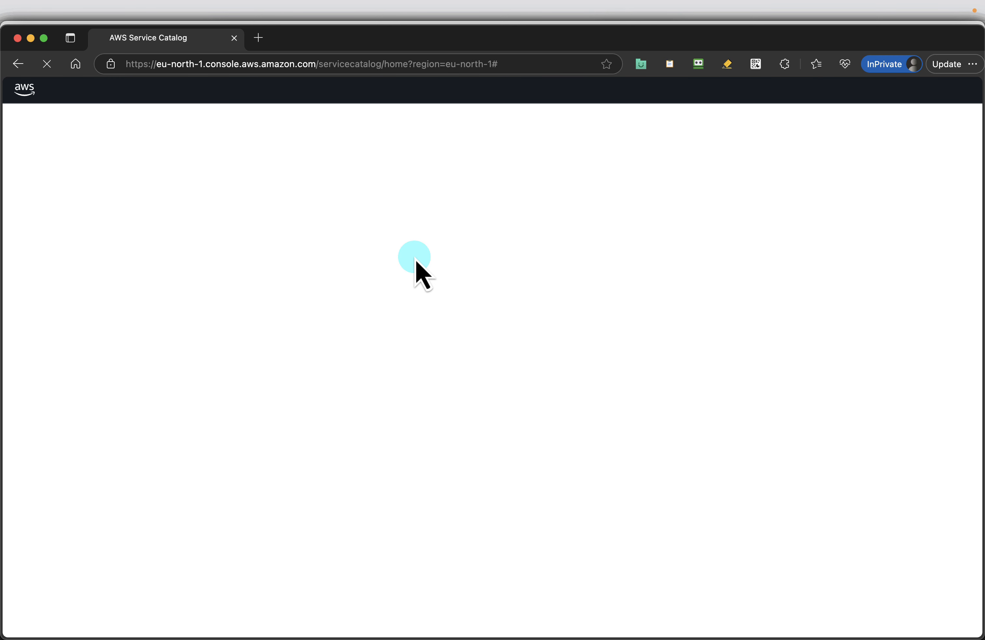
# Switch to the presentation, advance it to the first "Launch product" slide, and return to Service Catalog in the InPrivate window
pyautogui.press('super+grave')
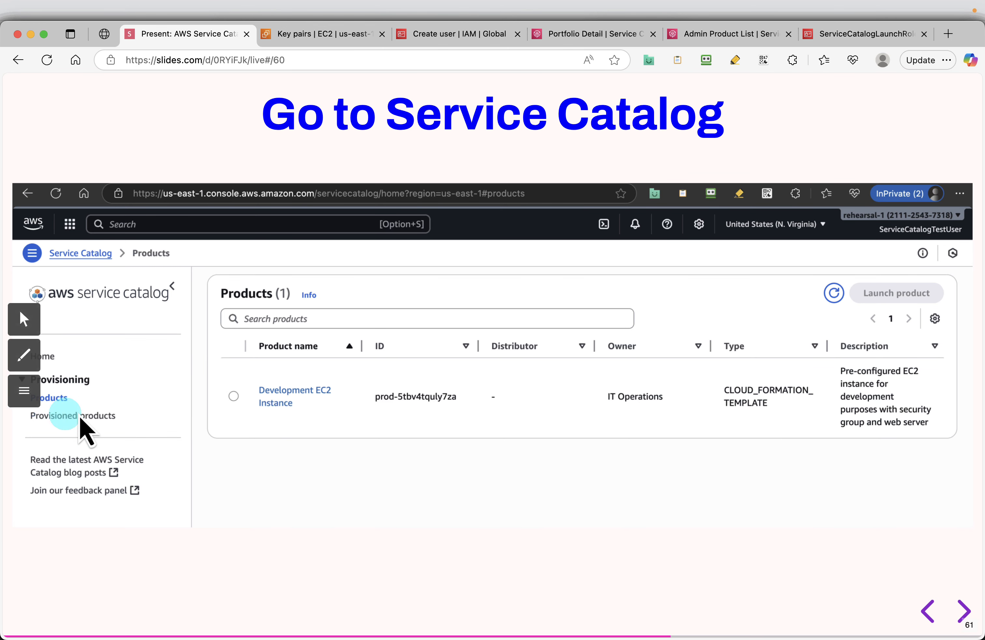
pyautogui.click(959, 611)
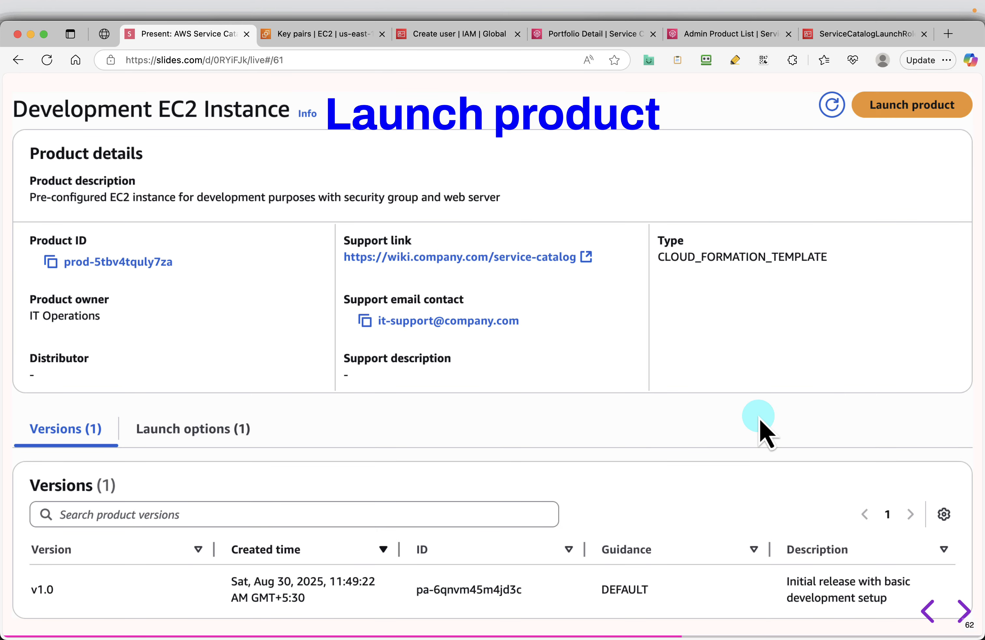
pyautogui.press('super+grave')
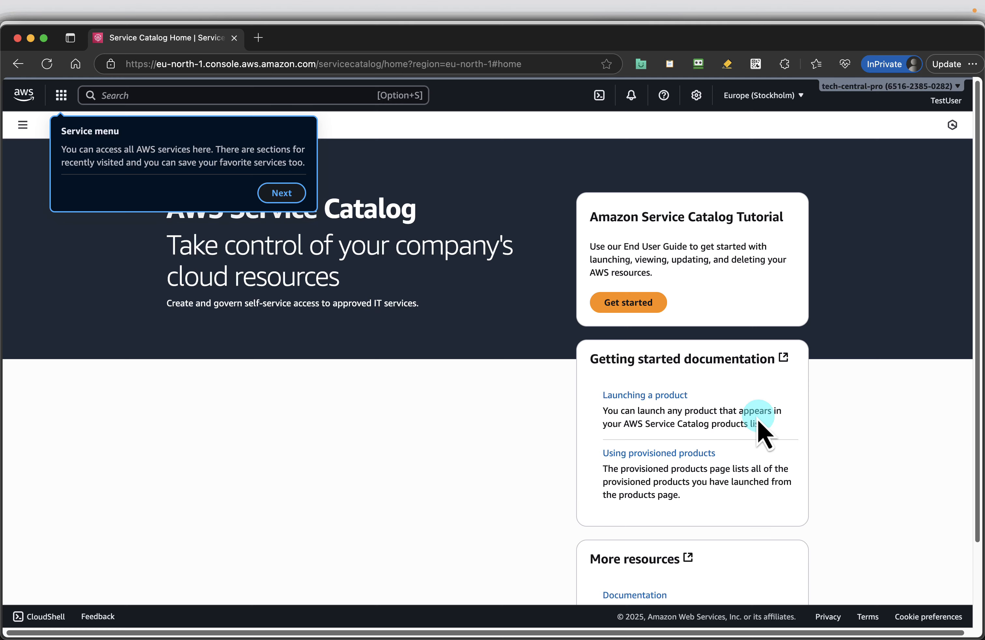
# Dismiss the console's introductory tips, including Service menu, Unified Settings and Account color
pyautogui.click(274, 194)
pyautogui.click(320, 212)
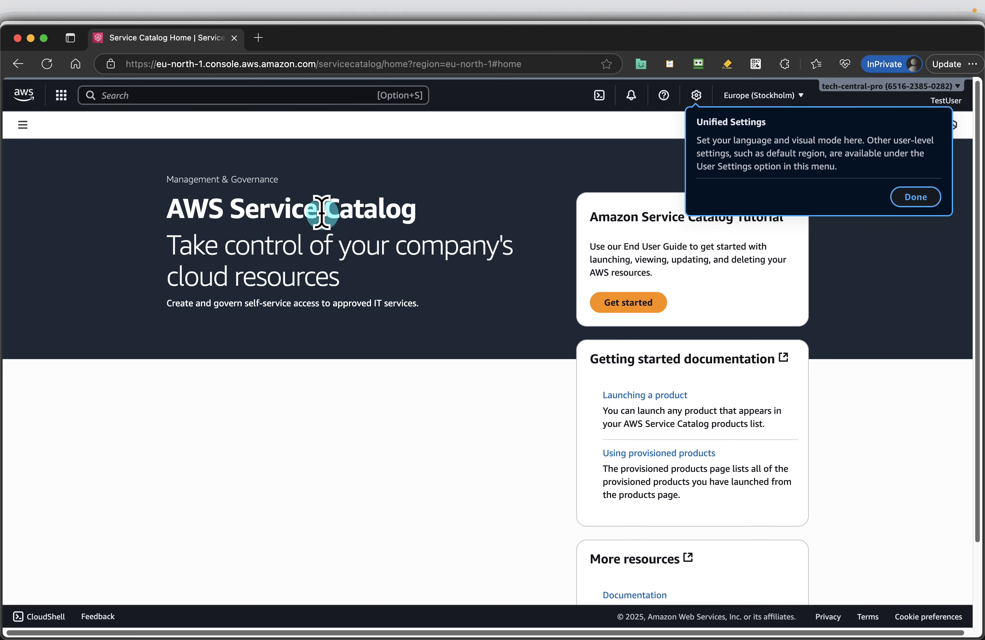
pyautogui.click(922, 200)
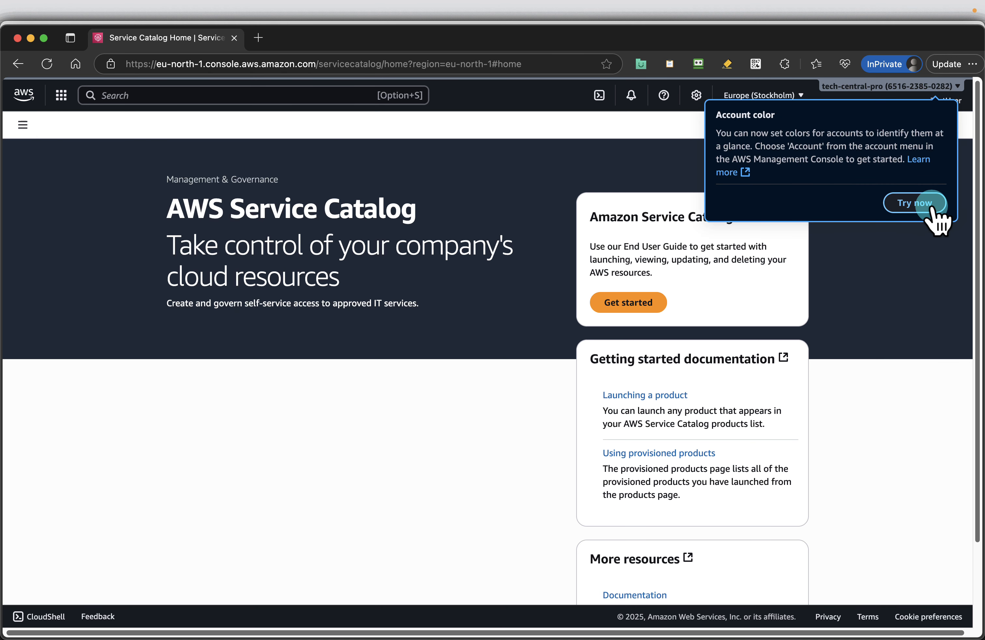
pyautogui.click(857, 348)
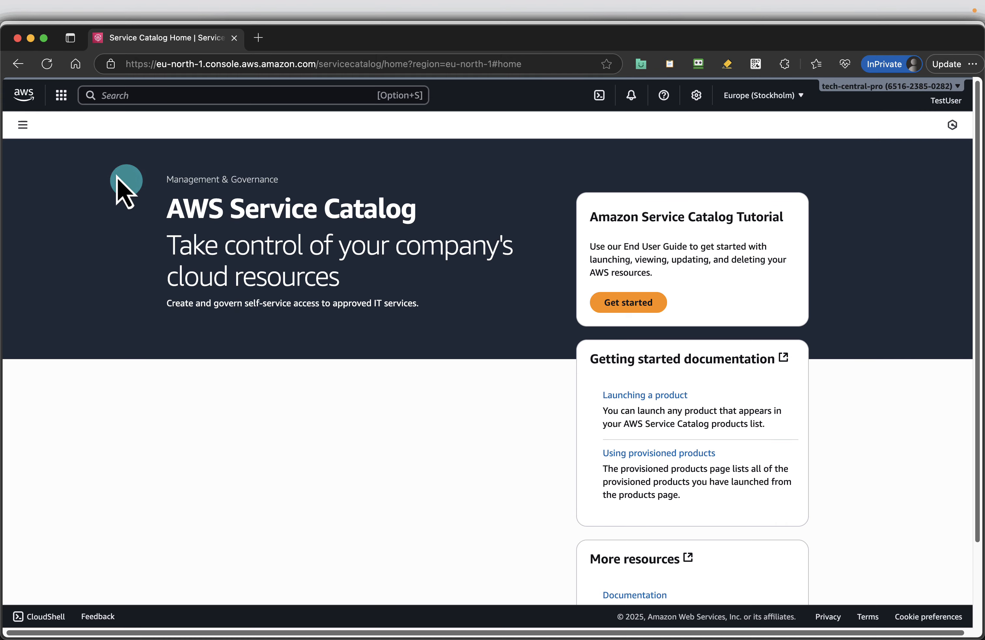
# Open the Service Catalog provisioning Products list and switch the region to N. Virginia (us-east-1)
pyautogui.click(22, 125)
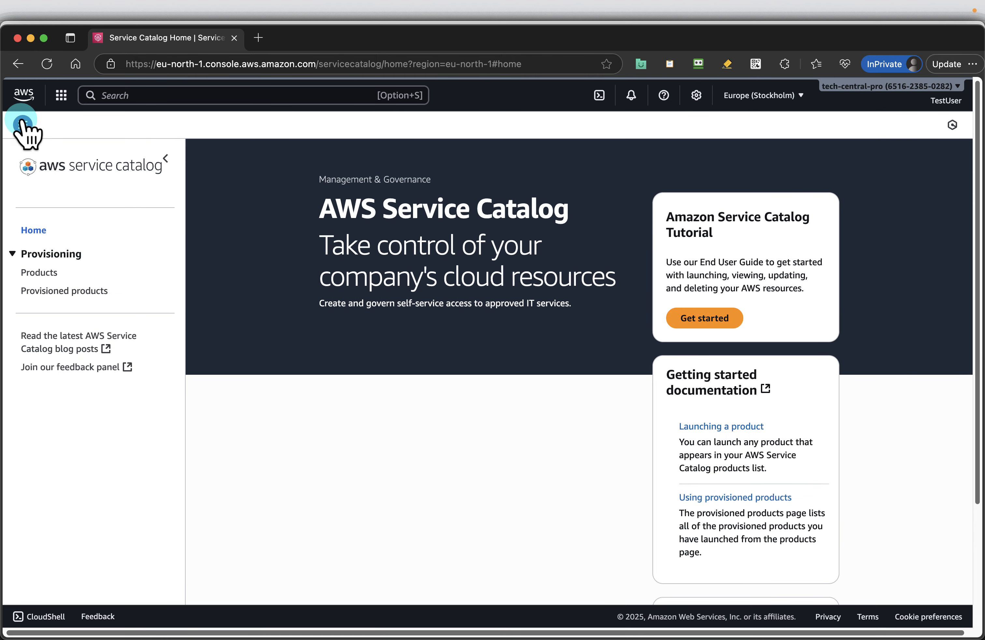
pyautogui.click(43, 271)
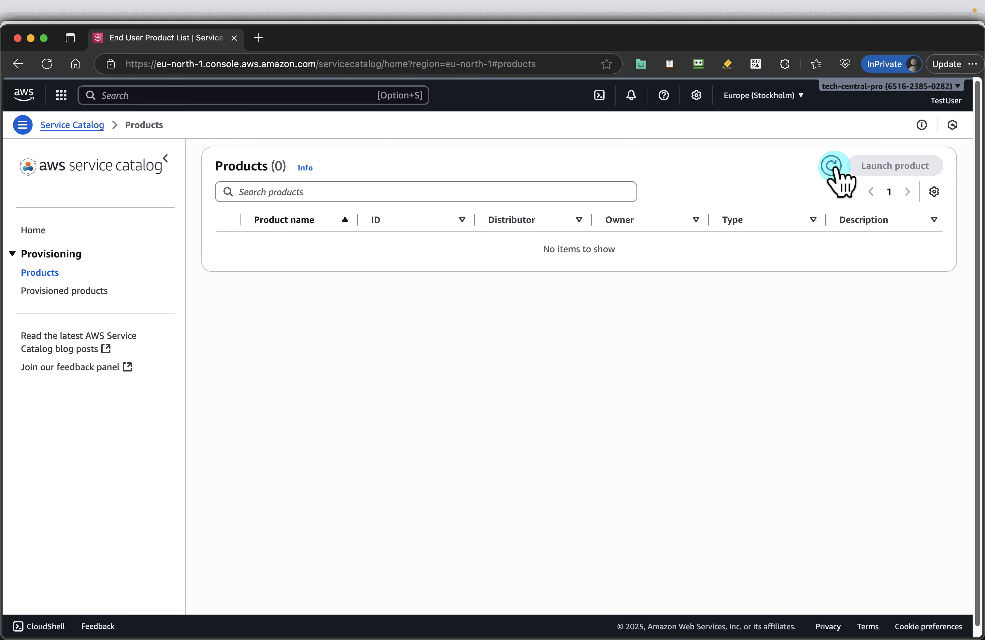
pyautogui.click(753, 100)
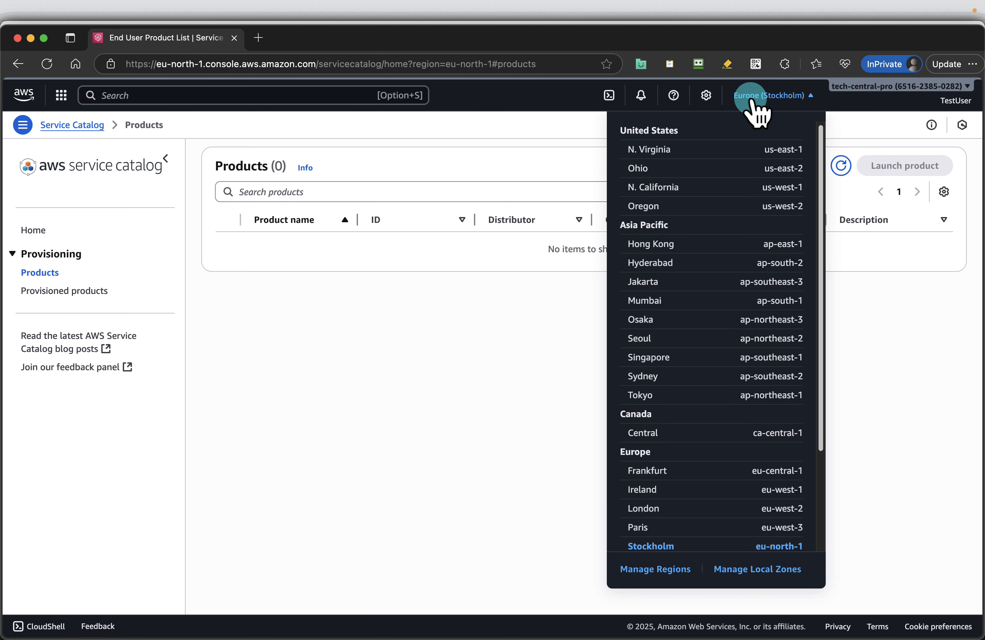
pyautogui.click(659, 150)
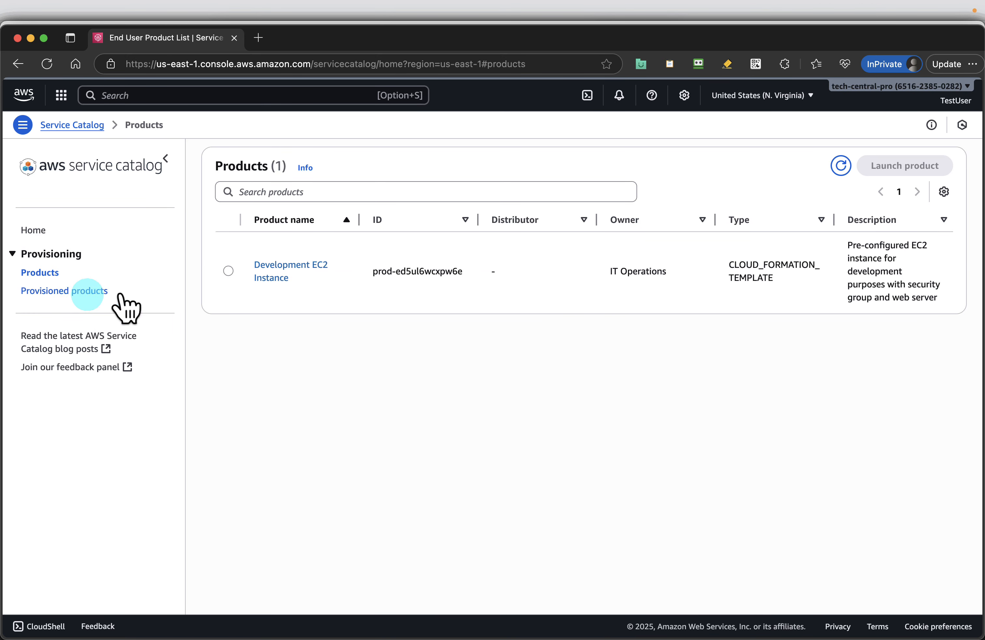
# Select the Development EC2 Instance product and open its launch form
pyautogui.click(229, 271)
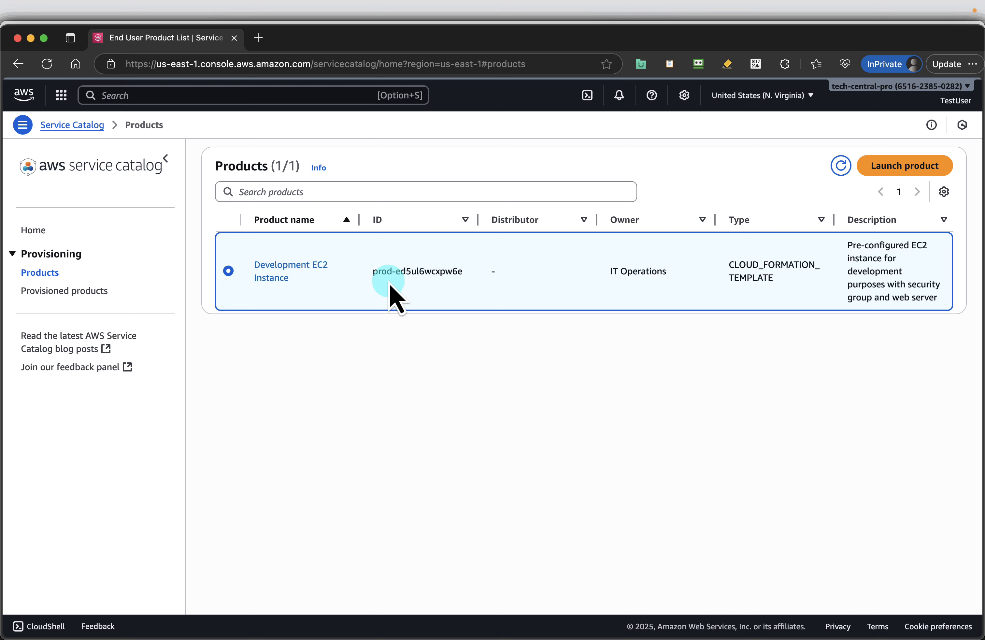
pyautogui.click(920, 166)
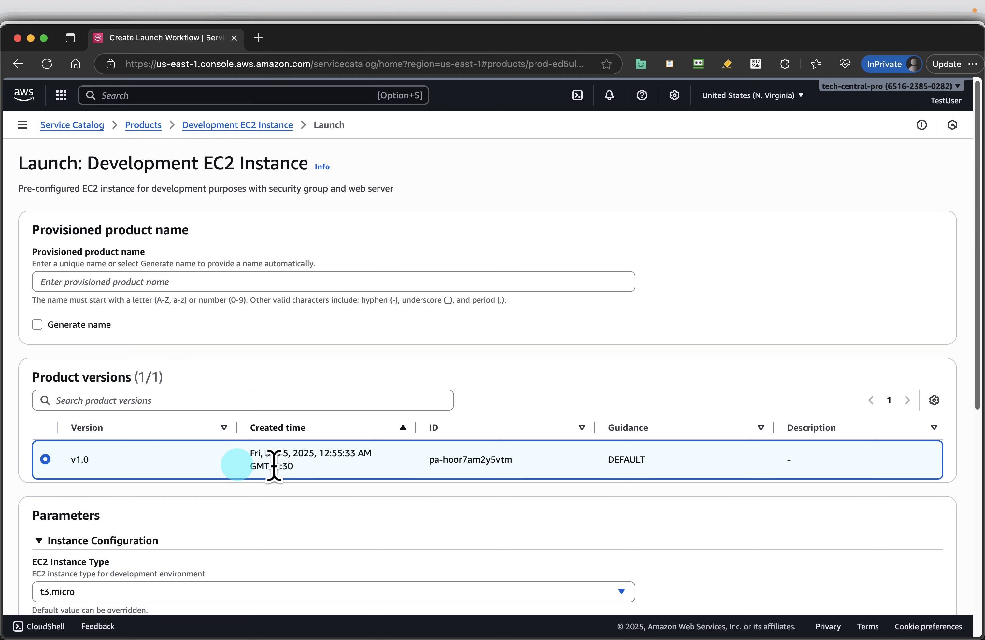
pyautogui.scroll(-2, 396, 482)
pyautogui.scroll(-1, 398, 479)
# Review the presentation's launch slides, ending on the "Launch product" slide that gives the provisioned product name
pyautogui.hotkey('ctrl', 'Tab')
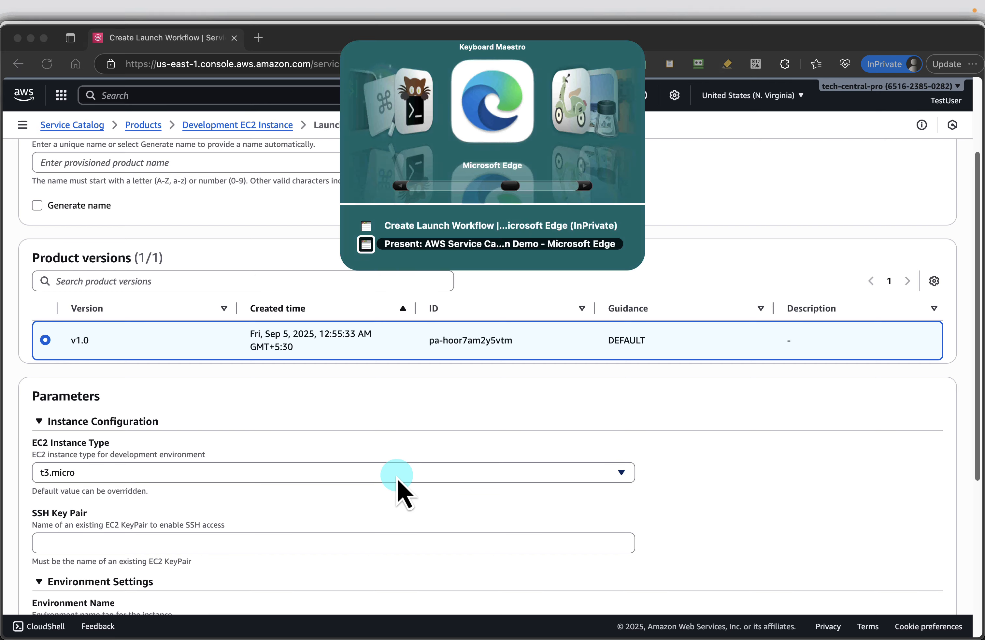
pyautogui.click(960, 613)
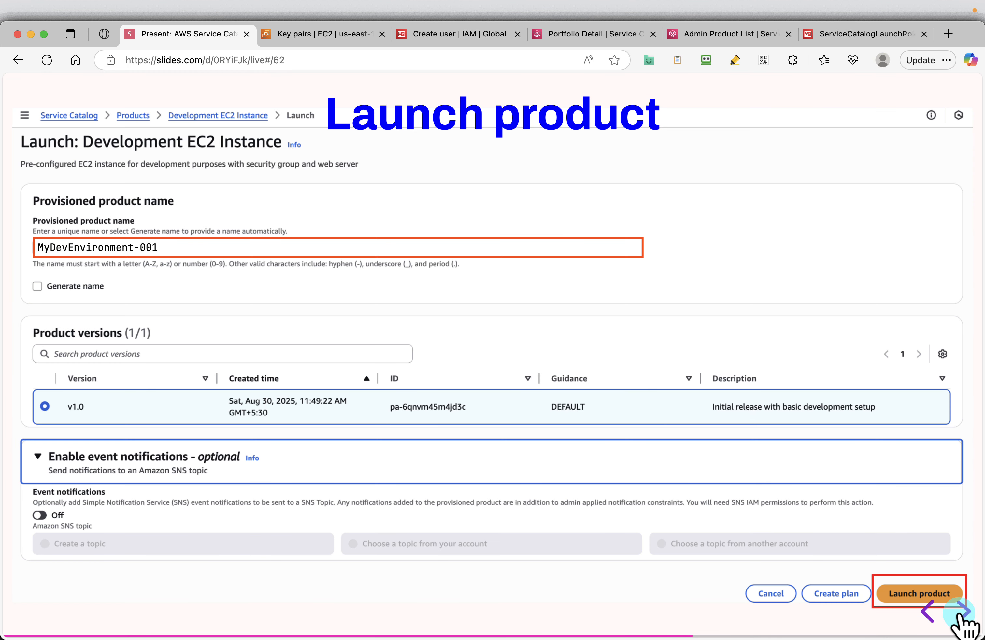
pyautogui.click(929, 612)
pyautogui.hotkey('ctrl', 'Tab')
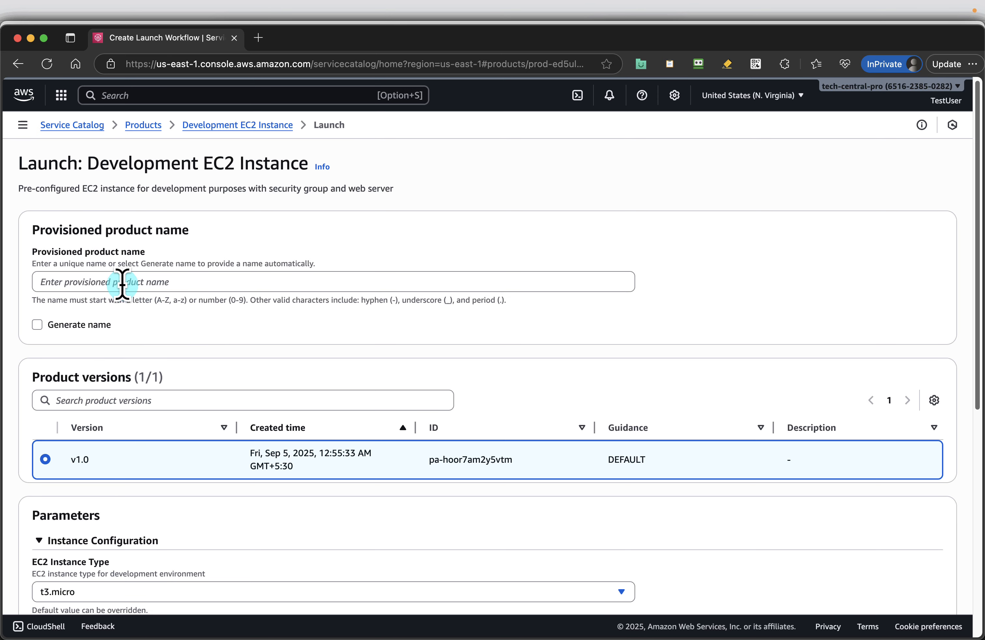
pyautogui.hotkey('alt', 'Tab')
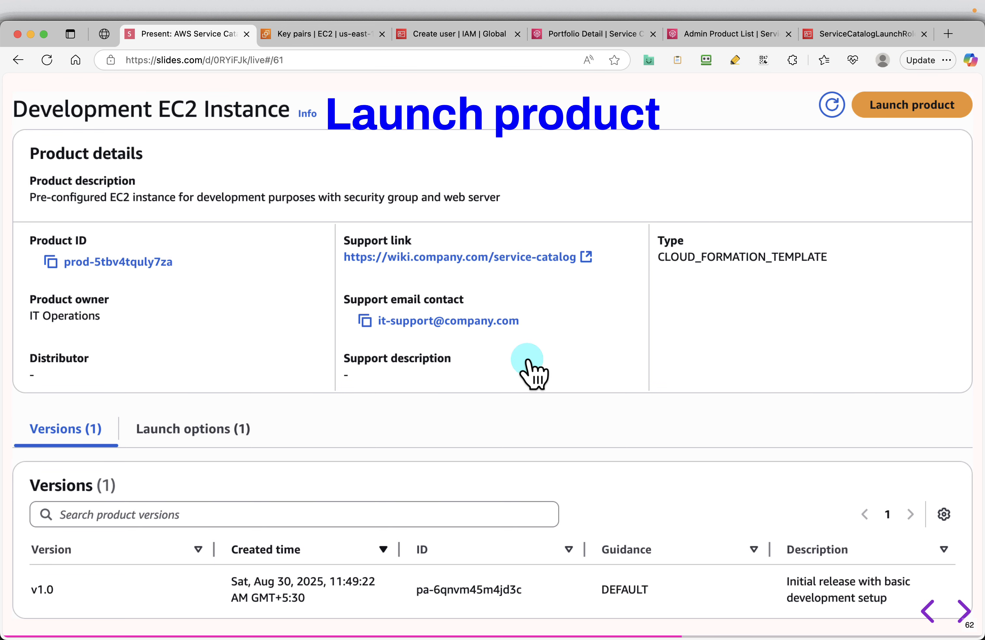
pyautogui.click(932, 608)
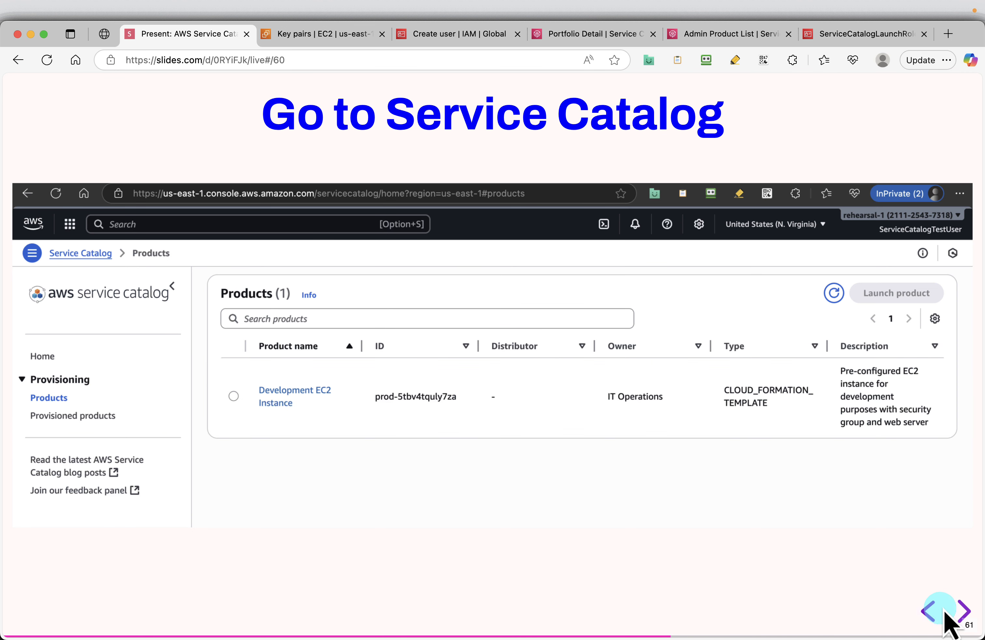
pyautogui.click(962, 611)
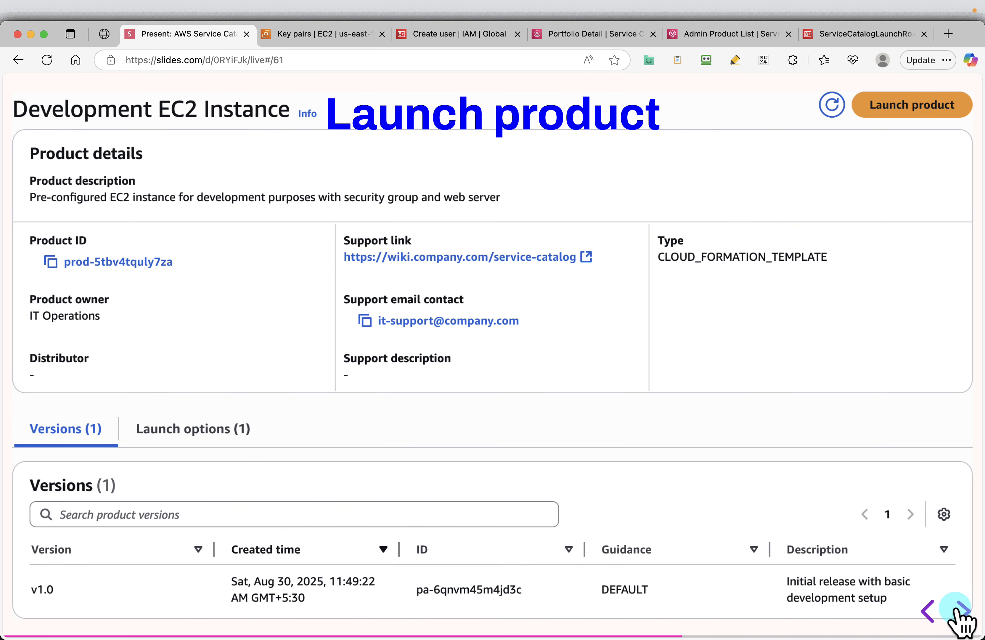
pyautogui.click(962, 611)
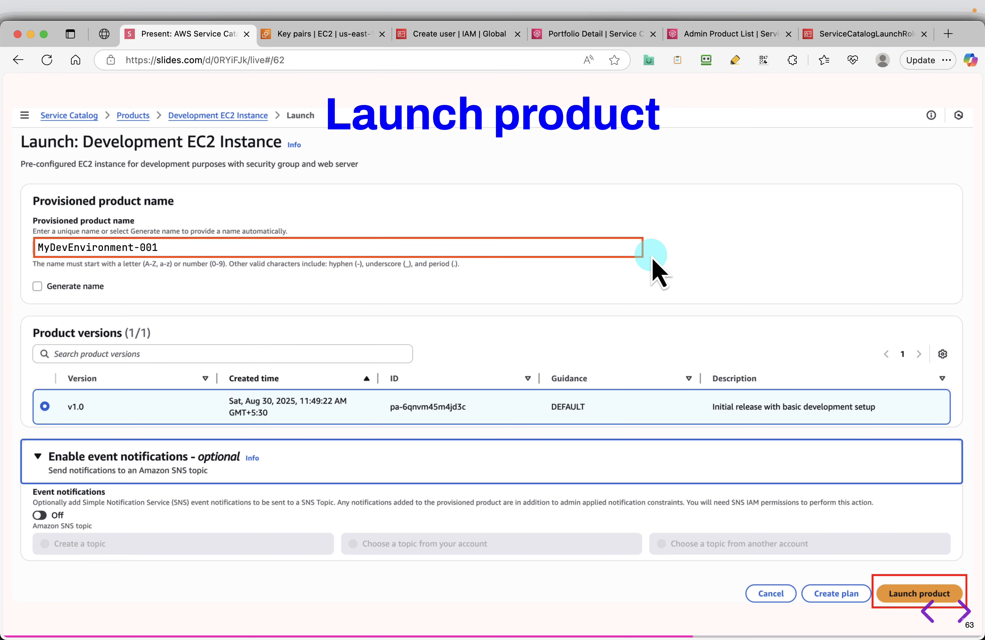
# Copy MyDevEnvironment-001 from the slide and enter it as the provisioned product name in the launch form
pyautogui.moveTo(633, 249)
pyautogui.hotkey('alt', 'Tab')
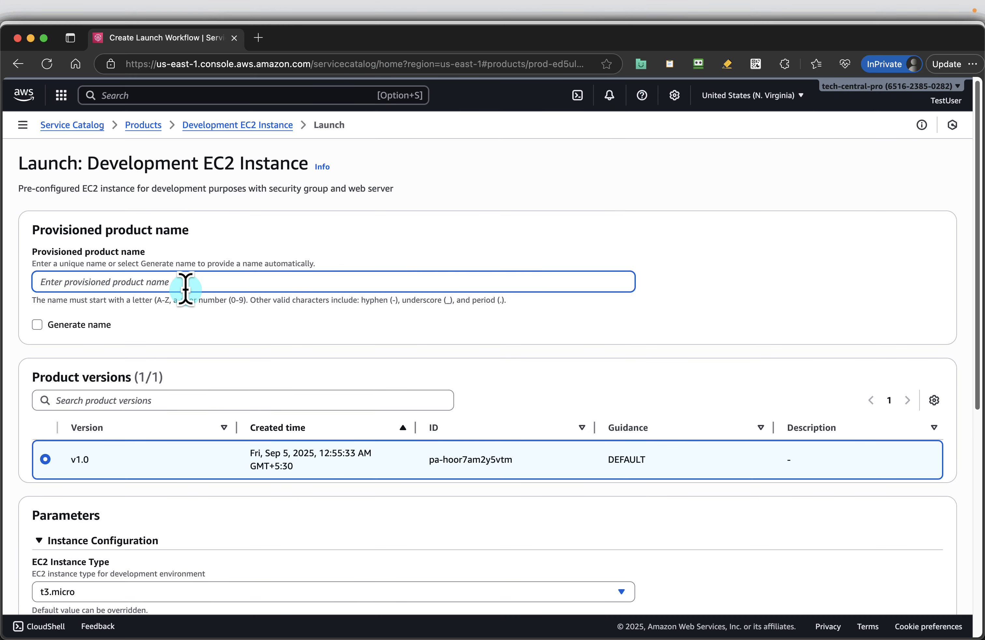
pyautogui.write('MyDevEnvironment-001')
pyautogui.scroll(-3, 275, 379)
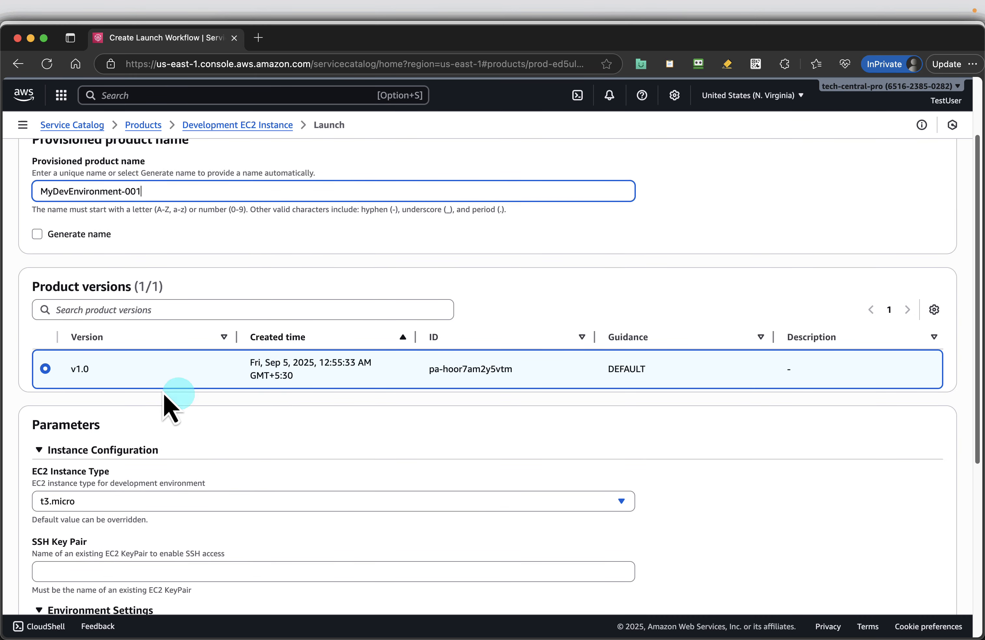
# Select product version v1.0 and choose t3.micro as the EC2 instance type
pyautogui.click(192, 371)
pyautogui.scroll(-5, 323, 466)
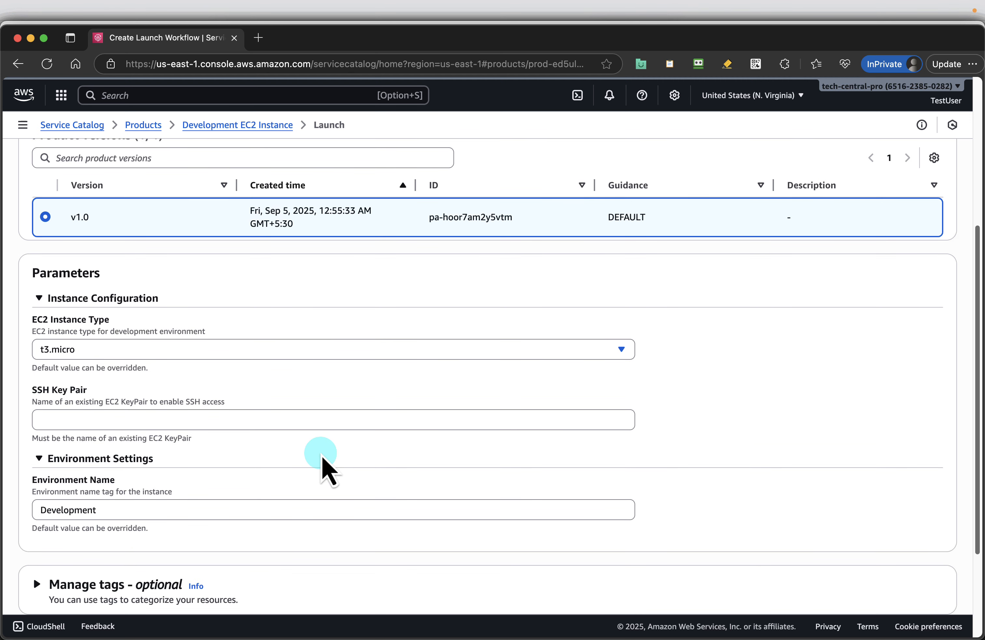
pyautogui.click(177, 359)
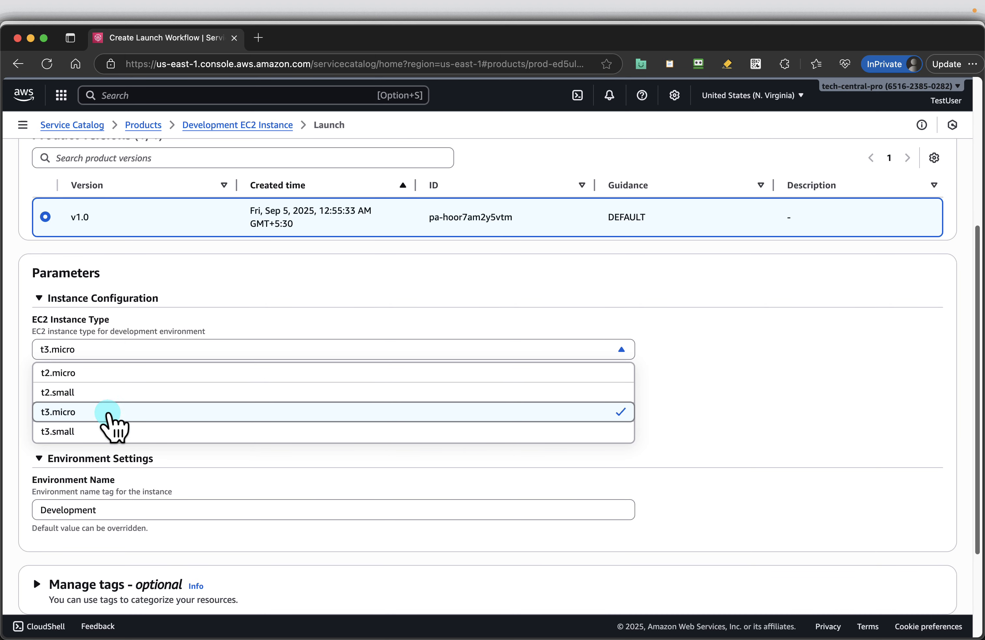
pyautogui.click(109, 412)
# Copy dev-keypair from the presentation's "Fill Parameters" slide and enter it as the SSH Key Pair in the launch form
pyautogui.click(96, 413)
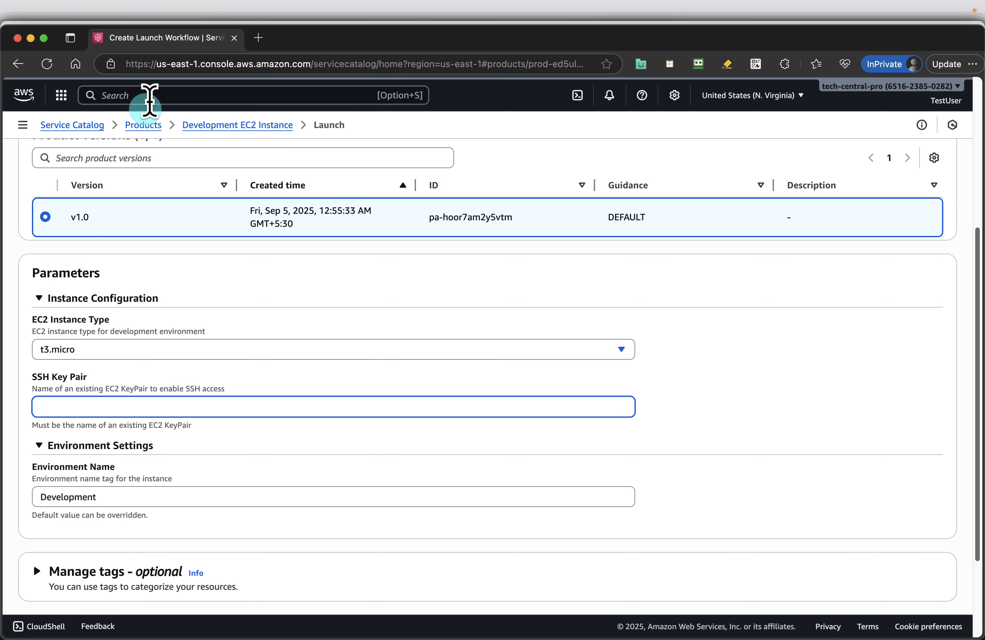
pyautogui.hotkey('alt', 'Tab')
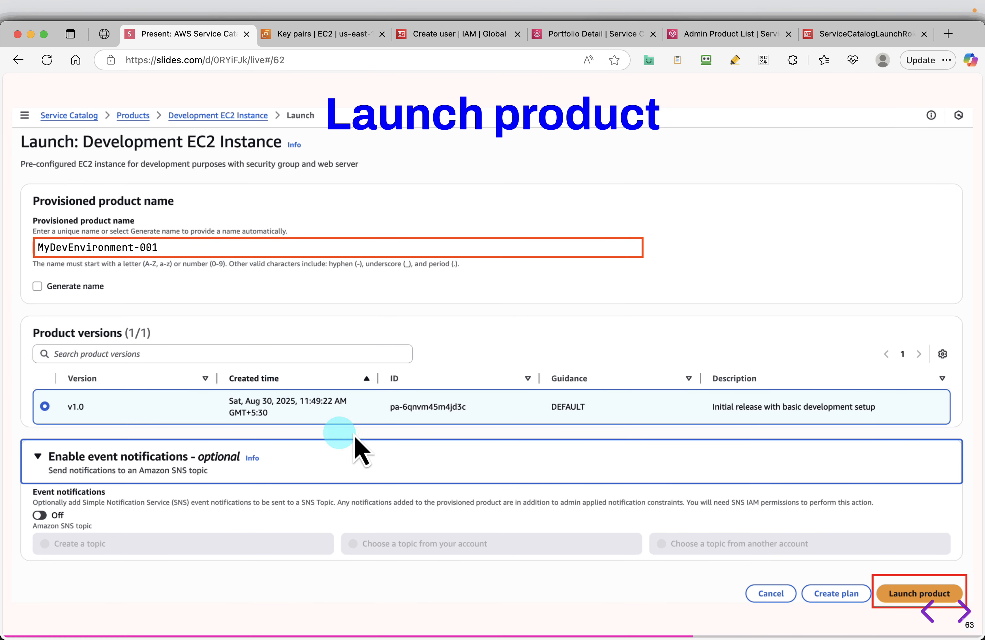
pyautogui.click(955, 614)
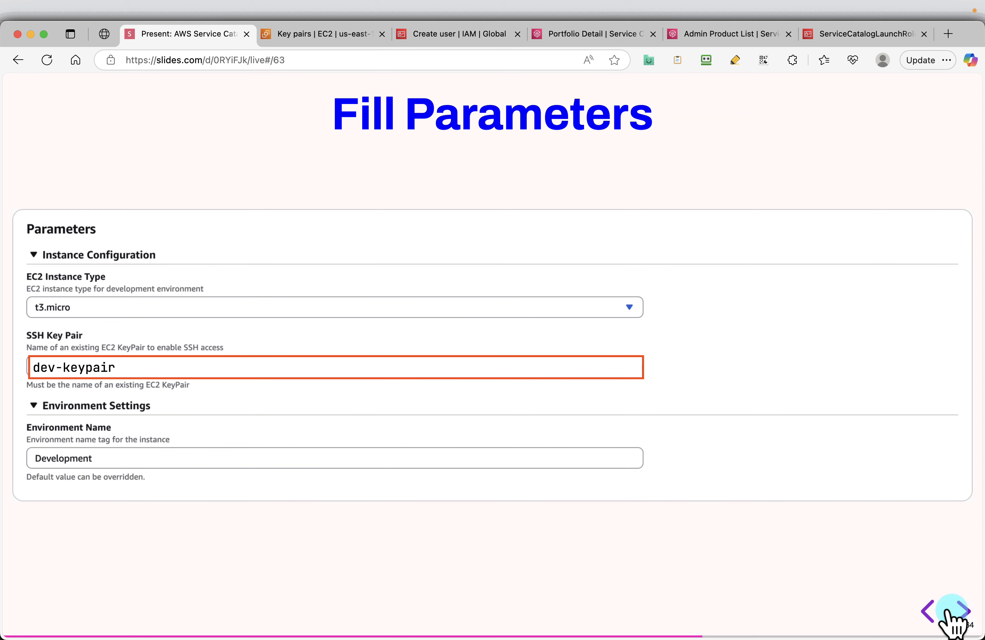
pyautogui.moveTo(636, 374)
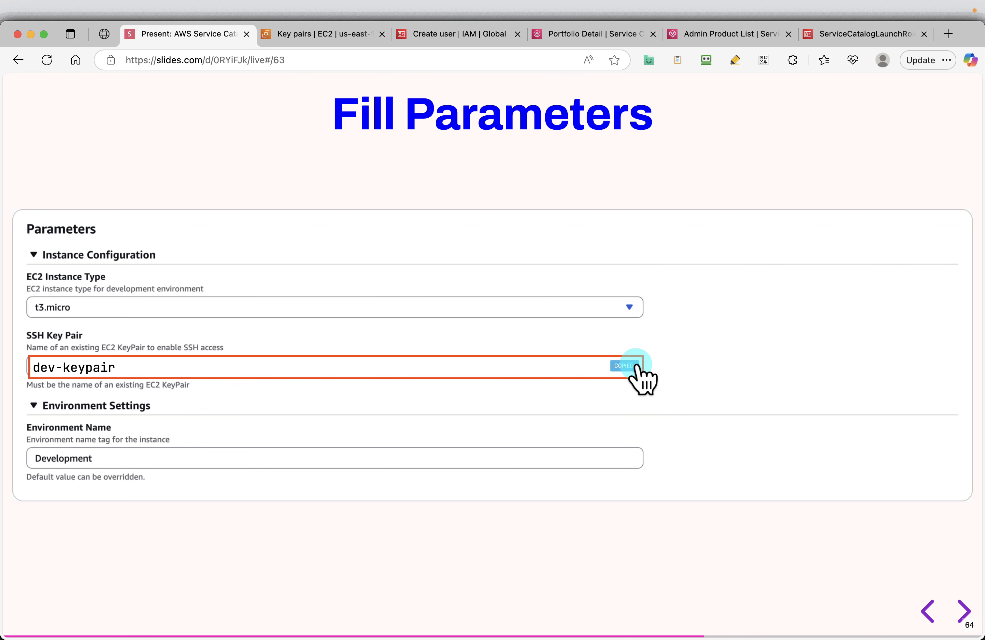
pyautogui.hotkey('alt', 'Tab')
pyautogui.click(468, 420)
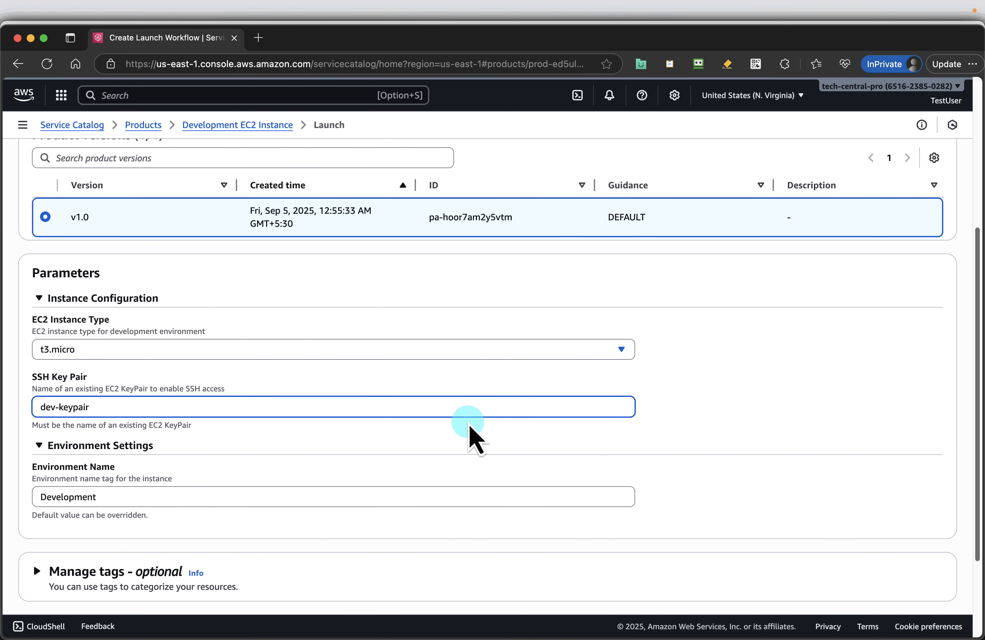
# Review the remaining launch settings, including the environment name, optional tags and event notifications, and launch the product
pyautogui.click(153, 501)
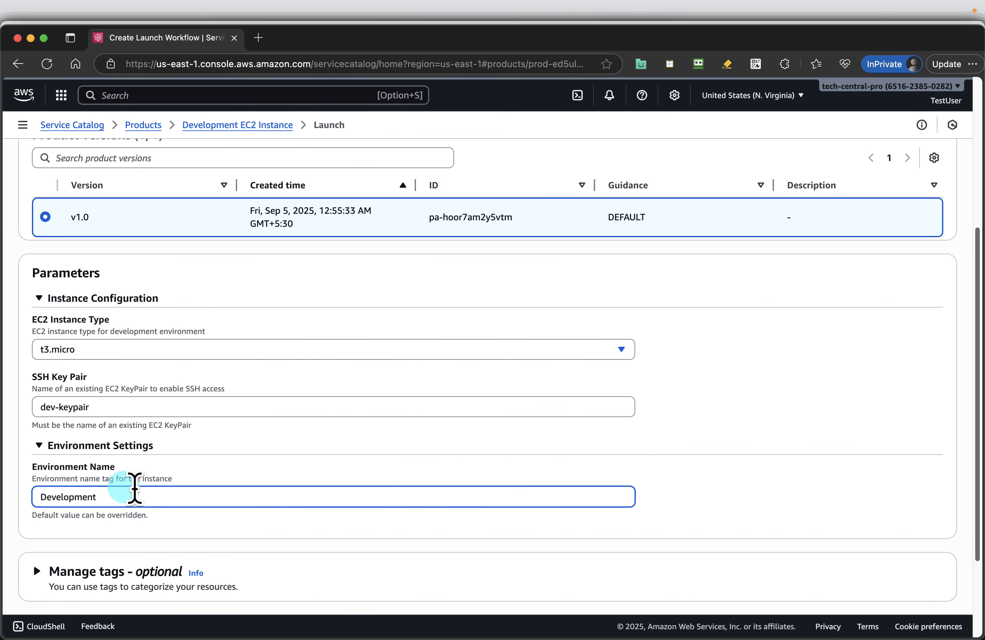
pyautogui.scroll(-1, 160, 529)
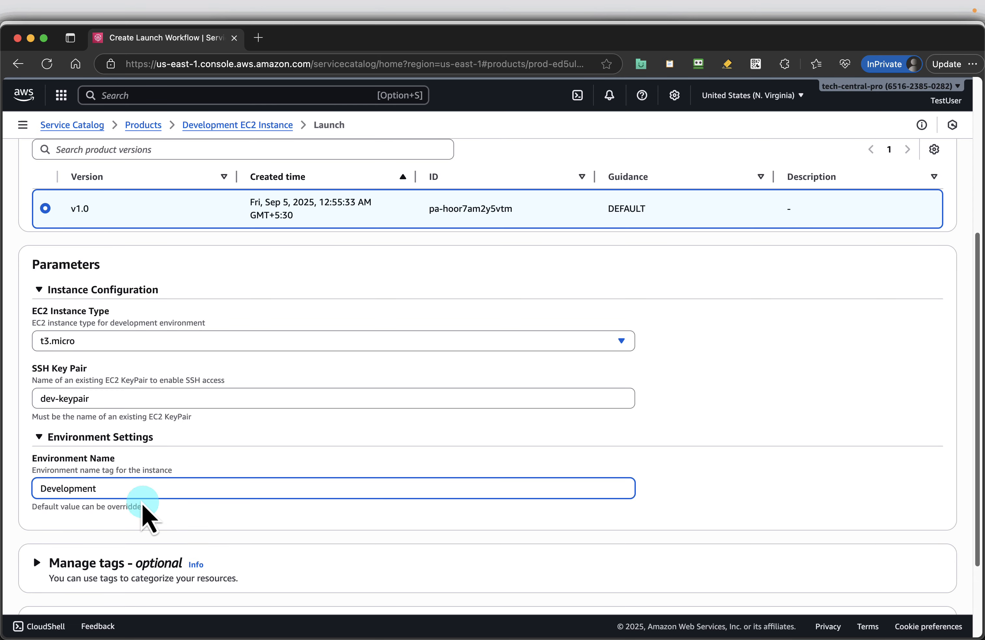
pyautogui.scroll(-2, 510, 484)
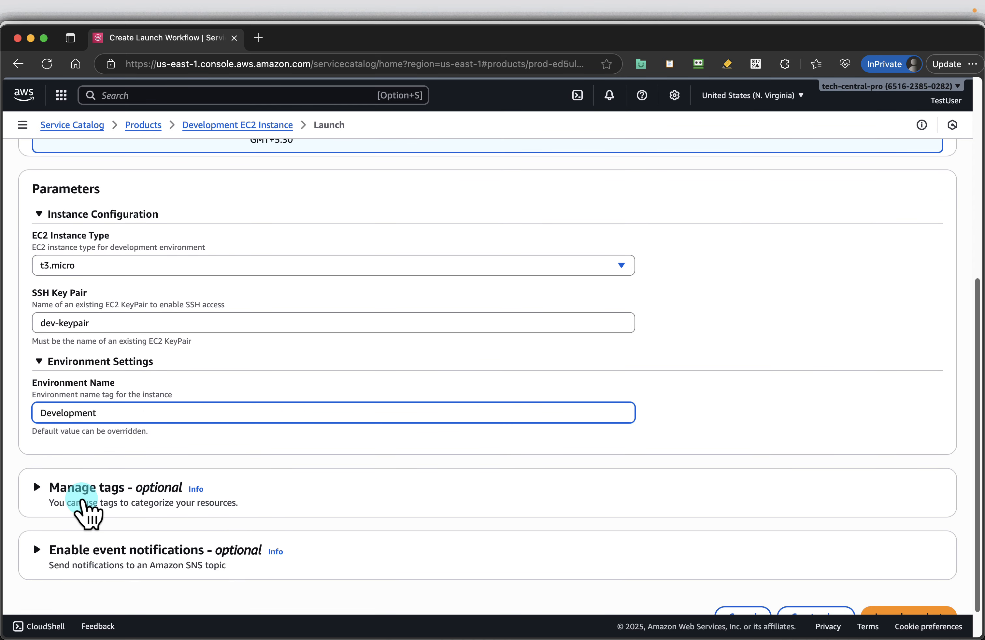
pyautogui.click(85, 492)
pyautogui.scroll(-4, 415, 467)
pyautogui.click(146, 512)
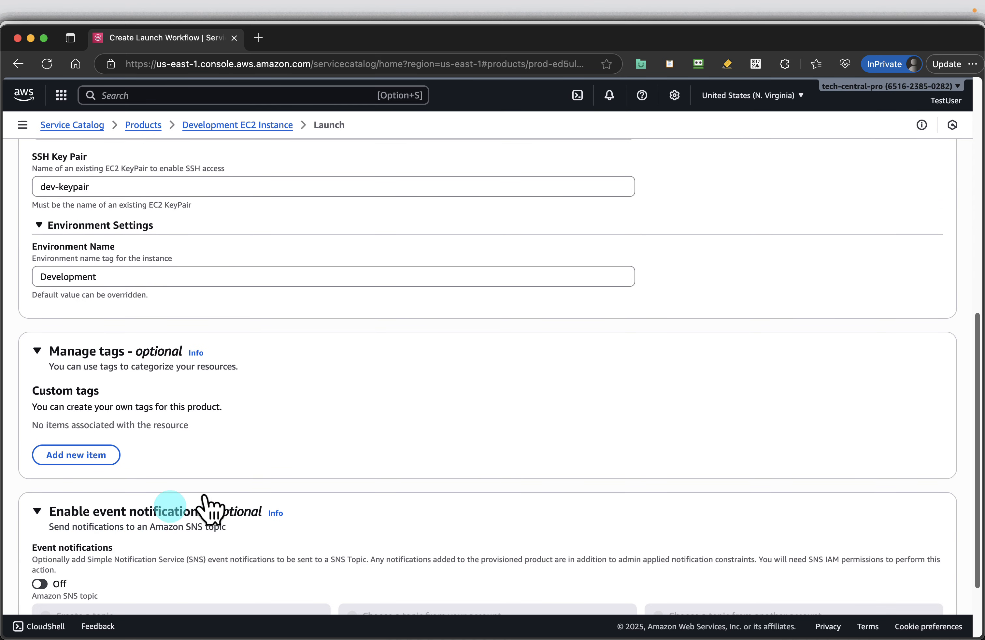
pyautogui.scroll(-3, 332, 478)
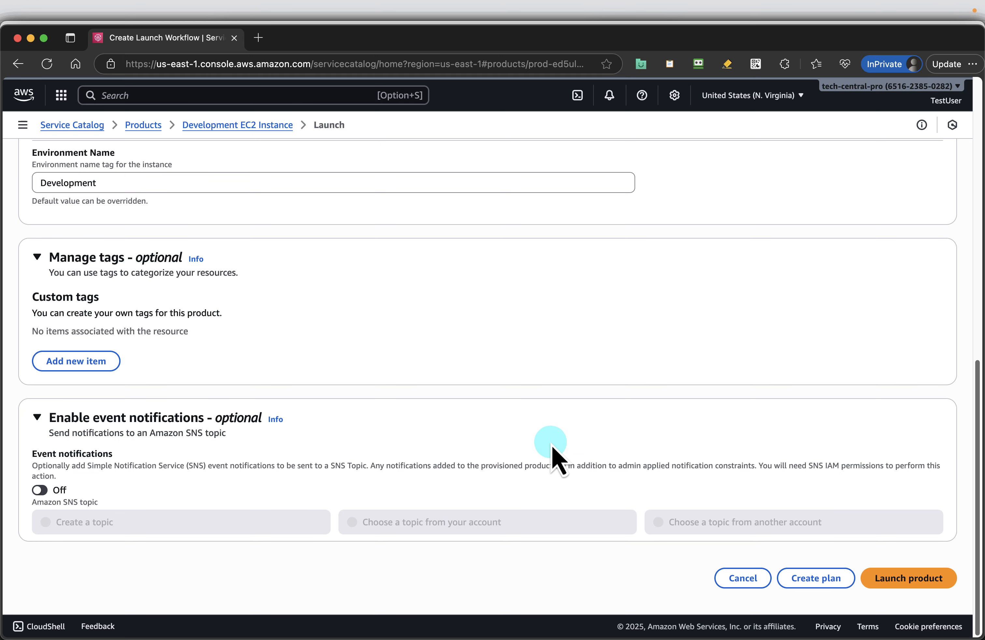
pyautogui.scroll(12, 551, 455)
pyautogui.scroll(4, 559, 461)
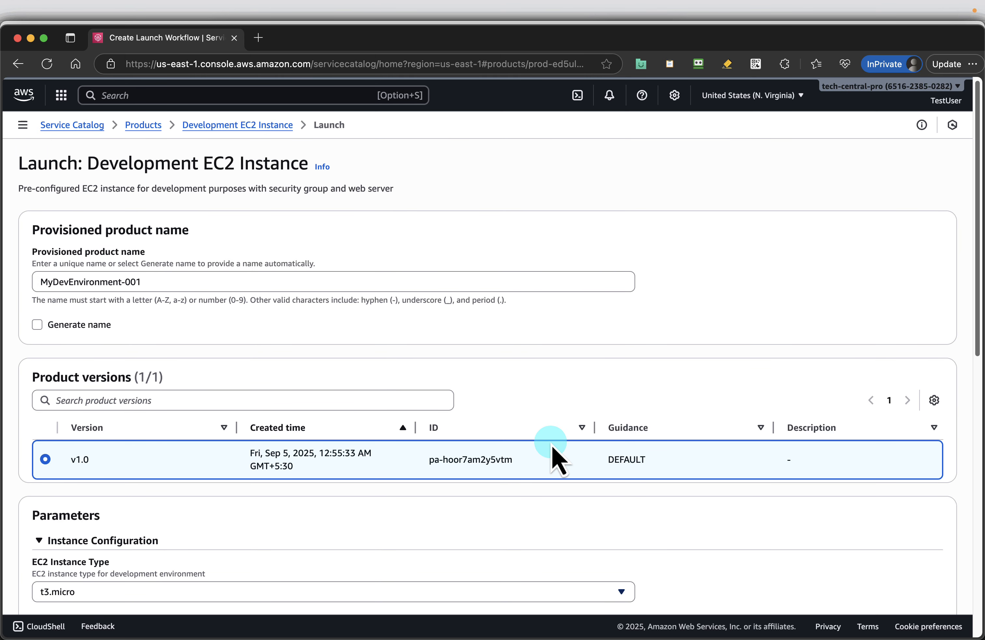
pyautogui.scroll(-5, 553, 451)
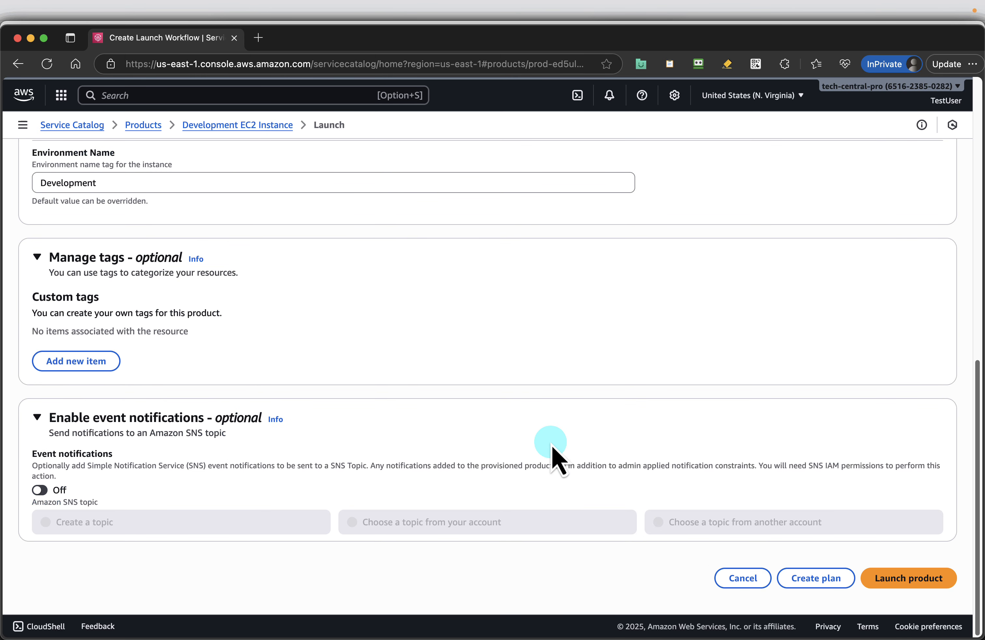
pyautogui.click(935, 580)
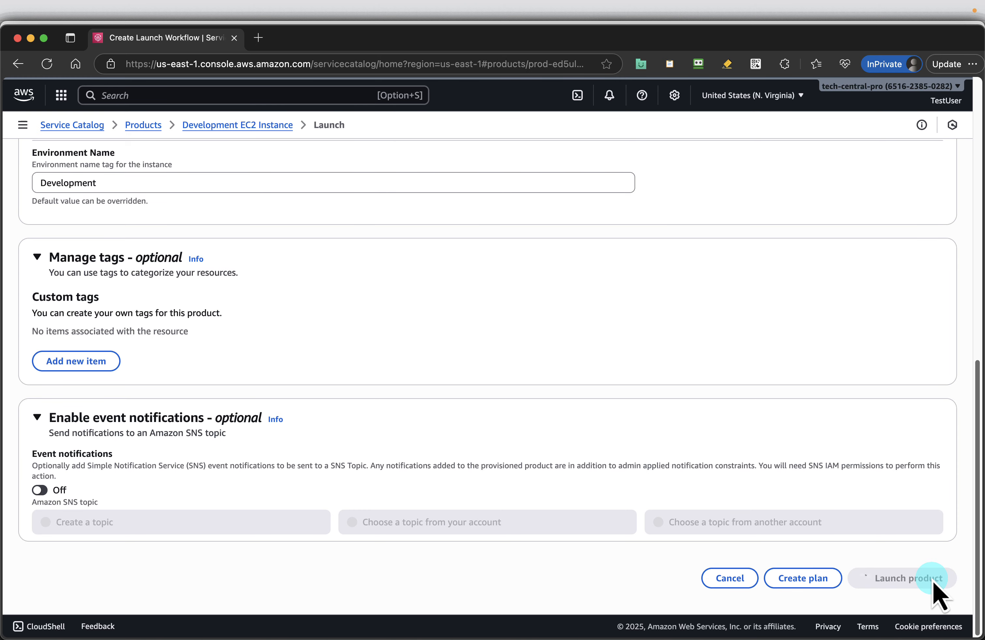
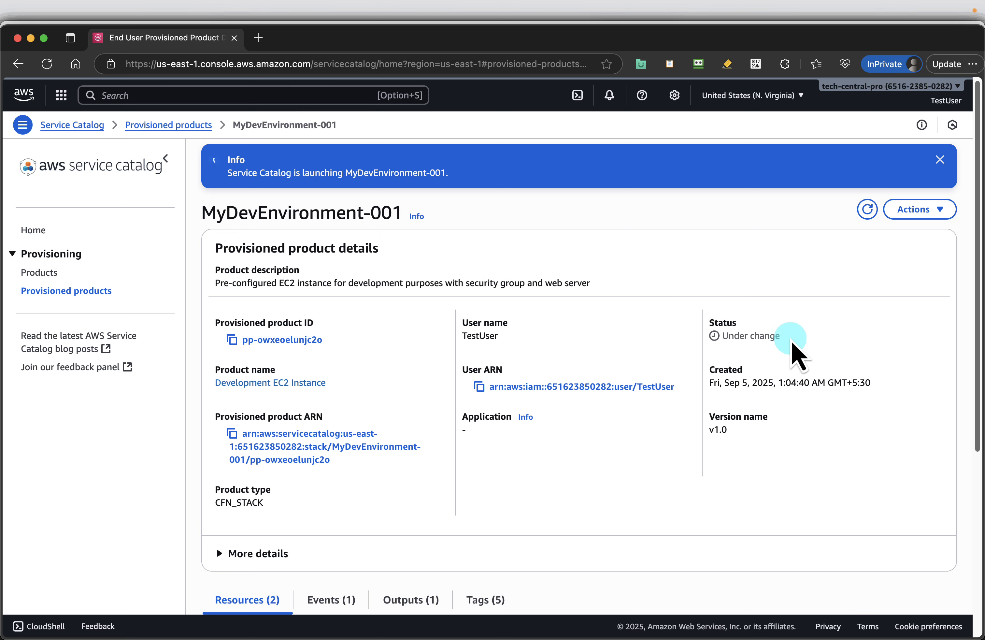
# Check the resources and the provisioning event of MyDevEnvironment-001 while it launches
pyautogui.scroll(-6, 737, 409)
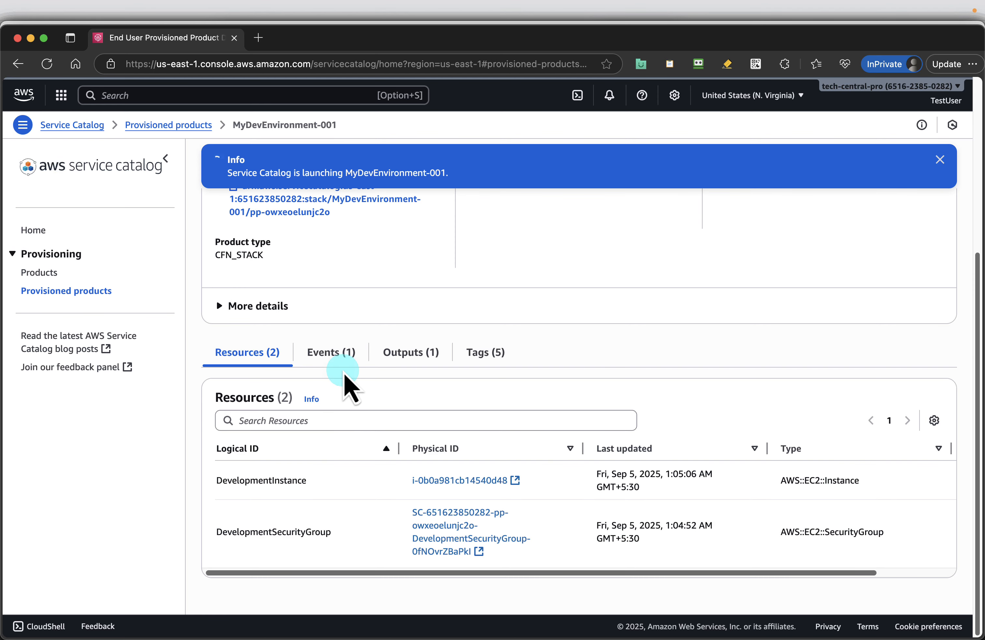
pyautogui.click(331, 352)
pyautogui.scroll(-3, 576, 532)
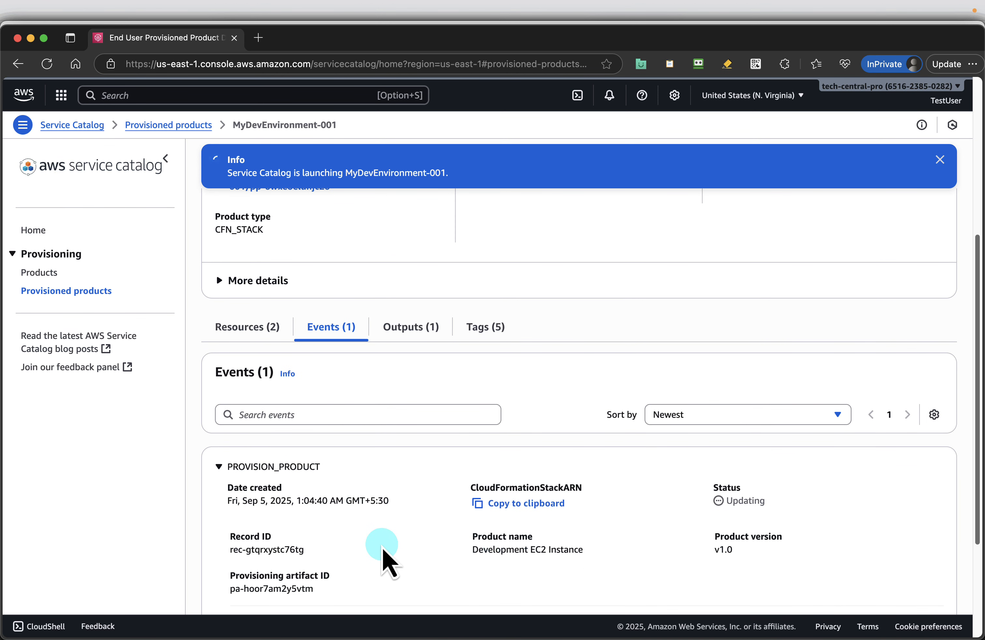
pyautogui.scroll(-3, 519, 512)
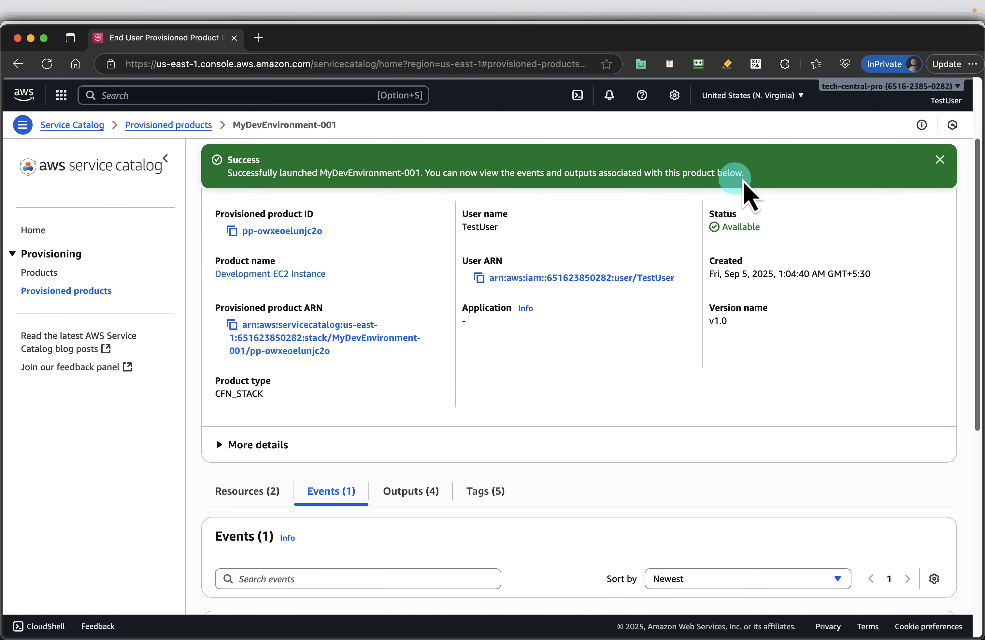
# Dismiss the launch notification and examine the status, resources, events, outputs and tags of MyDevEnvironment-001
pyautogui.click(940, 160)
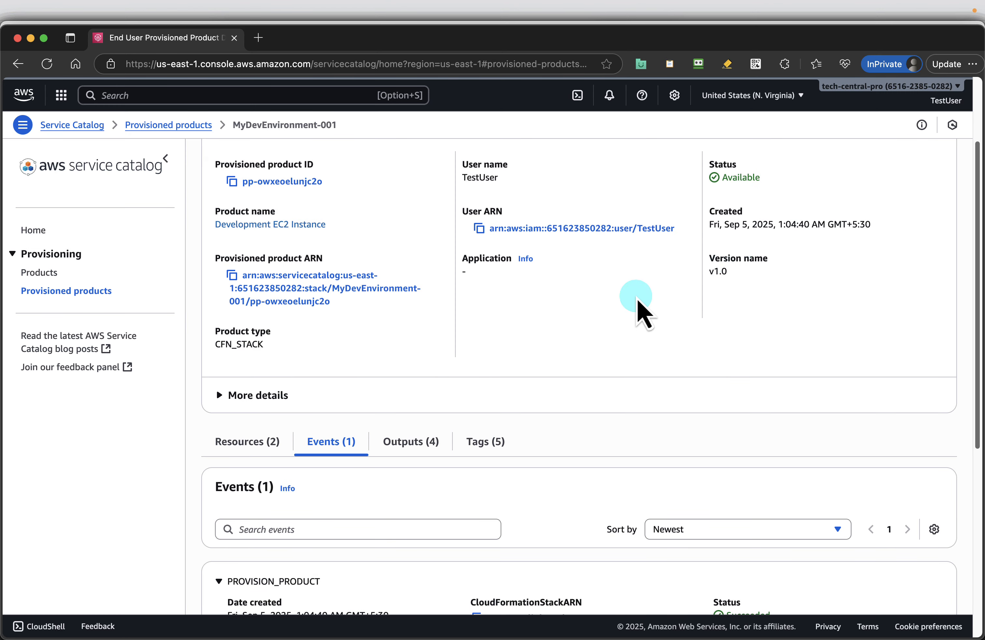
pyautogui.scroll(3, 637, 308)
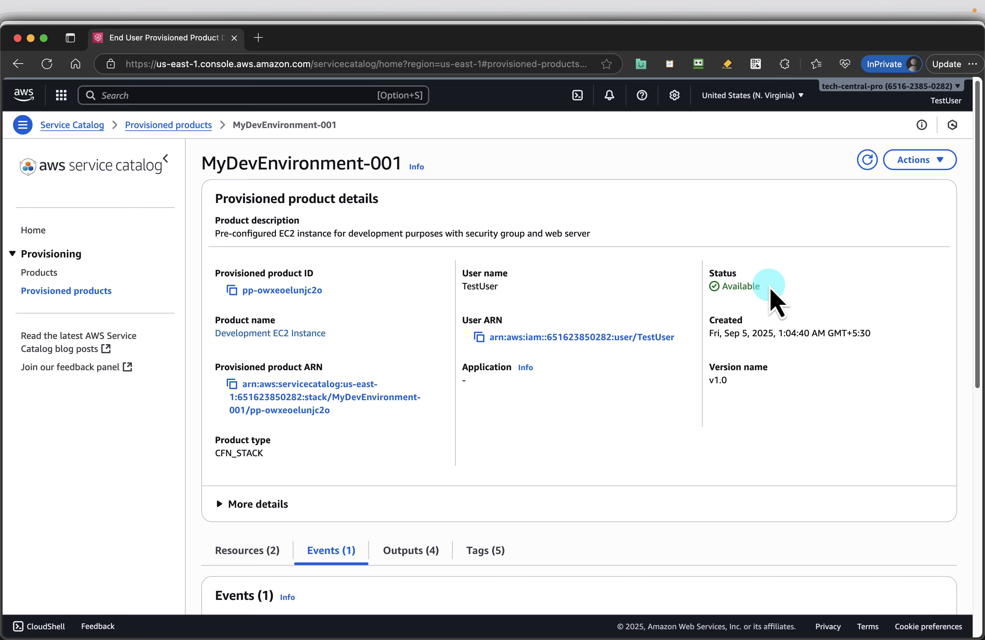
pyautogui.scroll(-5, 771, 297)
pyautogui.click(235, 275)
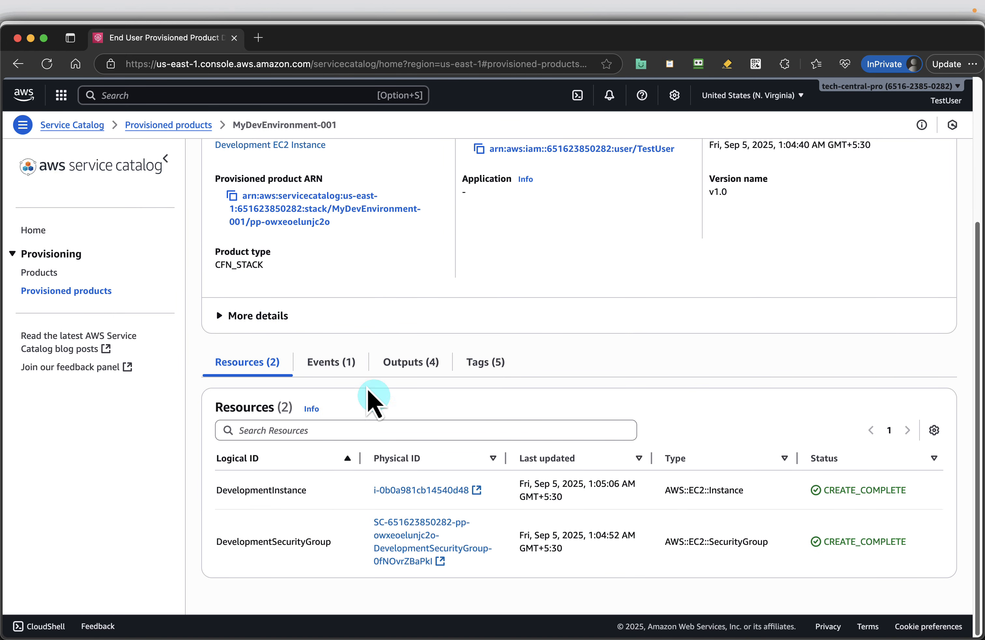
pyautogui.click(331, 362)
pyautogui.scroll(-5, 688, 539)
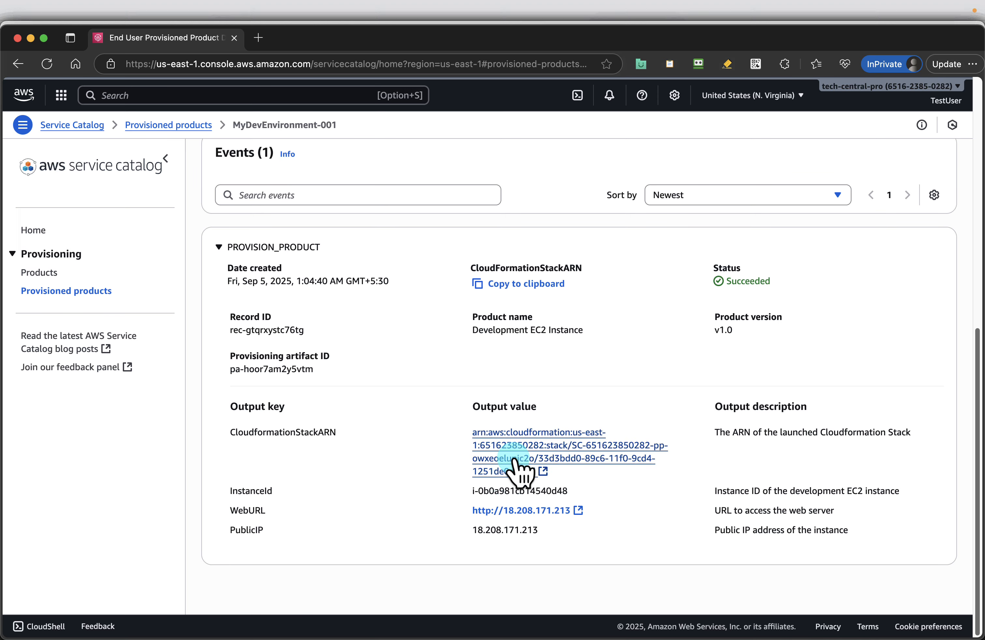
pyautogui.scroll(5, 510, 488)
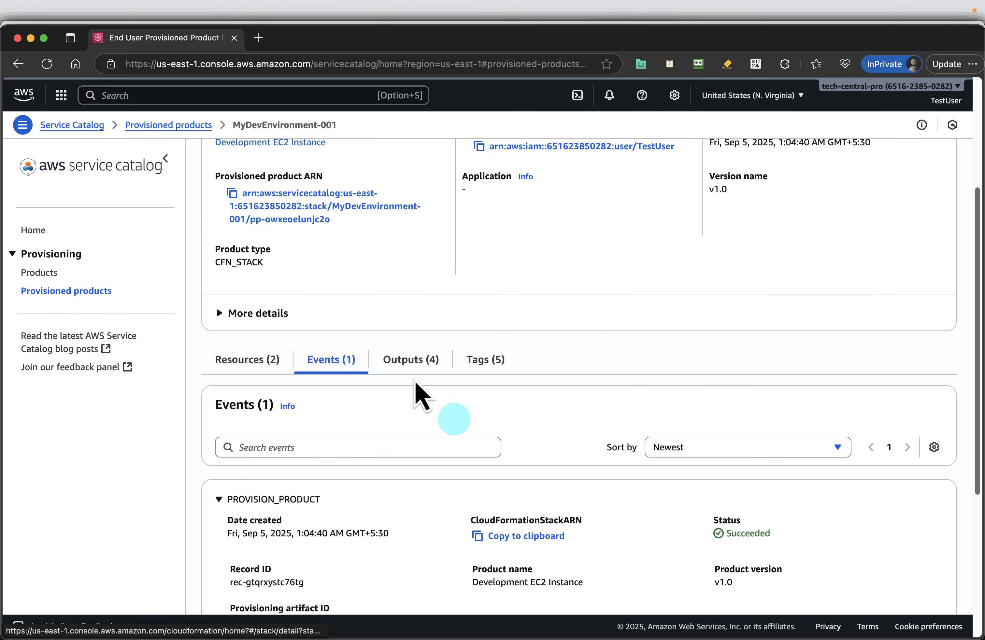
pyautogui.click(407, 373)
pyautogui.scroll(-1, 418, 461)
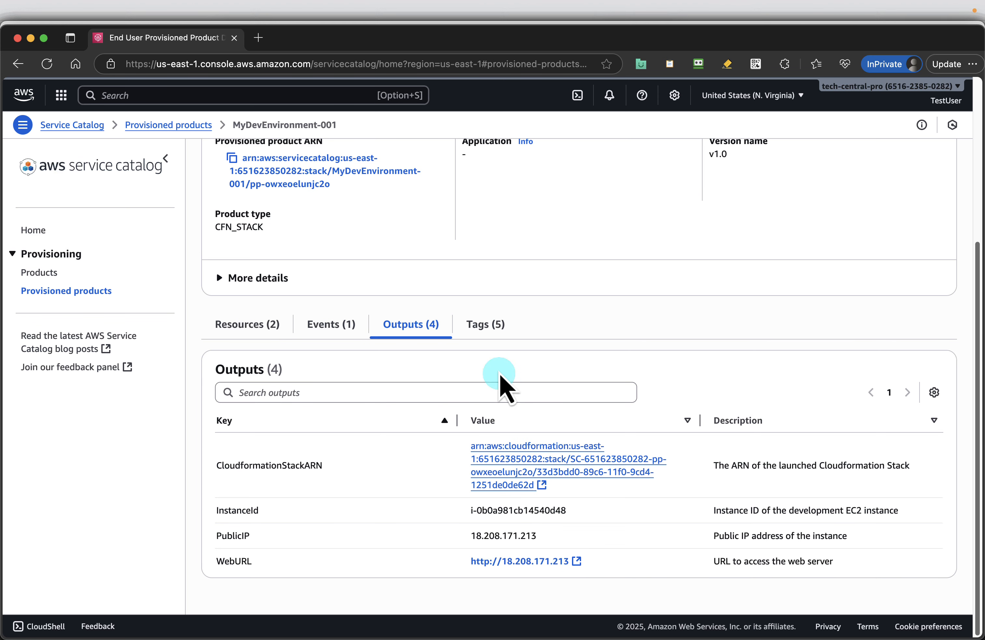
pyautogui.click(488, 332)
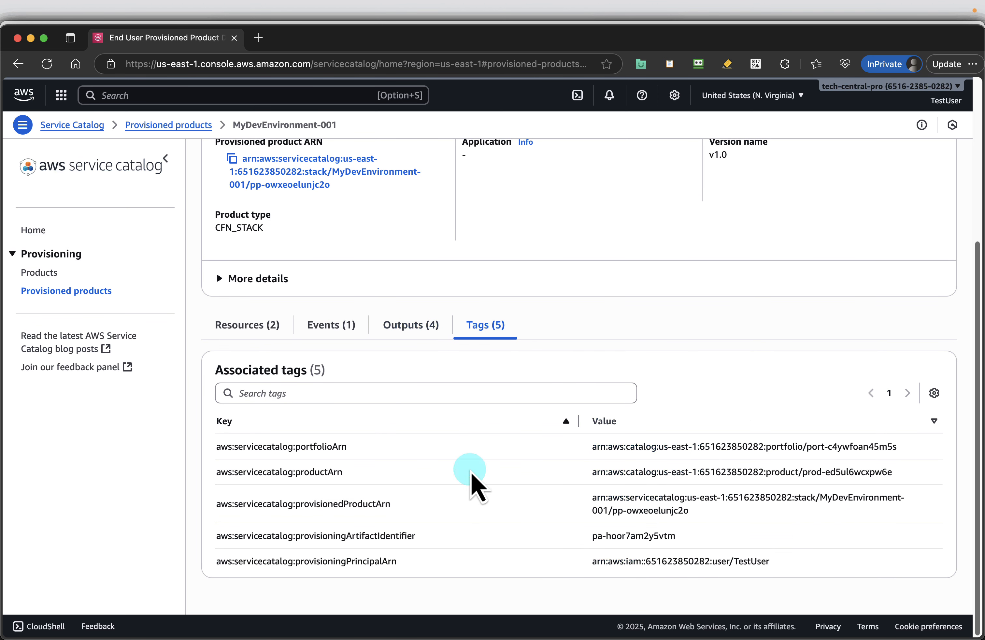
# Open the WebURL from the product's outputs, proceeding past the external link and HTTPS warnings to the web page
pyautogui.click(412, 330)
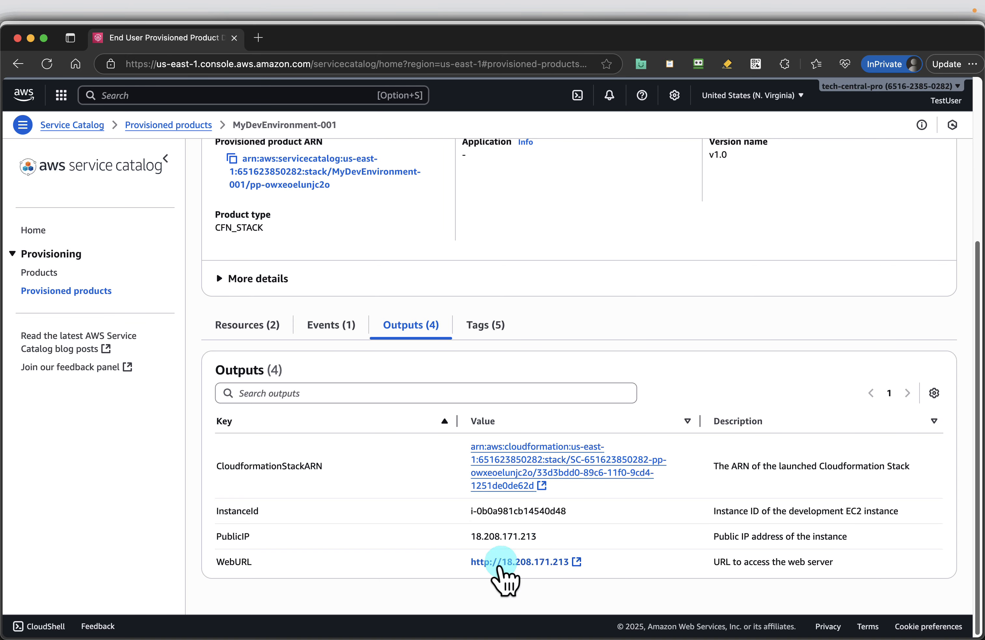
pyautogui.click(528, 563)
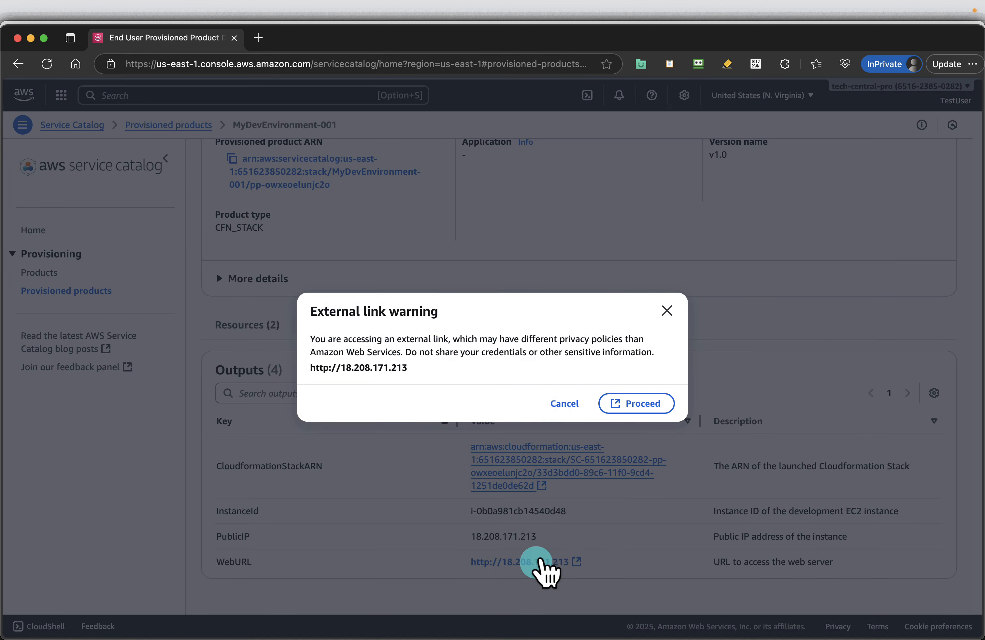
pyautogui.click(634, 404)
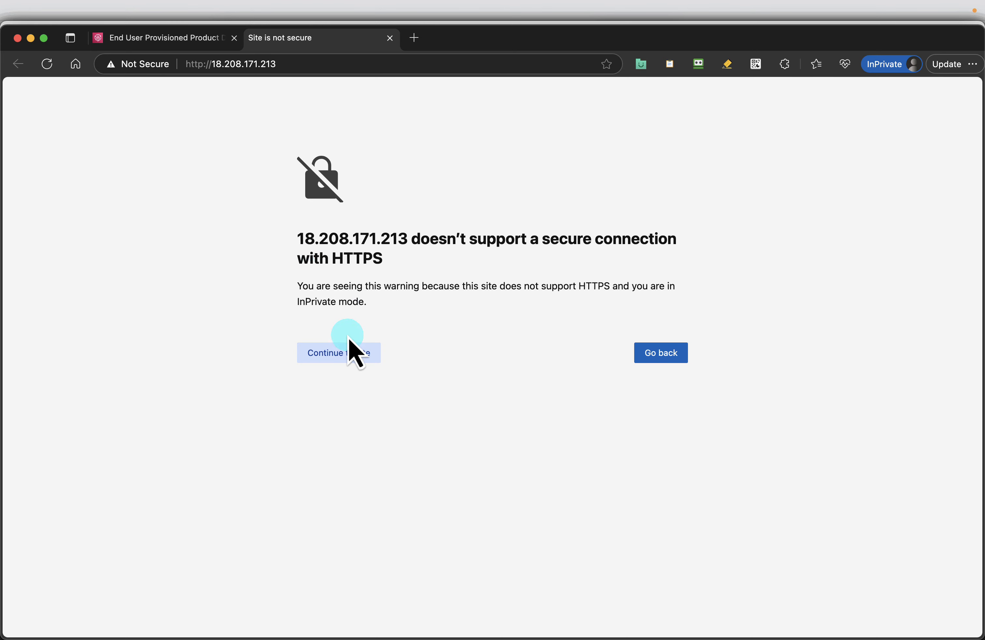
pyautogui.click(334, 358)
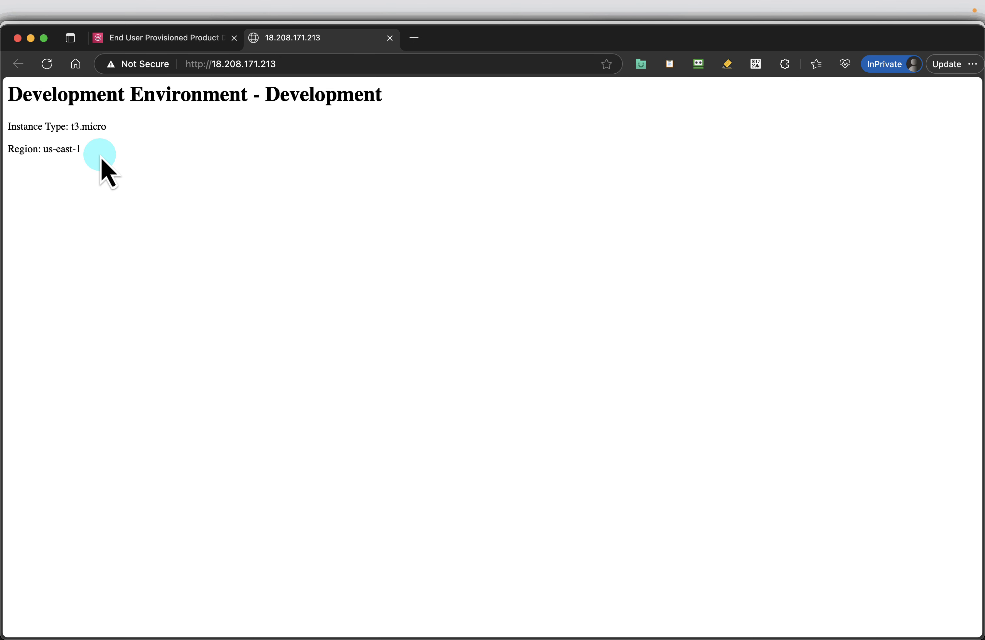
# Switch to the presentation and go through the launch result slides up to the "Terminate Provisioned Products" slide
pyautogui.click(171, 42)
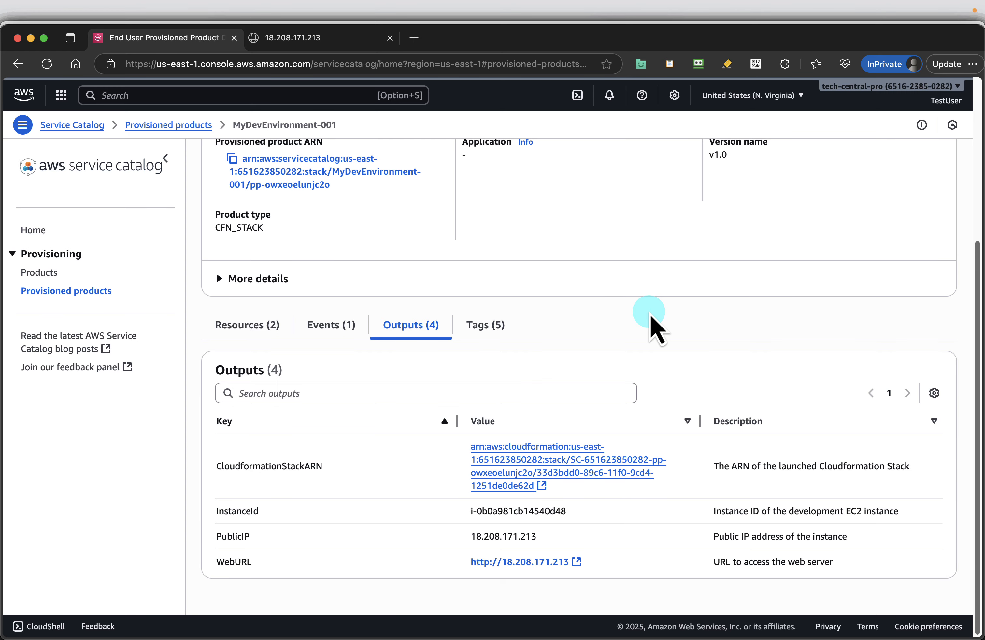
pyautogui.press('super+grave')
pyautogui.click(962, 611)
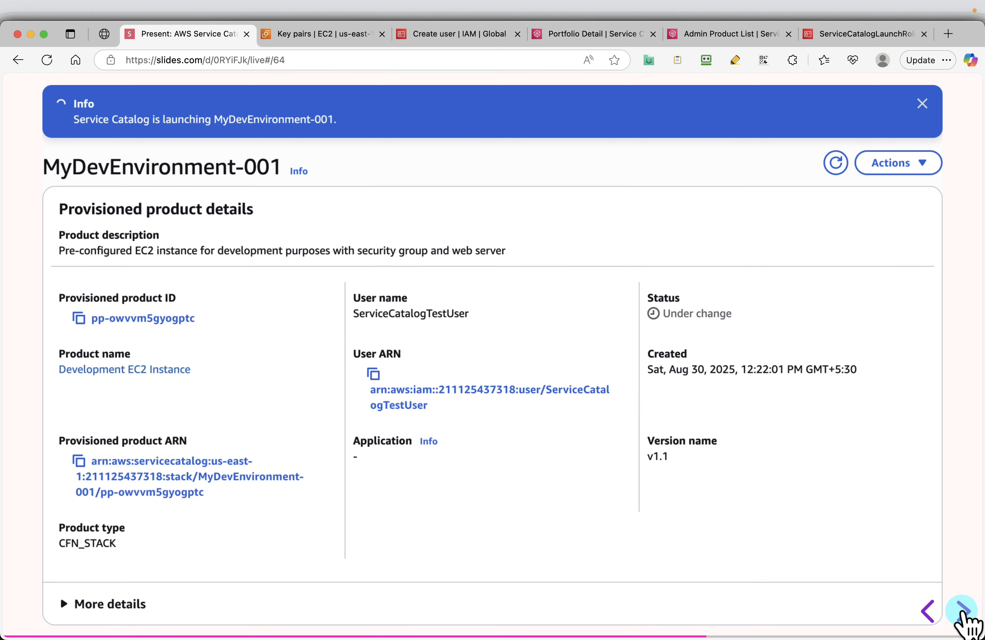
pyautogui.click(963, 611)
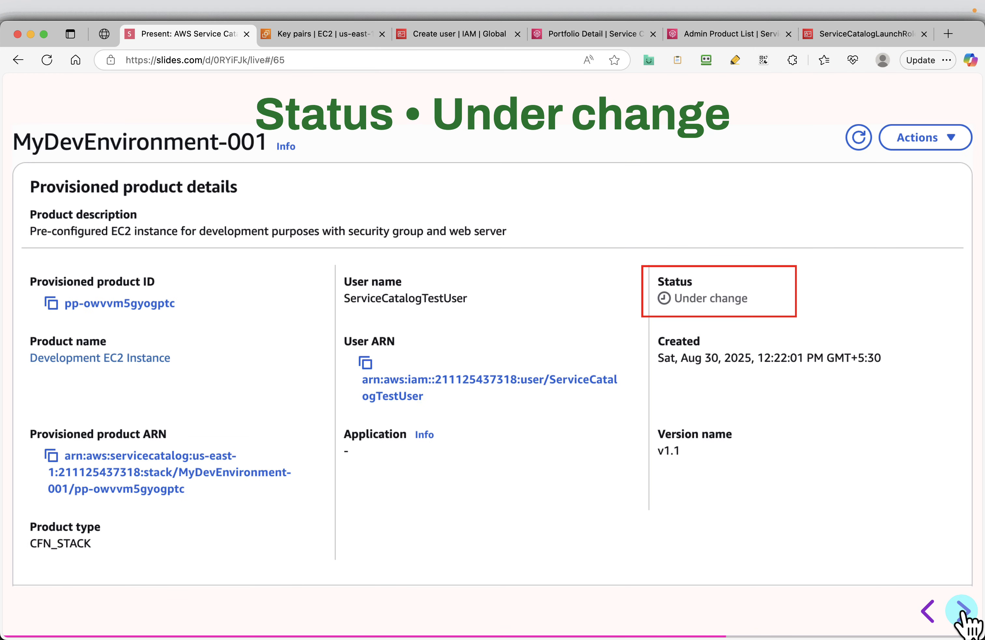
pyautogui.click(963, 611)
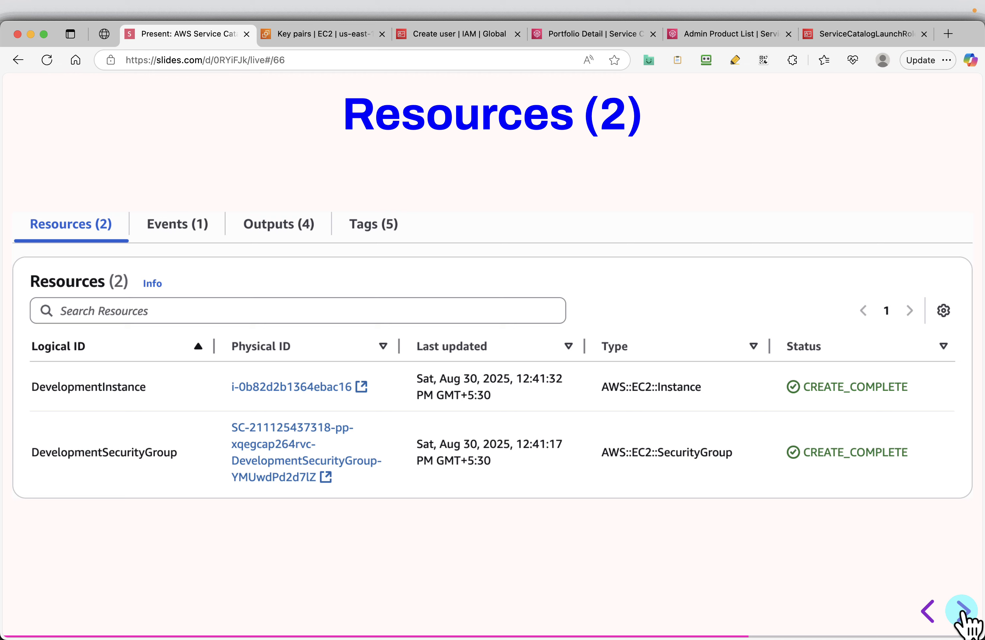
pyautogui.click(963, 610)
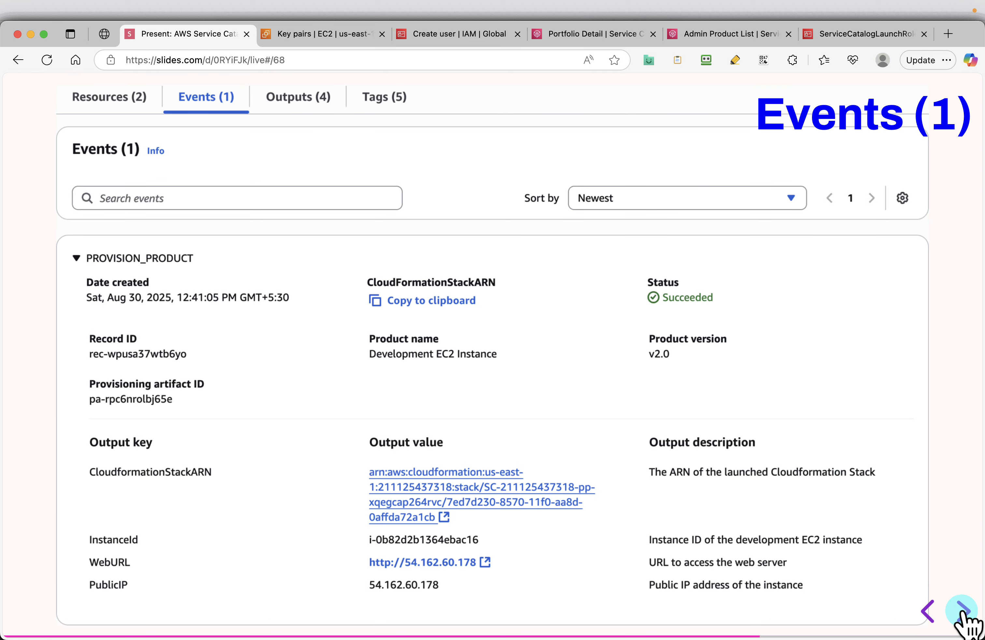
pyautogui.click(963, 611)
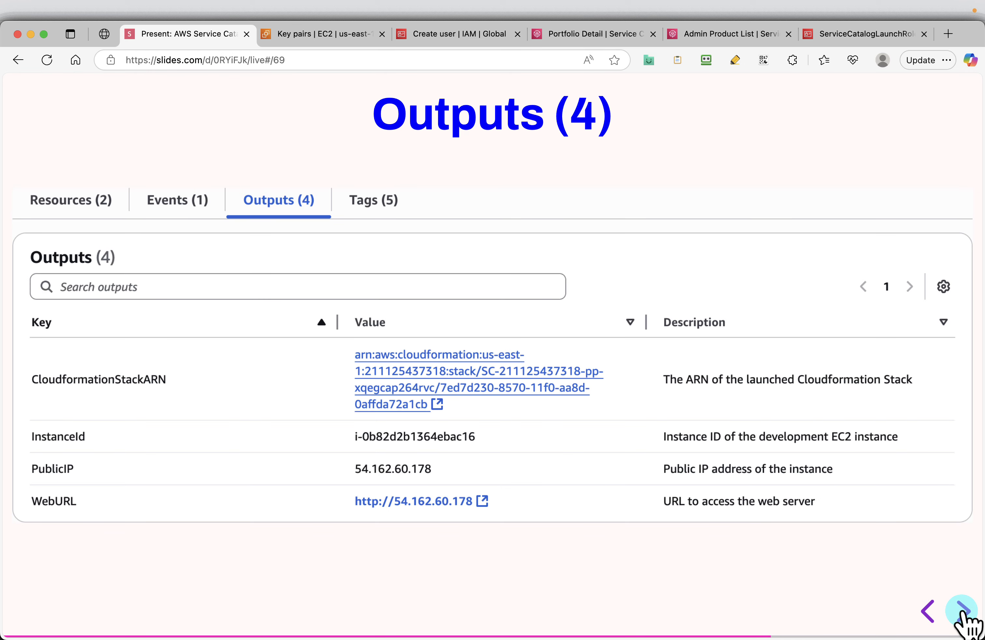
pyautogui.click(963, 611)
pyautogui.click(962, 611)
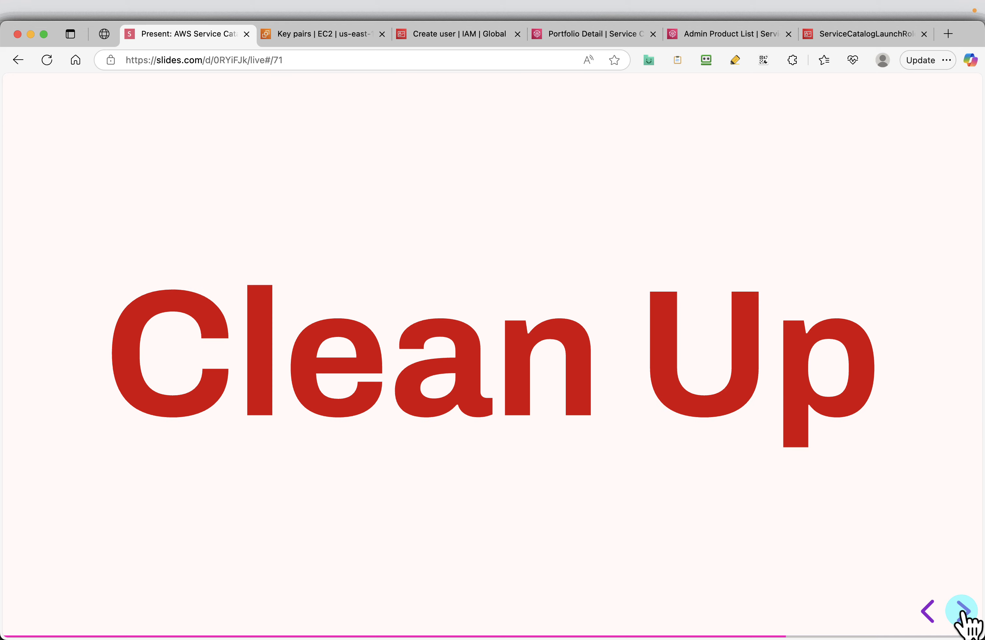
pyautogui.click(963, 611)
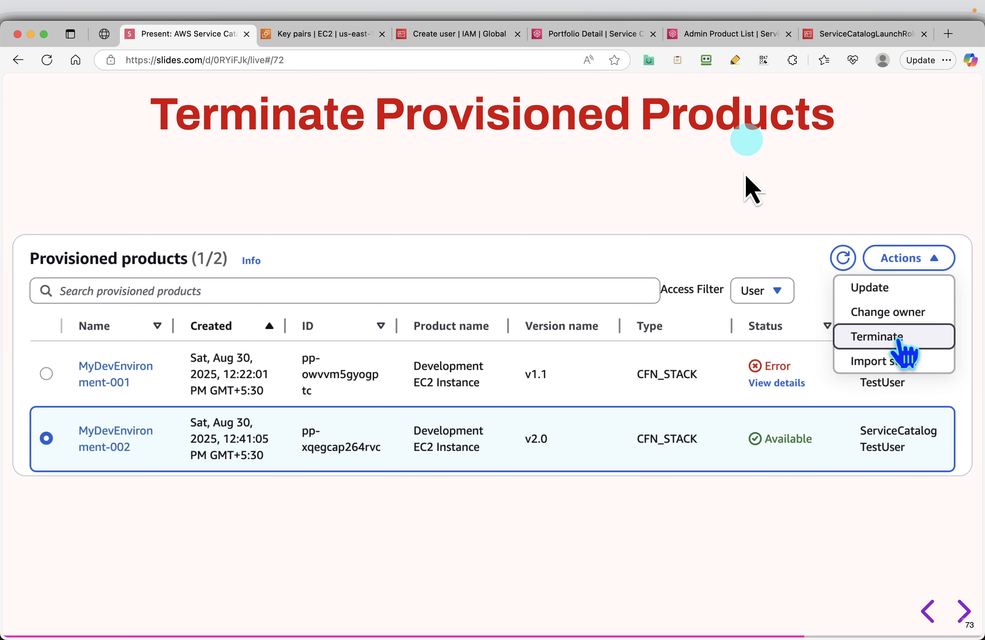
# Switch to TestUser's Service Catalog console and terminate the provisioned product MyDevEnvironment-001, confirming with "terminate"
pyautogui.hotkey('alt', 'Tab')
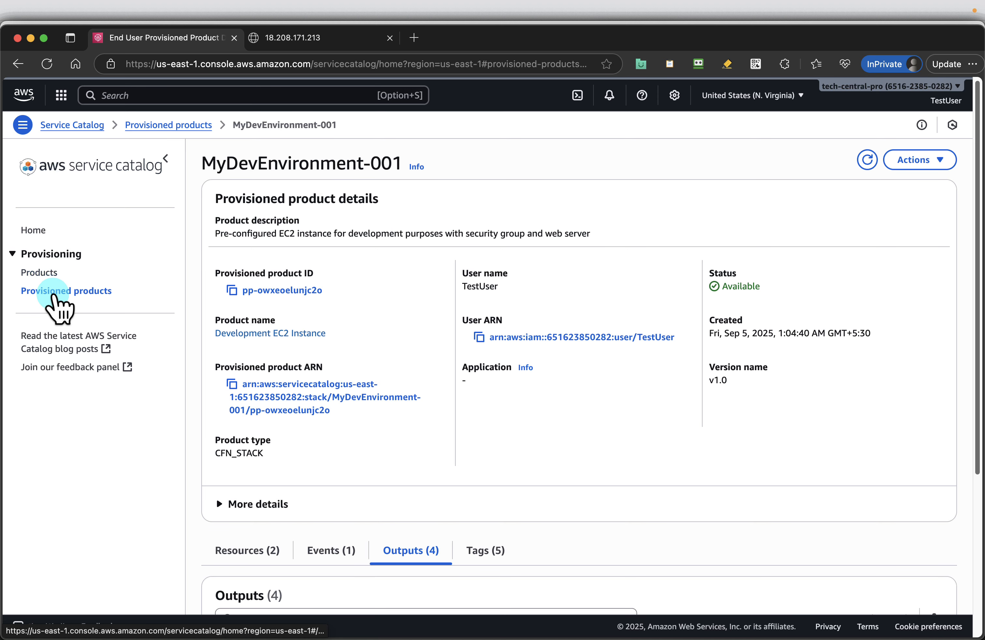
pyautogui.click(62, 291)
pyautogui.click(228, 258)
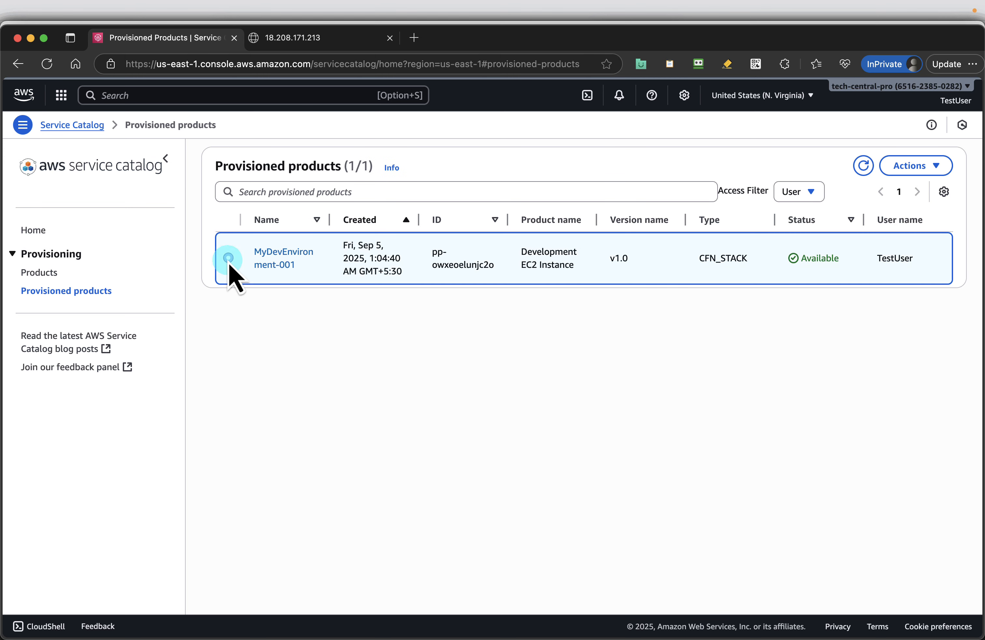
pyautogui.click(929, 166)
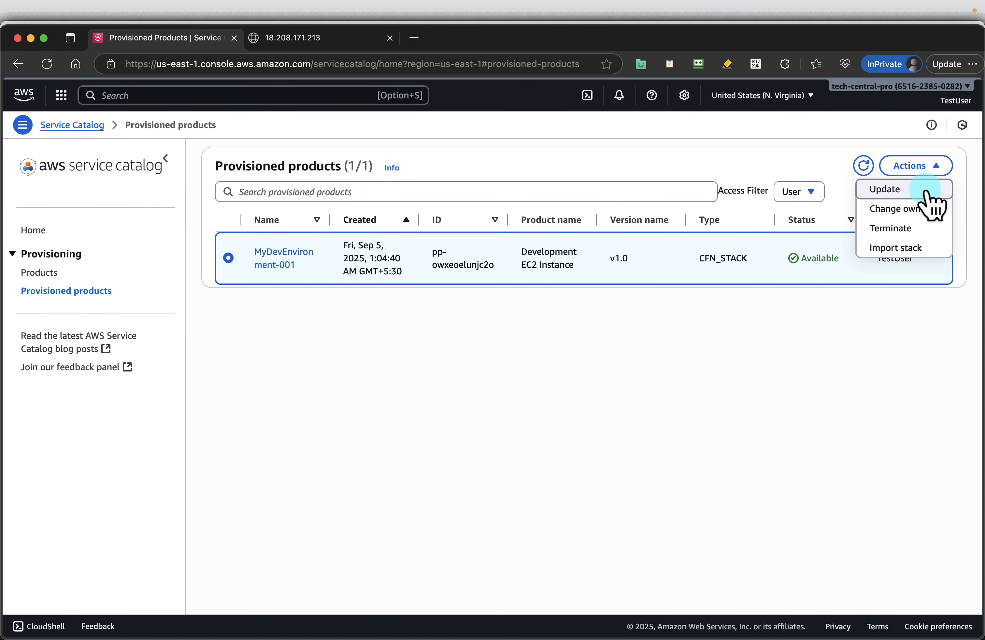
pyautogui.click(901, 229)
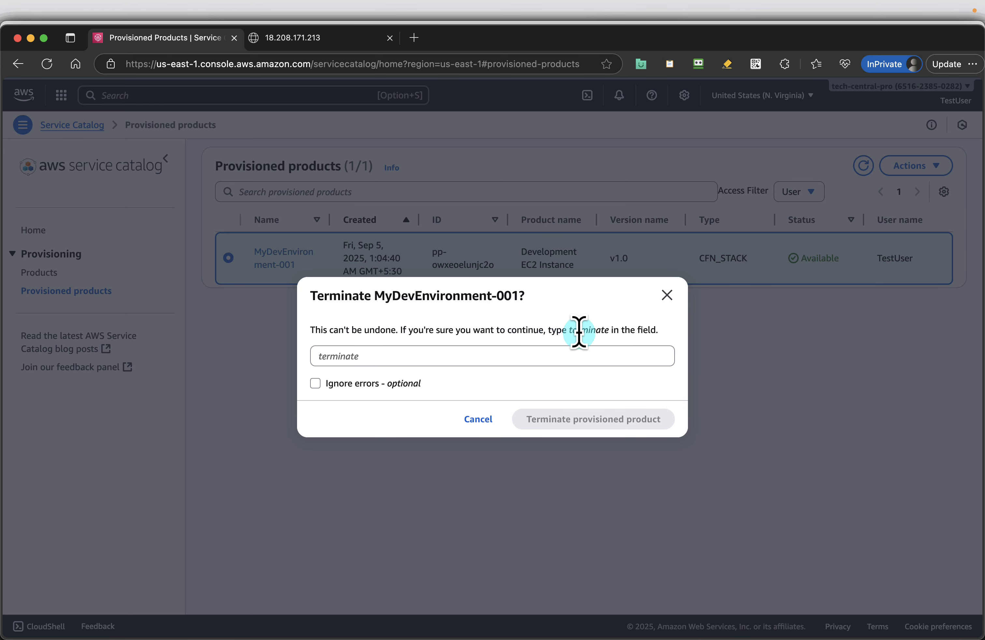
pyautogui.moveTo(579, 333); pyautogui.dragTo(570, 331)
pyautogui.click(411, 356)
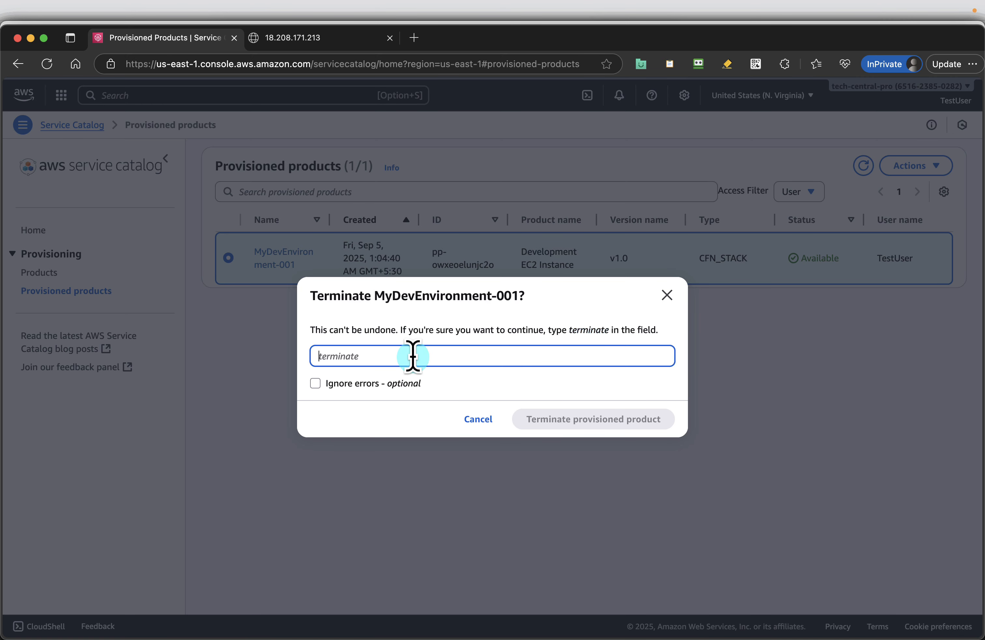
pyautogui.write('terminate')
pyautogui.click(585, 428)
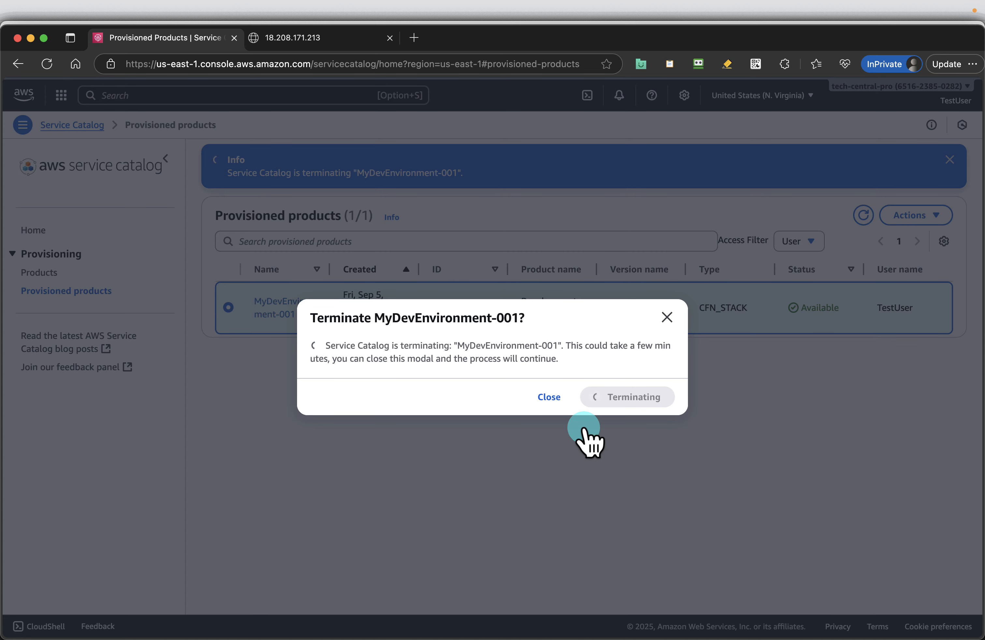
# Switch back to the presentation and go through the termination slides up to the "Delete Portfolios" slide
pyautogui.hotkey('alt', 'Tab')
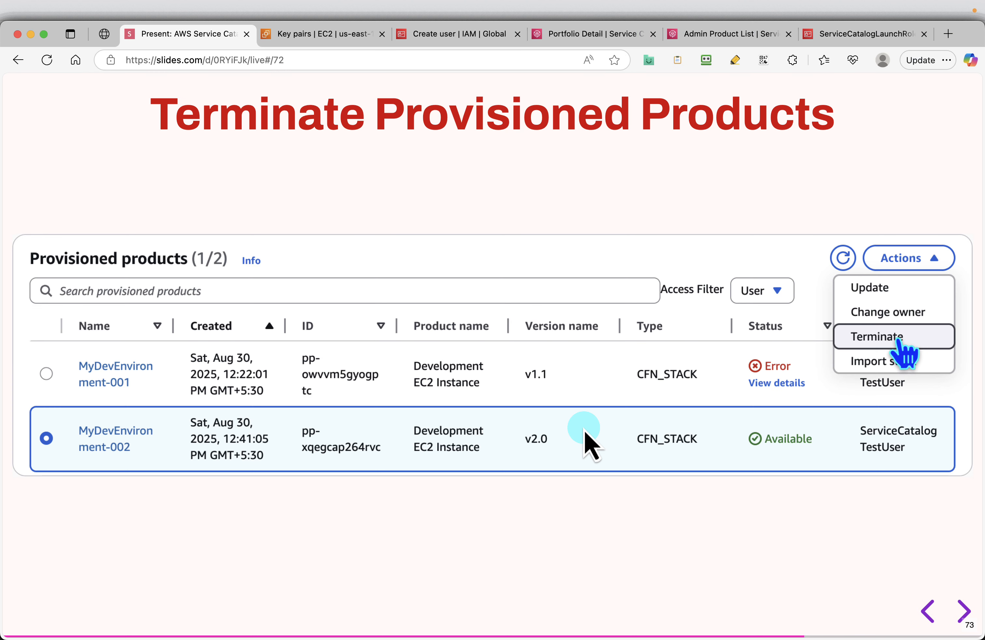
pyautogui.click(964, 610)
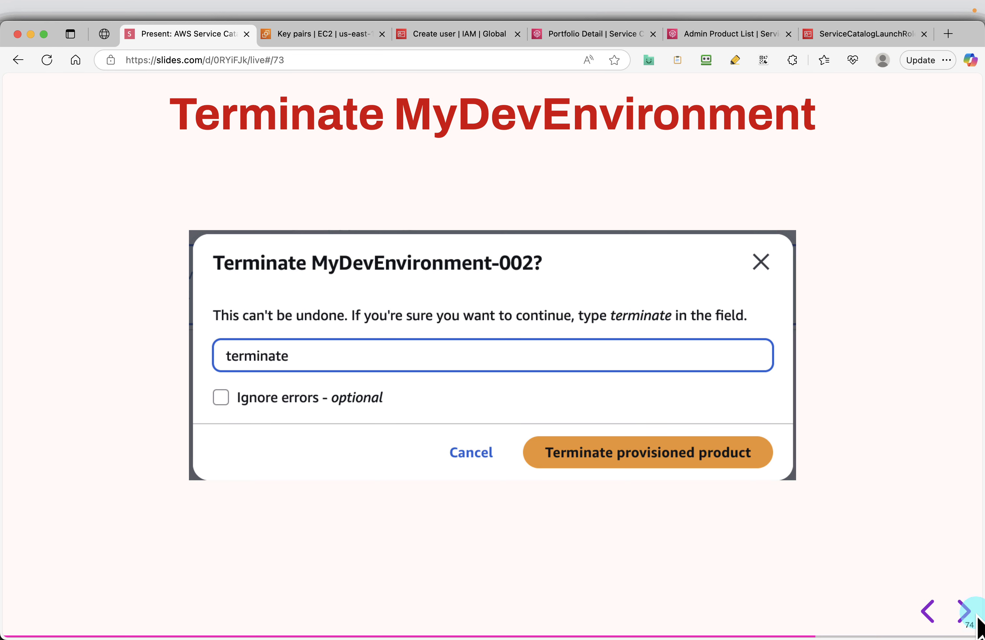
pyautogui.click(964, 610)
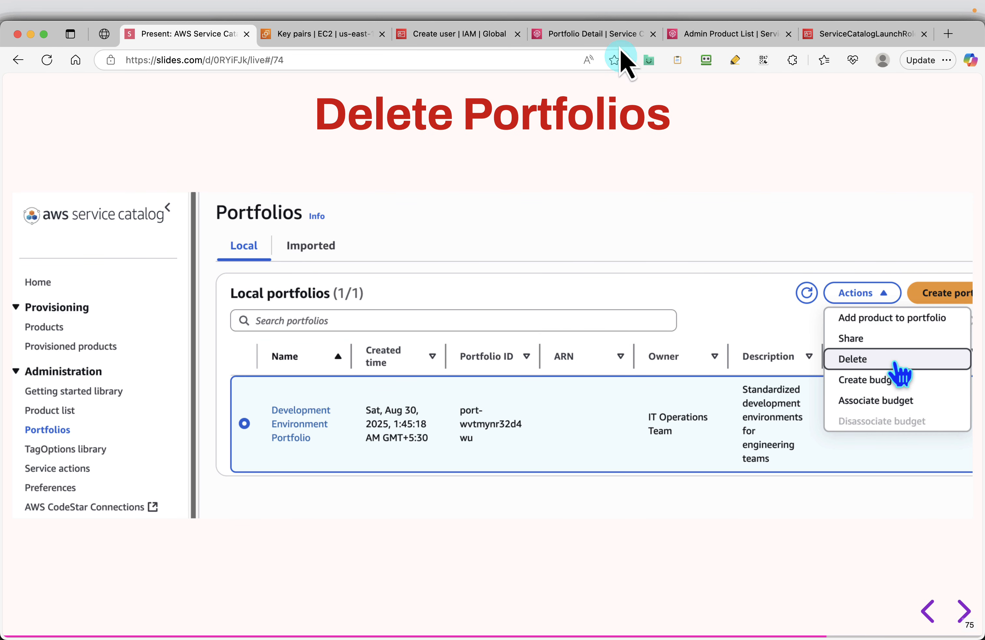
# Open the Development Environment Portfolio in the administrator's Service Catalog console and try to delete it
pyautogui.click(598, 35)
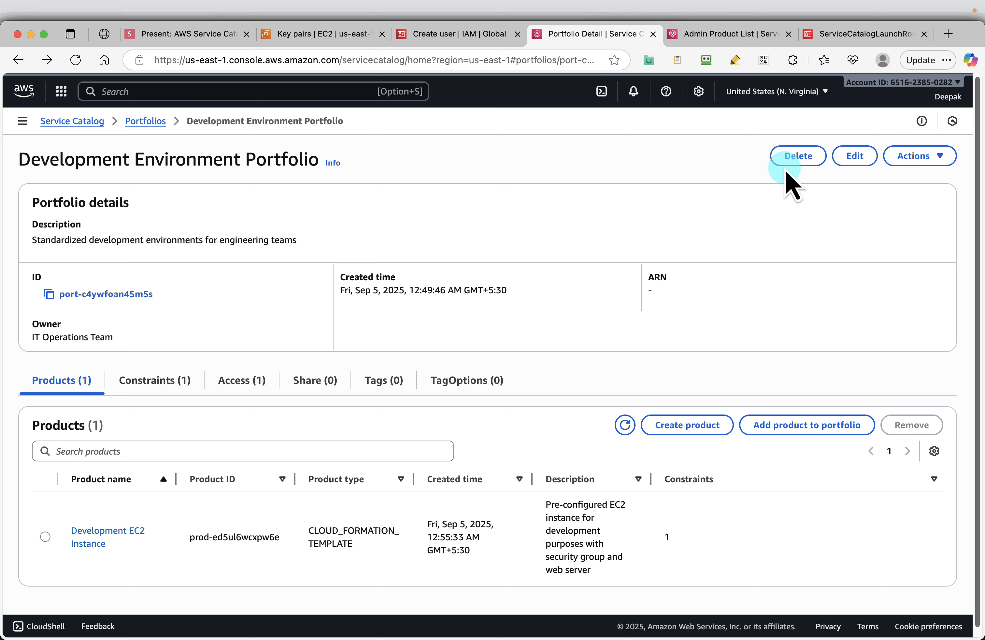
pyautogui.click(804, 155)
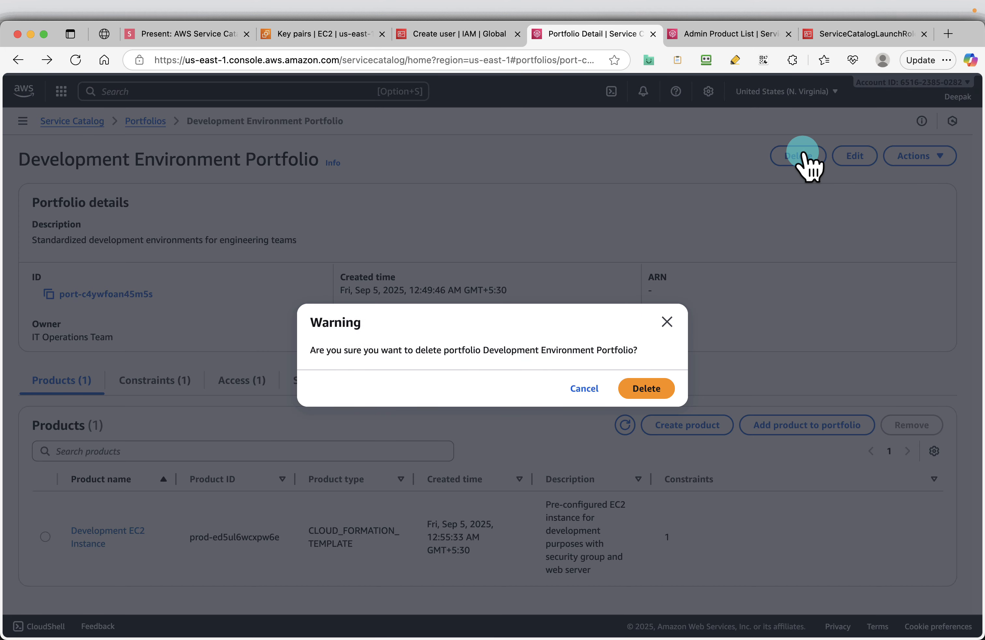
pyautogui.click(645, 389)
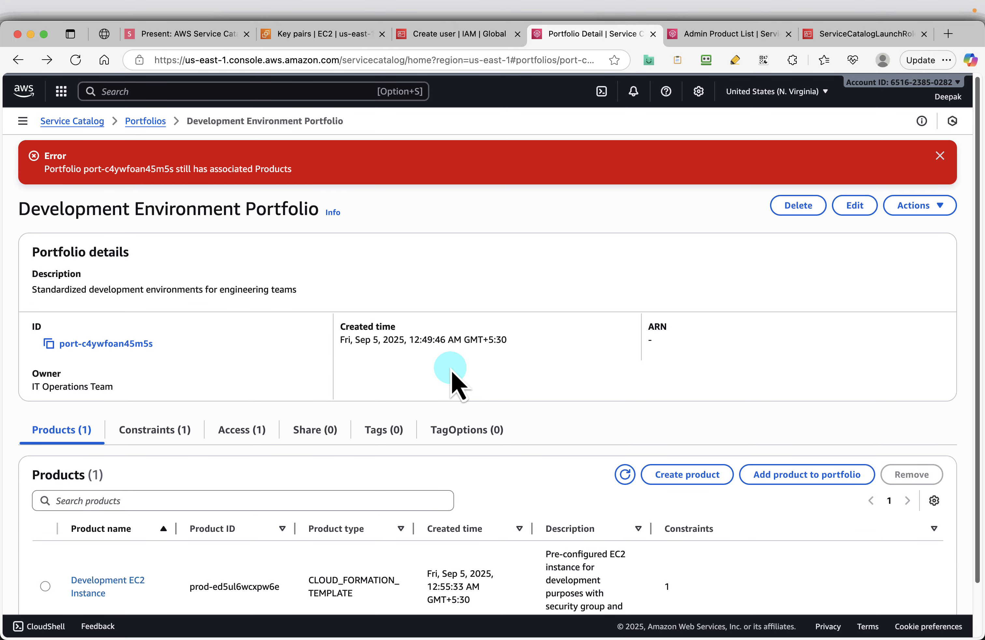
# Remove the Development EC2 Instance product from the portfolio, dismiss the notifications and try again to delete the portfolio
pyautogui.scroll(-2, 450, 374)
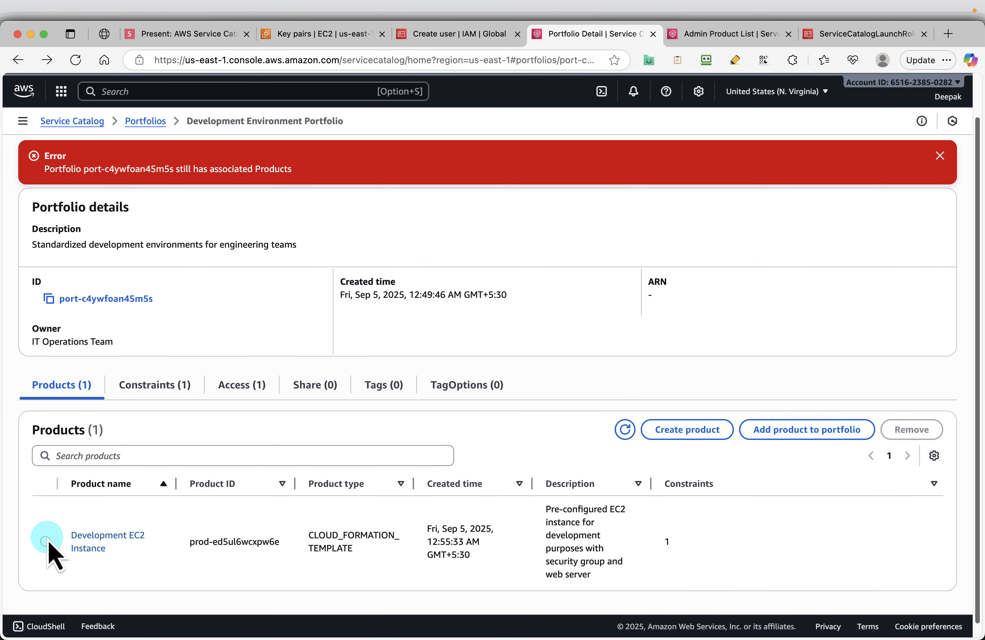
pyautogui.click(45, 541)
pyautogui.click(933, 432)
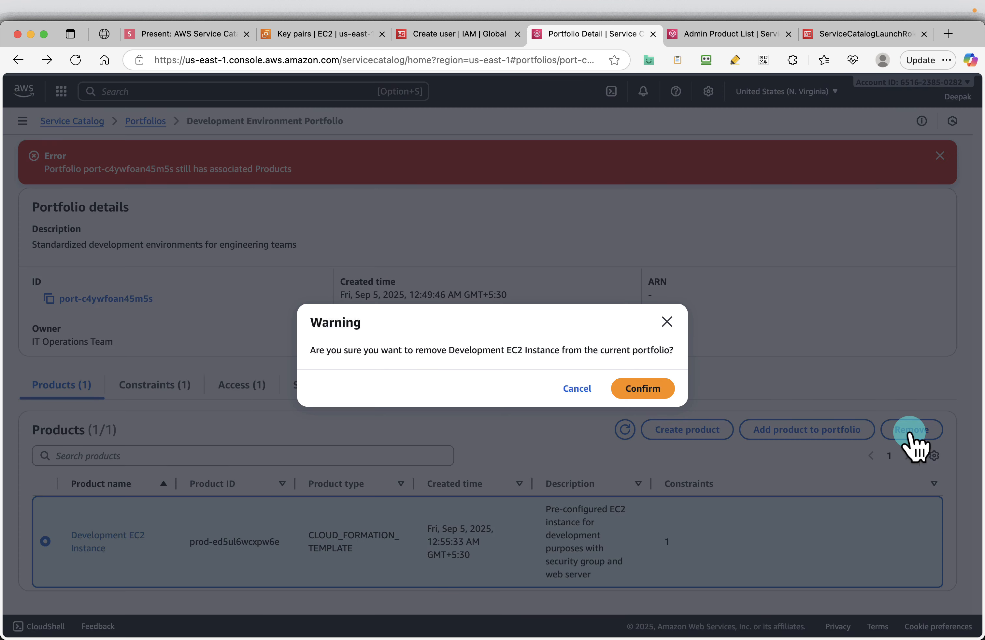
pyautogui.click(649, 387)
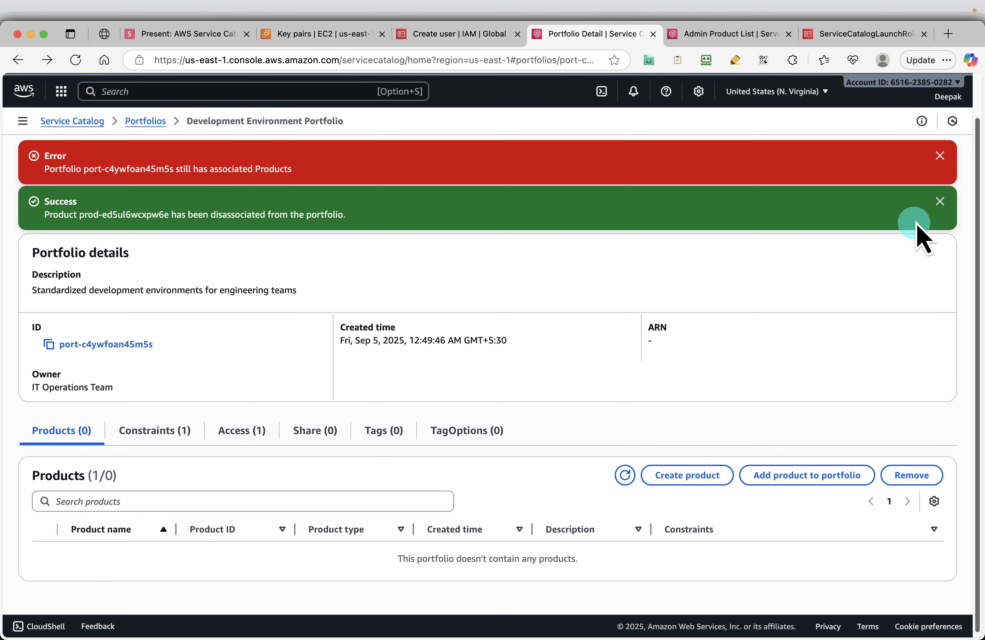
pyautogui.click(940, 201)
pyautogui.click(940, 157)
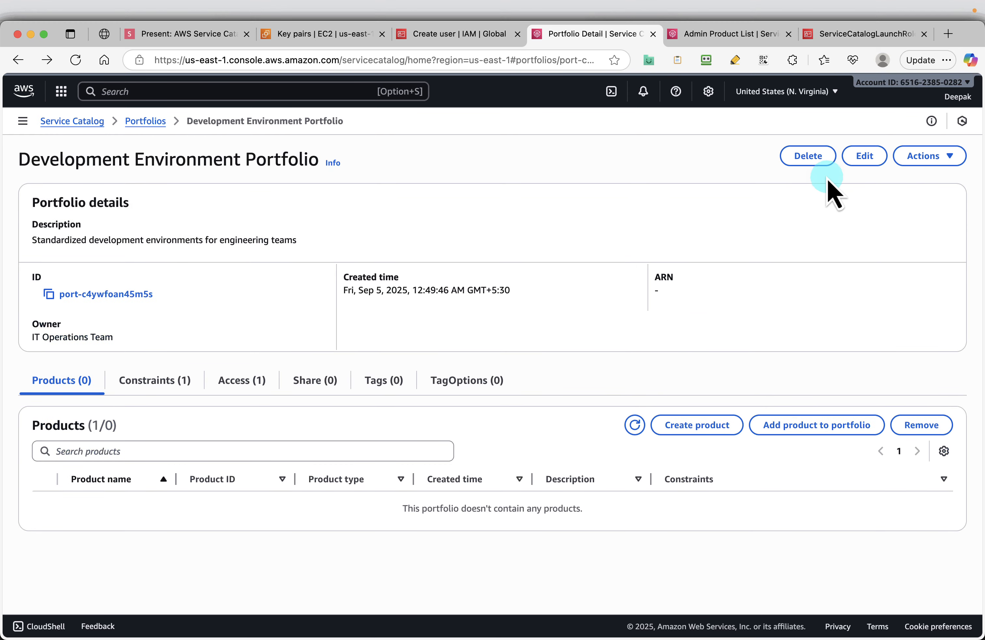
pyautogui.click(816, 163)
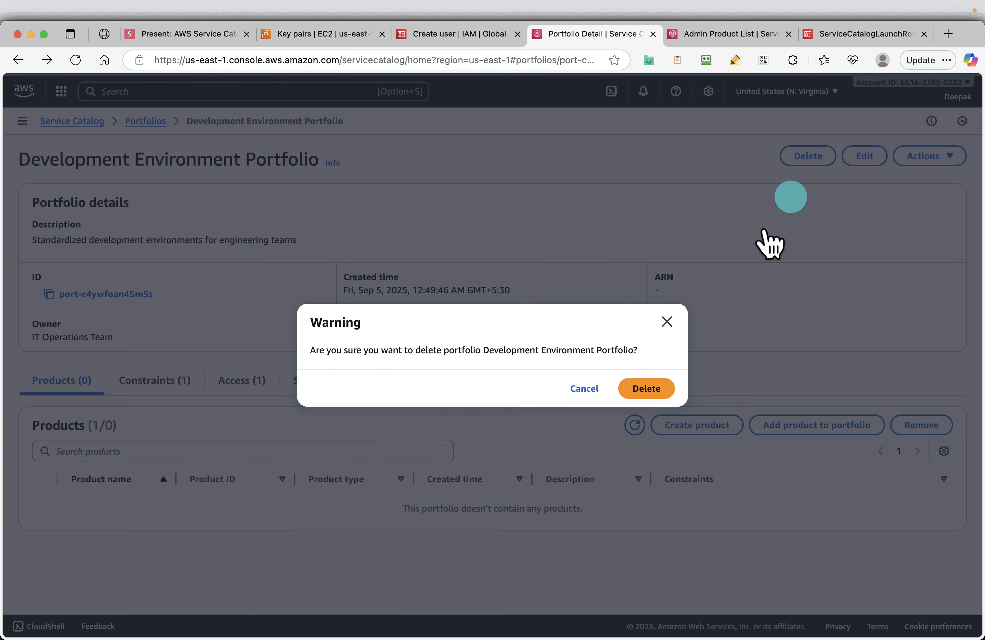
pyautogui.click(632, 388)
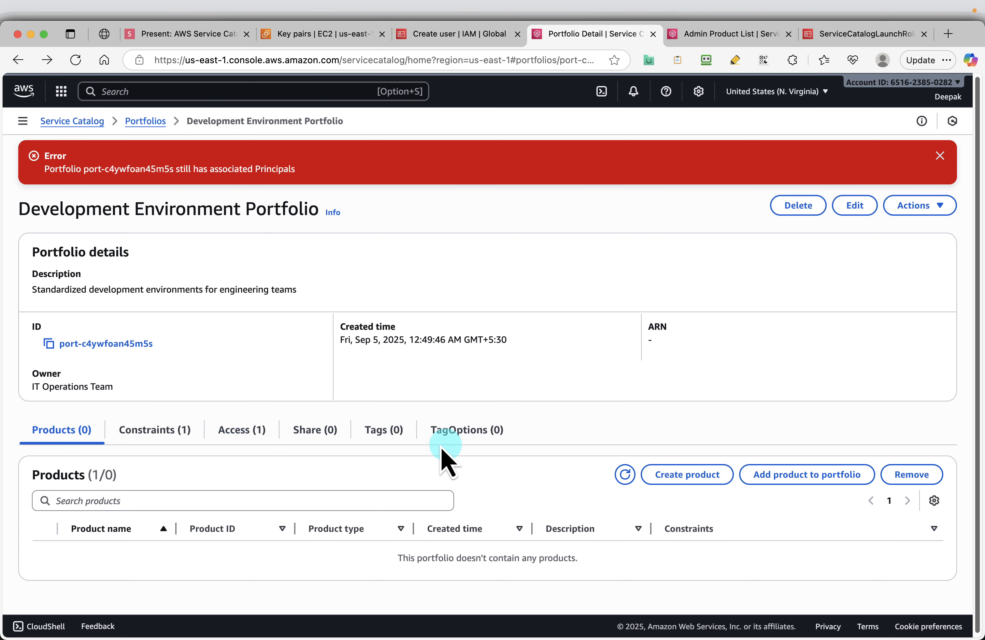
# Remove TestUser's access from the Development Environment Portfolio and dismiss the notifications
pyautogui.click(234, 432)
pyautogui.scroll(-2, 594, 528)
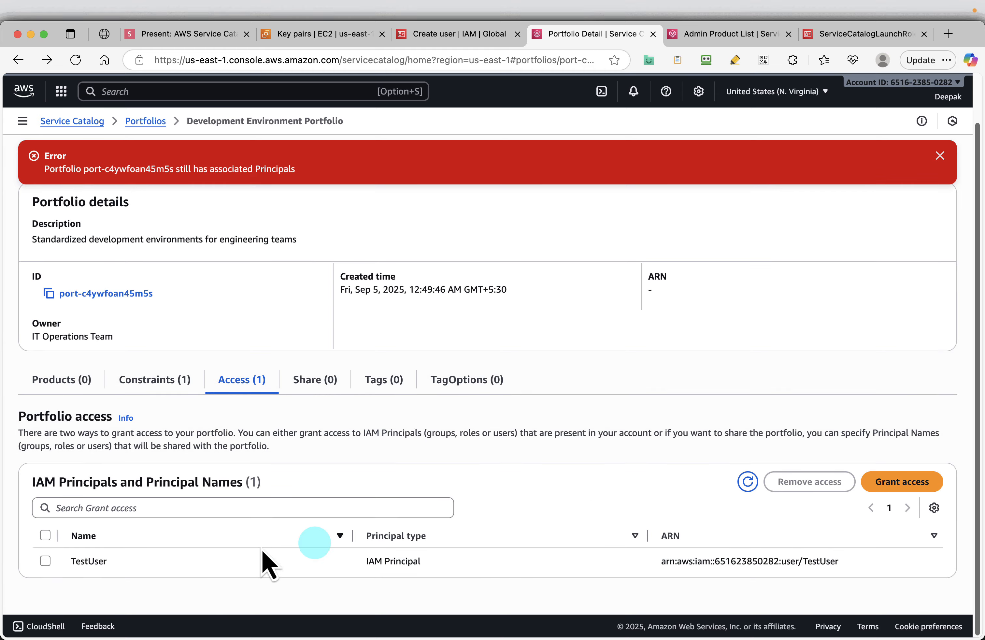
pyautogui.click(45, 561)
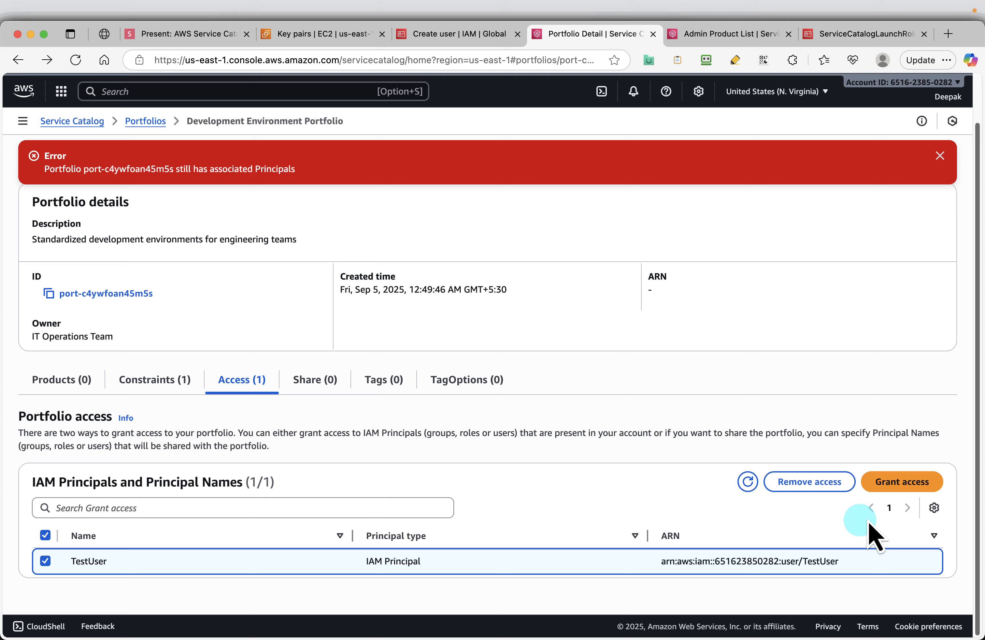
pyautogui.click(835, 485)
pyautogui.click(628, 388)
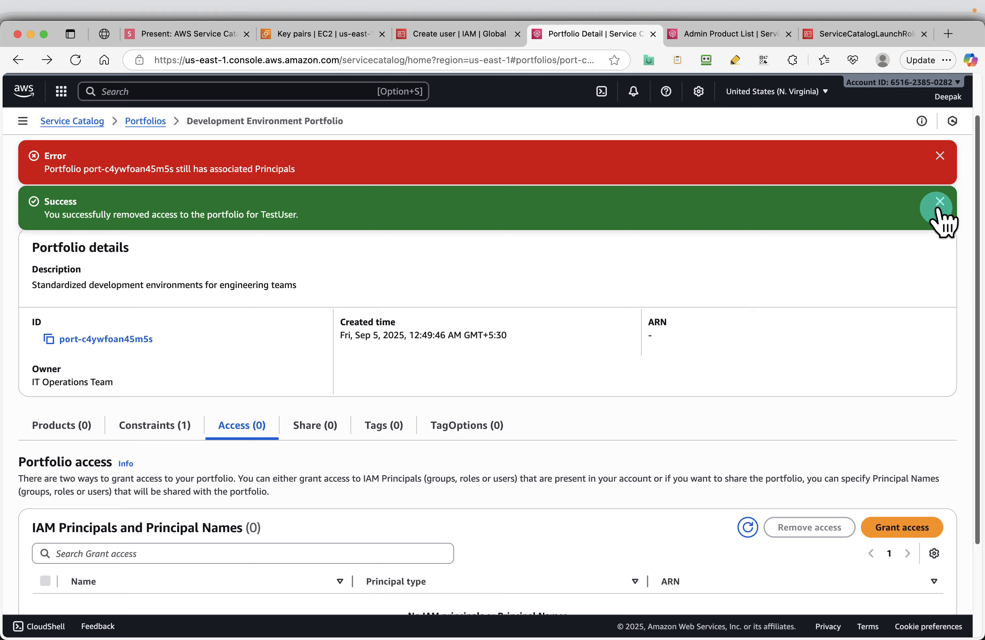
pyautogui.click(940, 199)
pyautogui.click(940, 156)
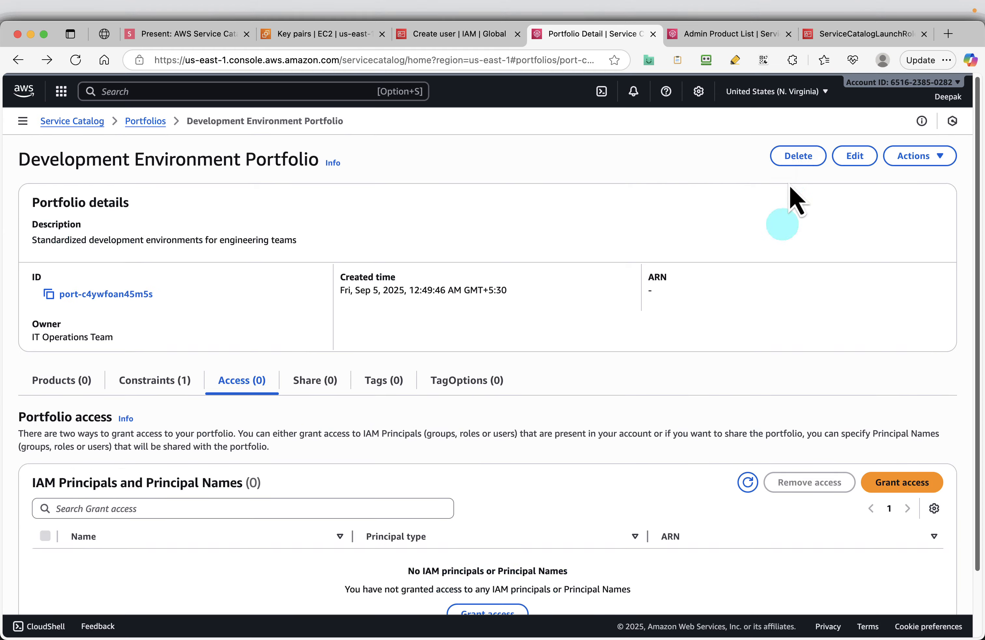
# Delete the Development Environment Portfolio and advance the presentation to the "Delete Product" slide
pyautogui.click(785, 157)
pyautogui.click(663, 391)
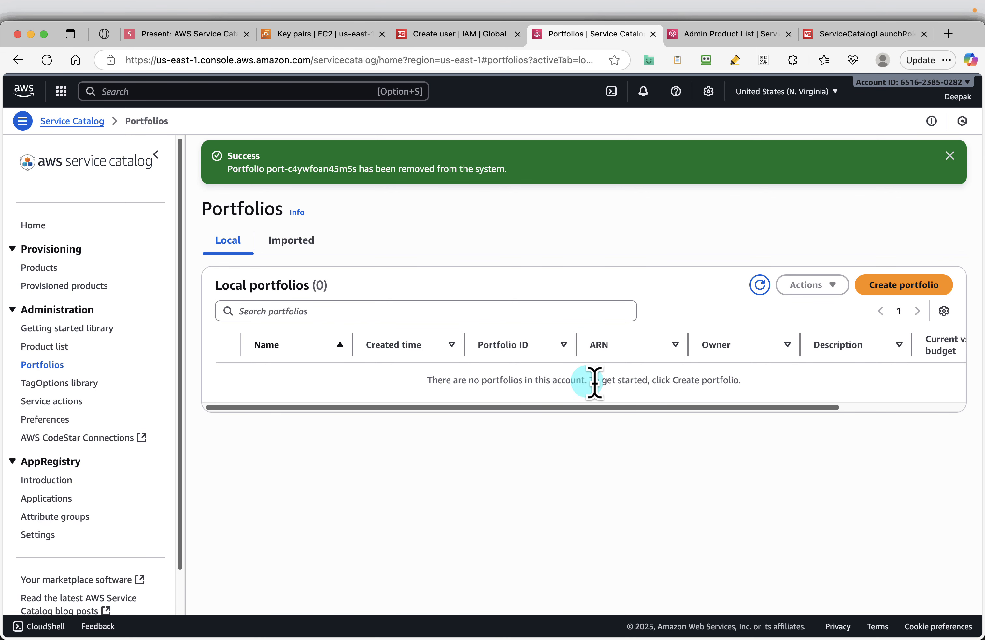
pyautogui.click(189, 34)
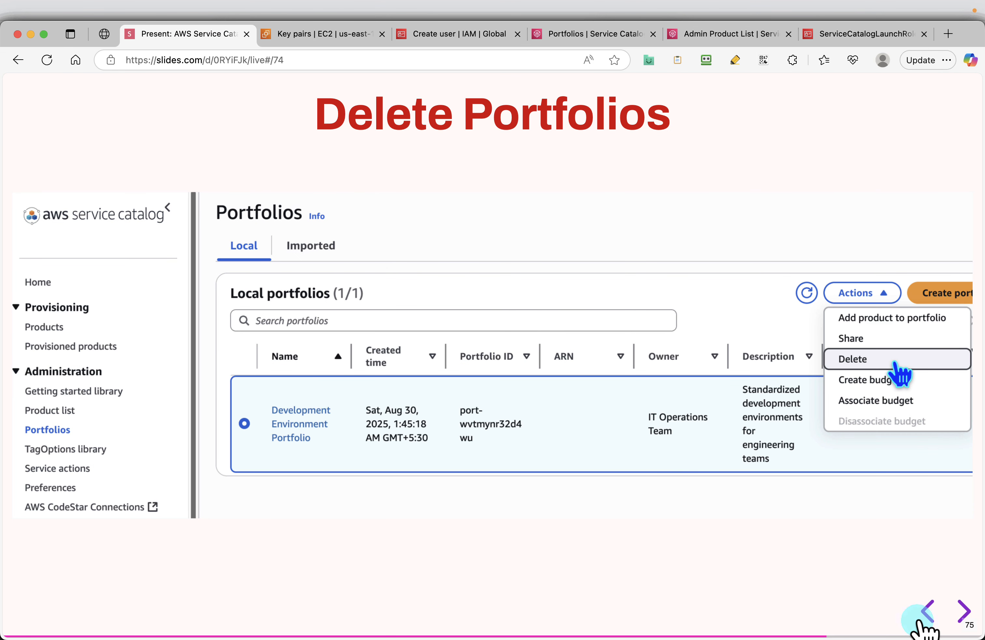
pyautogui.click(957, 609)
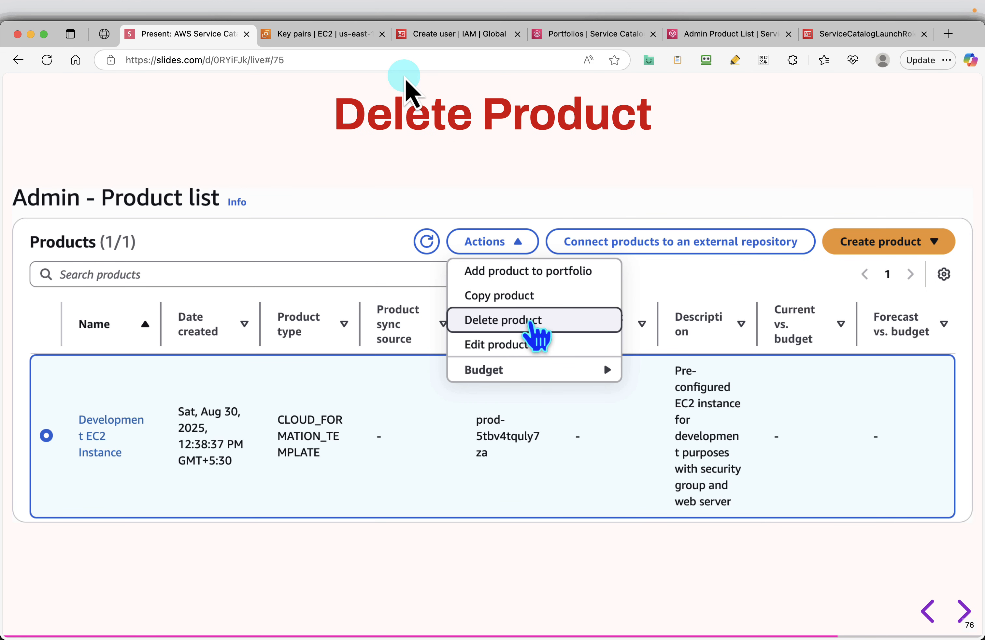
# Delete the Development EC2 Instance product from the admin product list, confirming with "delete", and refresh the list
pyautogui.click(721, 34)
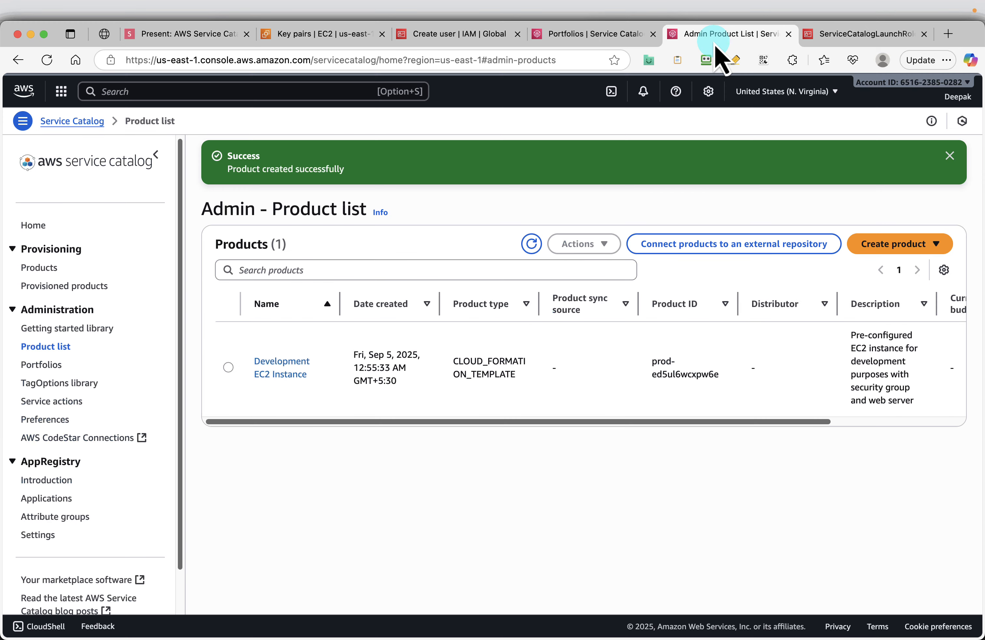
pyautogui.click(228, 368)
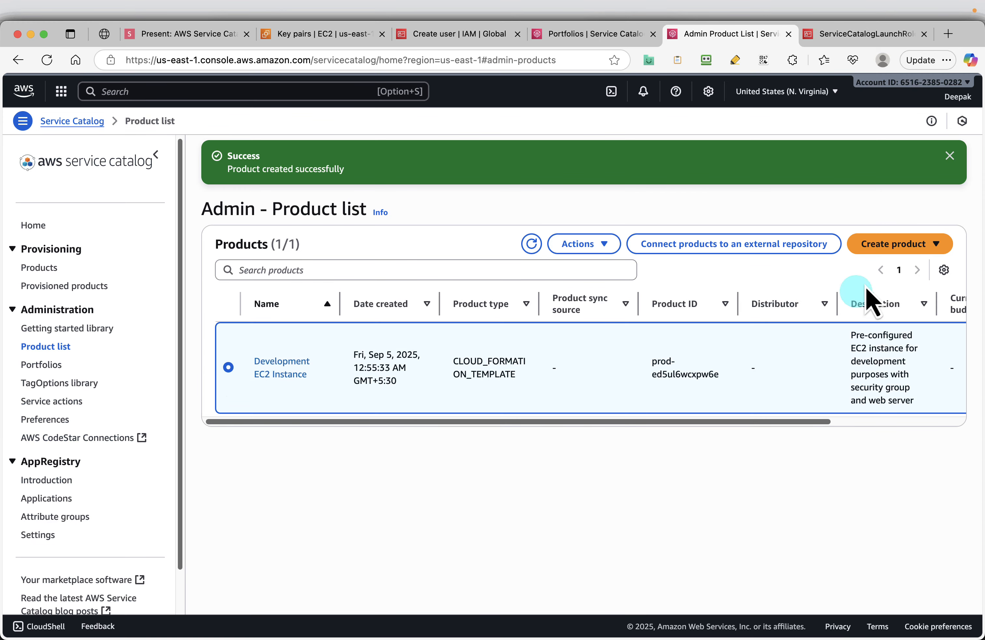
pyautogui.click(579, 245)
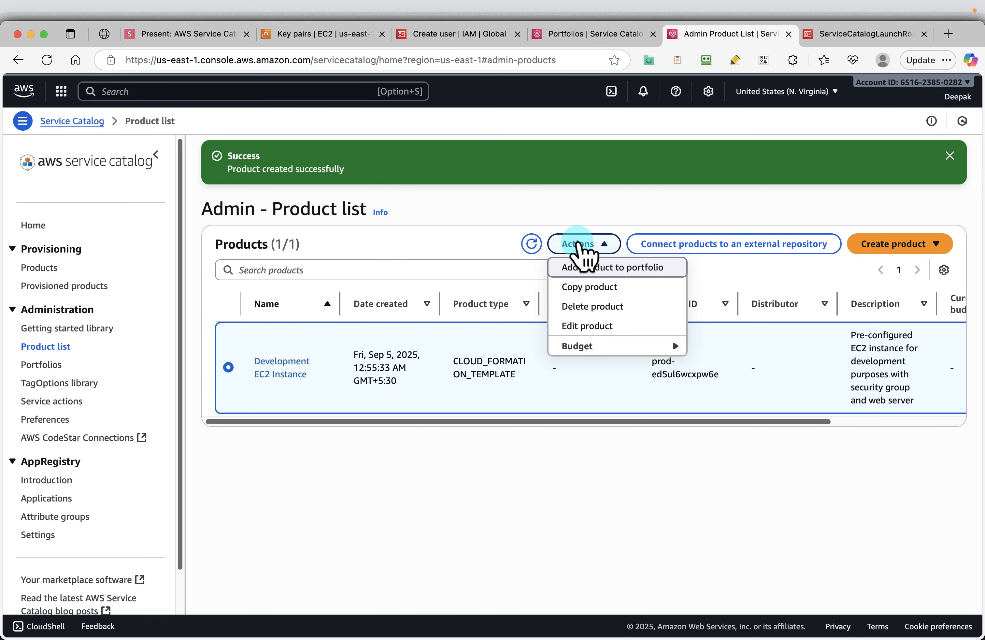
pyautogui.click(595, 308)
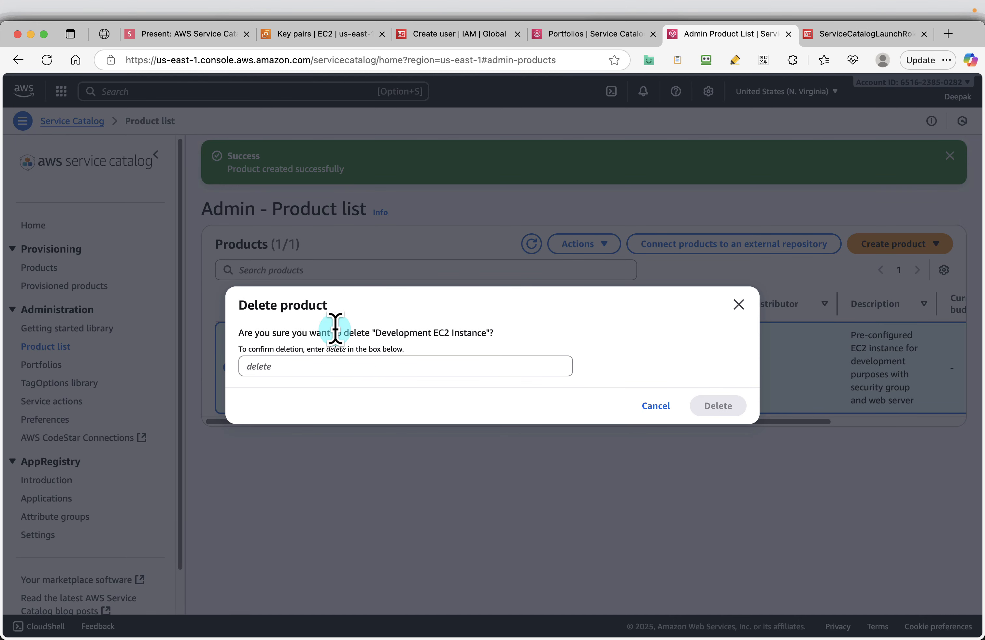
pyautogui.moveTo(369, 345); pyautogui.dragTo(371, 339)
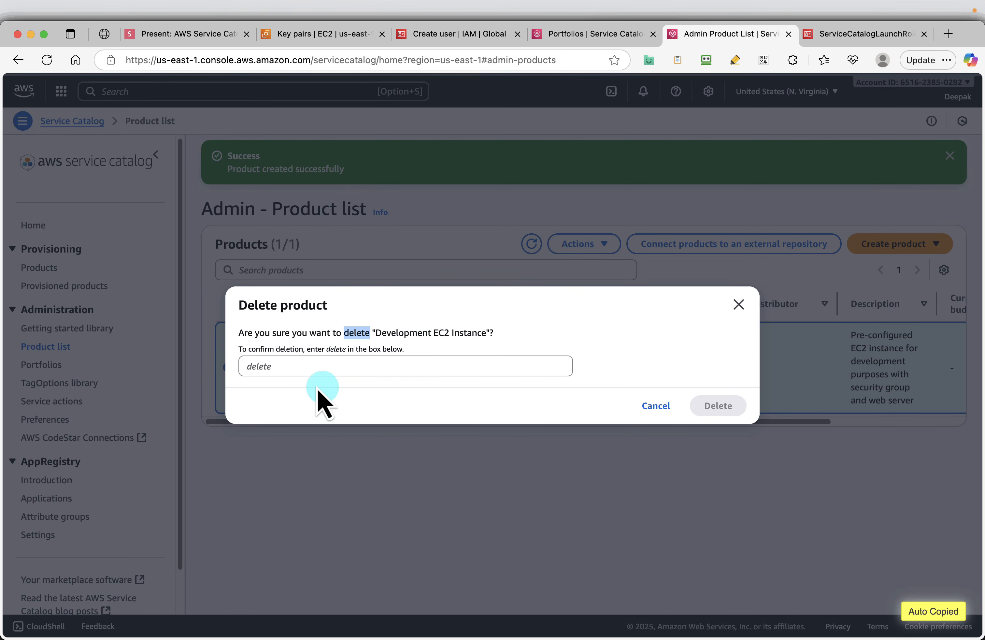
pyautogui.click(297, 367)
pyautogui.press('super+v')
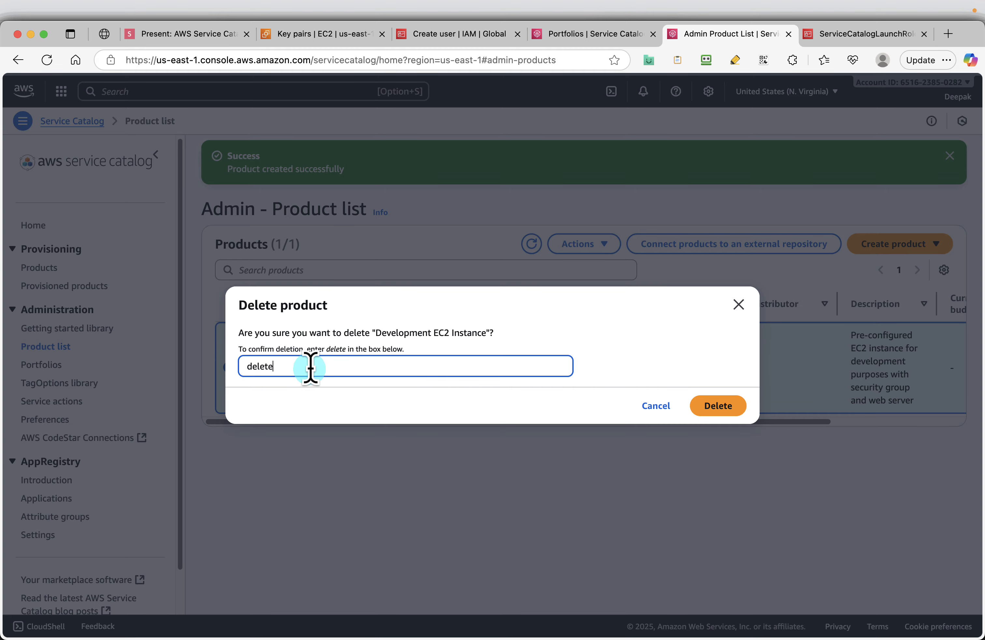
pyautogui.click(730, 409)
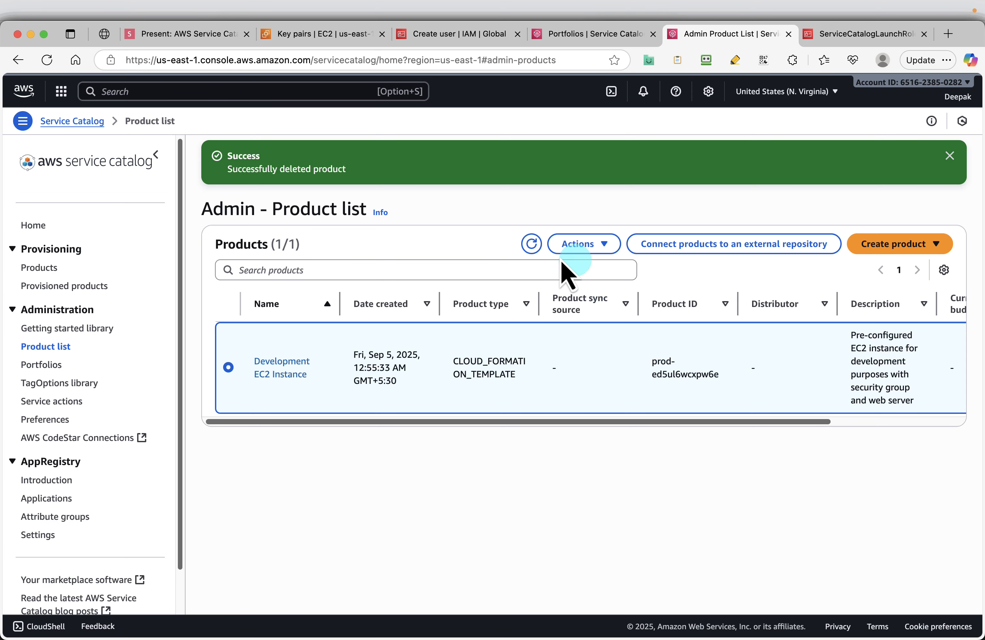
pyautogui.click(527, 245)
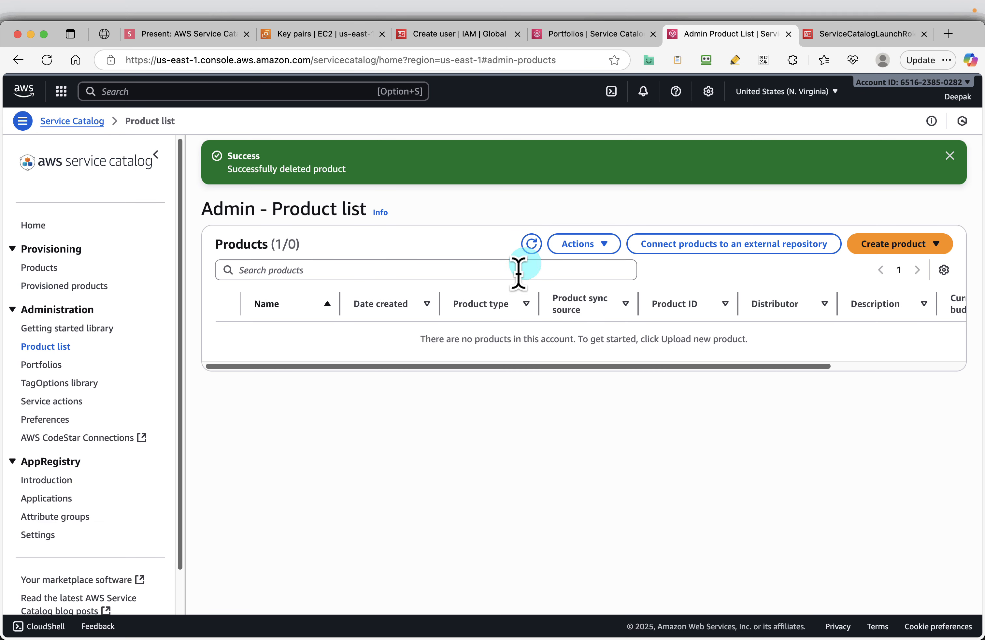
# Return to the presentation and advance to the slide showing the product deletion dialog with associated resources
pyautogui.click(140, 32)
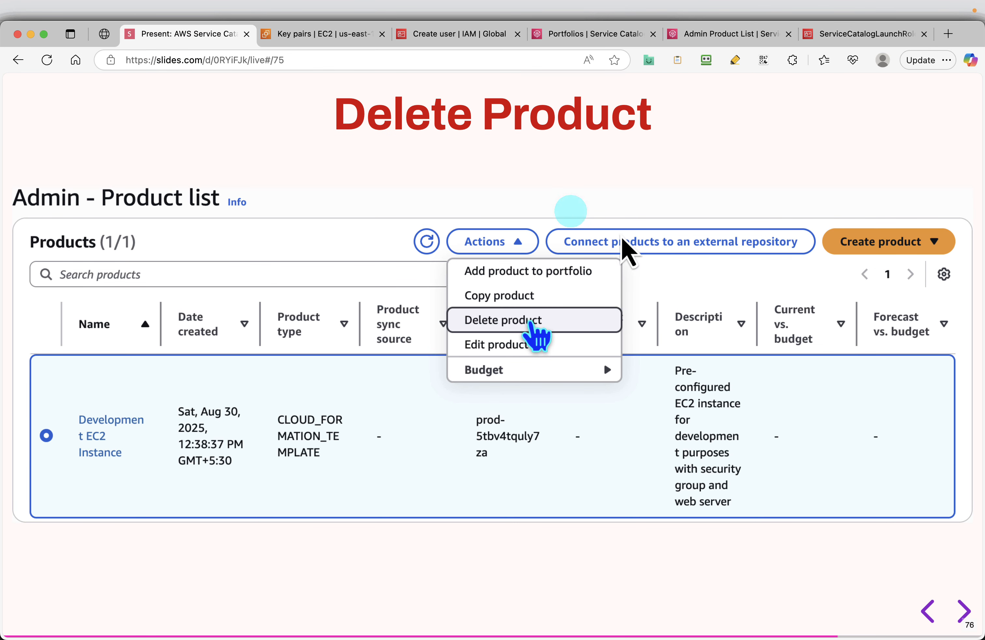
pyautogui.click(964, 612)
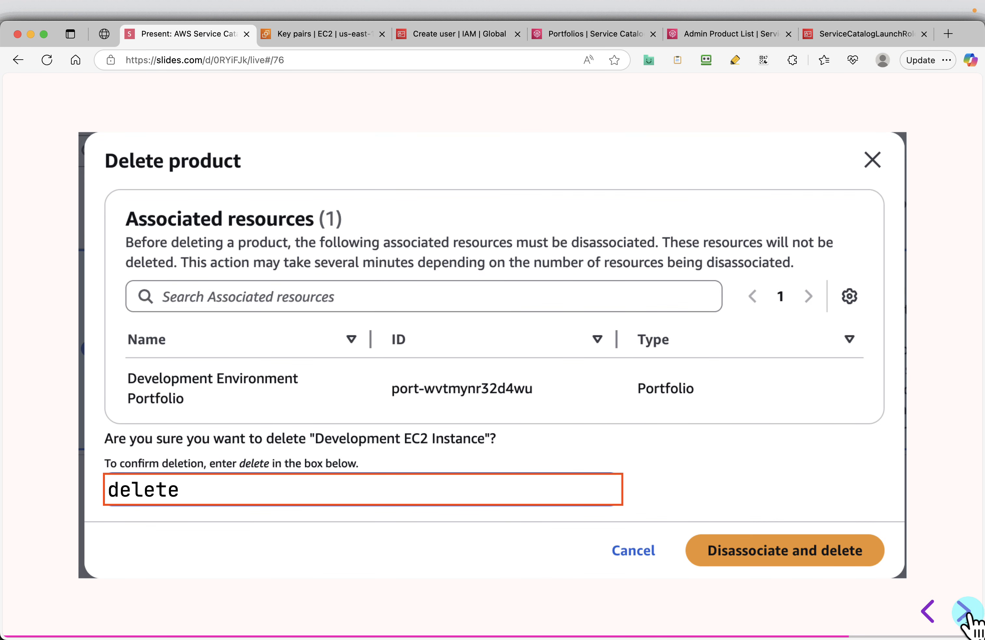
# Advance the presentation through the portfolio deletion slides to the "Delete Key Pair" slide
pyautogui.click(966, 615)
pyautogui.click(966, 614)
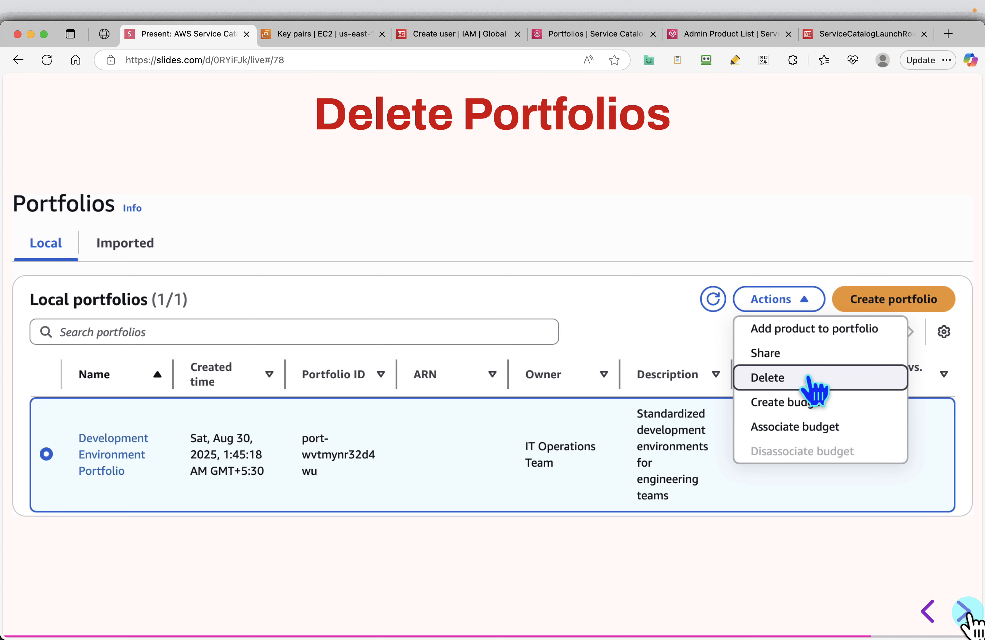
pyautogui.click(966, 614)
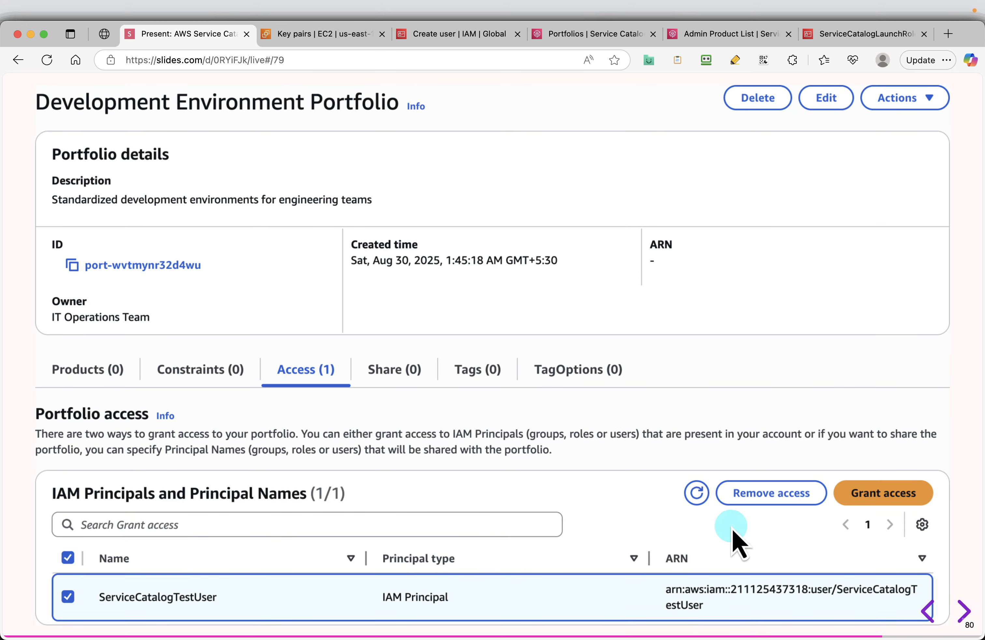
pyautogui.click(963, 608)
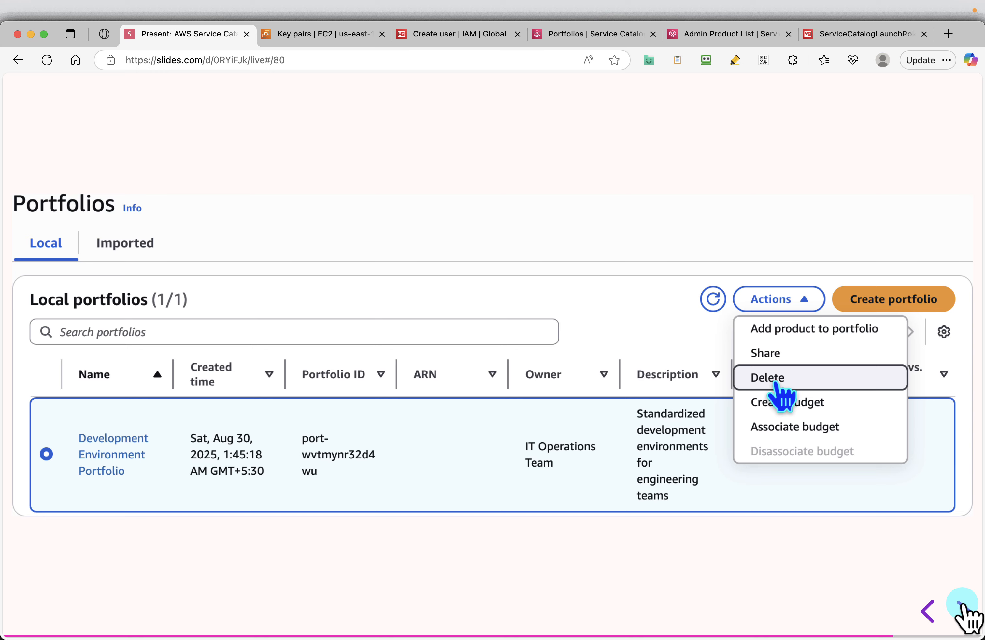
pyautogui.click(963, 607)
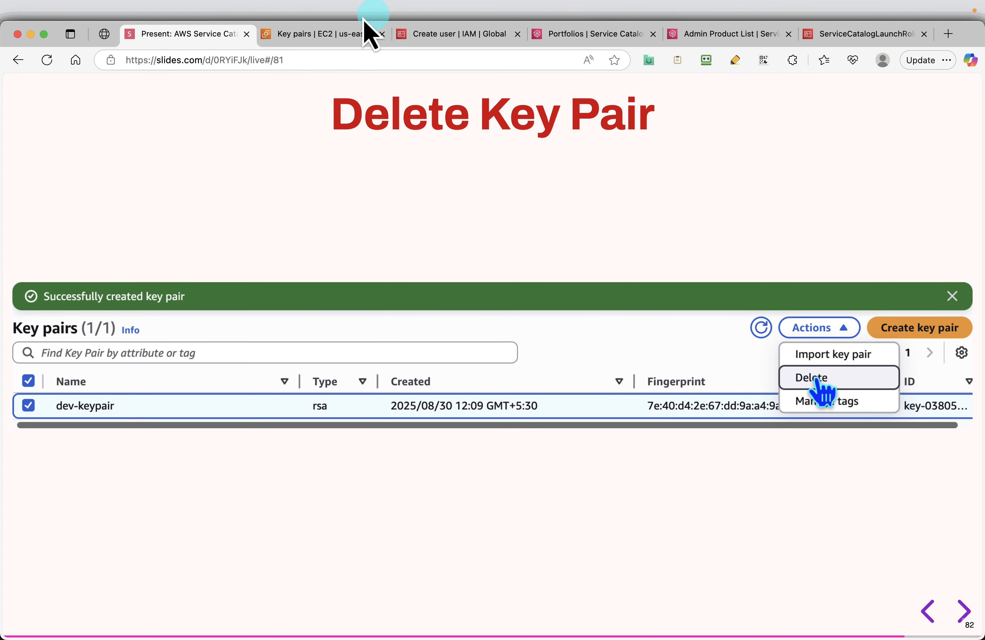
# Delete the dev-keypair key pair in the EC2 console, confirming with "Delete"
pyautogui.click(357, 33)
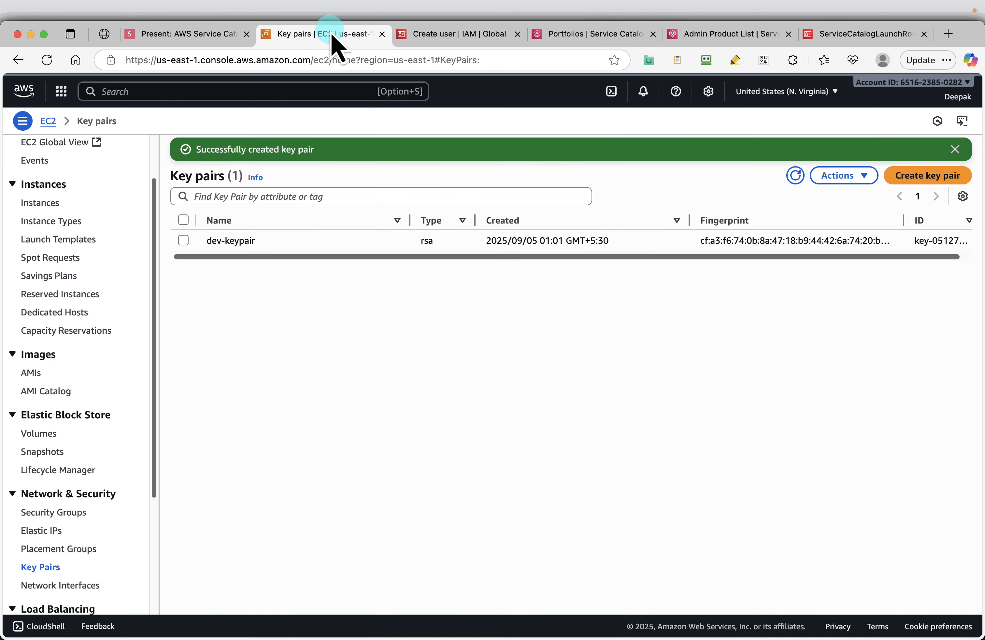
pyautogui.click(183, 240)
pyautogui.click(858, 176)
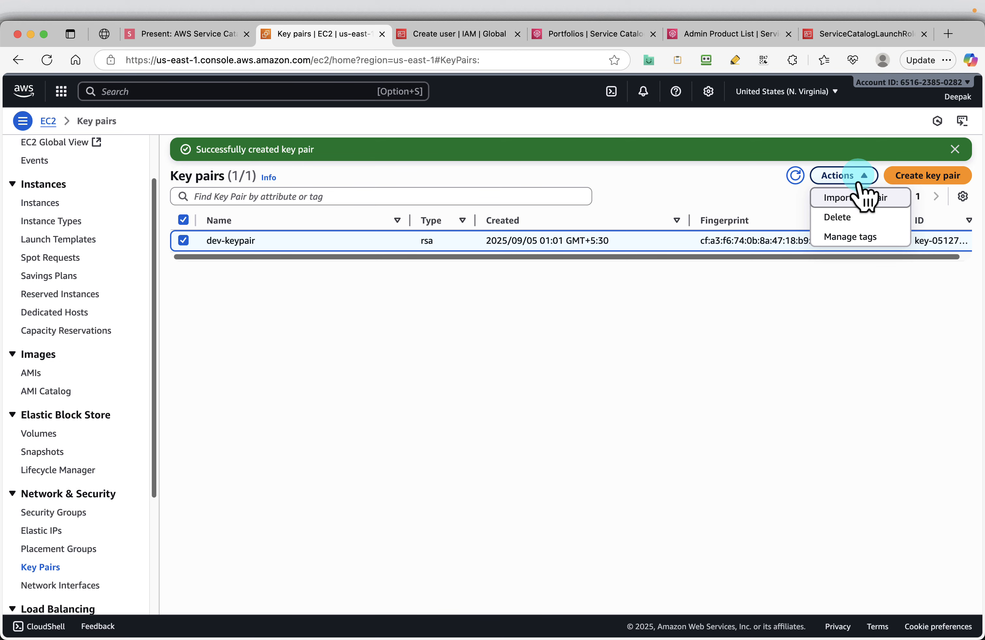
pyautogui.click(842, 218)
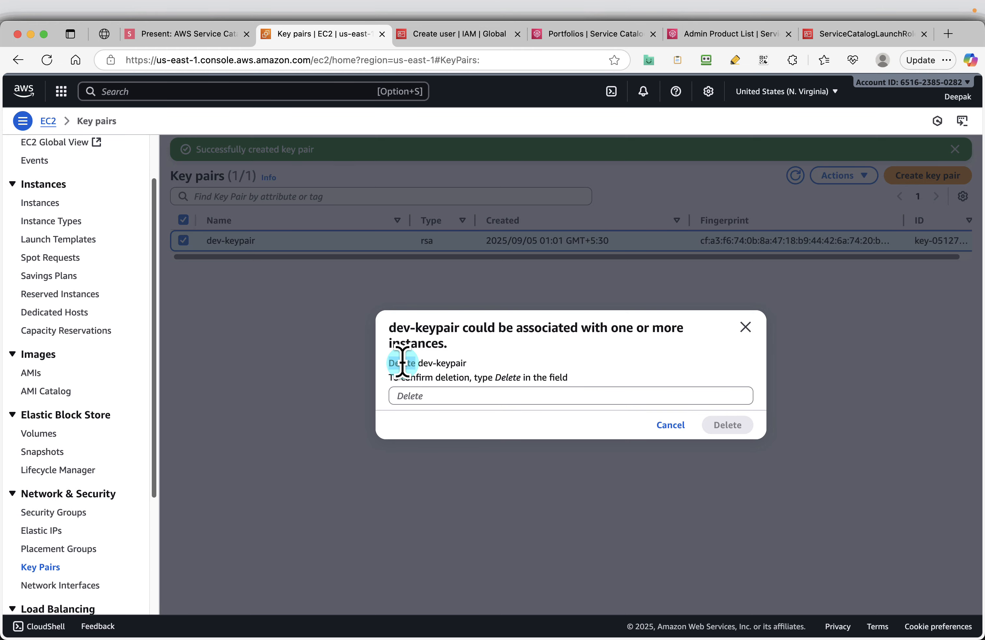
pyautogui.click(407, 395)
pyautogui.write('Delete')
pyautogui.click(731, 426)
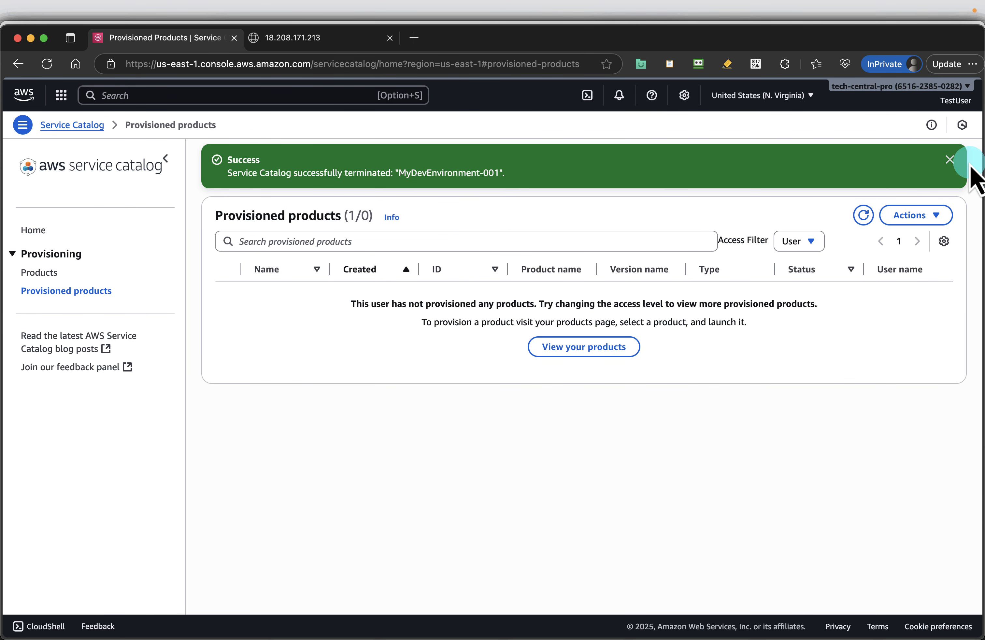
# Dismiss the termination notice in TestUser's Service Catalog session, check the end-user product list, and return to the admin window
pyautogui.click(950, 160)
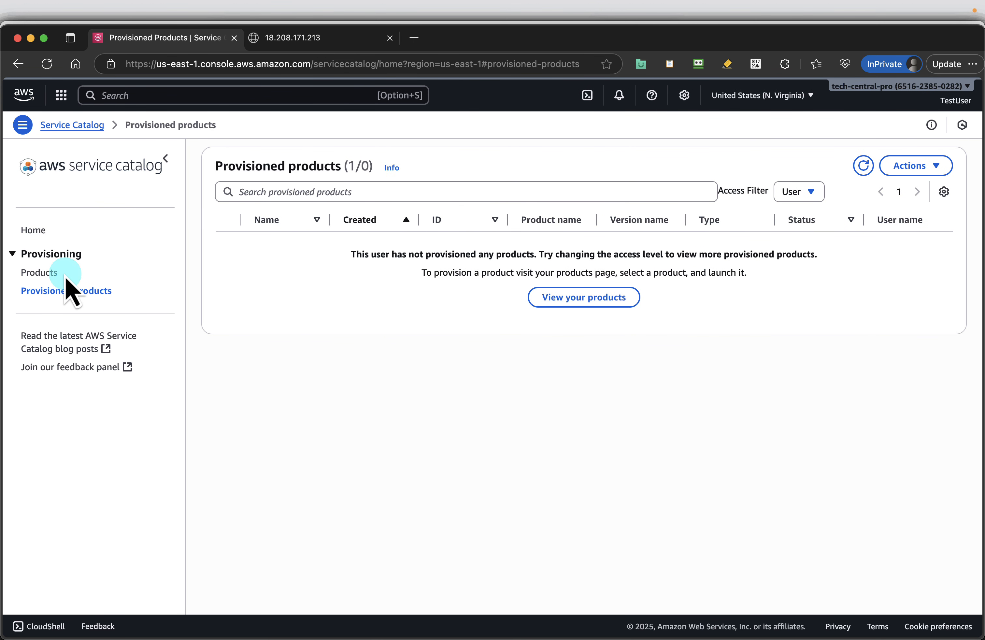
pyautogui.click(44, 273)
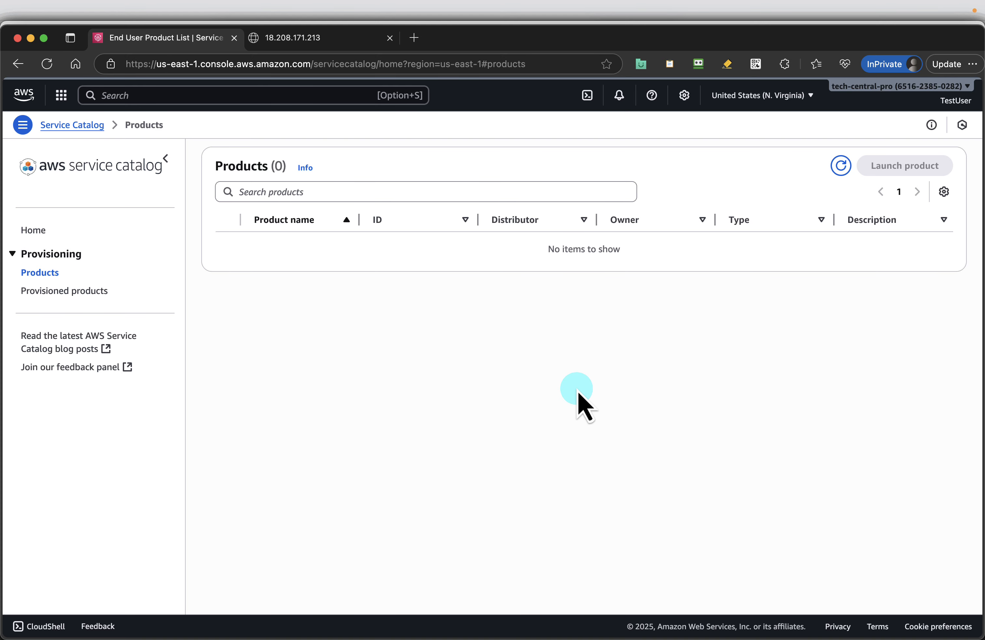
pyautogui.hotkey('alt', 'Tab')
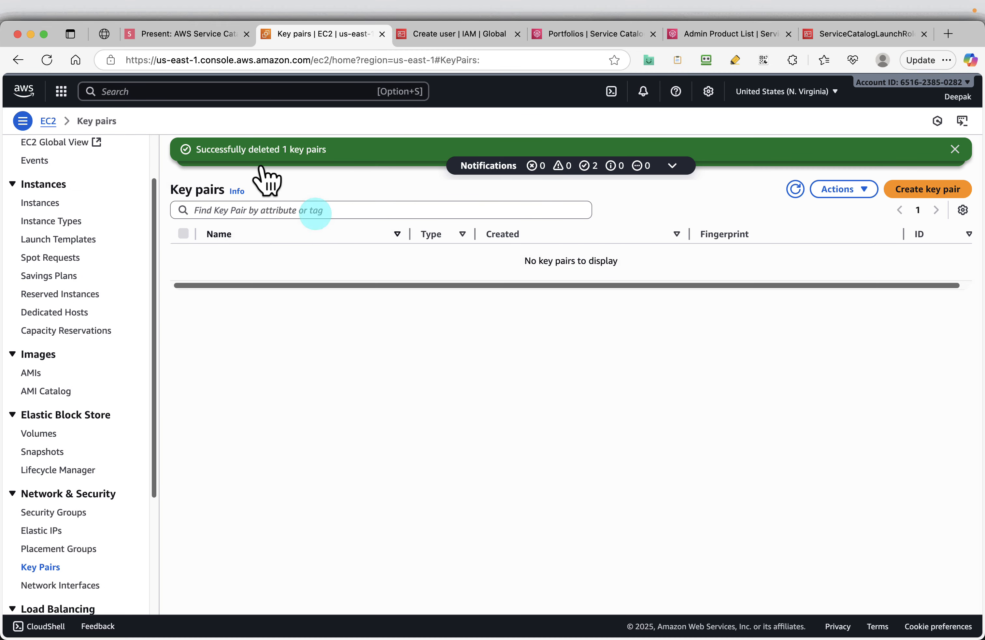
# Advance the presentation to the "Check EC2 Instances" slide and check the state of Development-Instance in the EC2 instances list
pyautogui.click(172, 37)
pyautogui.click(963, 613)
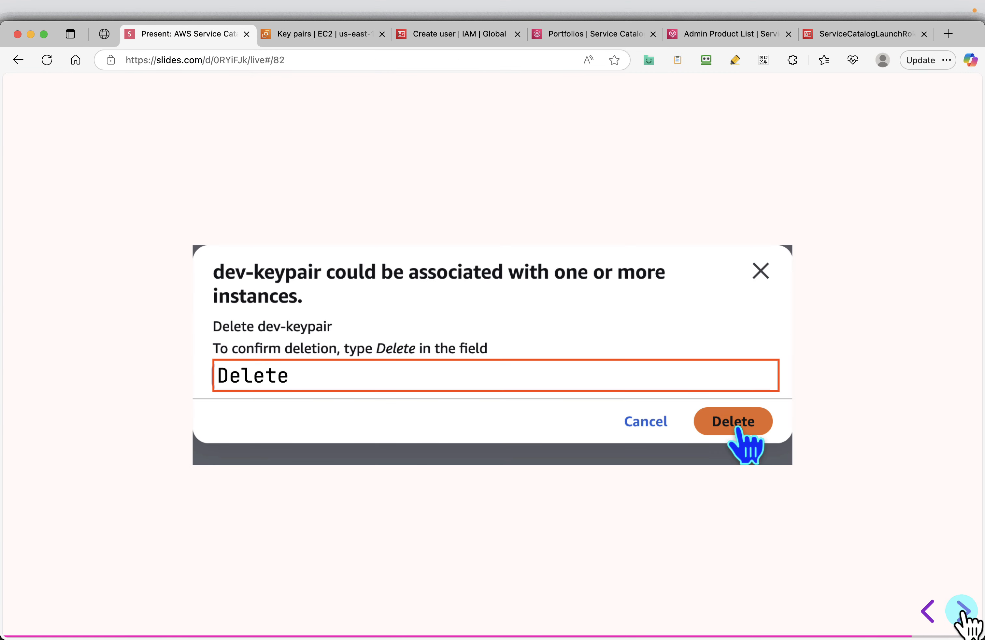
pyautogui.click(963, 612)
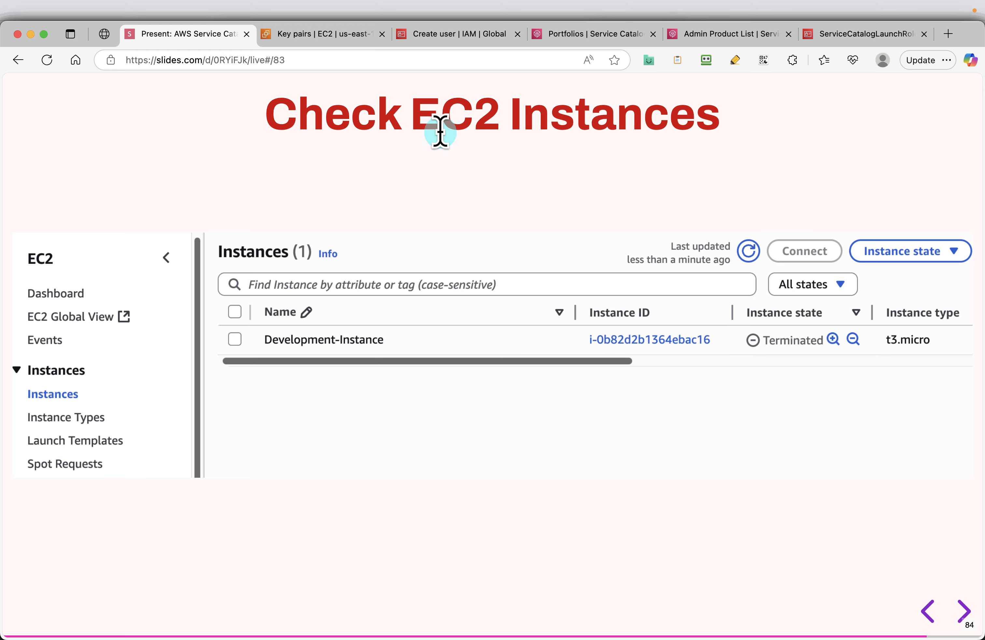
pyautogui.click(328, 34)
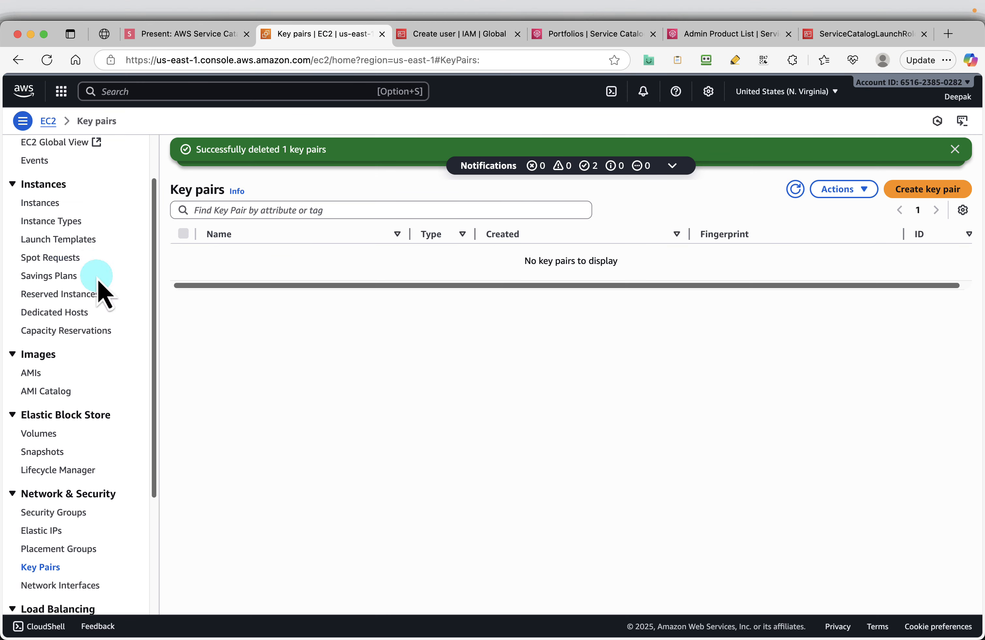
pyautogui.click(45, 203)
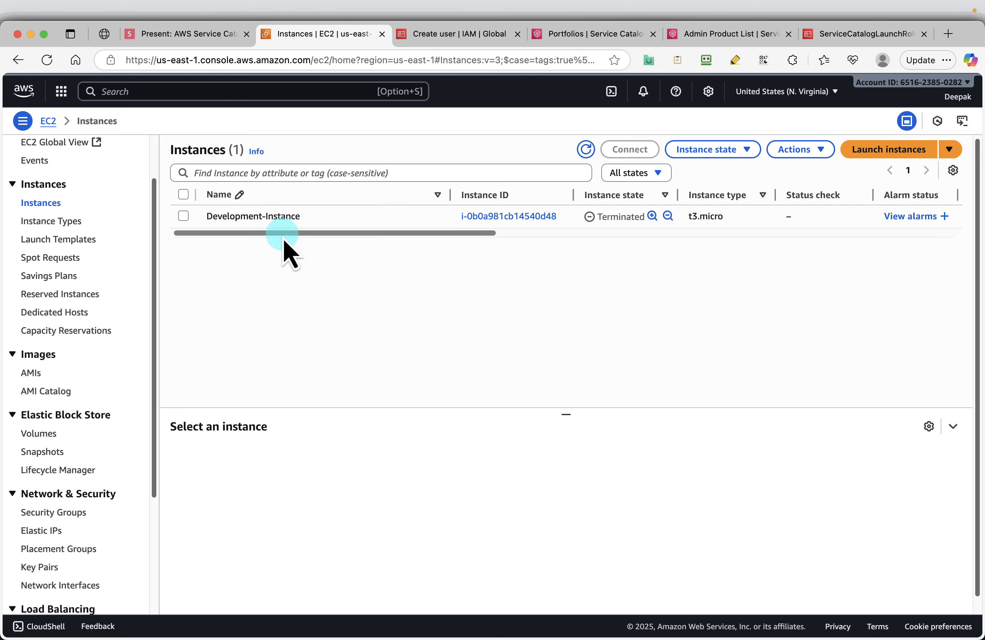
# Advance the presentation to the "Delete IAM Role" slide and delete the ServiceCatalogLaunchRole role in IAM, confirming with its name
pyautogui.click(171, 38)
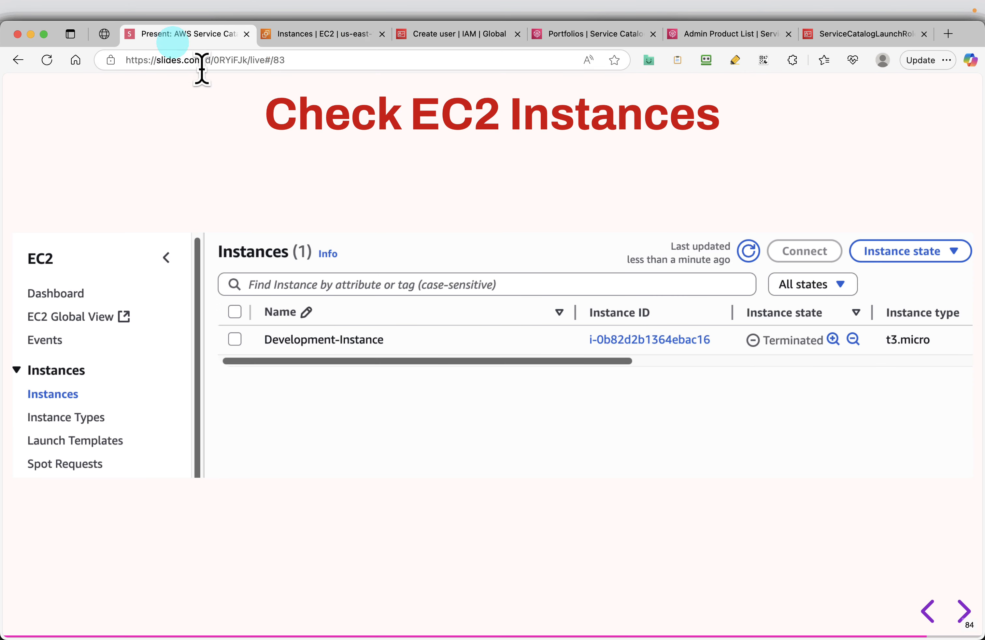
pyautogui.click(962, 613)
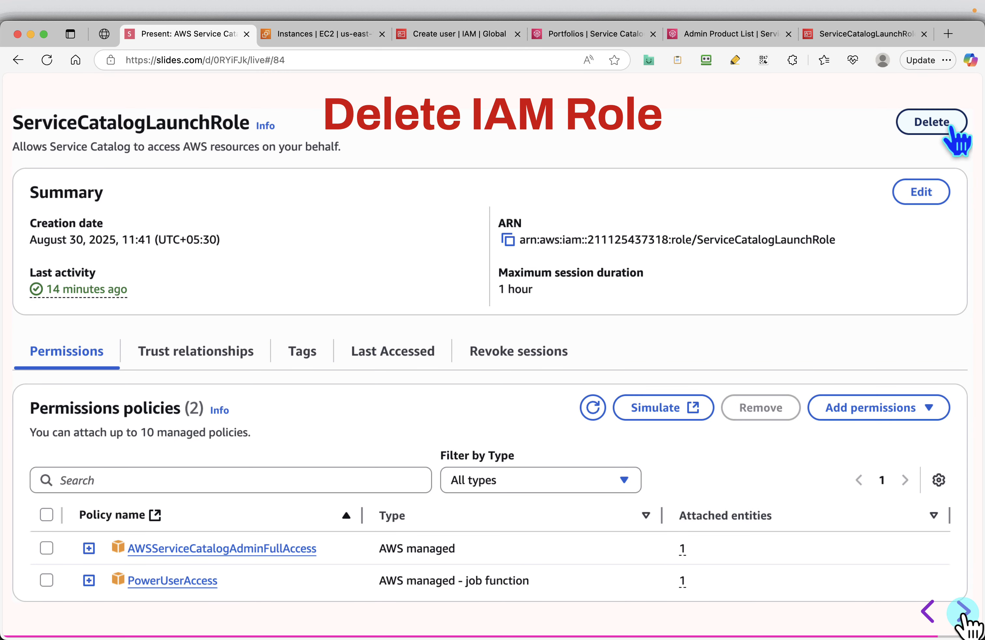
pyautogui.click(851, 35)
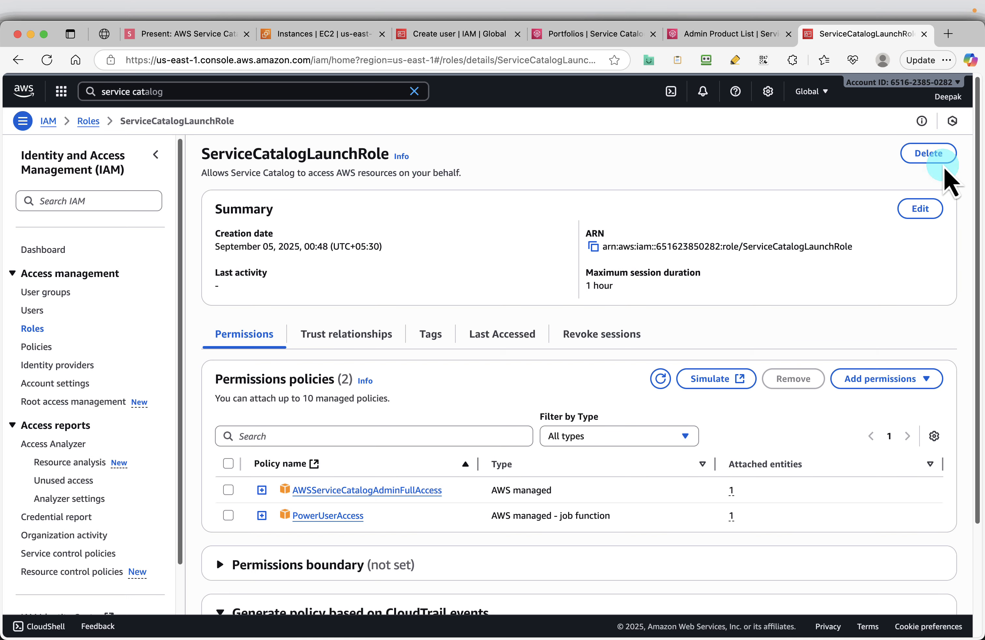
pyautogui.click(929, 153)
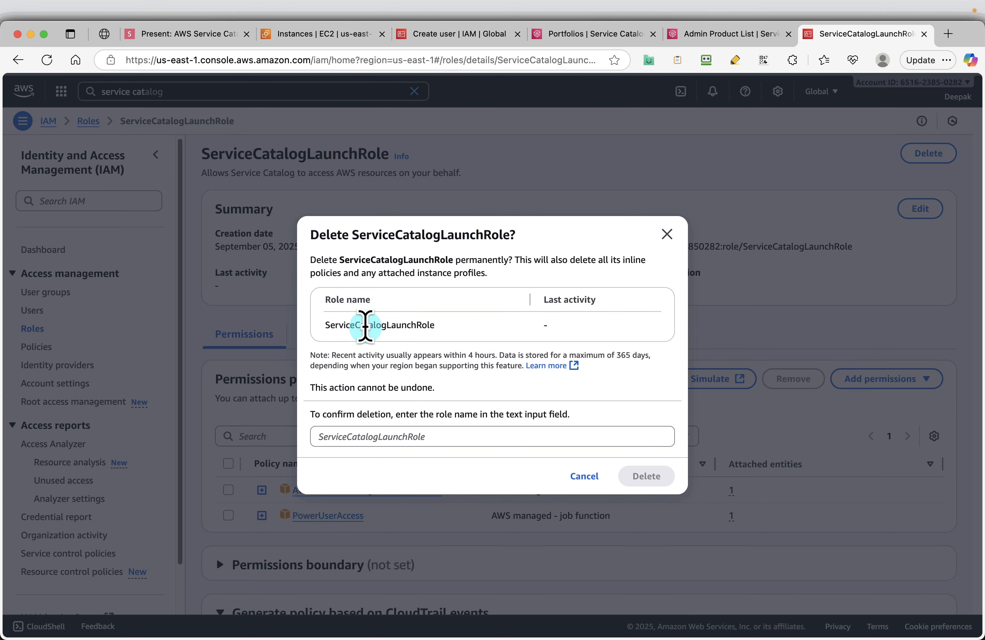
pyautogui.click(394, 434)
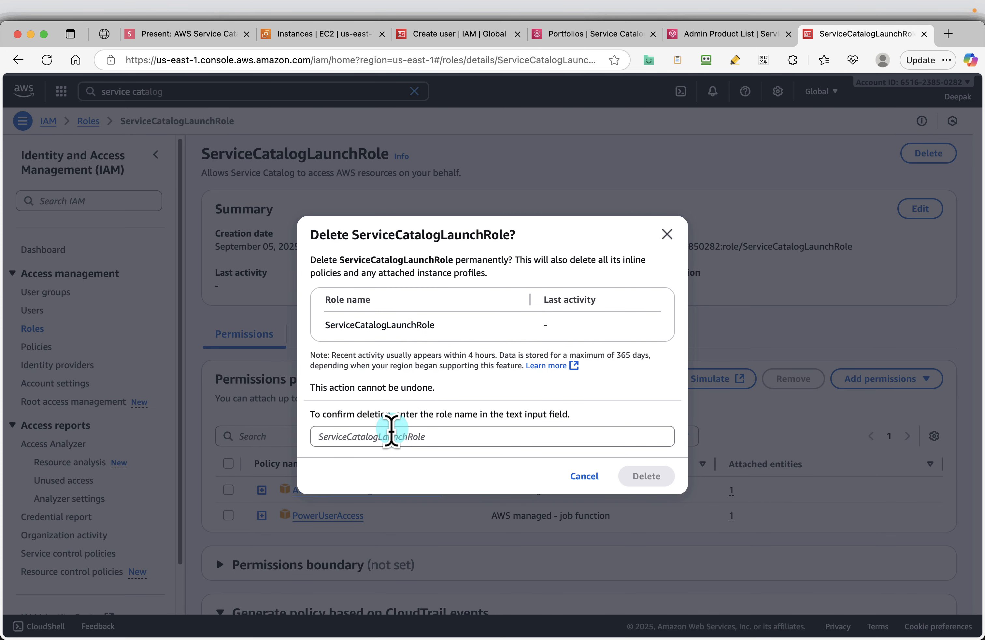
pyautogui.write('ServiceCatalogLaunchRole')
pyautogui.click(654, 478)
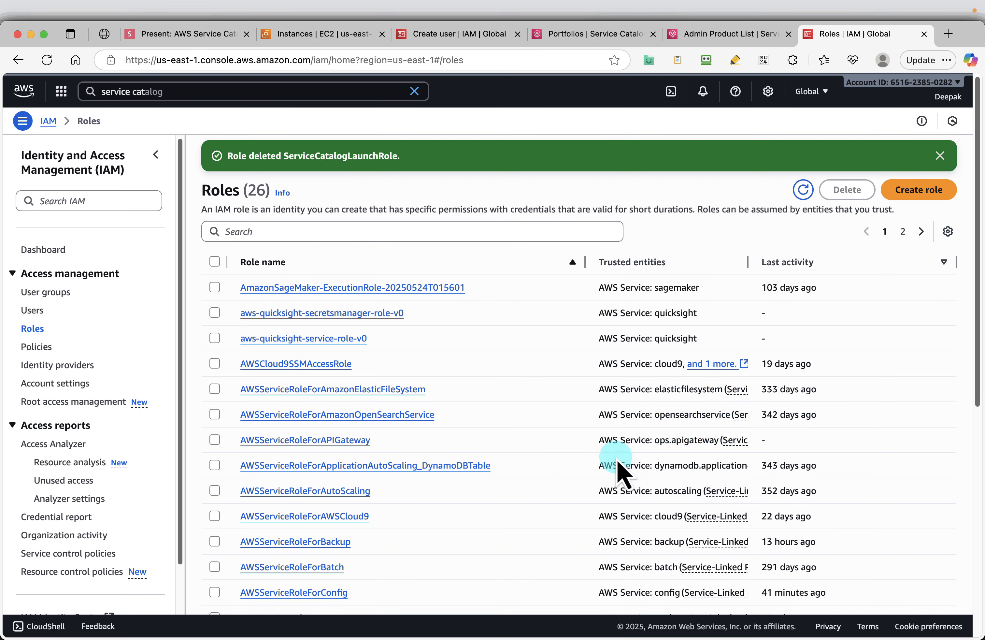
# Advance the presentation to the "Delete IAM User" slide and open the IAM users list from the finished user creation page
pyautogui.click(179, 36)
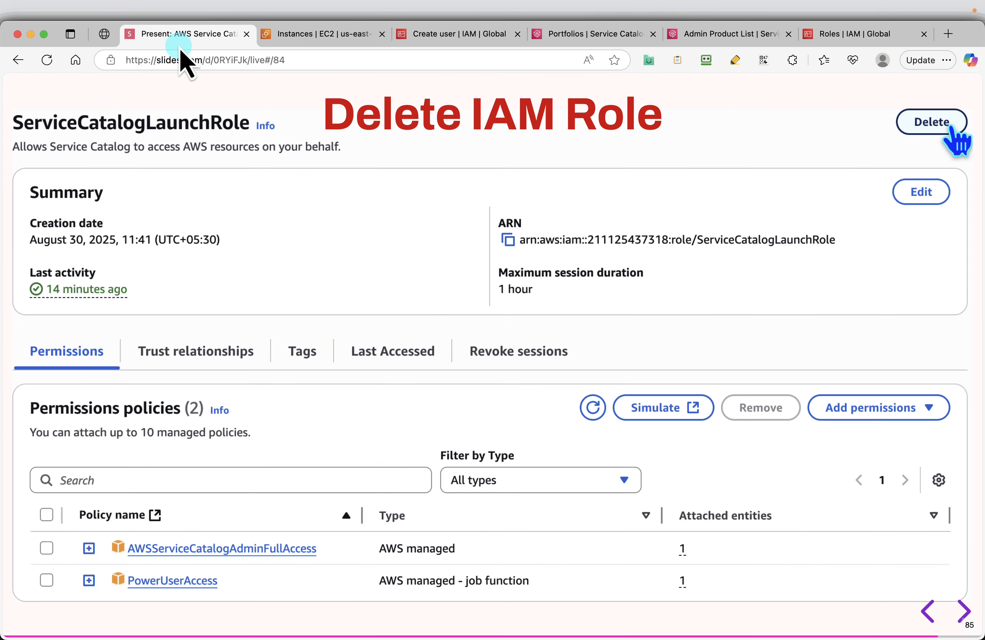
pyautogui.press('Right')
pyautogui.press('Right')
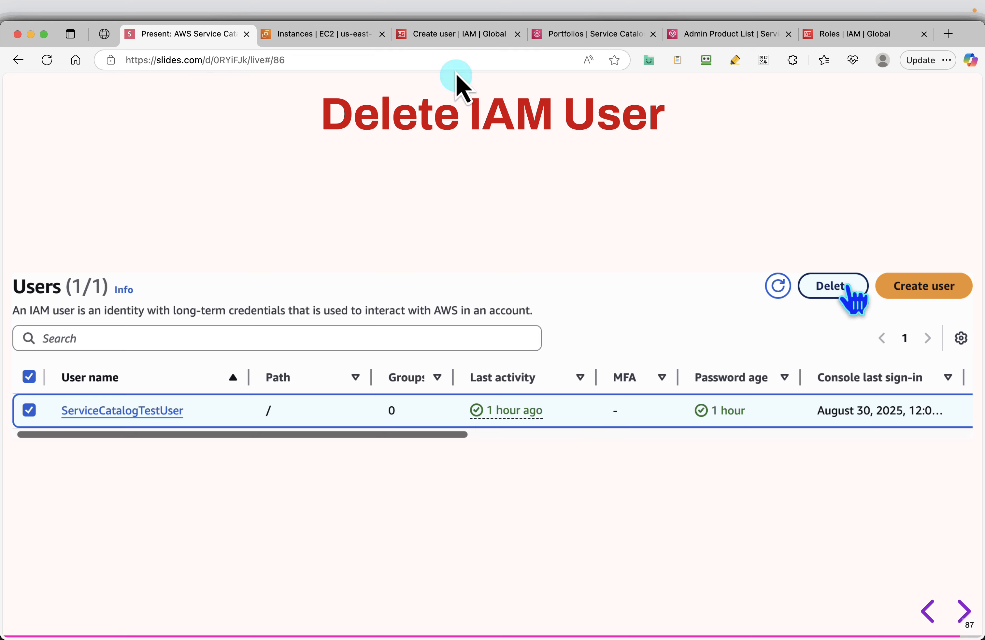
pyautogui.click(447, 38)
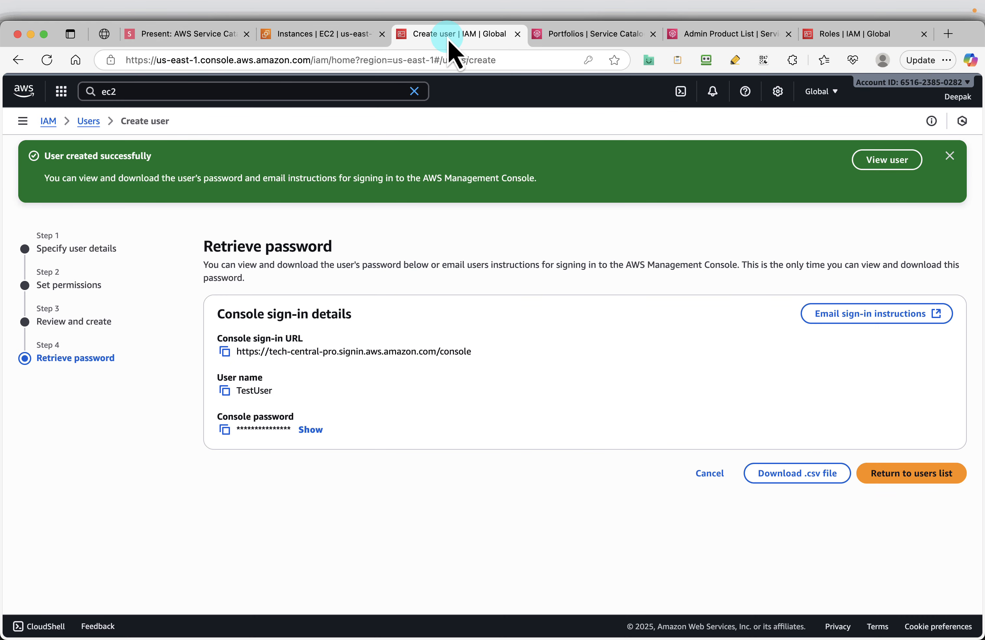
pyautogui.click(950, 155)
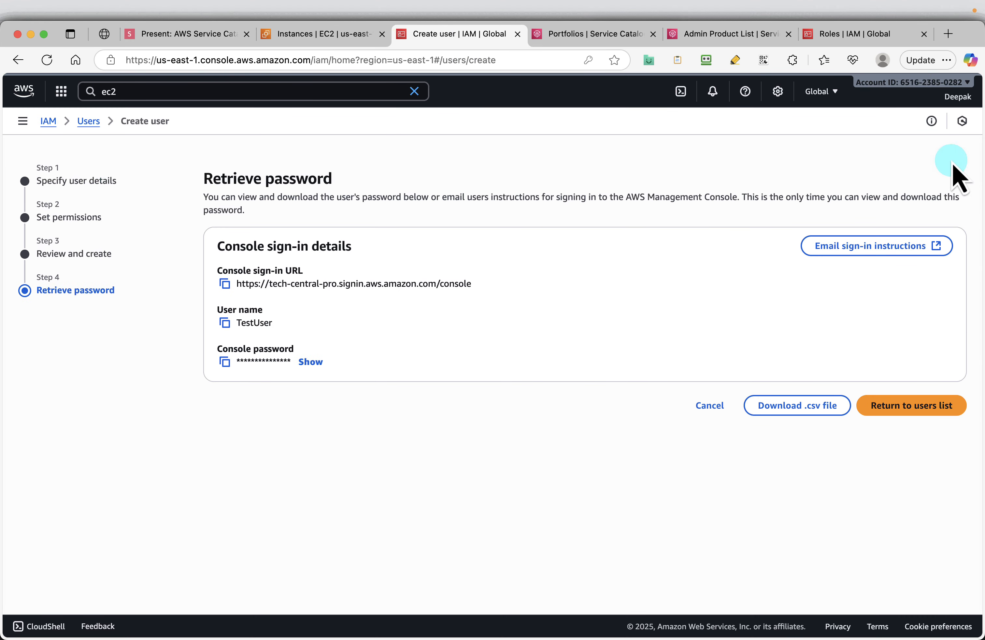
pyautogui.click(88, 121)
pyautogui.click(623, 415)
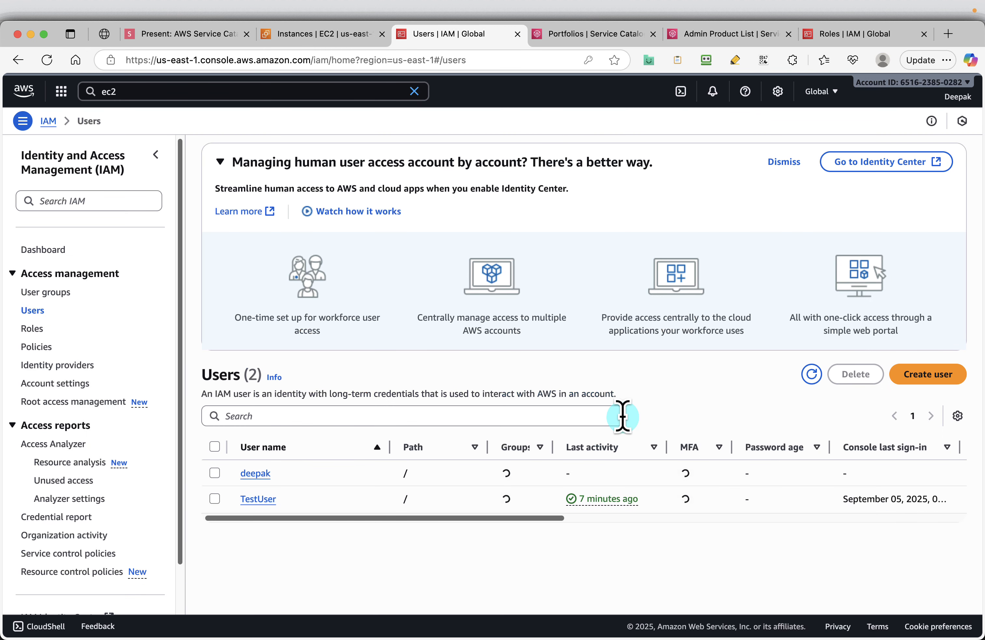
# Delete the IAM user TestUser, entering "confirm" as the written consent
pyautogui.click(215, 498)
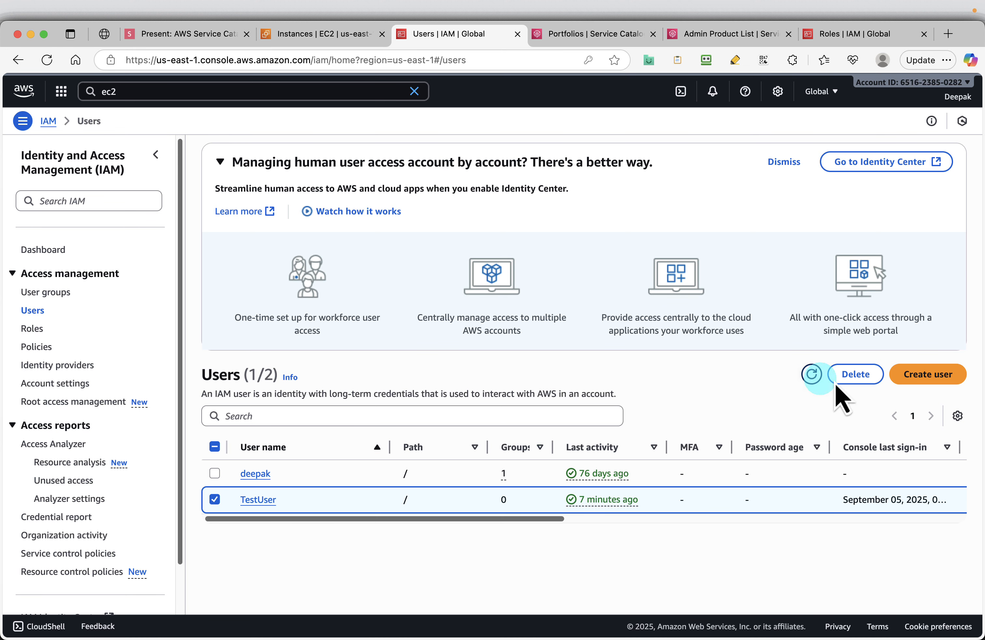
pyautogui.click(850, 376)
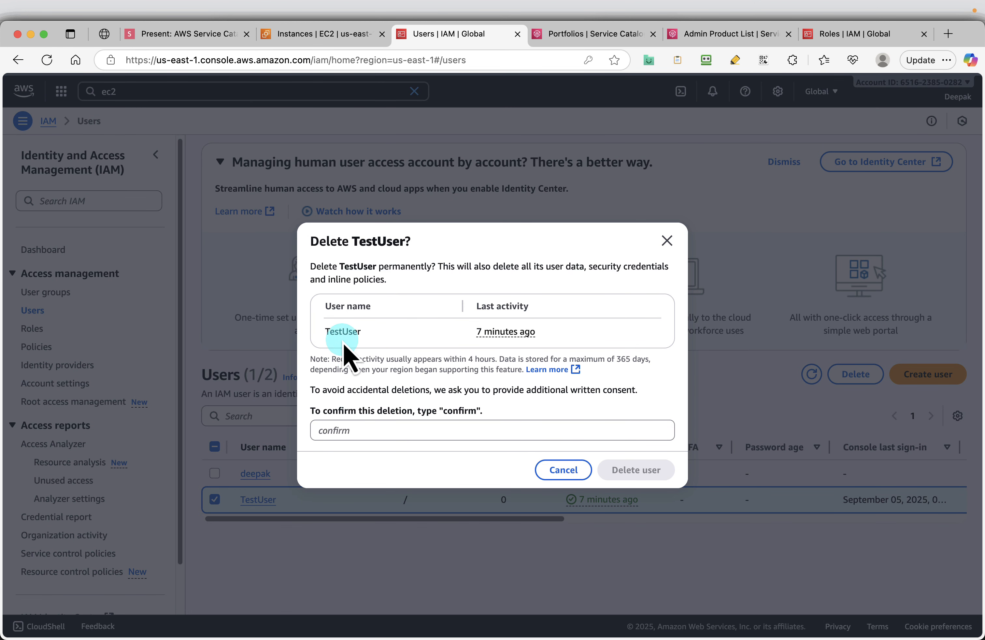
pyautogui.click(360, 430)
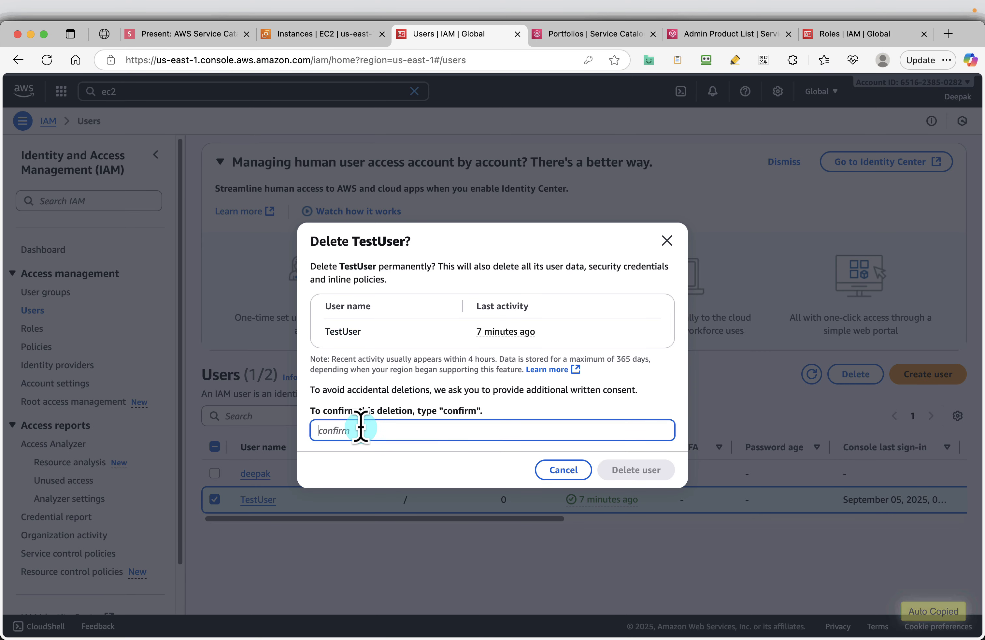
pyautogui.write('TestUser')
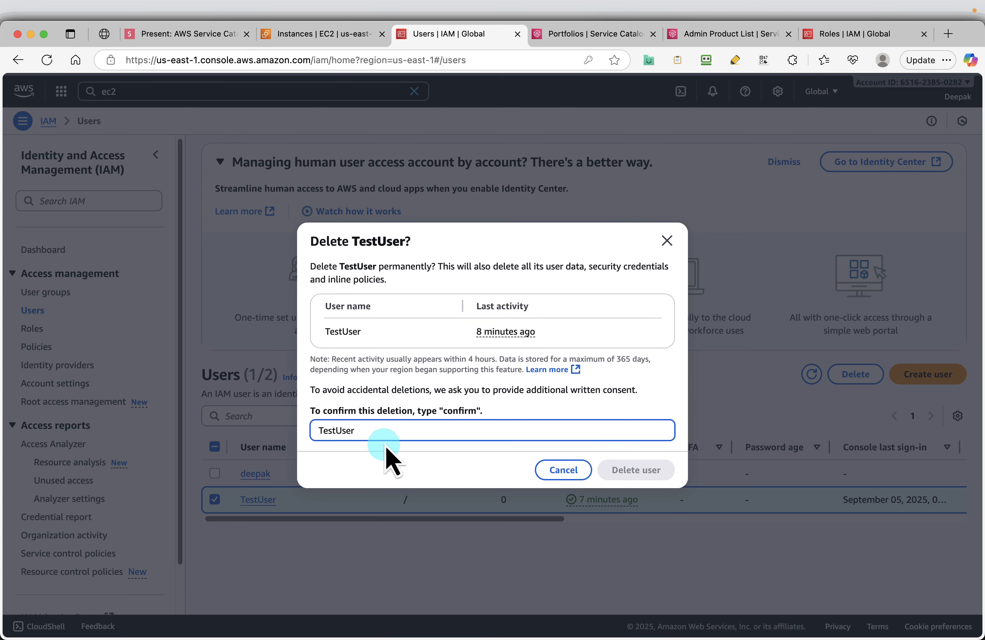
pyautogui.doubleClick(459, 412)
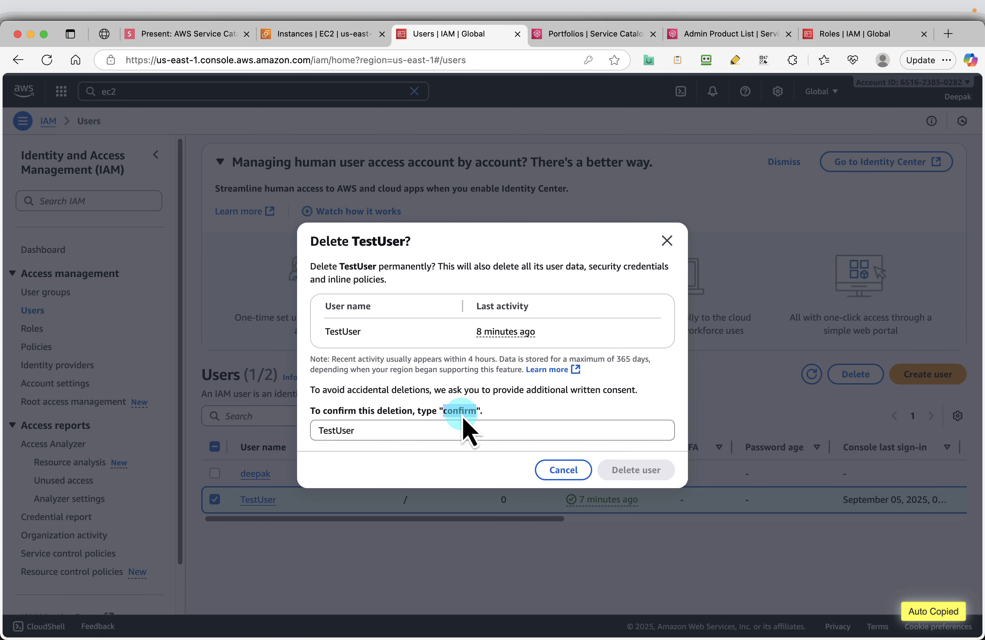
pyautogui.doubleClick(322, 432)
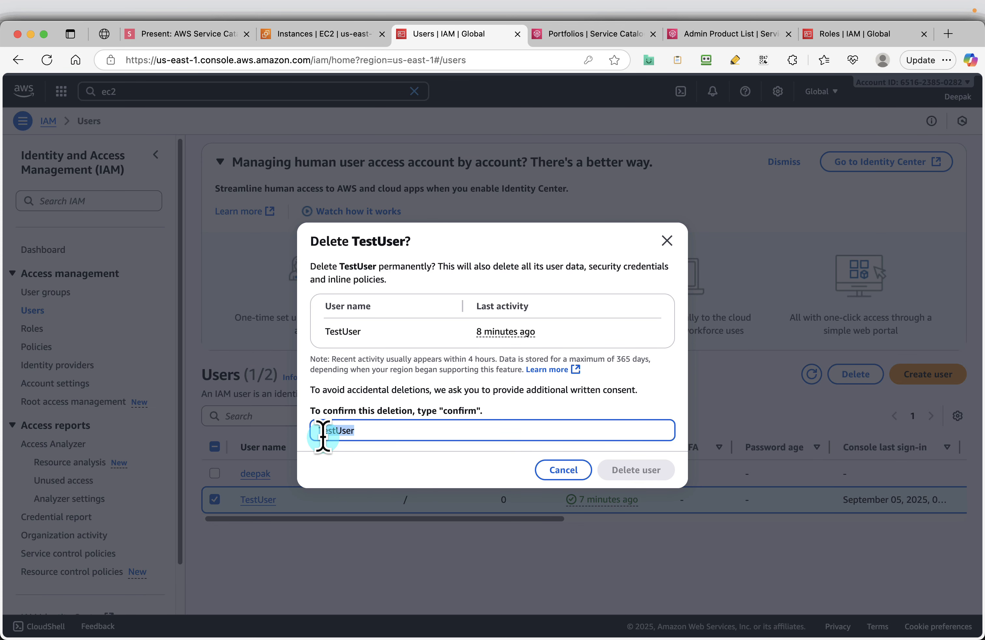
pyautogui.press('super+v')
pyautogui.click(627, 473)
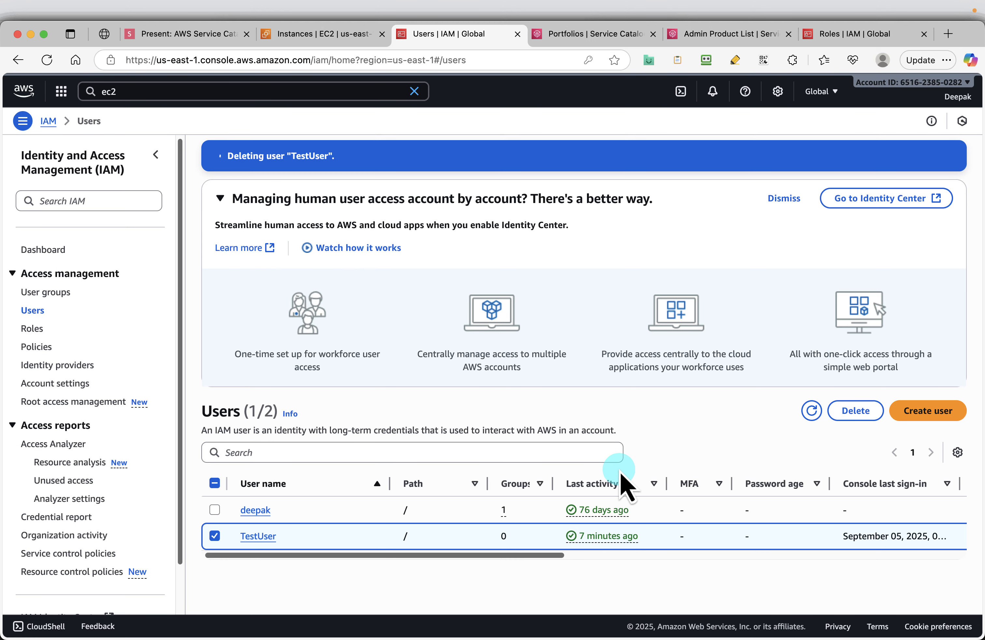
pyautogui.click(316, 245)
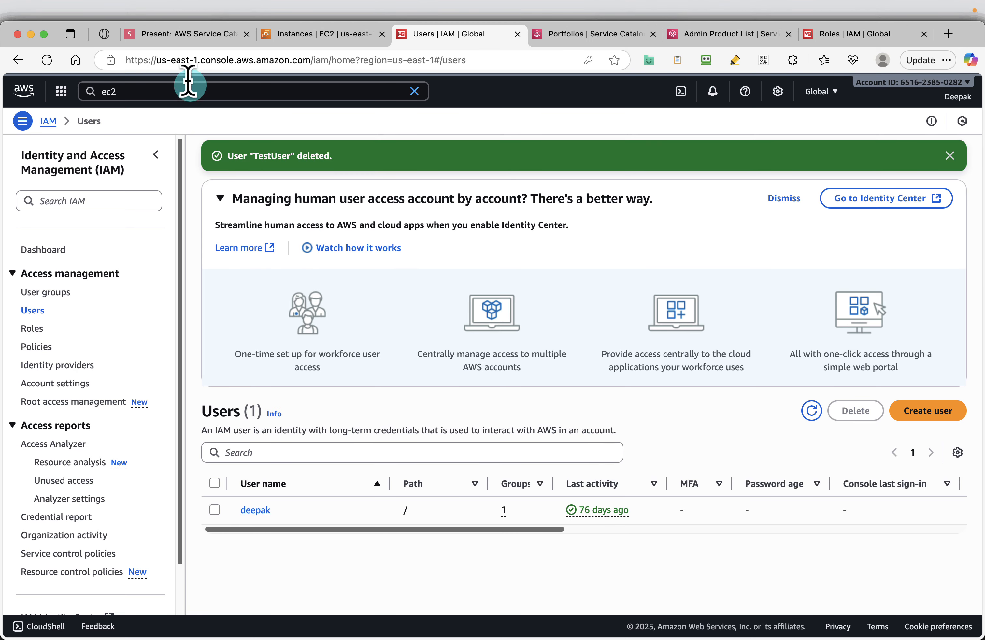
# Return to the presentation and advance it to the closing "Thanks for Watching" slide
pyautogui.click(189, 36)
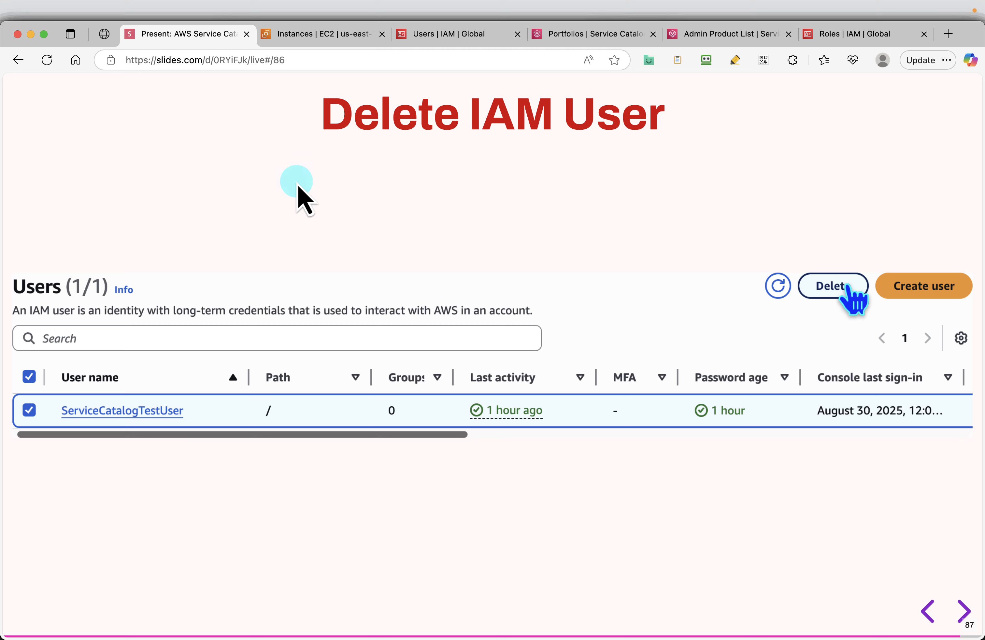
pyautogui.press('Right')
pyautogui.press('Right')
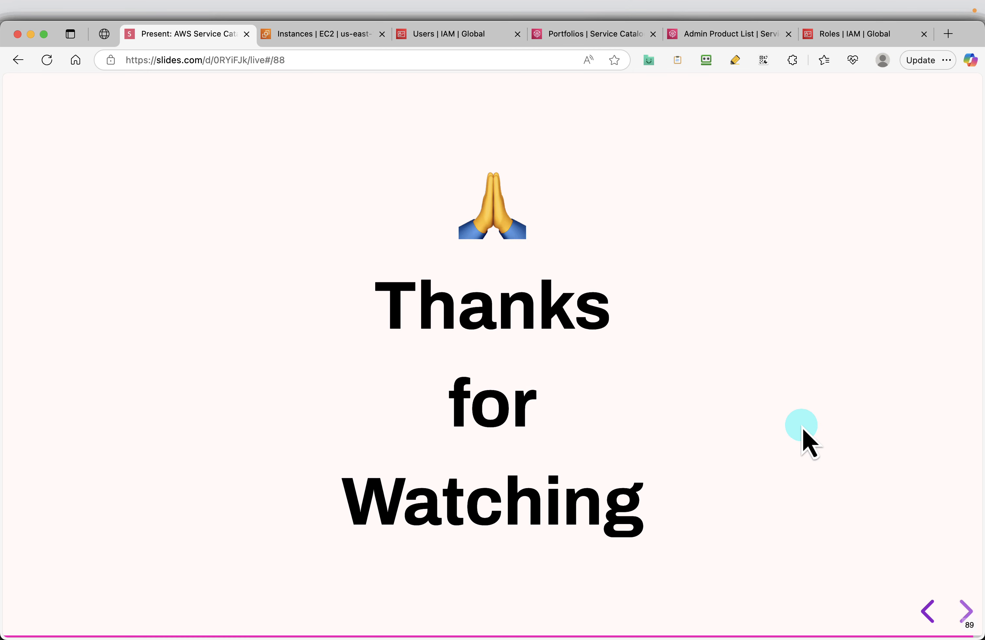